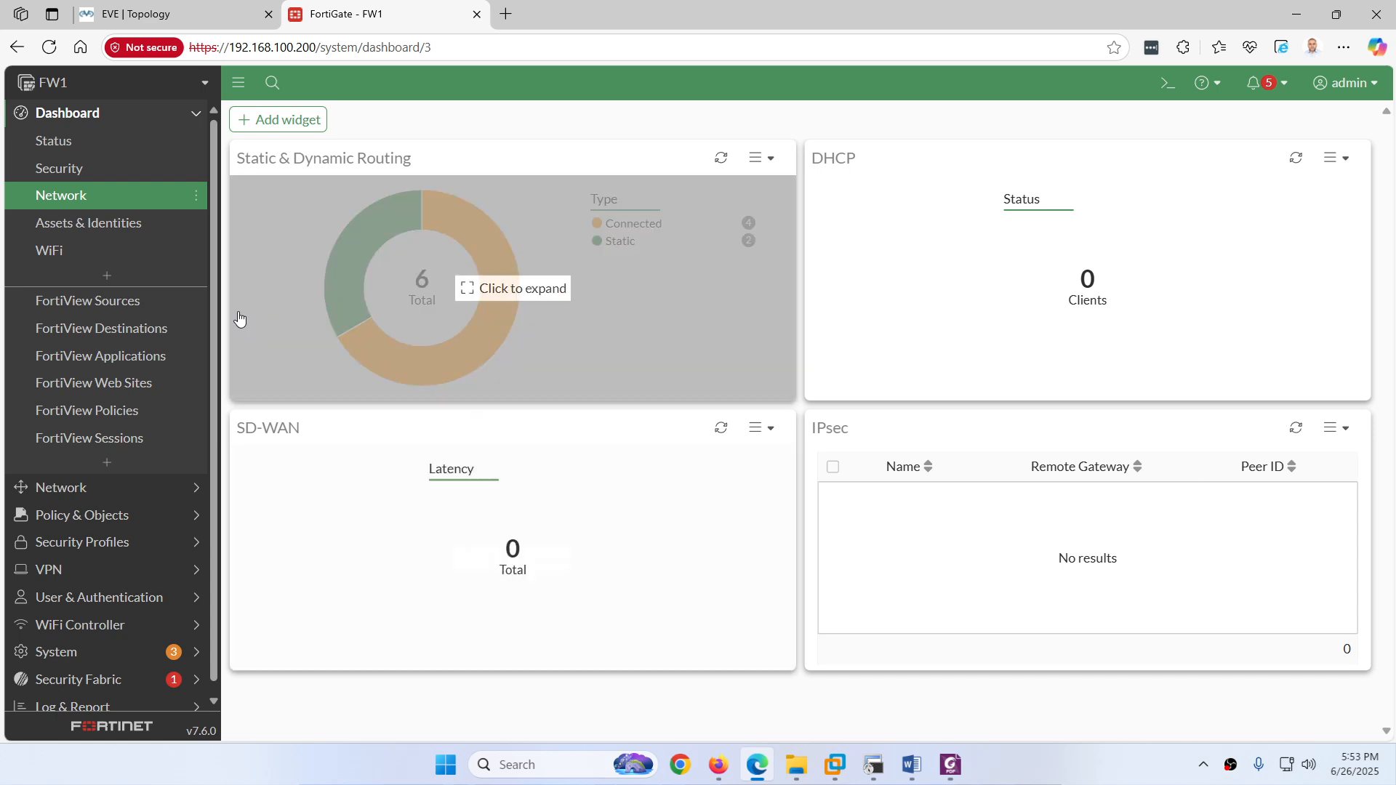
Step: Check the static routes and full routing table for the WAN-1 and WAN-2 default routes, then open the lab PDF
left_click(78, 487)
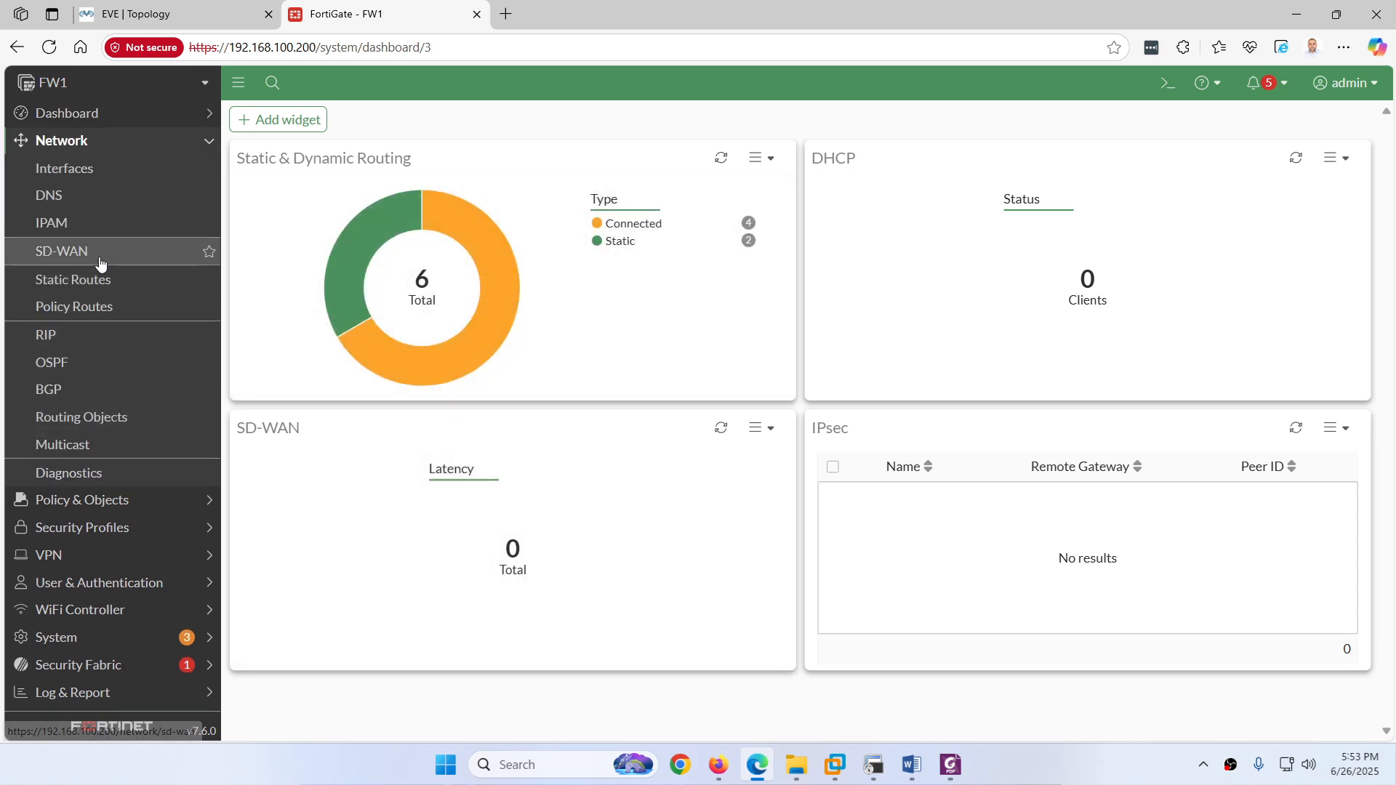
left_click(95, 280)
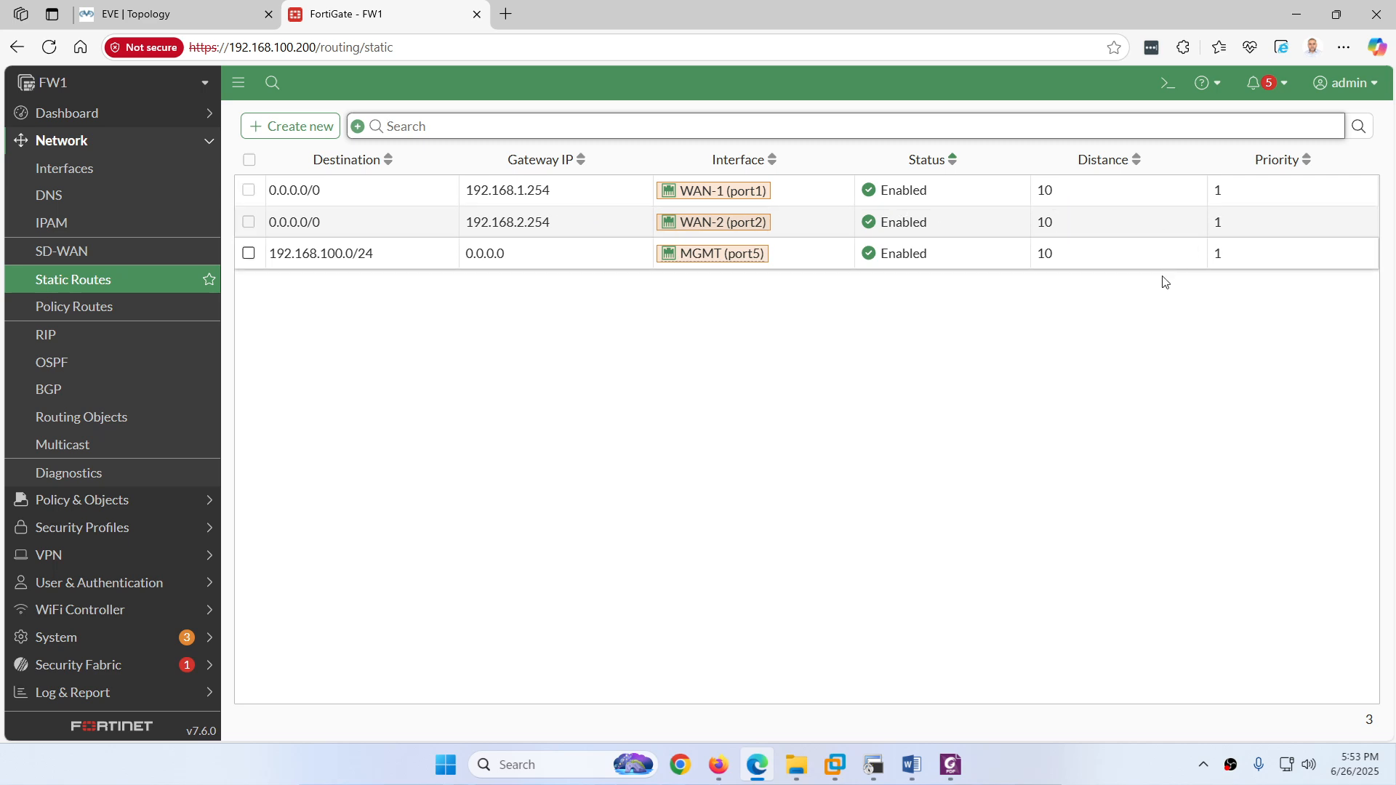
left_click(69, 114)
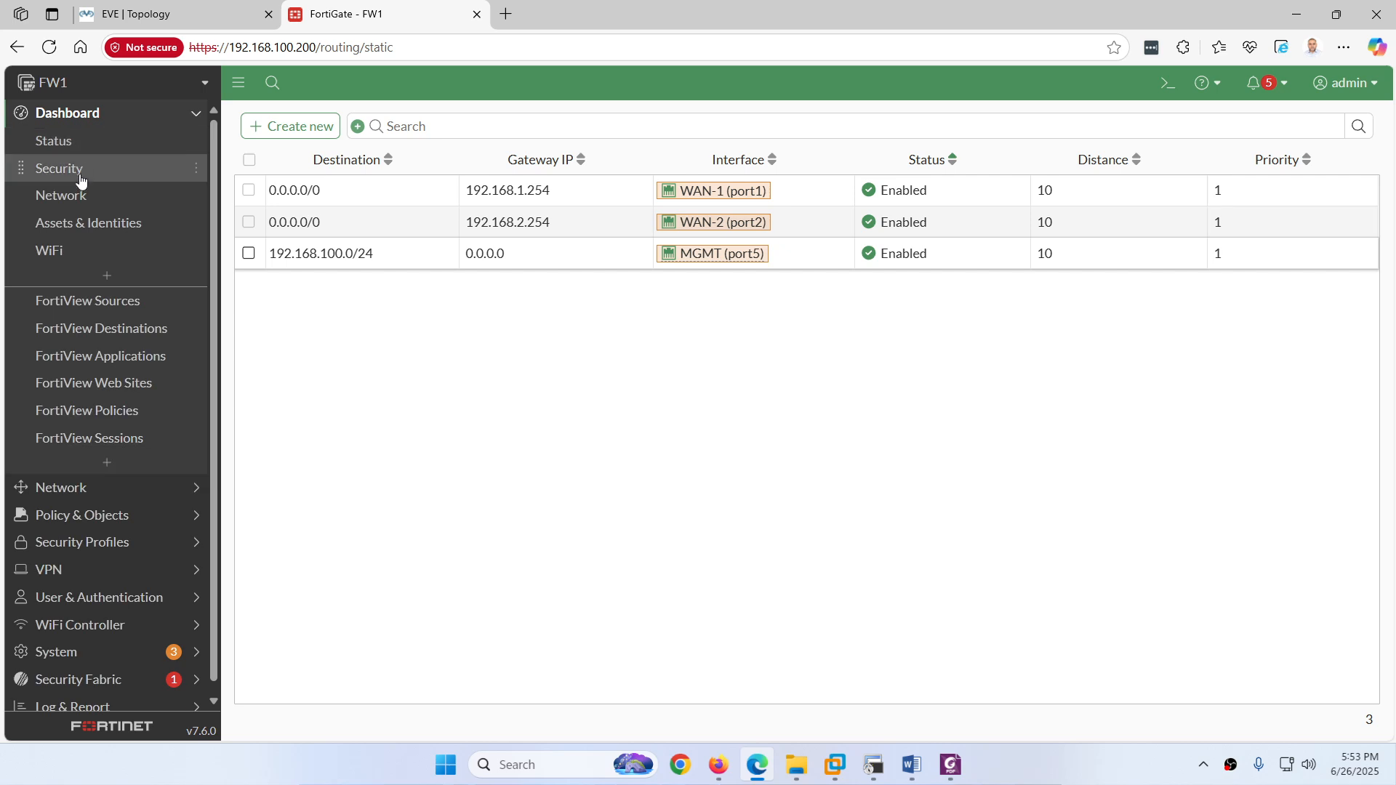
left_click(72, 195)
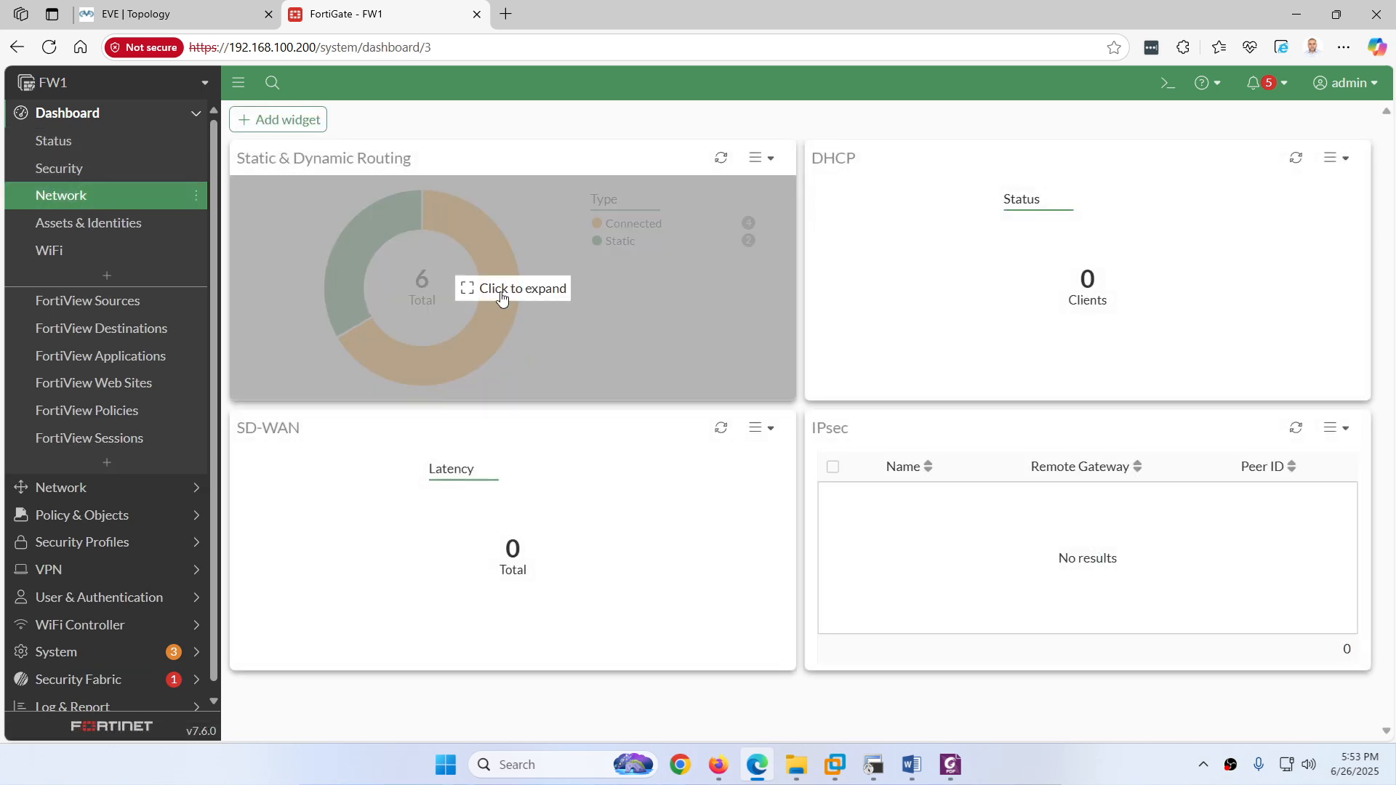
left_click(501, 294)
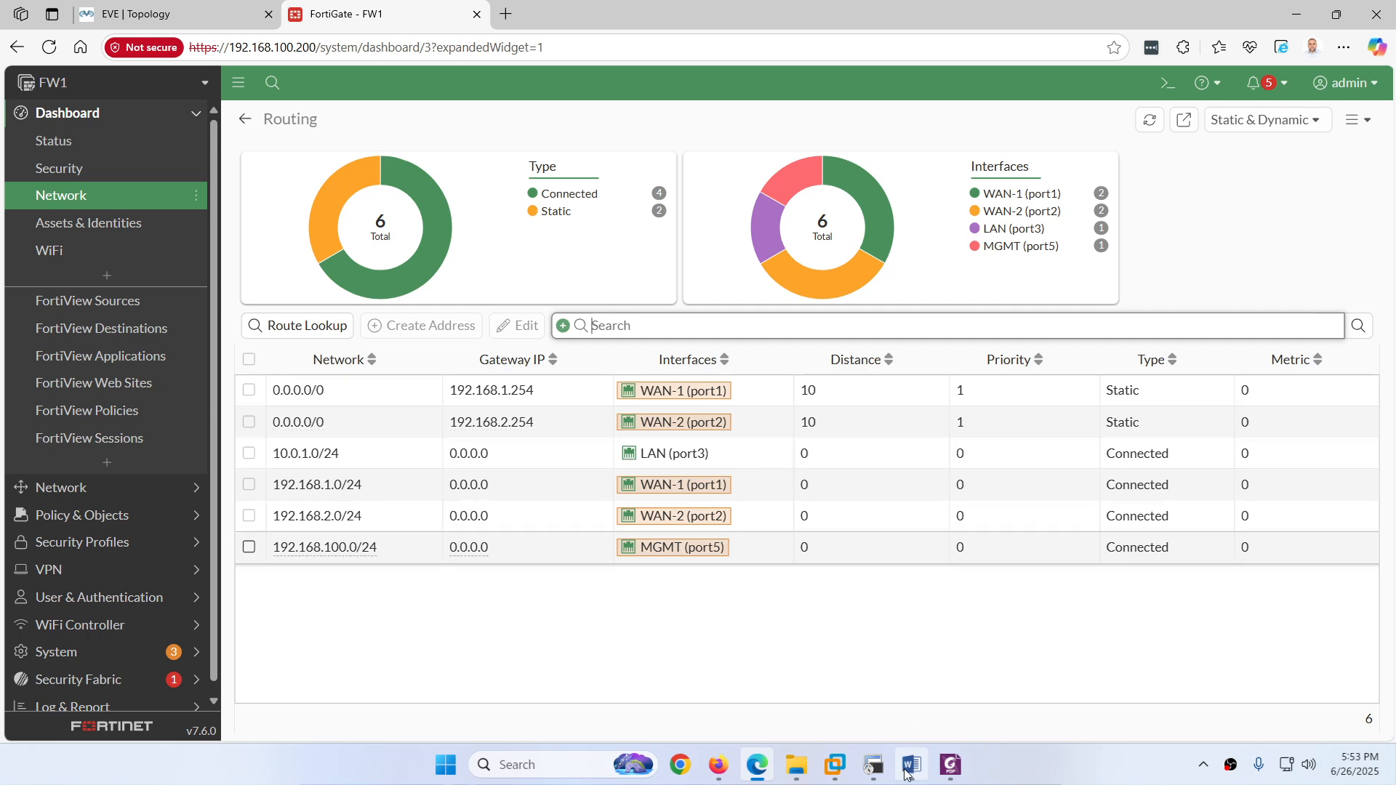
left_click(949, 765)
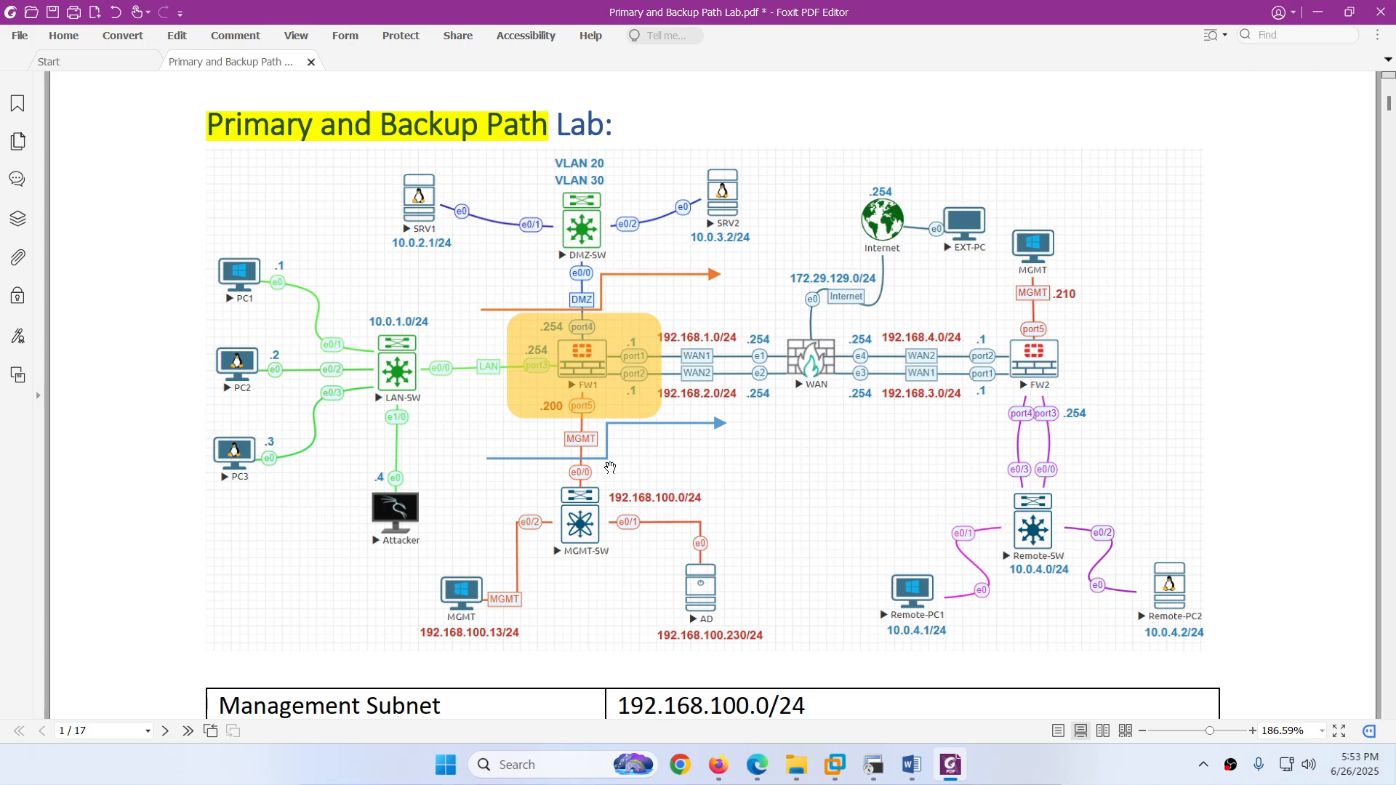
Step: Scroll the lab PDF from the diagram down to page 2's Modify AD section (distance 10, priority 1)
scroll(610, 467, "down", 10)
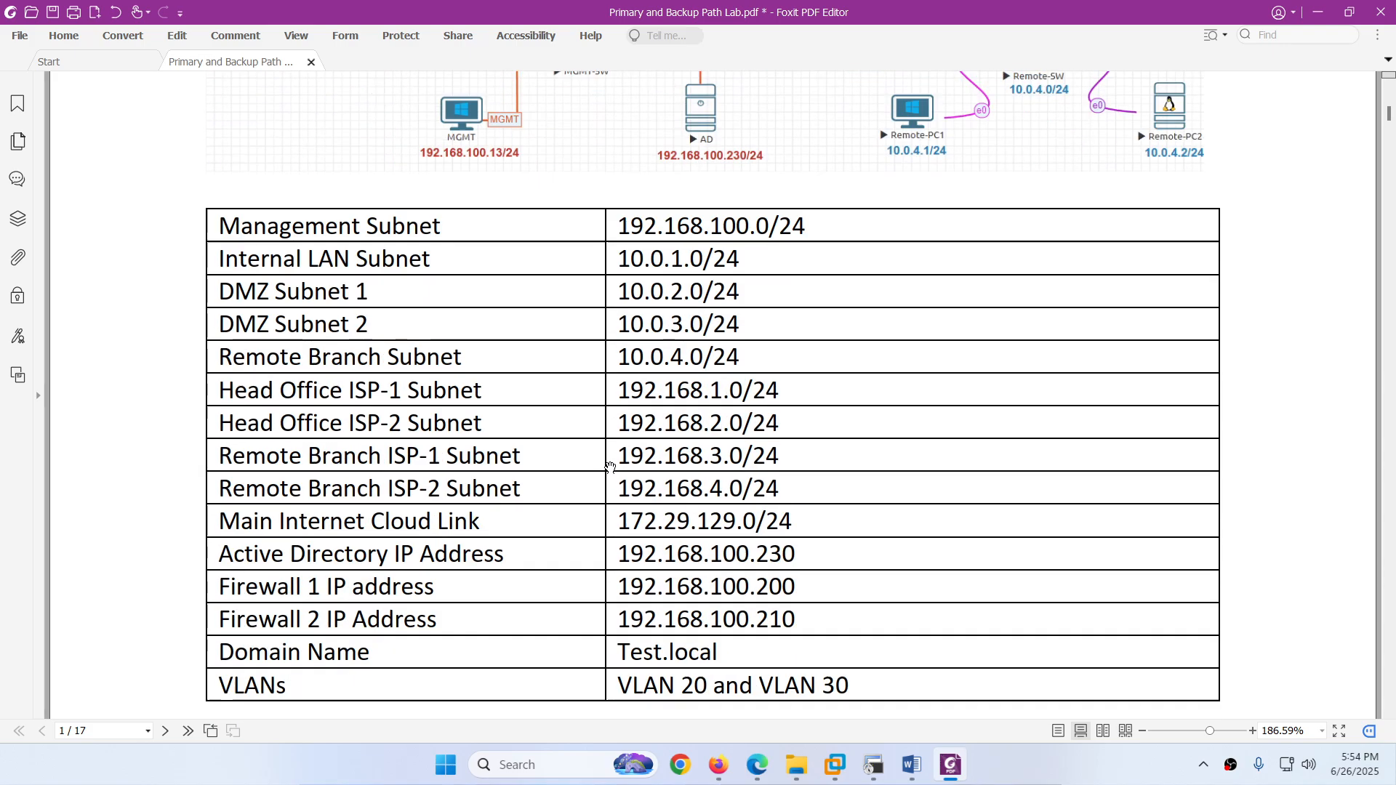
scroll(611, 467, "down", 3)
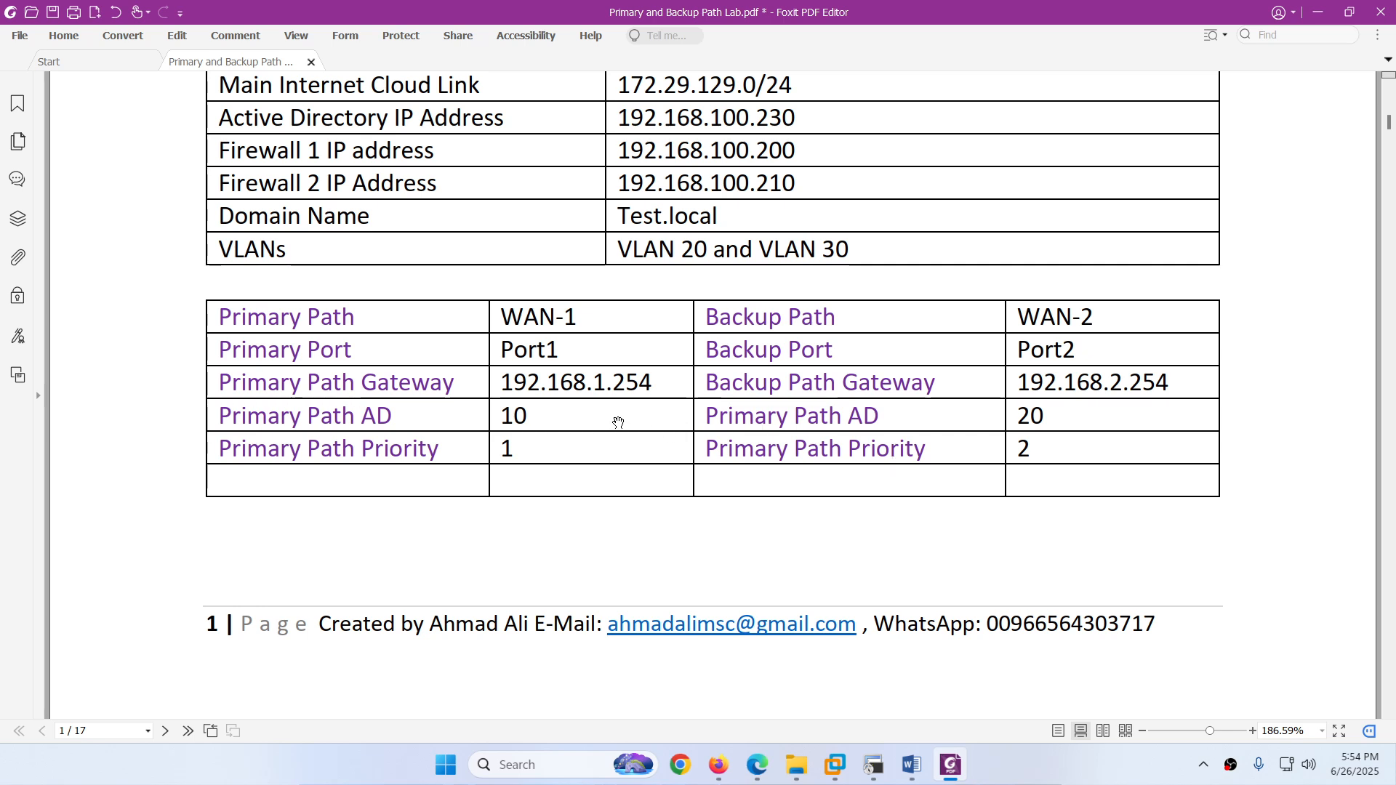
scroll(618, 423, "down", 5)
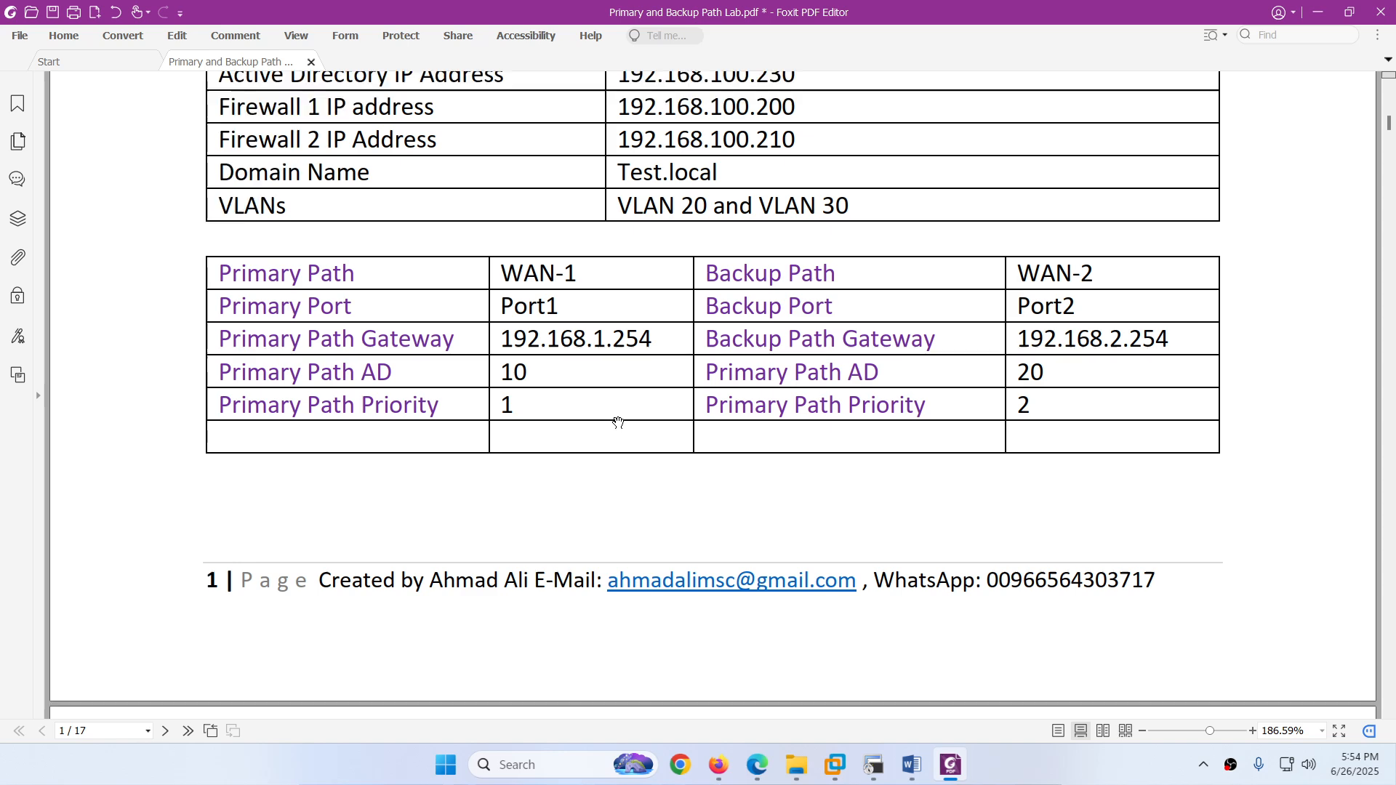
scroll(618, 423, "down", 3)
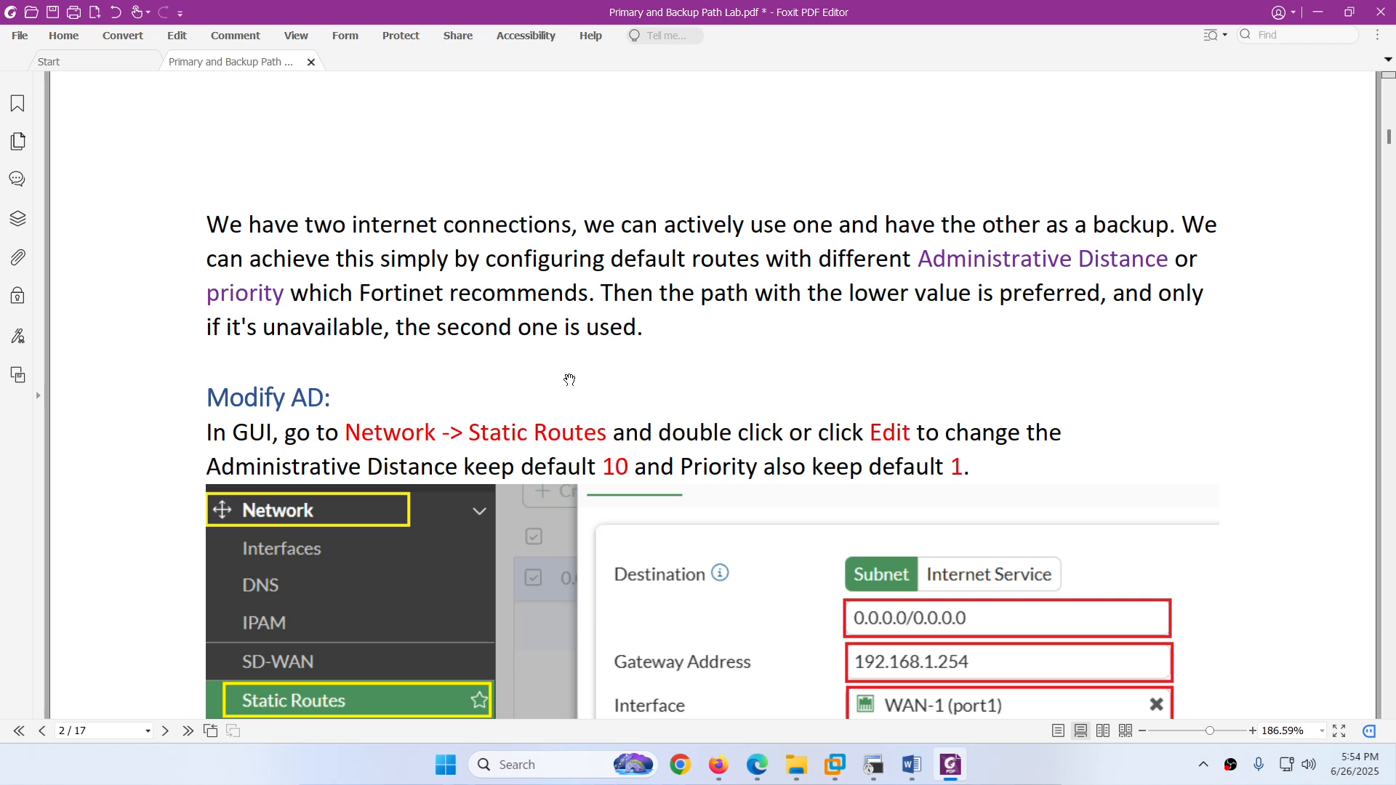
scroll(569, 380, "down", 3)
scroll(570, 380, "down", 2)
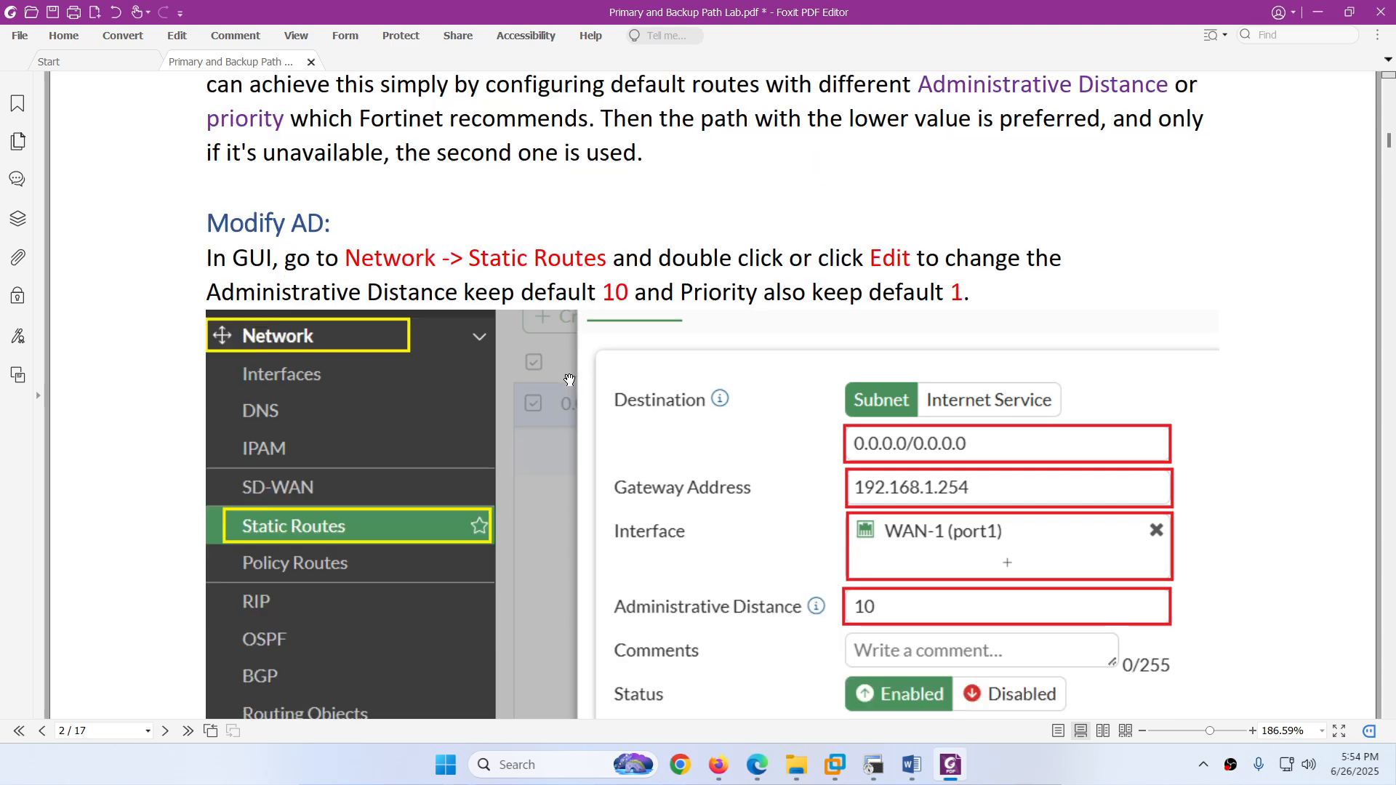
Step: Return to the FW1 firewall page and open the Static Routes list
left_click(767, 764)
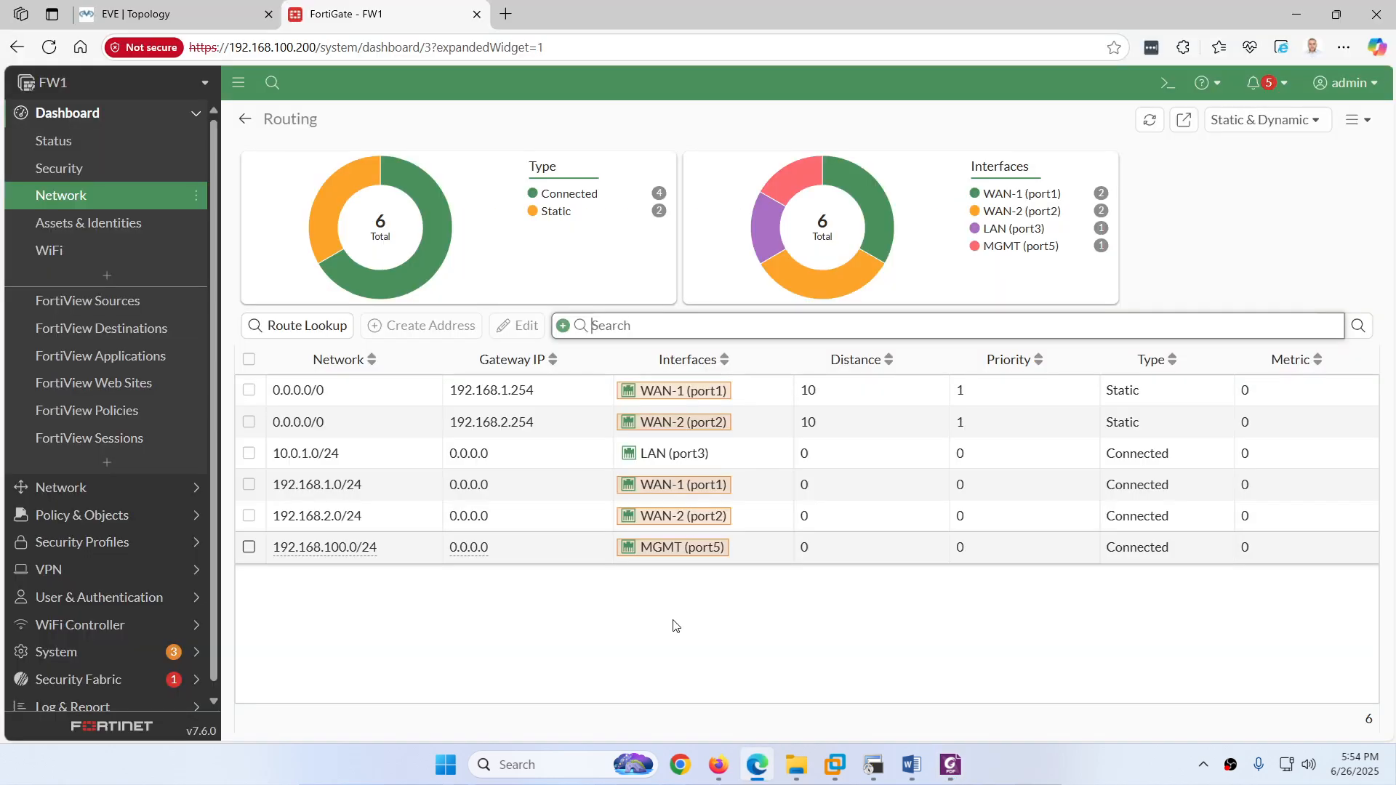
left_click(185, 13)
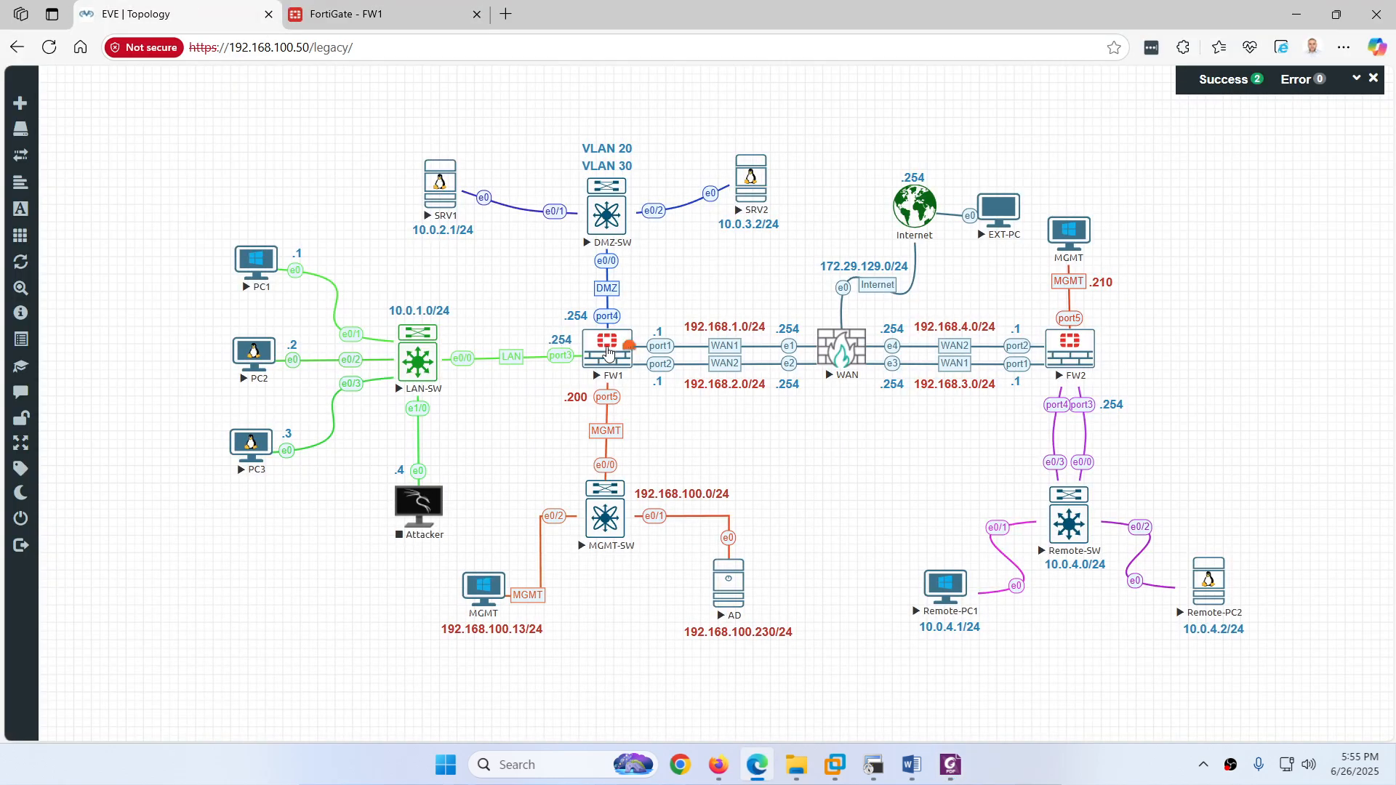
left_click(349, 14)
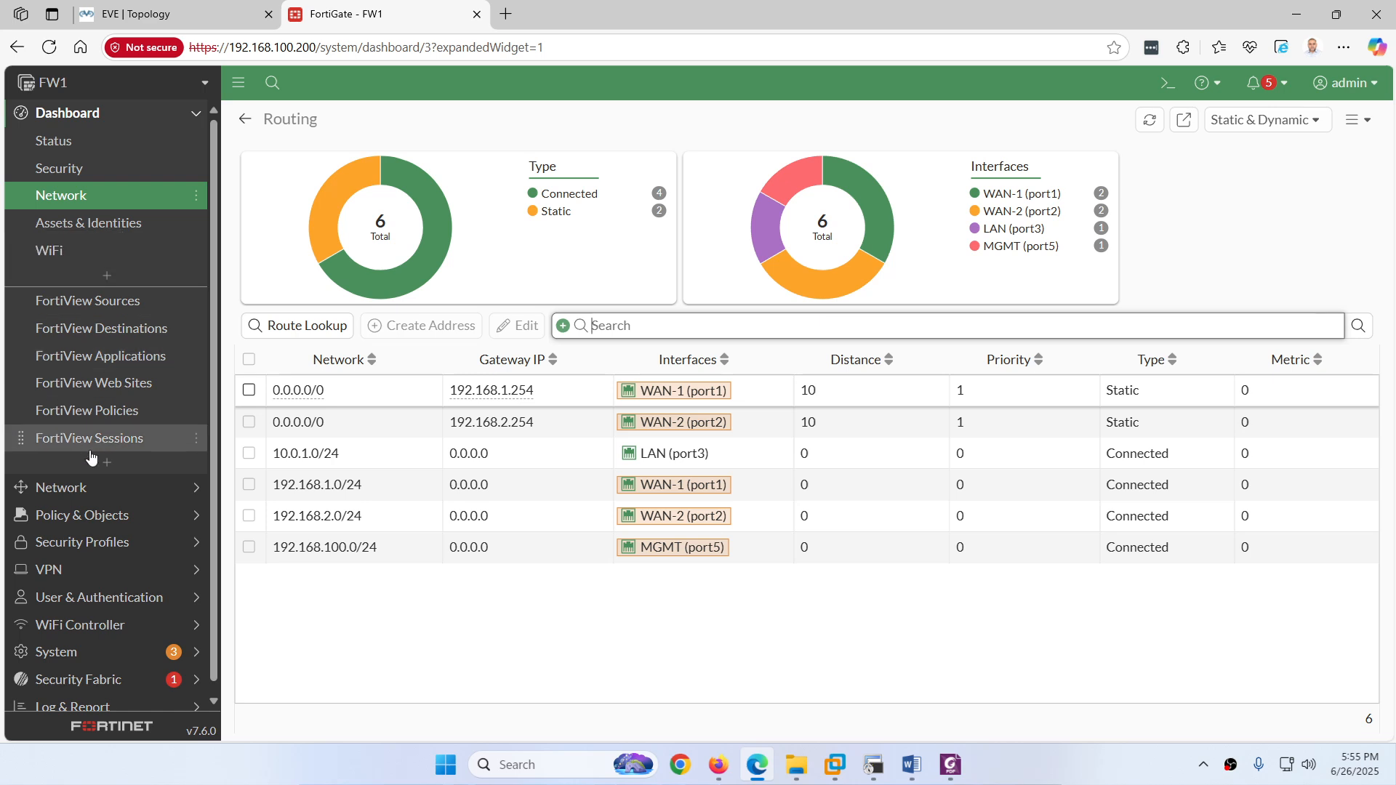
left_click(86, 489)
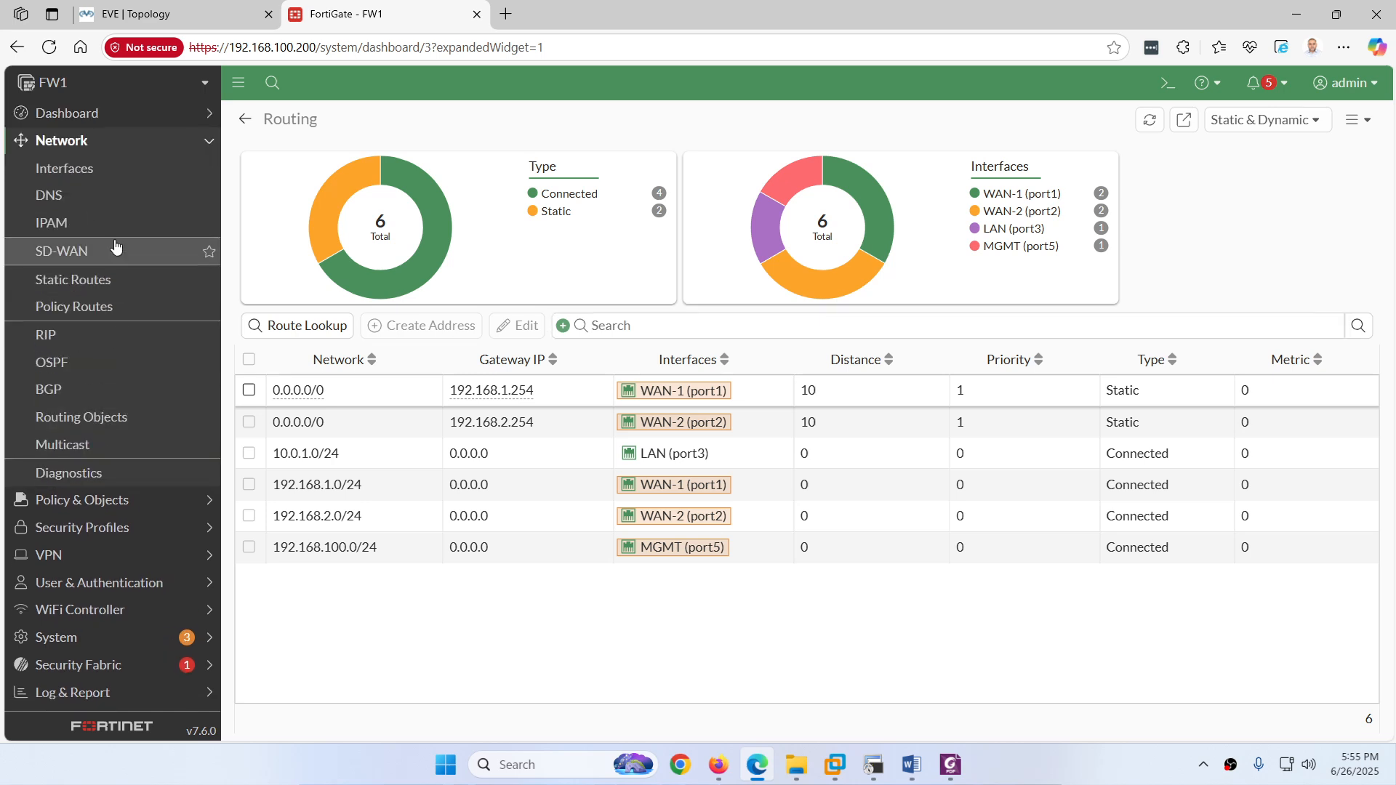
left_click(75, 280)
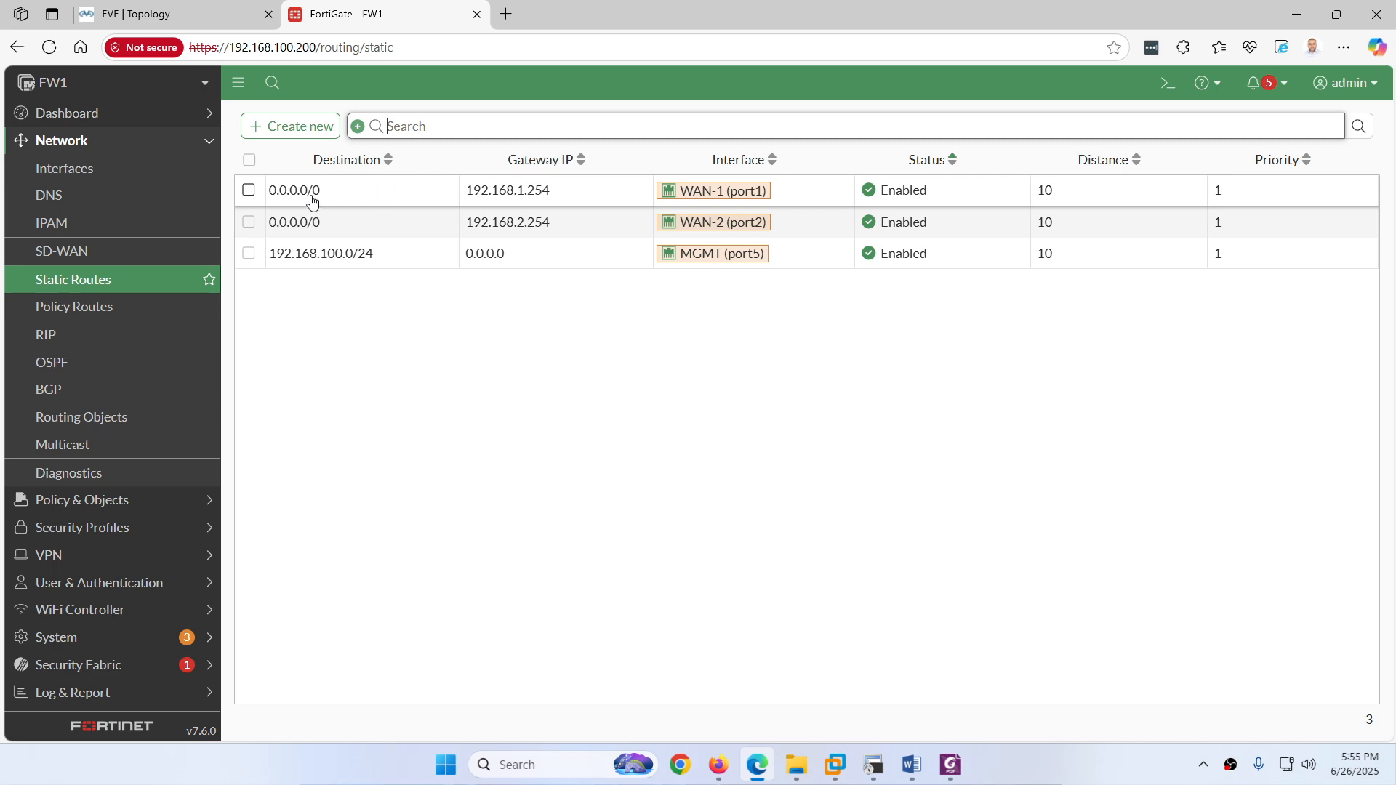
Step: Inspect the WAN-1 default route's distance 10 and priority 1, cancelling without changes
left_click(287, 195)
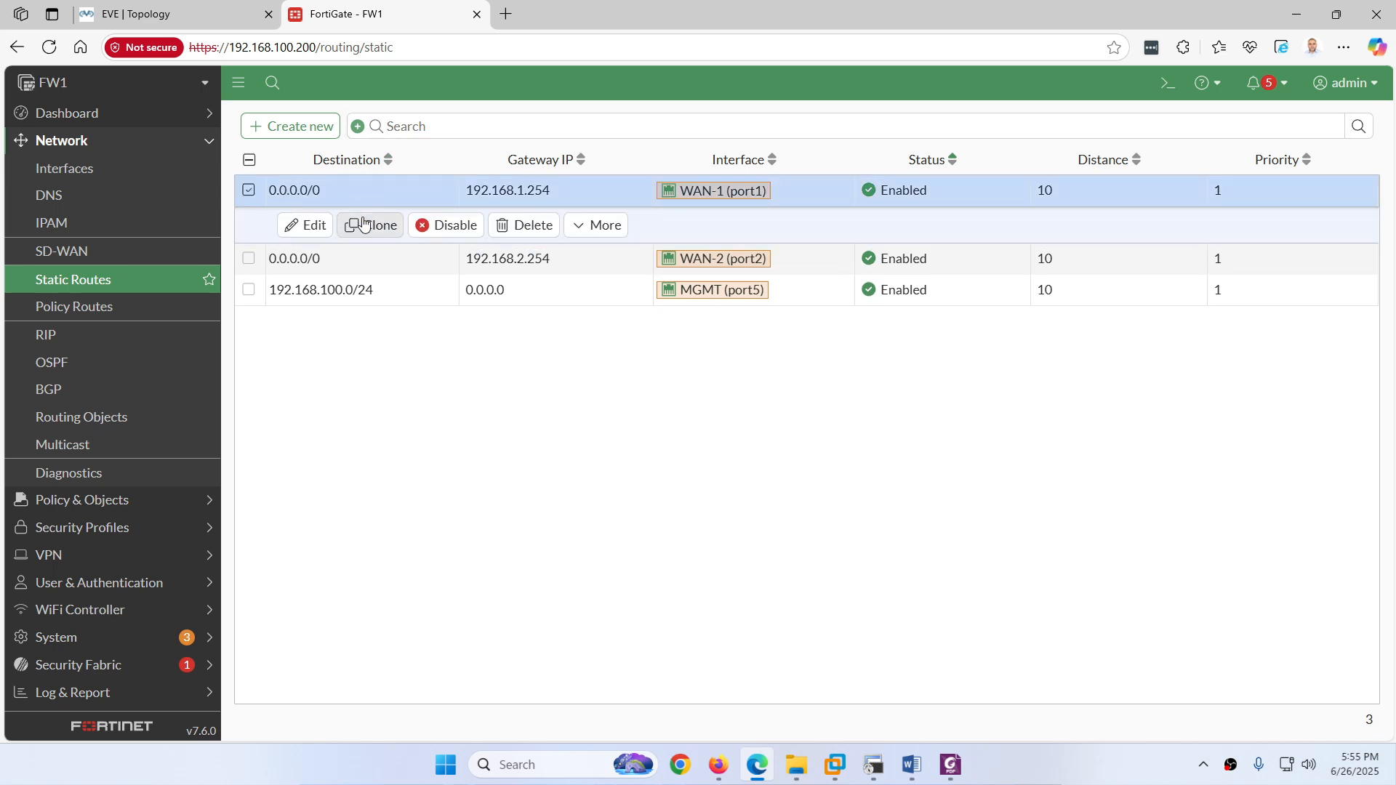
left_click(304, 225)
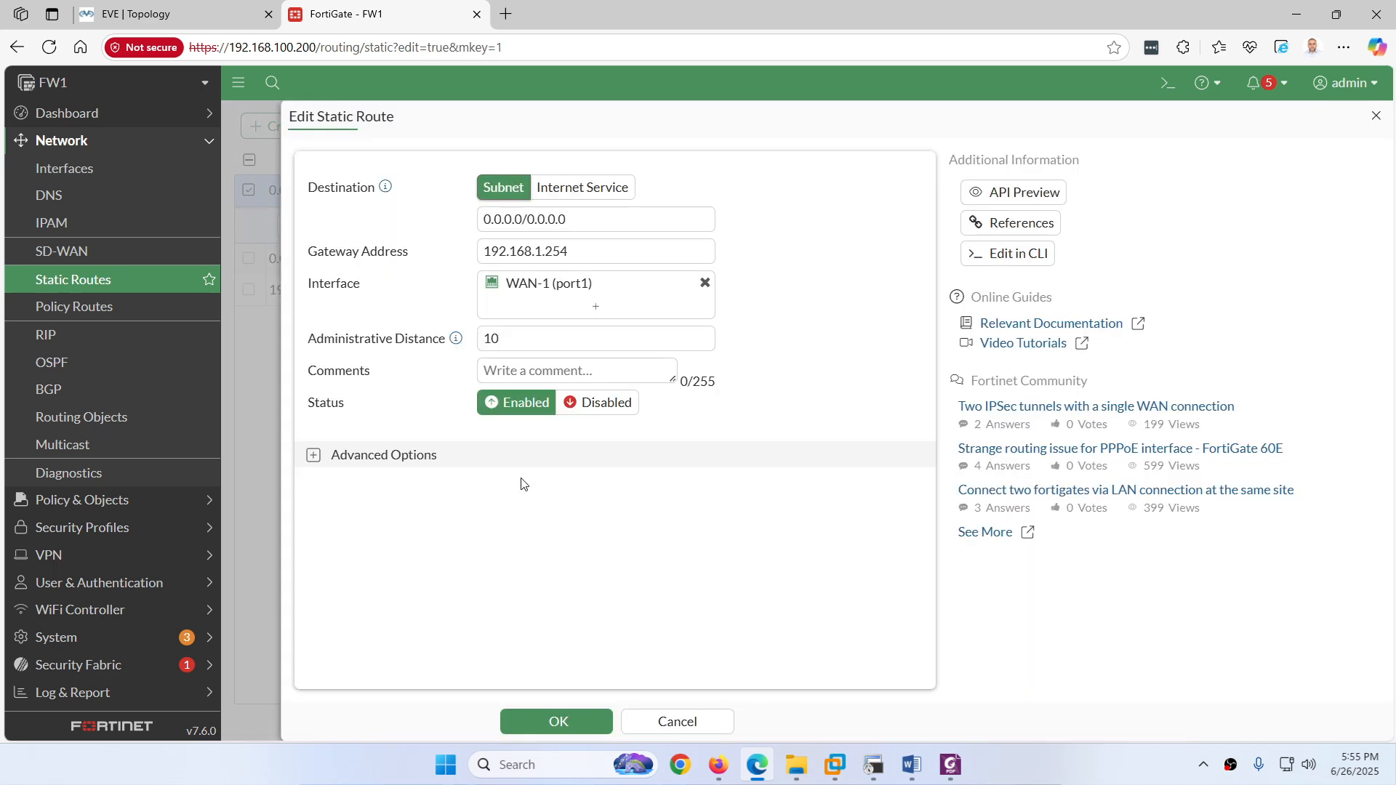
left_click(314, 455)
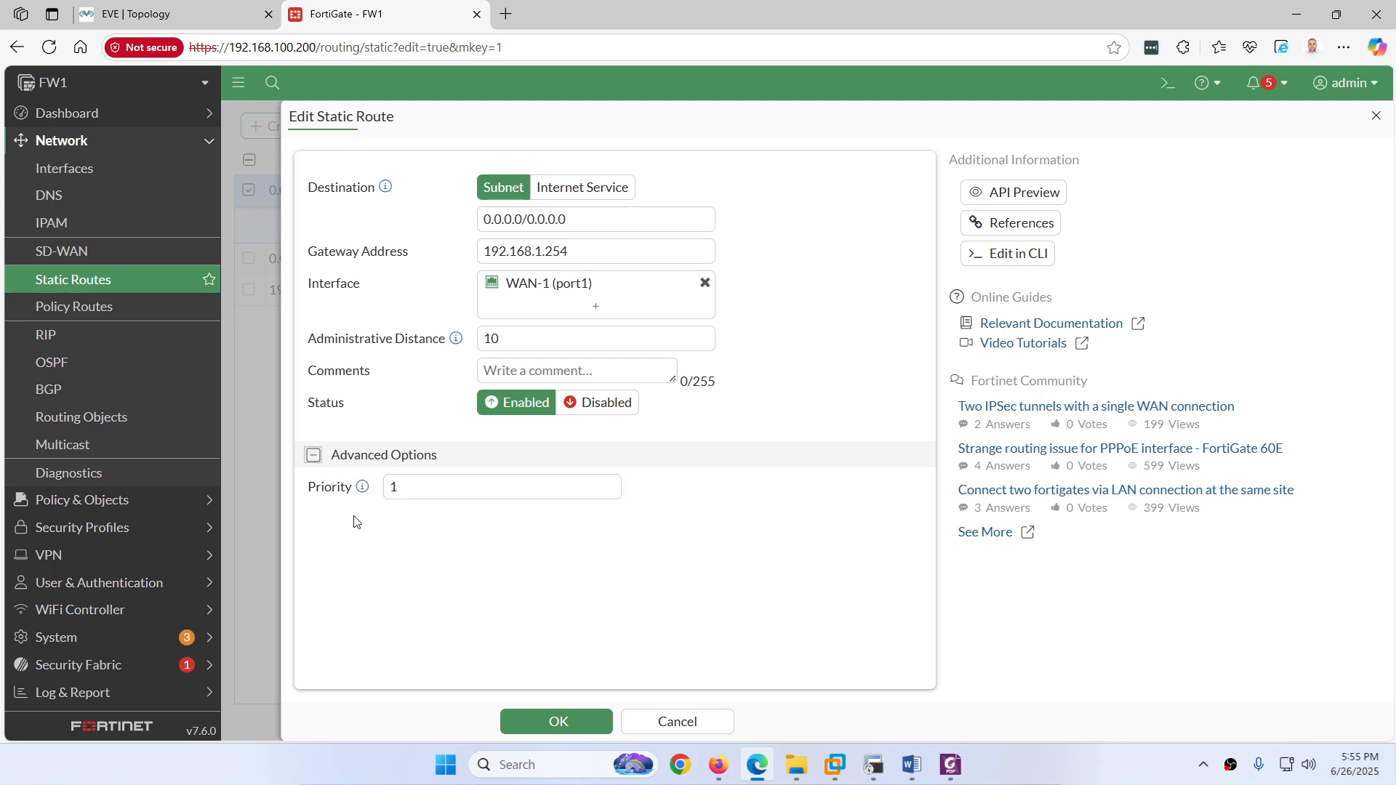
left_click(675, 722)
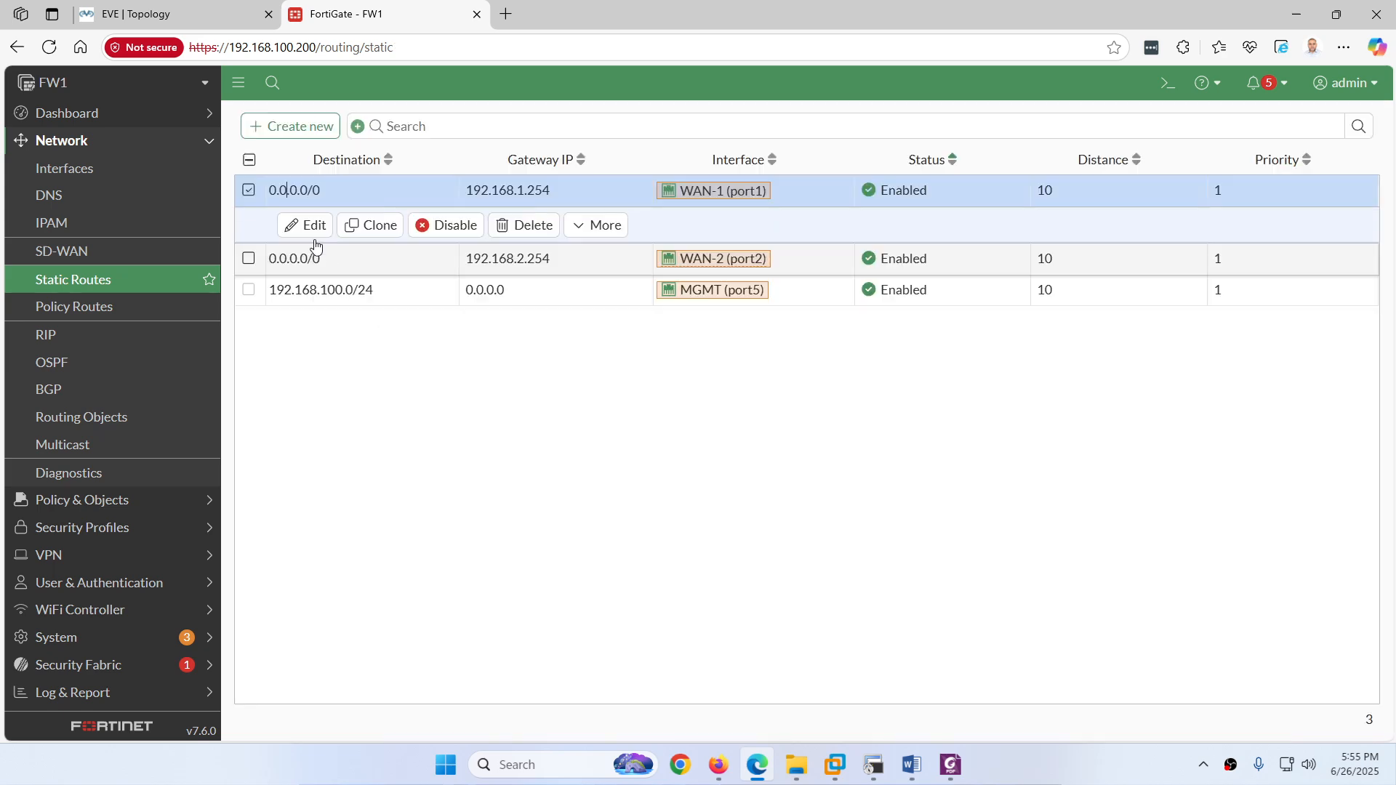
left_click(248, 191)
left_click(284, 225)
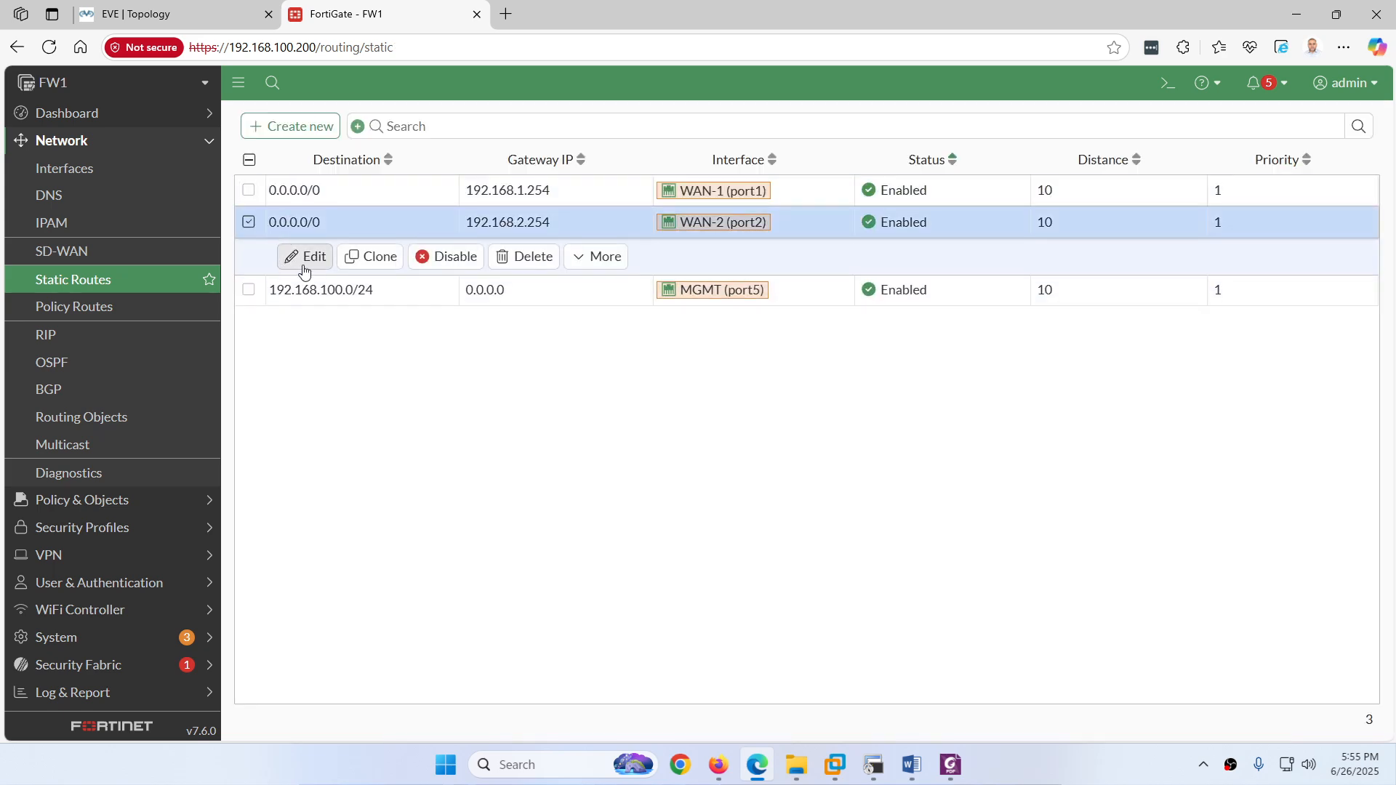
Step: Change the WAN-2 default route's administrative distance to 20 and save it
left_click(304, 256)
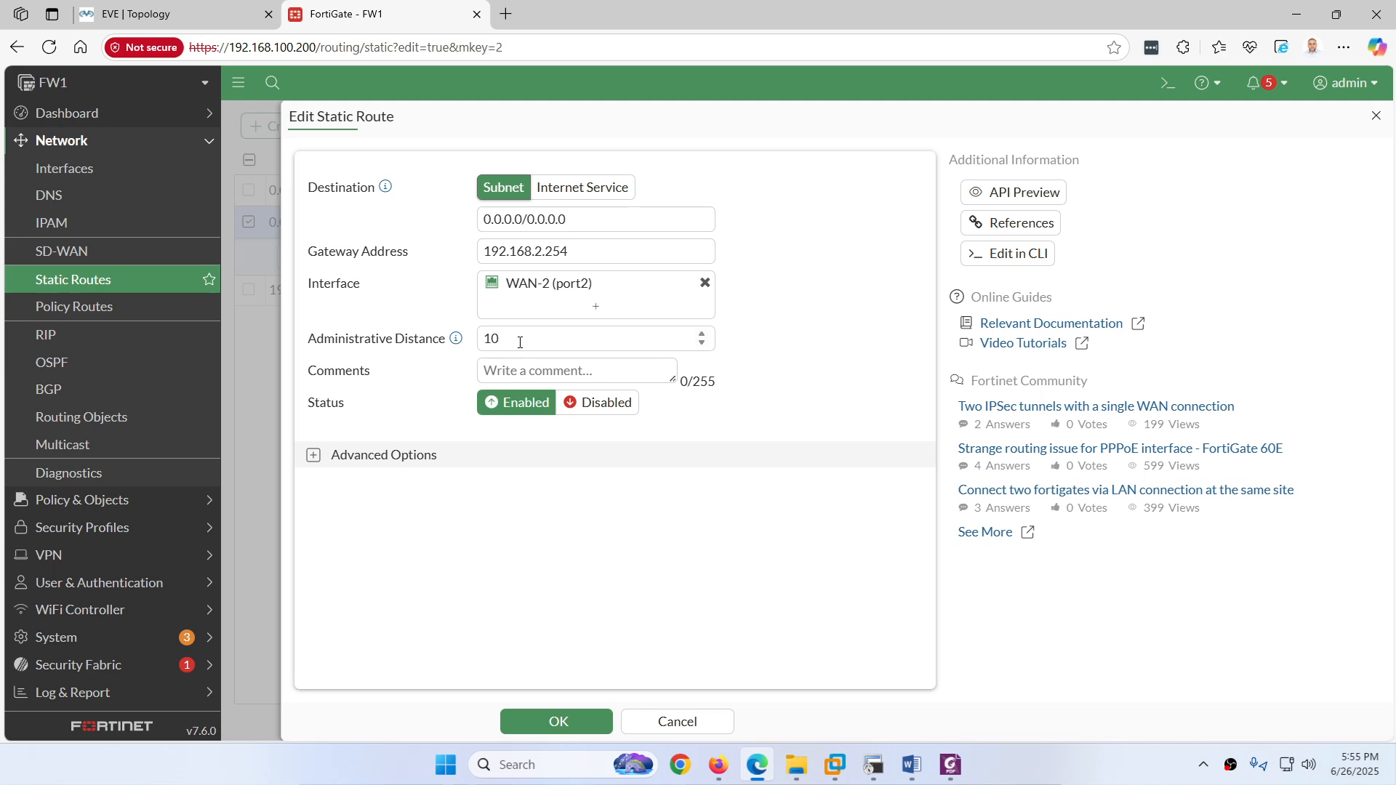
left_click_drag(520, 342, 486, 331)
type("2")
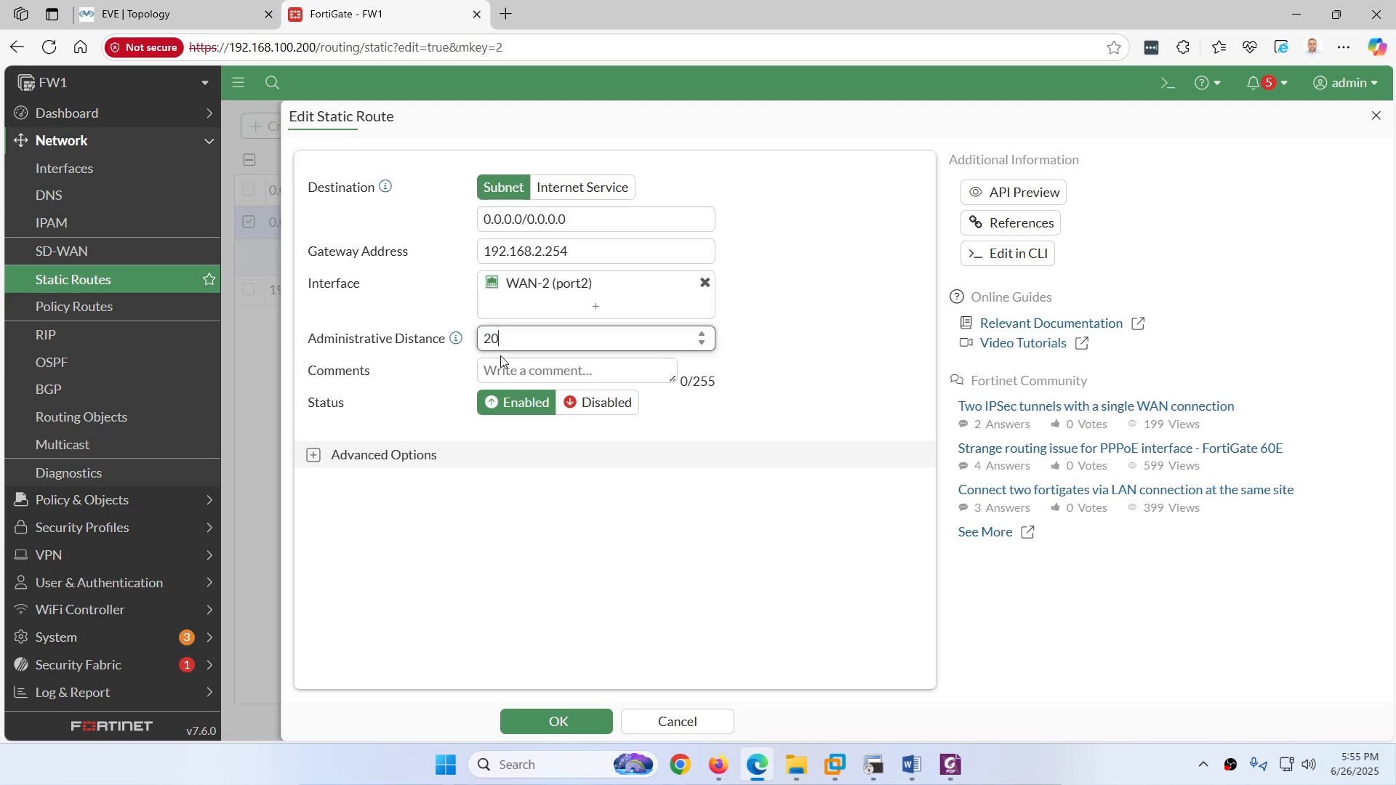
left_click(312, 456)
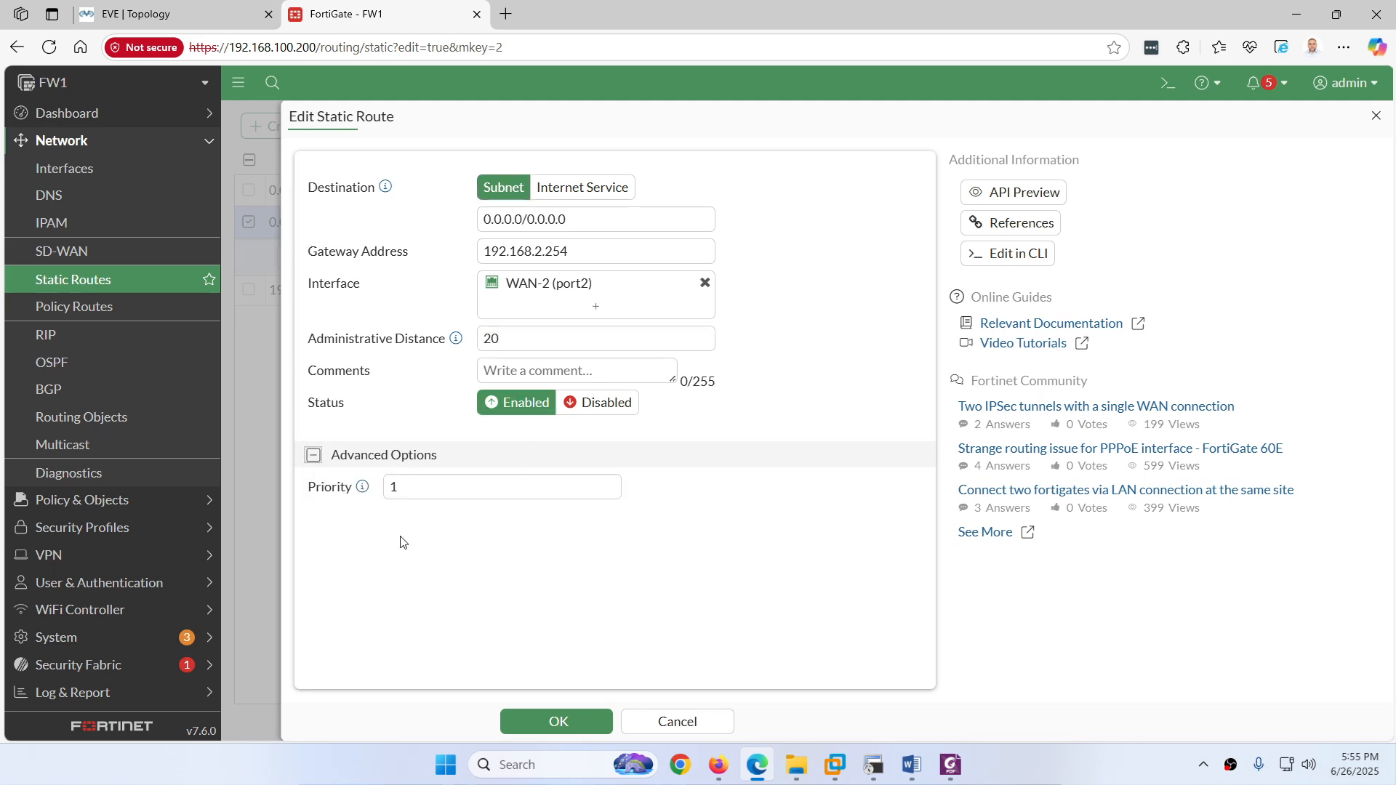
left_click(551, 712)
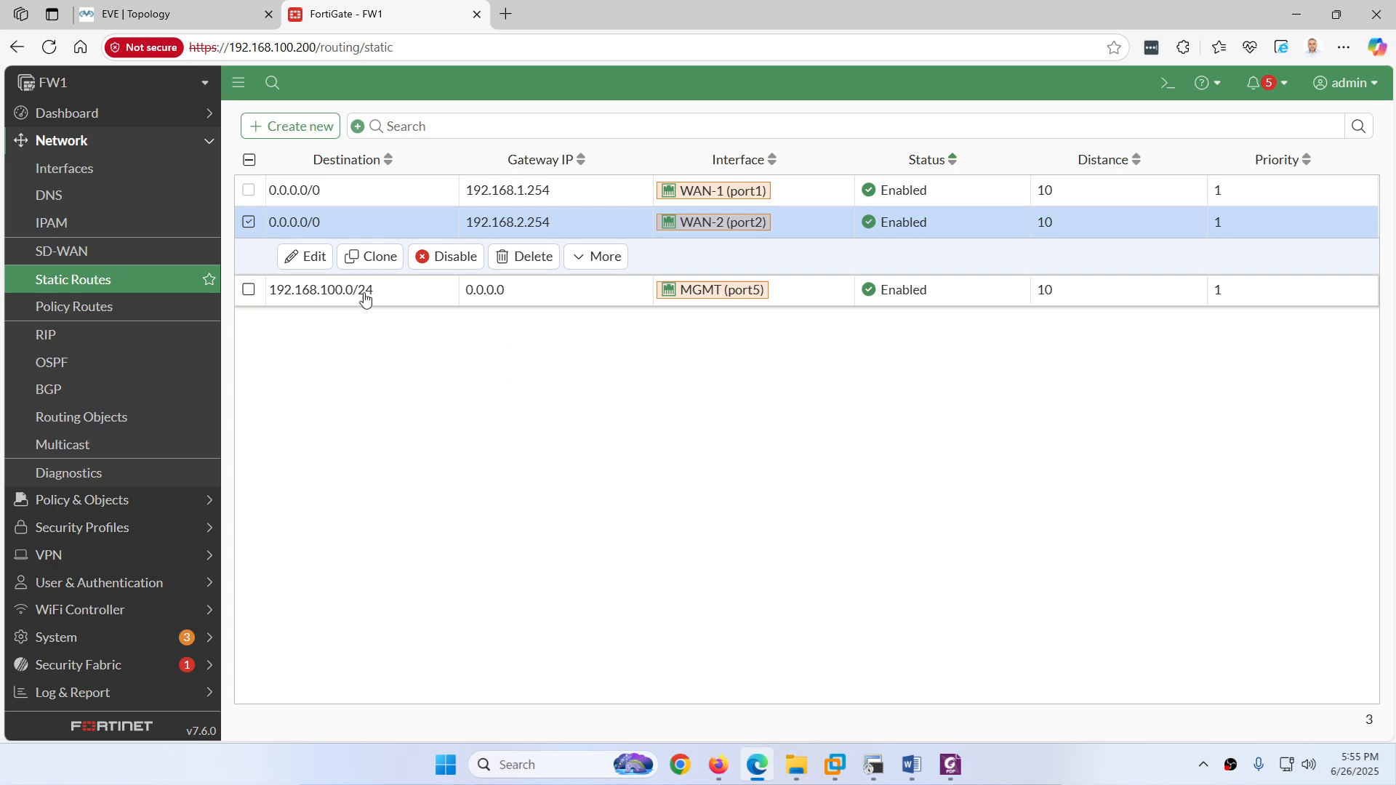
left_click(118, 287)
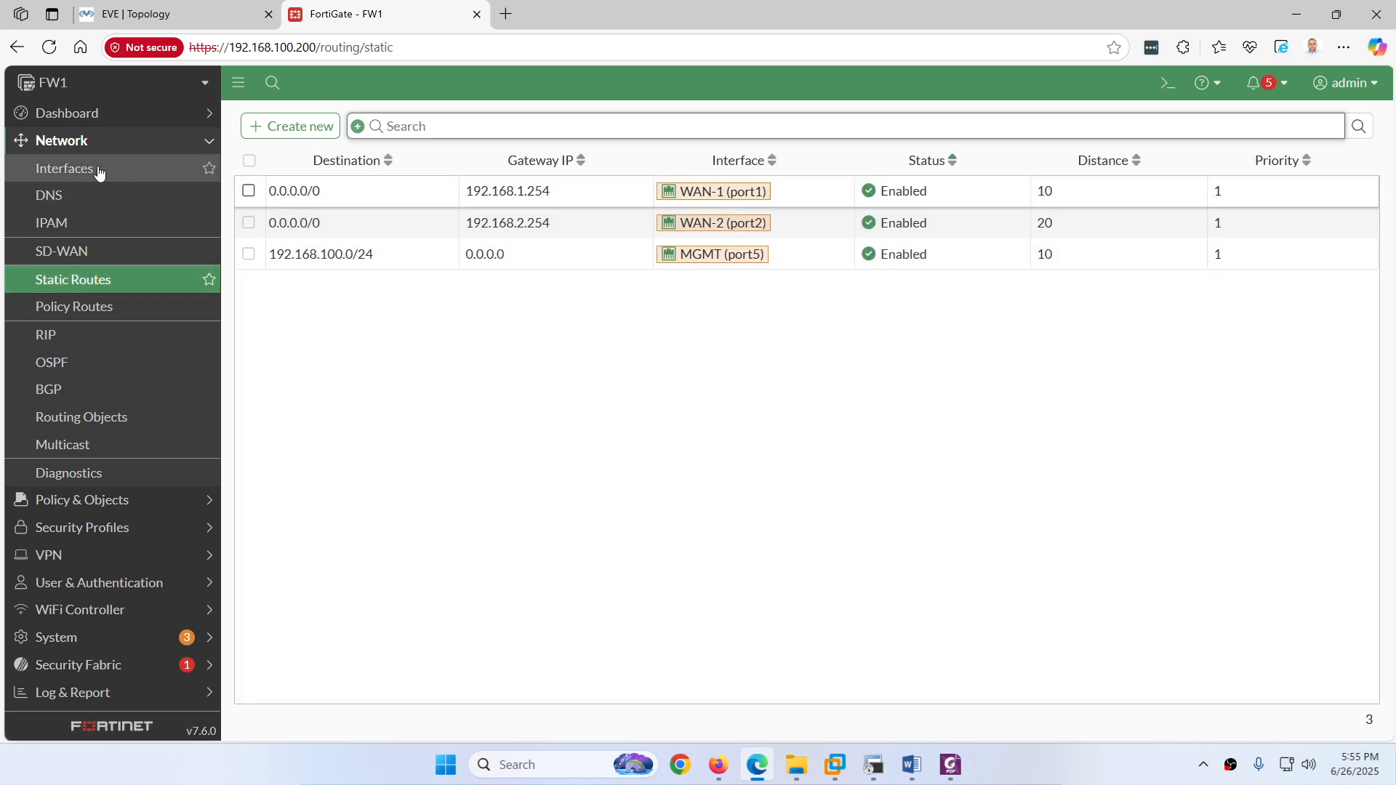
Step: Expand the Network dashboard routing table to confirm only the WAN-1 default route remains
left_click(98, 115)
left_click(75, 196)
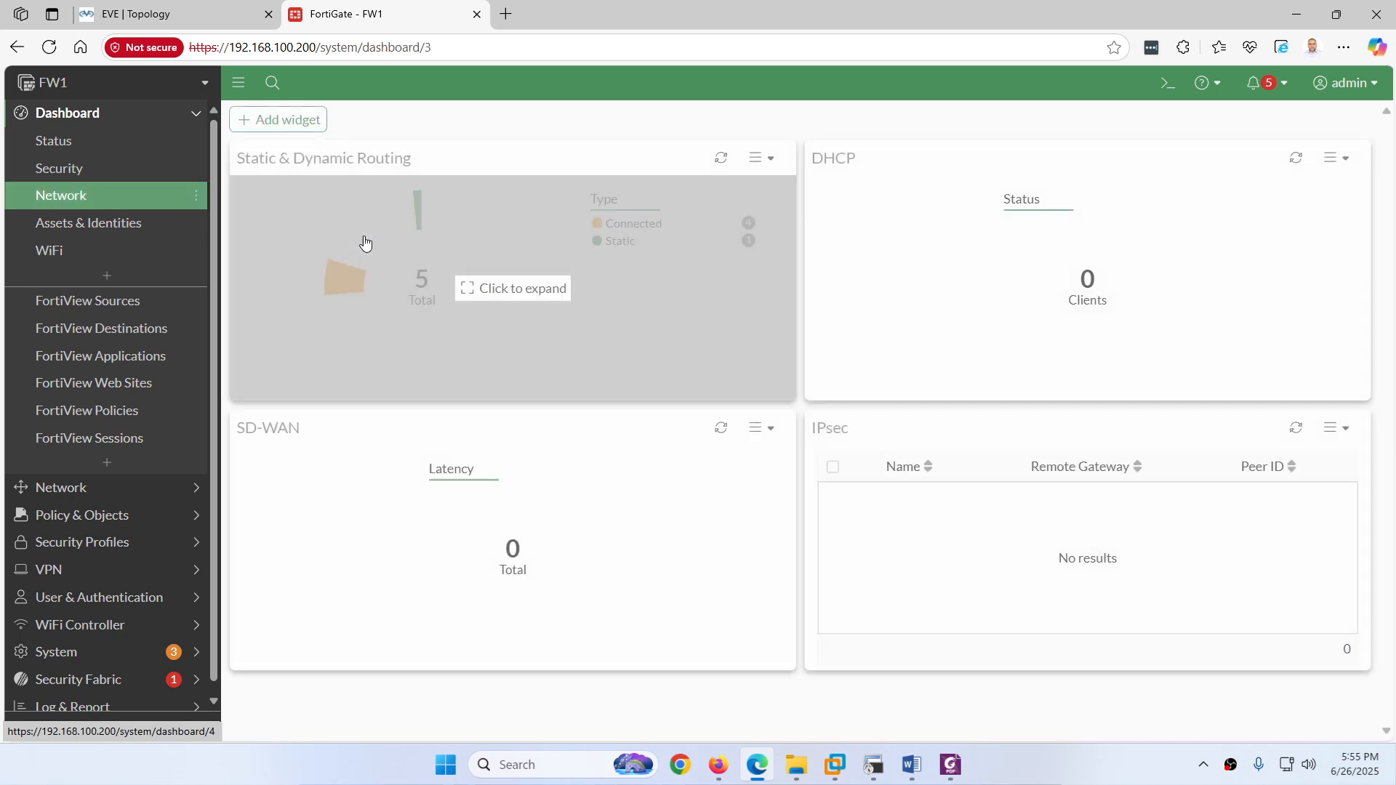
left_click(517, 286)
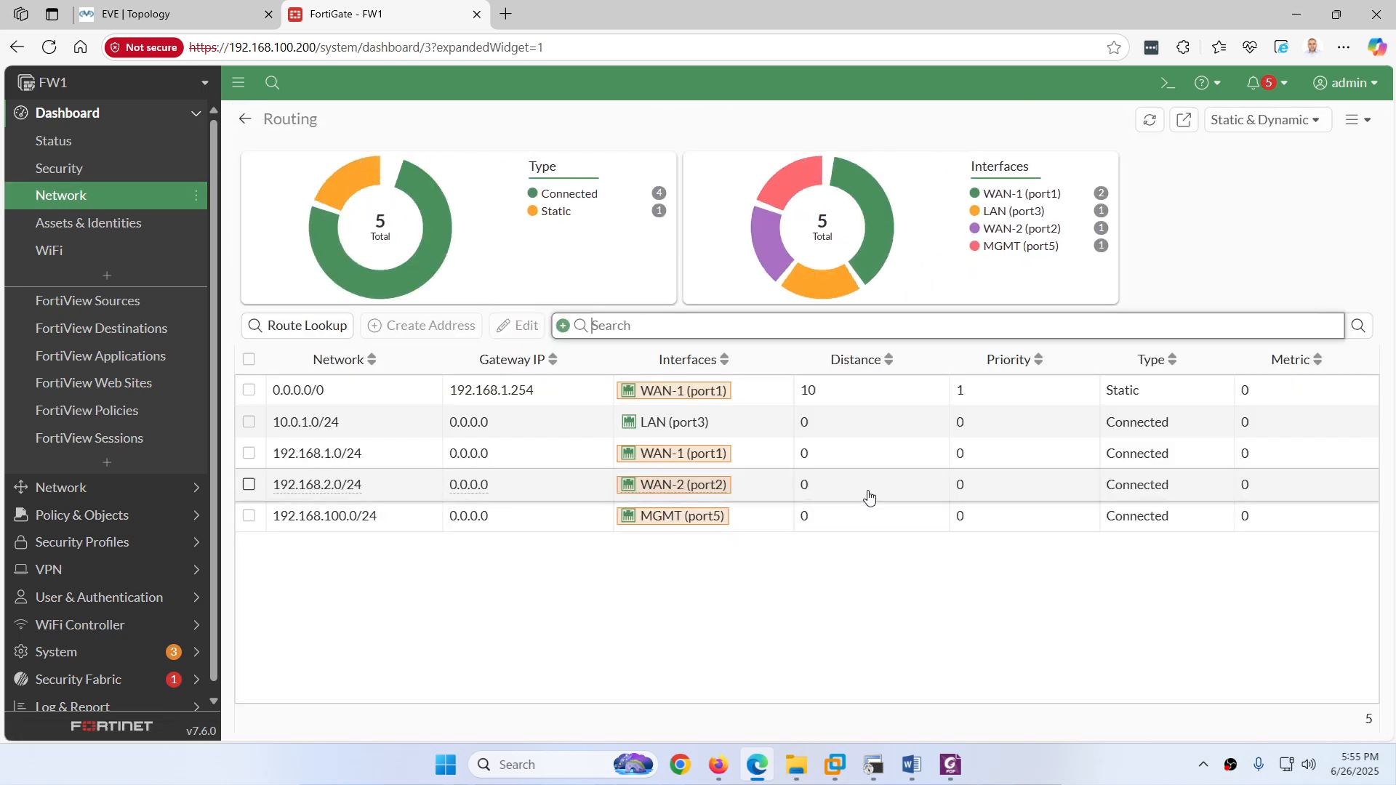
Step: Run 'get router info routing-table static' in FW1's SecureCRT session
left_click(873, 765)
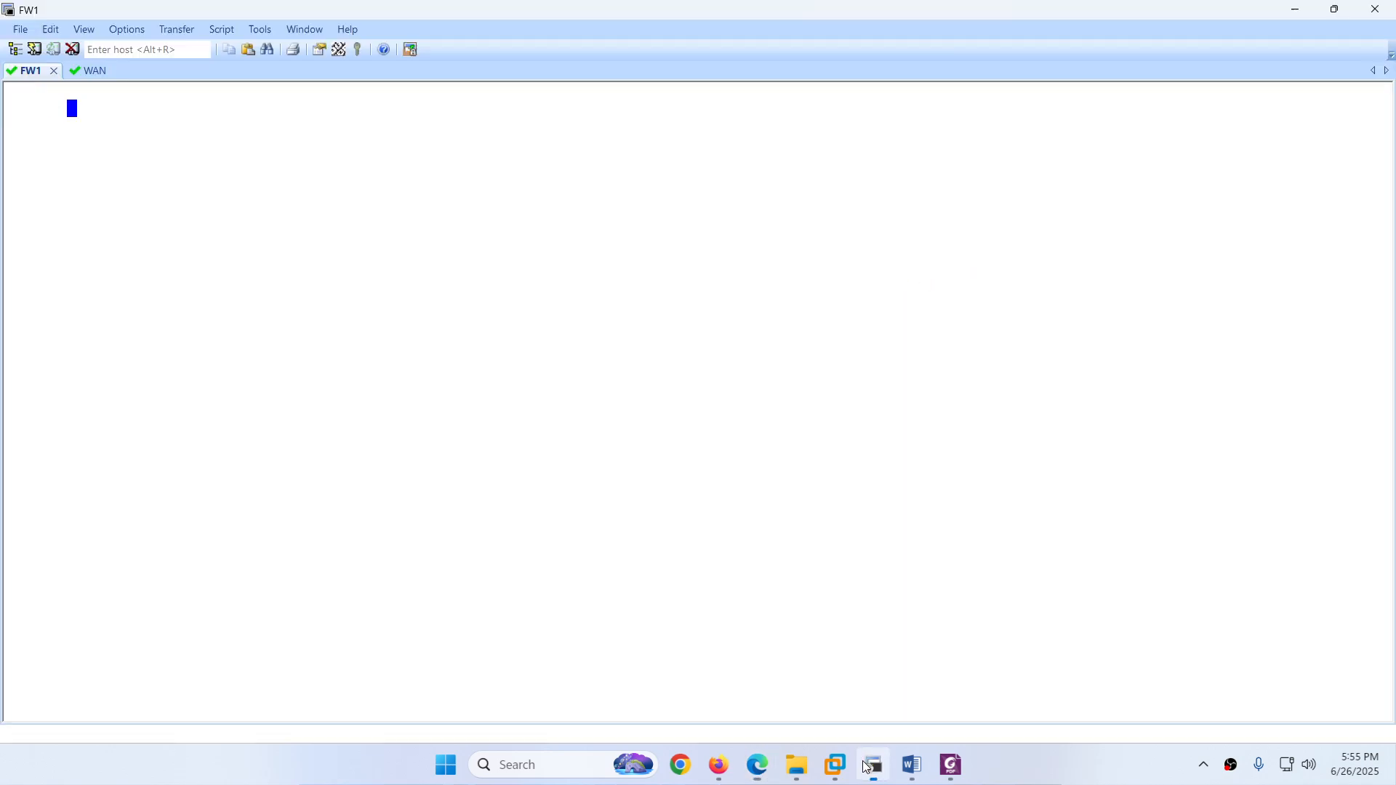
key("Up")
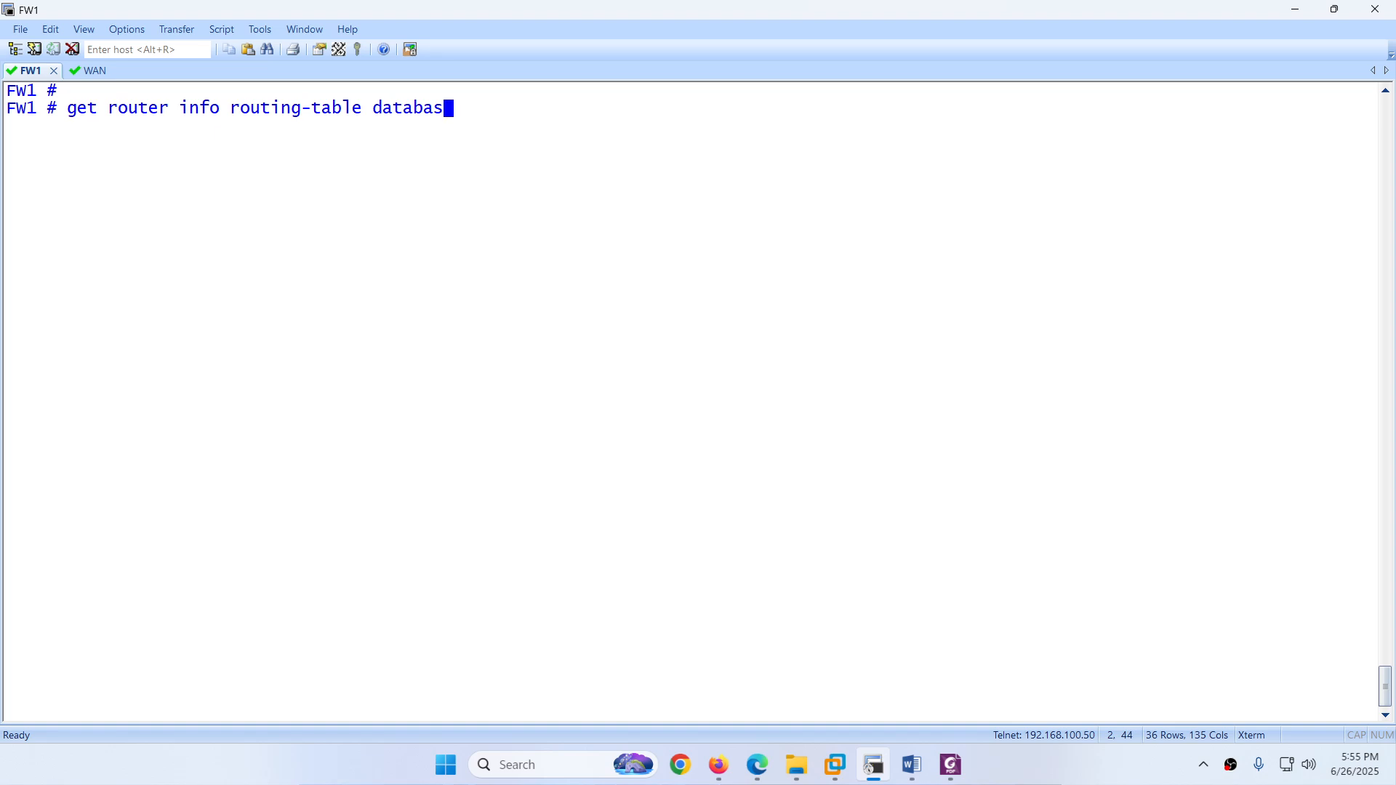
key("BackSpace")
key("BackSpace")
key("BackSpace")
key("BackSpace")
key("BackSpace")
key("BackSpace")
key("BackSpace")
type("st")
key("Tab")
key("Return")
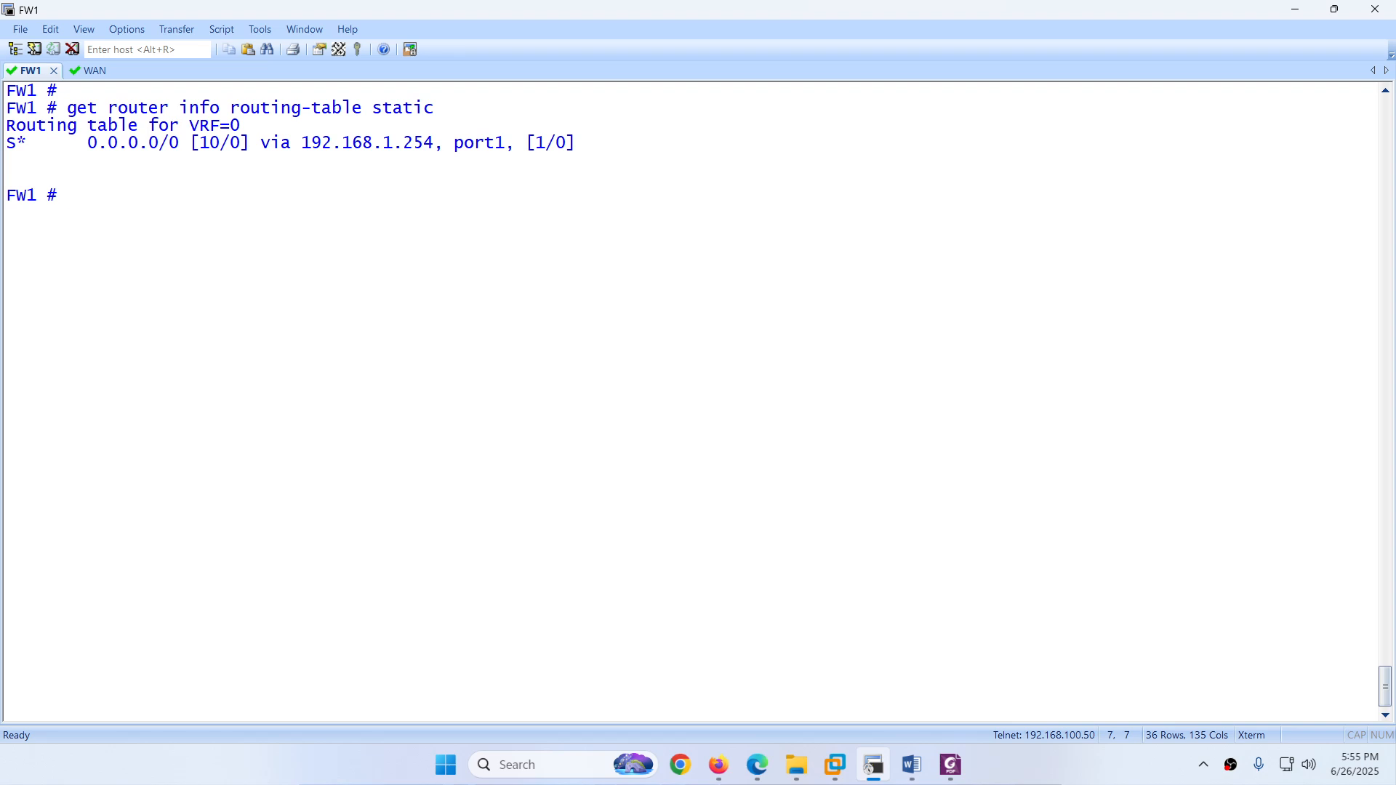
Step: Run 'get router info routing-table database' and highlight the port2 distance-20 and port1 distance-10 default routes
key("Up")
key("BackSpace")
key("BackSpace")
key("BackSpace")
key("BackSpace")
key("BackSpace")
key("BackSpace")
type("dat")
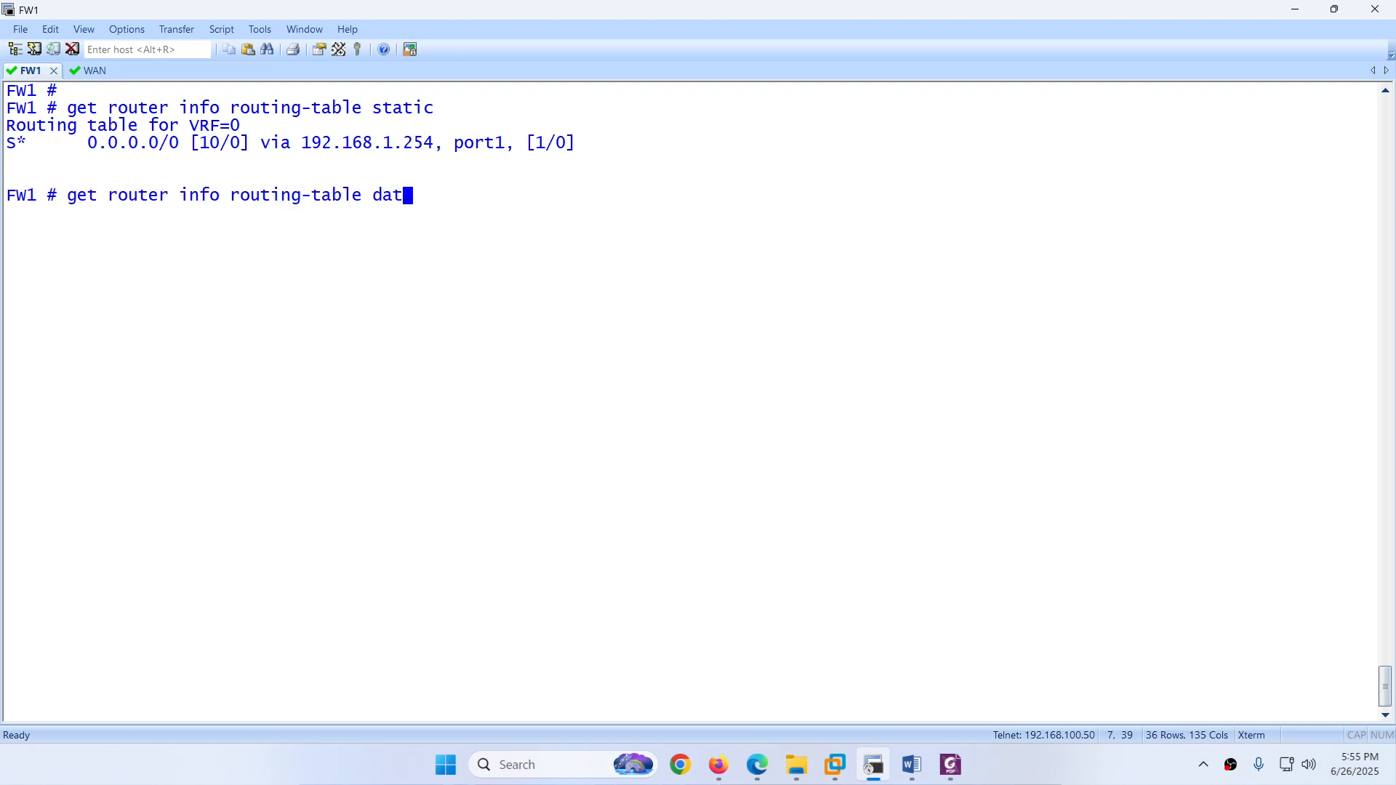
key("Tab")
key("Return")
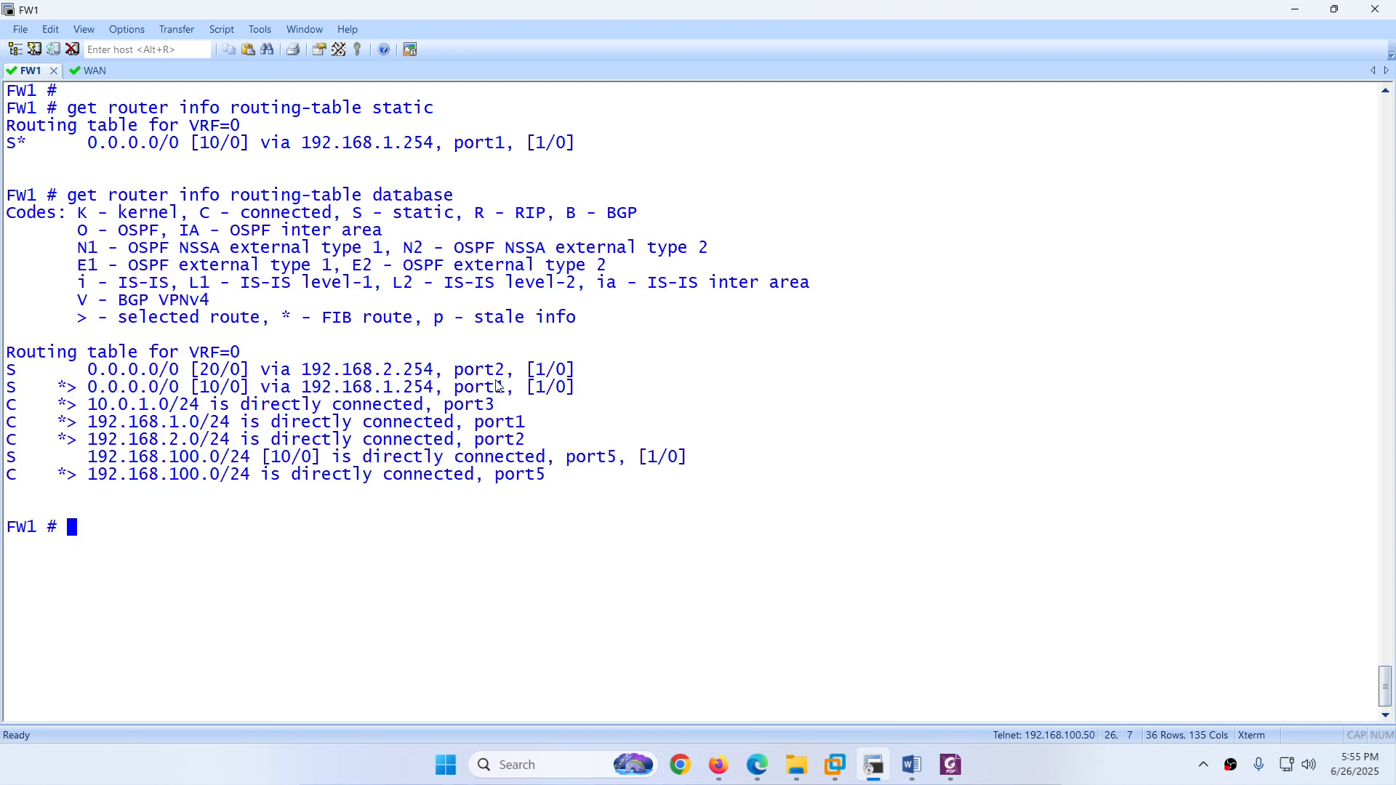
left_click_drag(201, 381, 571, 382)
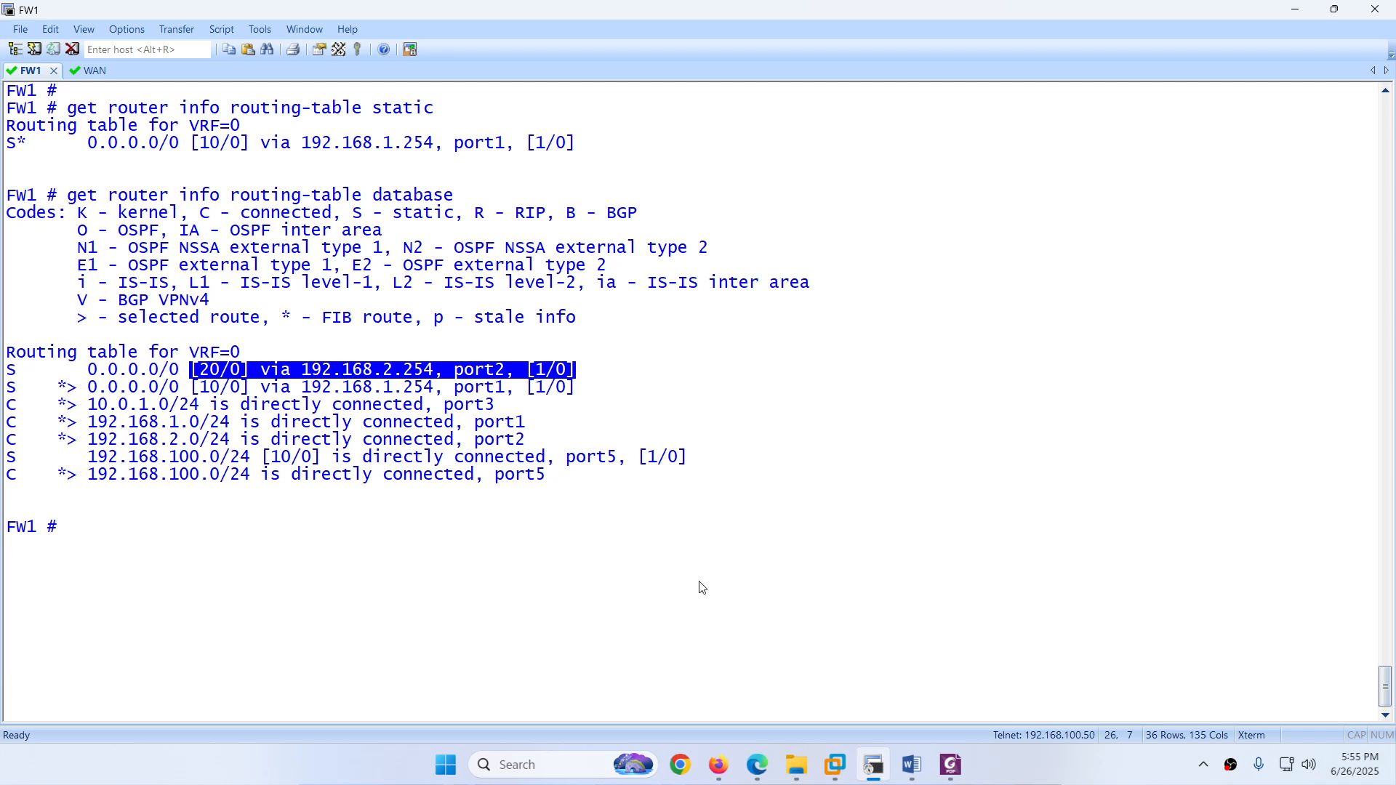
left_click_drag(578, 389, 159, 389)
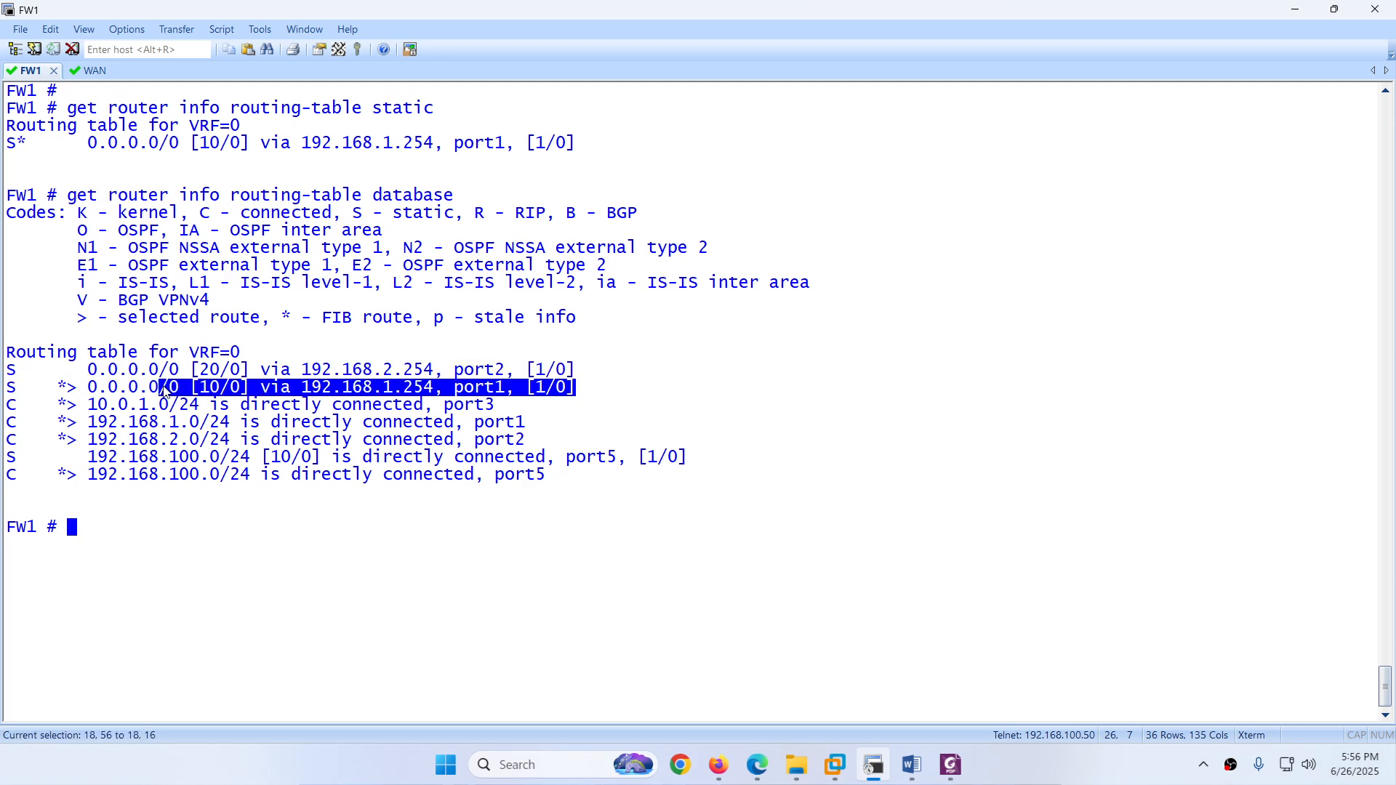
left_click(757, 763)
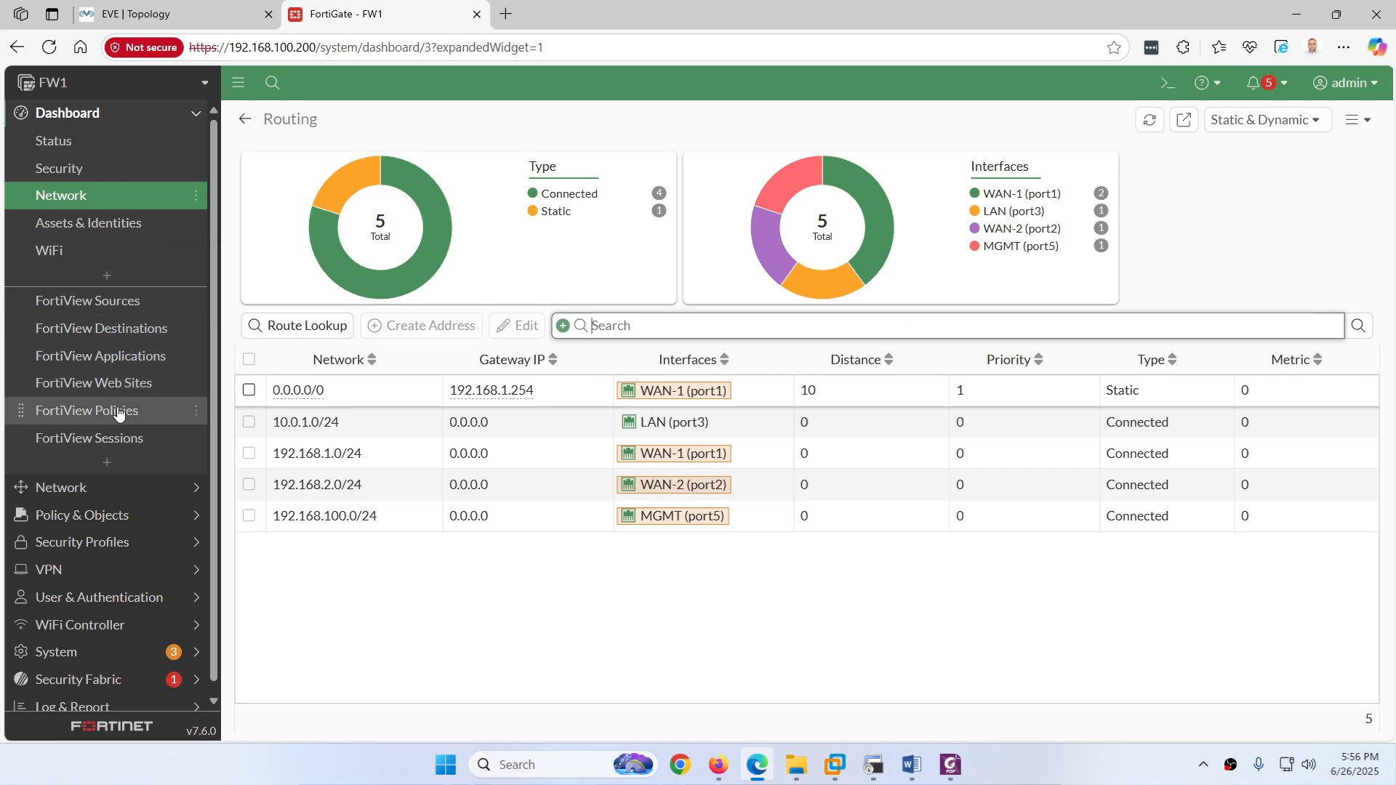
left_click(111, 491)
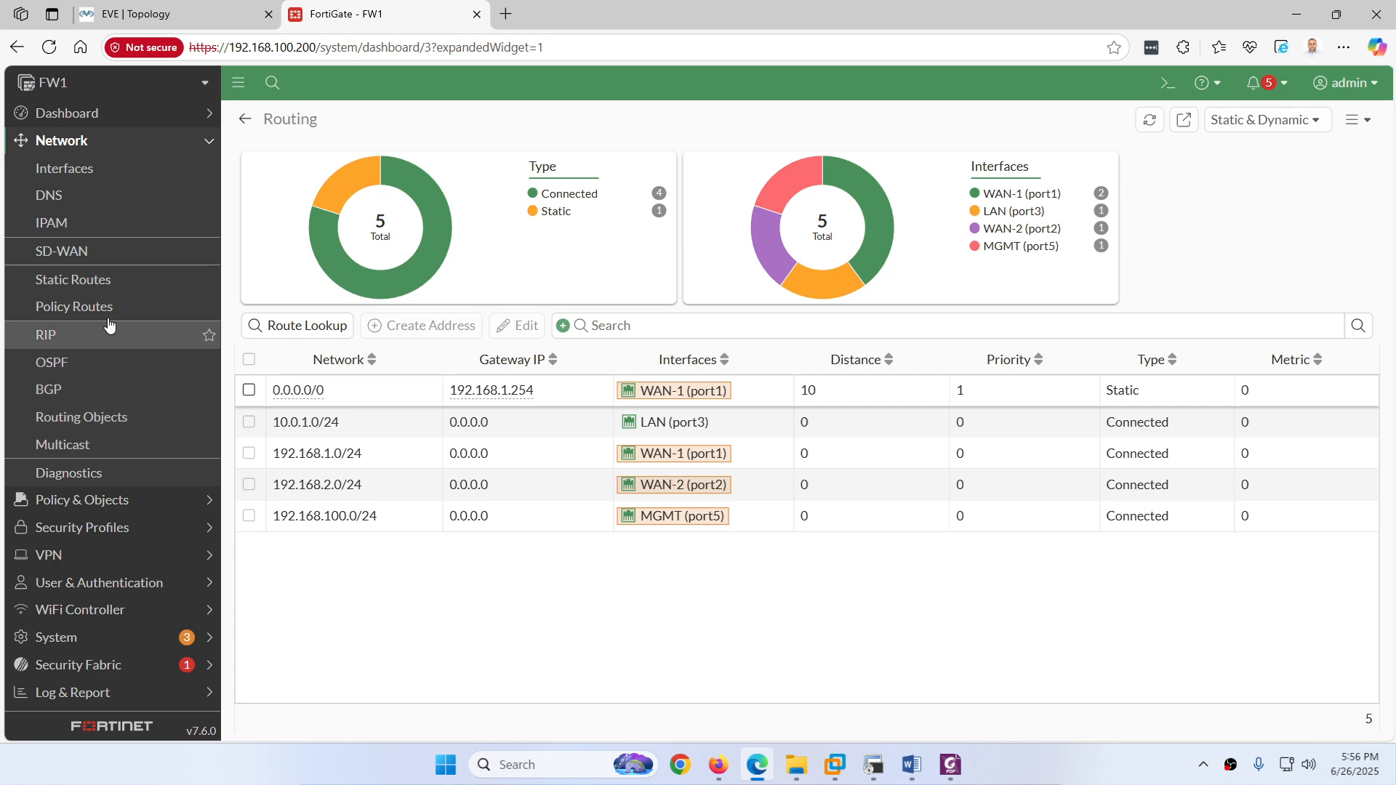
left_click(73, 281)
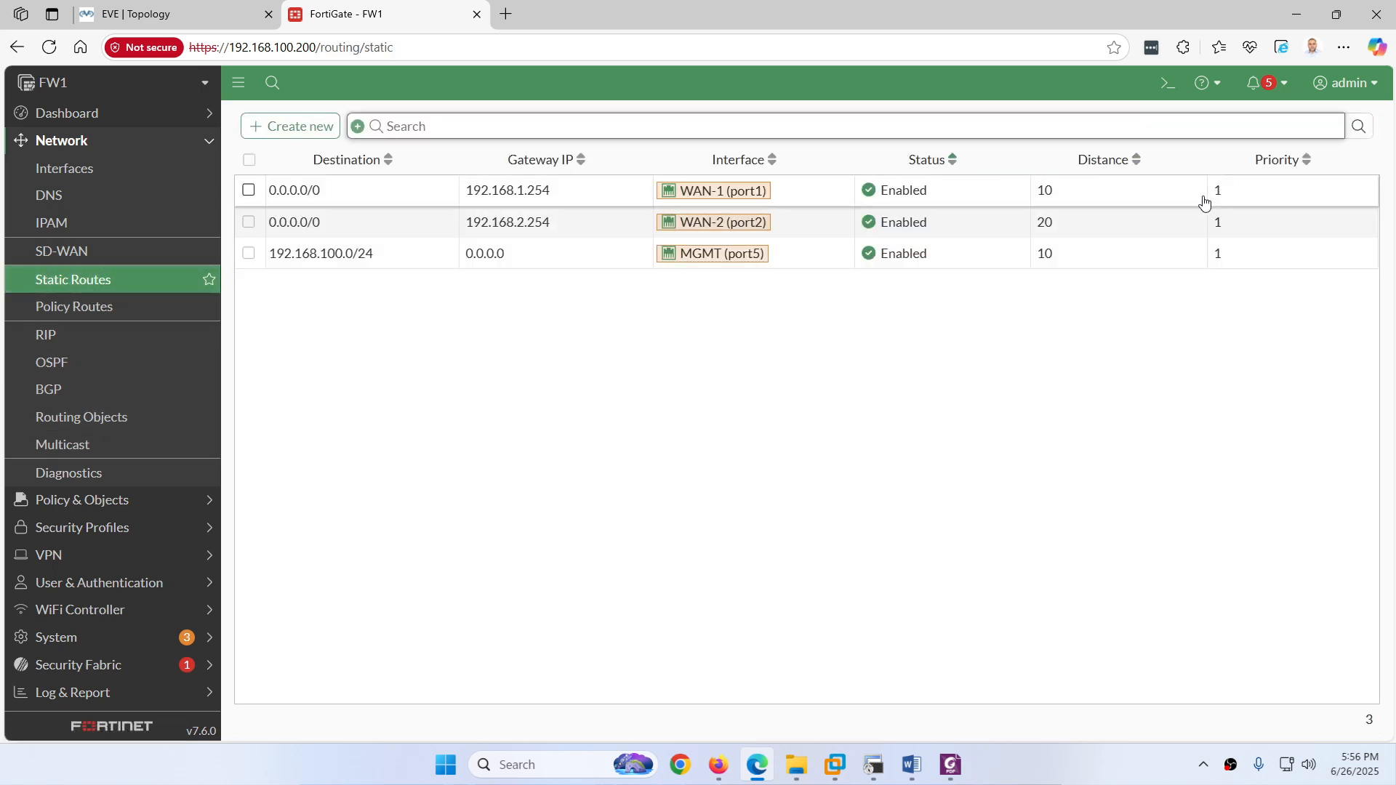
left_click(276, 160)
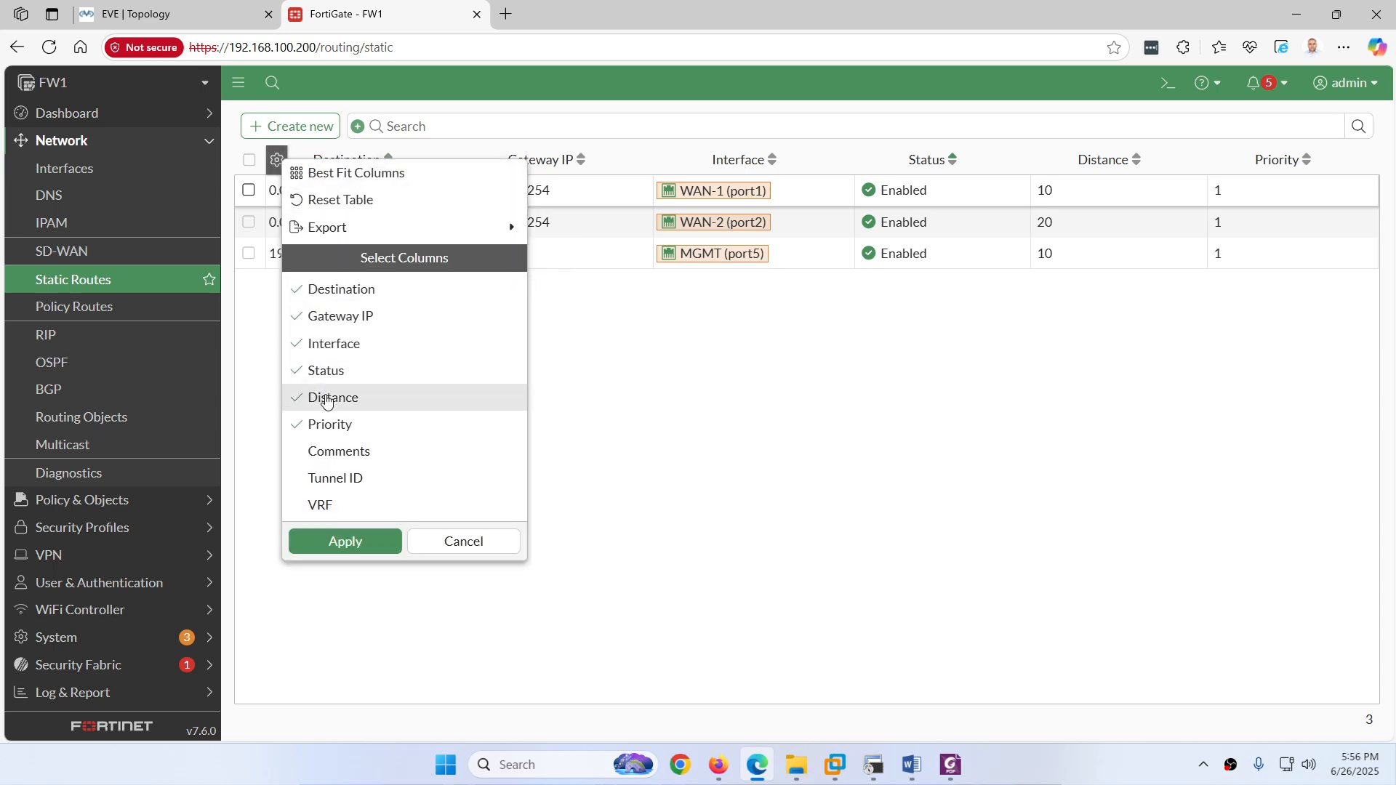
left_click(461, 542)
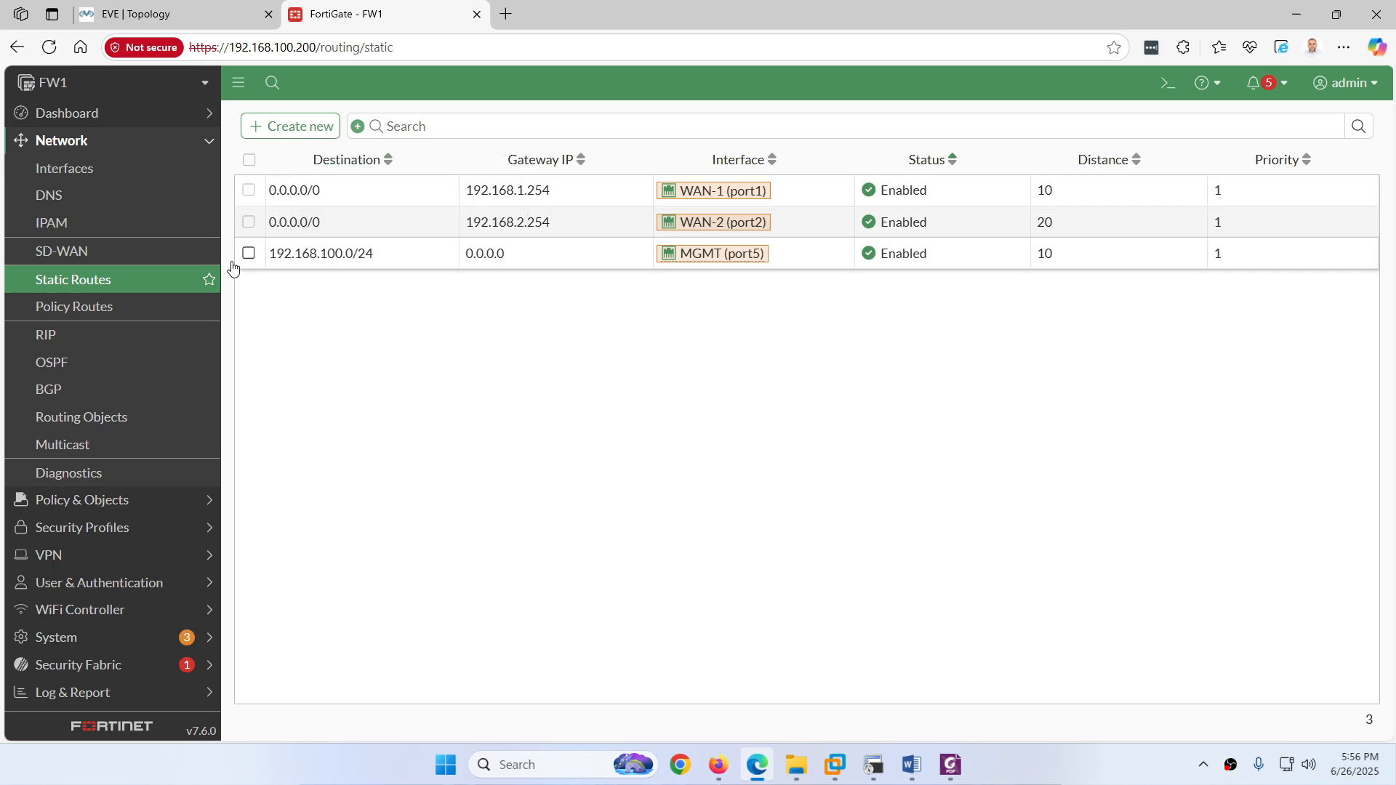
left_click(116, 118)
left_click(81, 194)
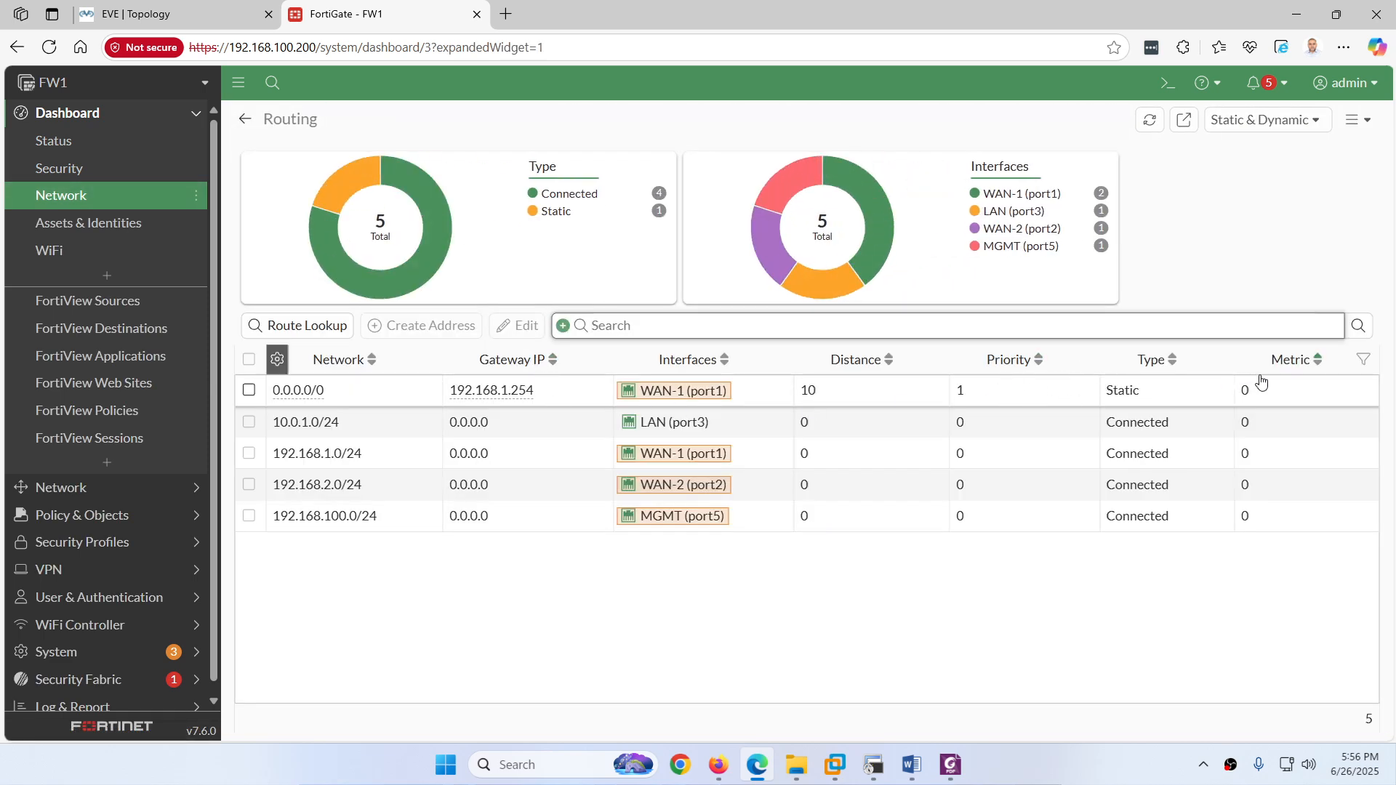
left_click(276, 359)
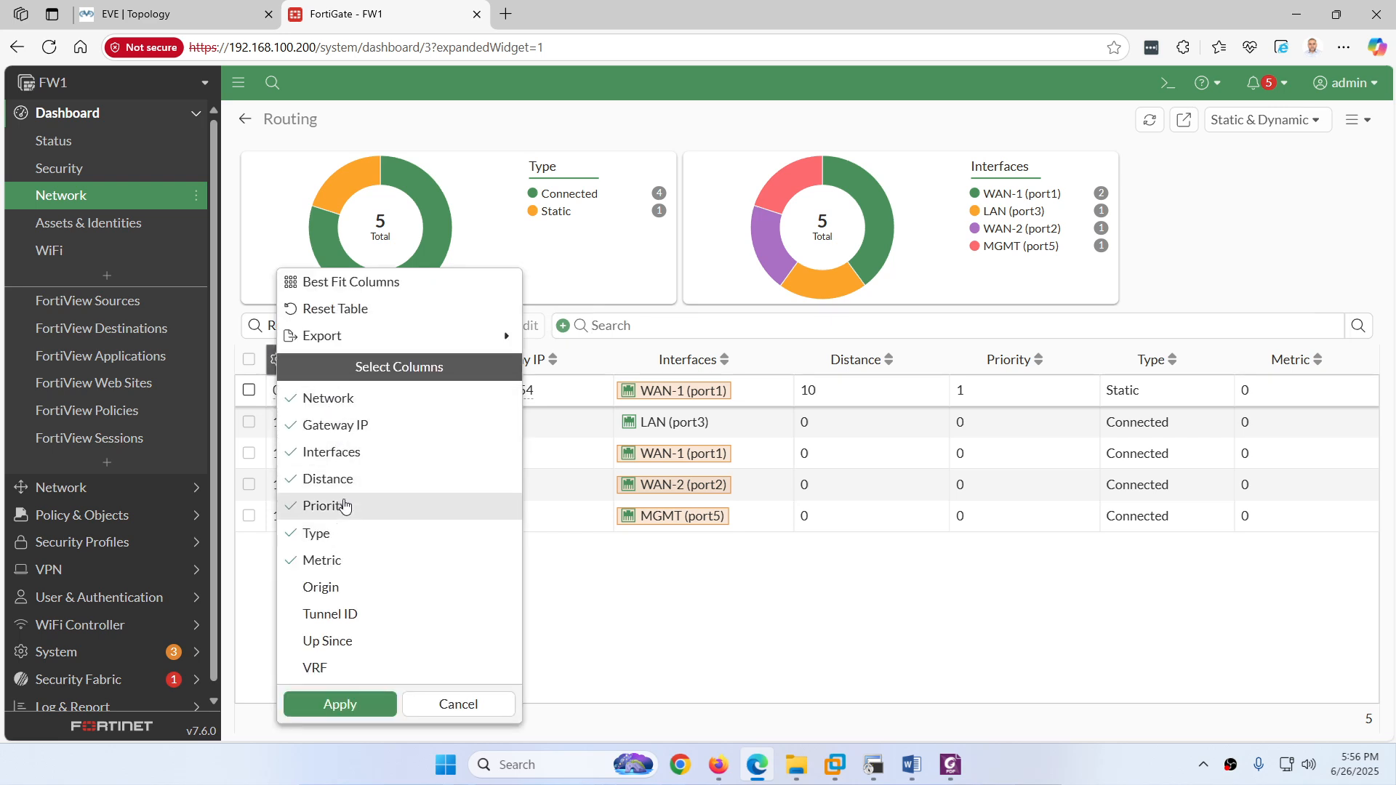
left_click(454, 704)
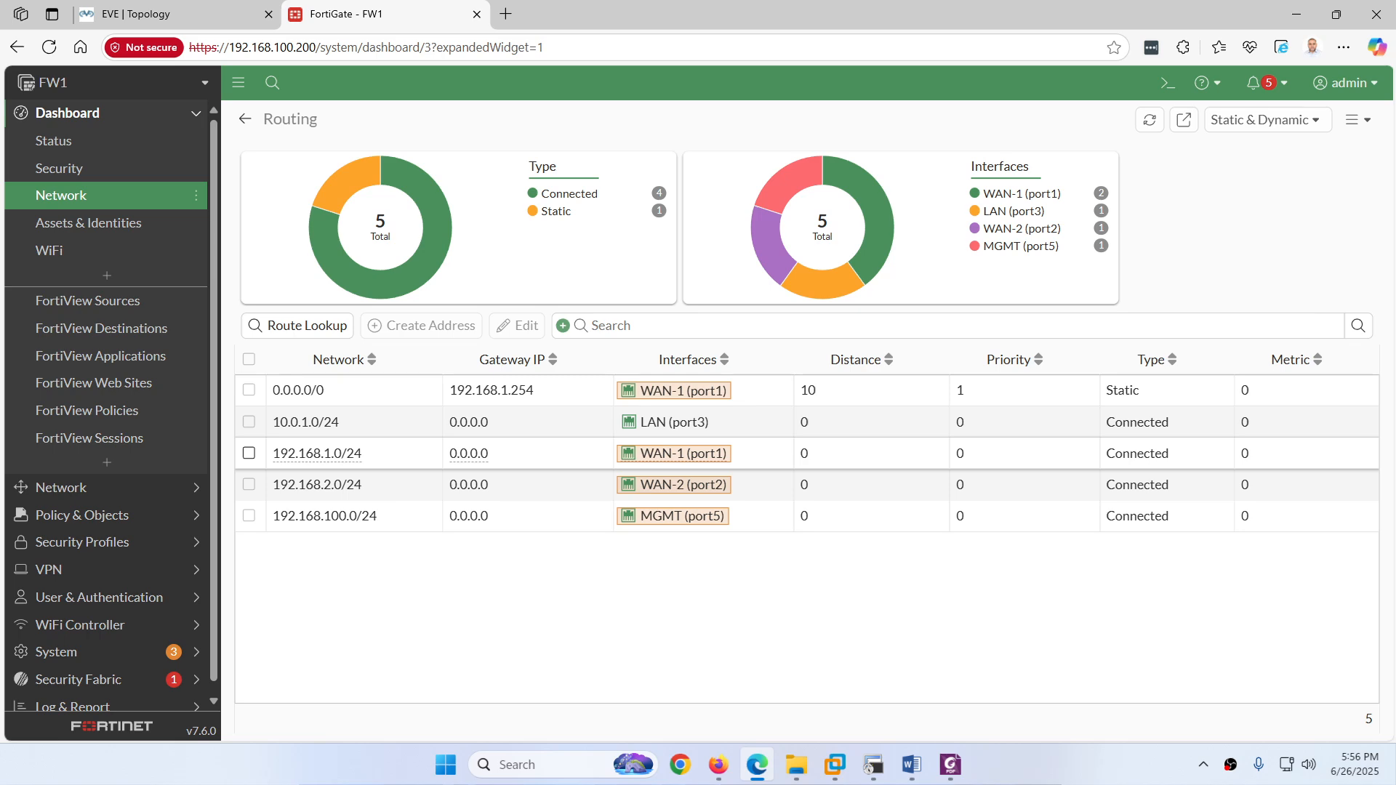
left_click(862, 767)
Step: Clear the terminal and rerun 'get router info routing-table static' on FW1
key("ctrl+l")
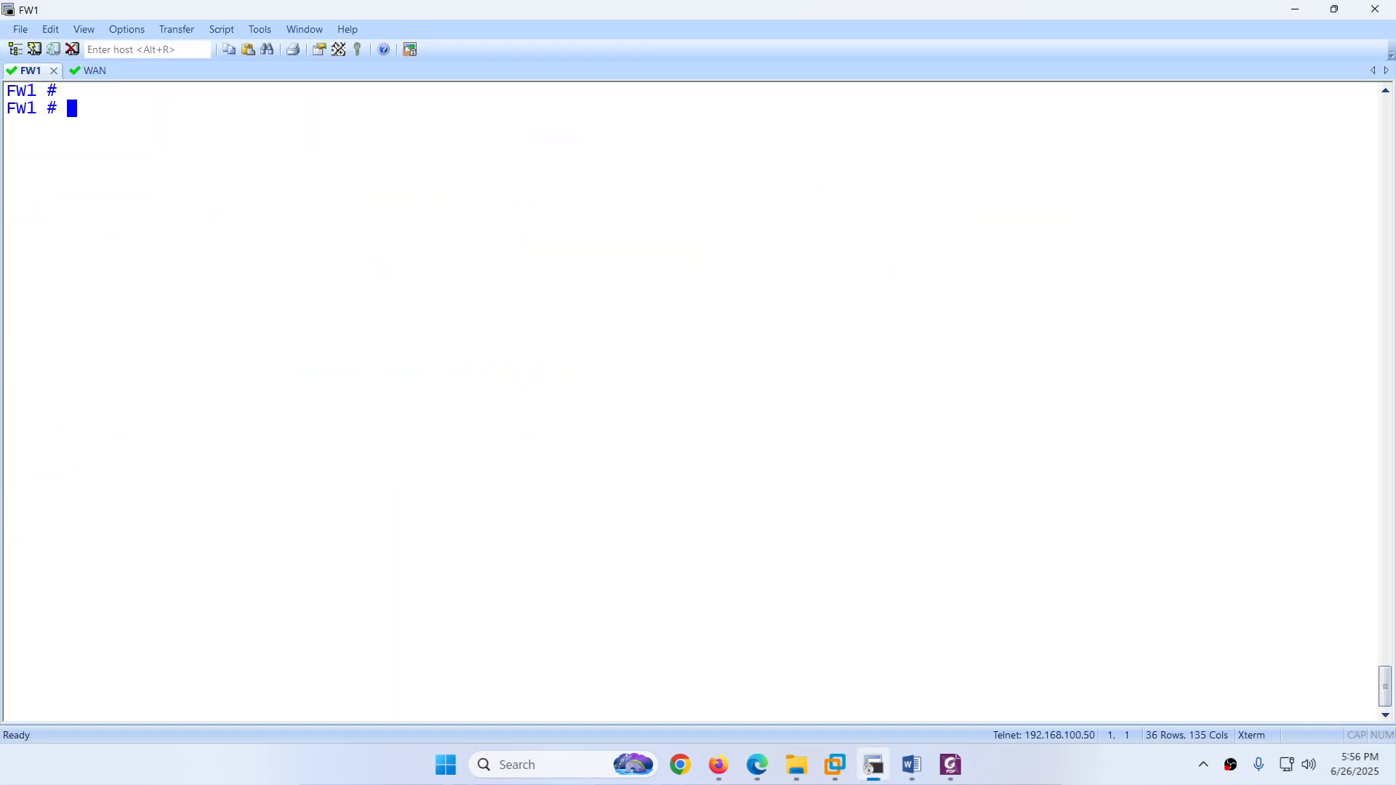
key("Up")
key("BackSpace")
key("BackSpace")
key("BackSpace")
key("BackSpace")
key("BackSpace")
key("BackSpace")
key("BackSpace")
key("BackSpace")
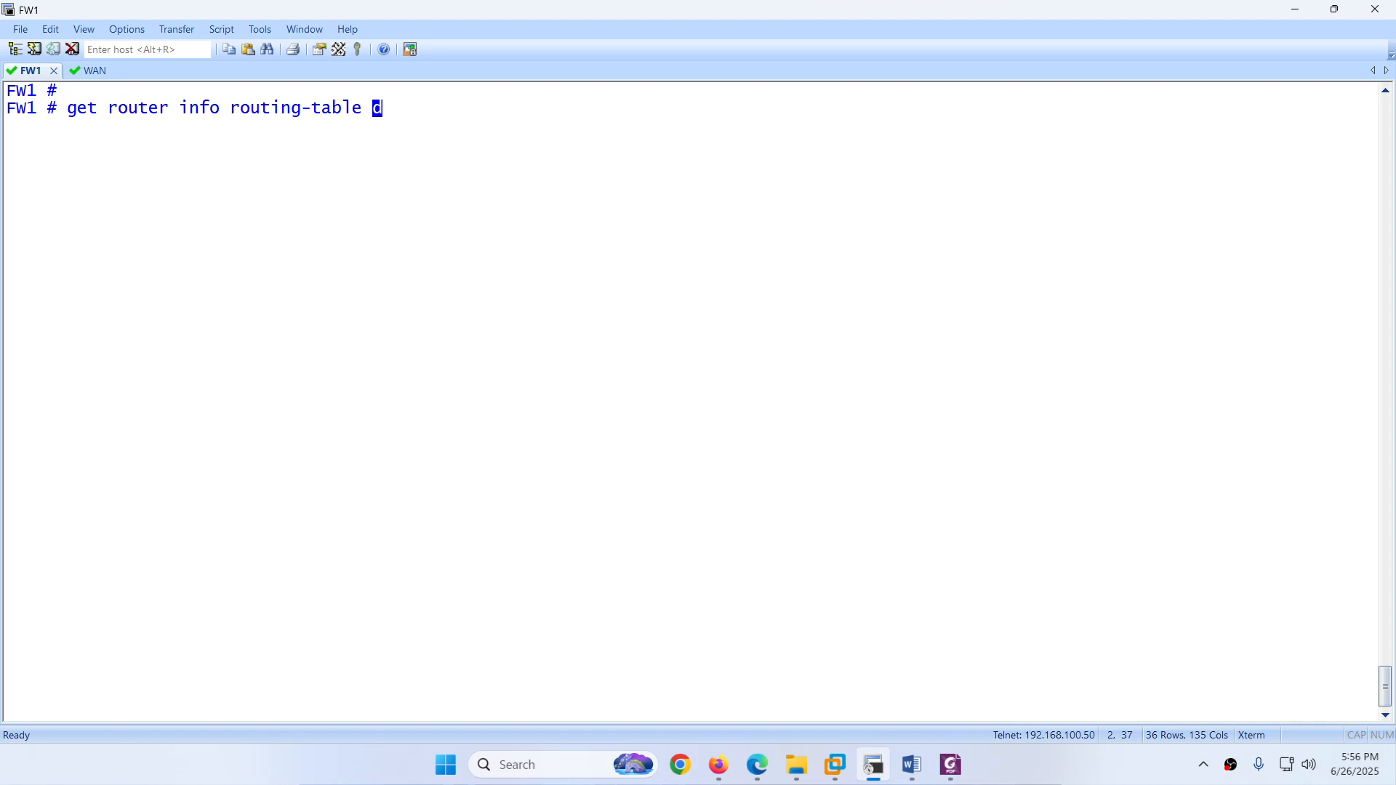
type("static")
key("Return")
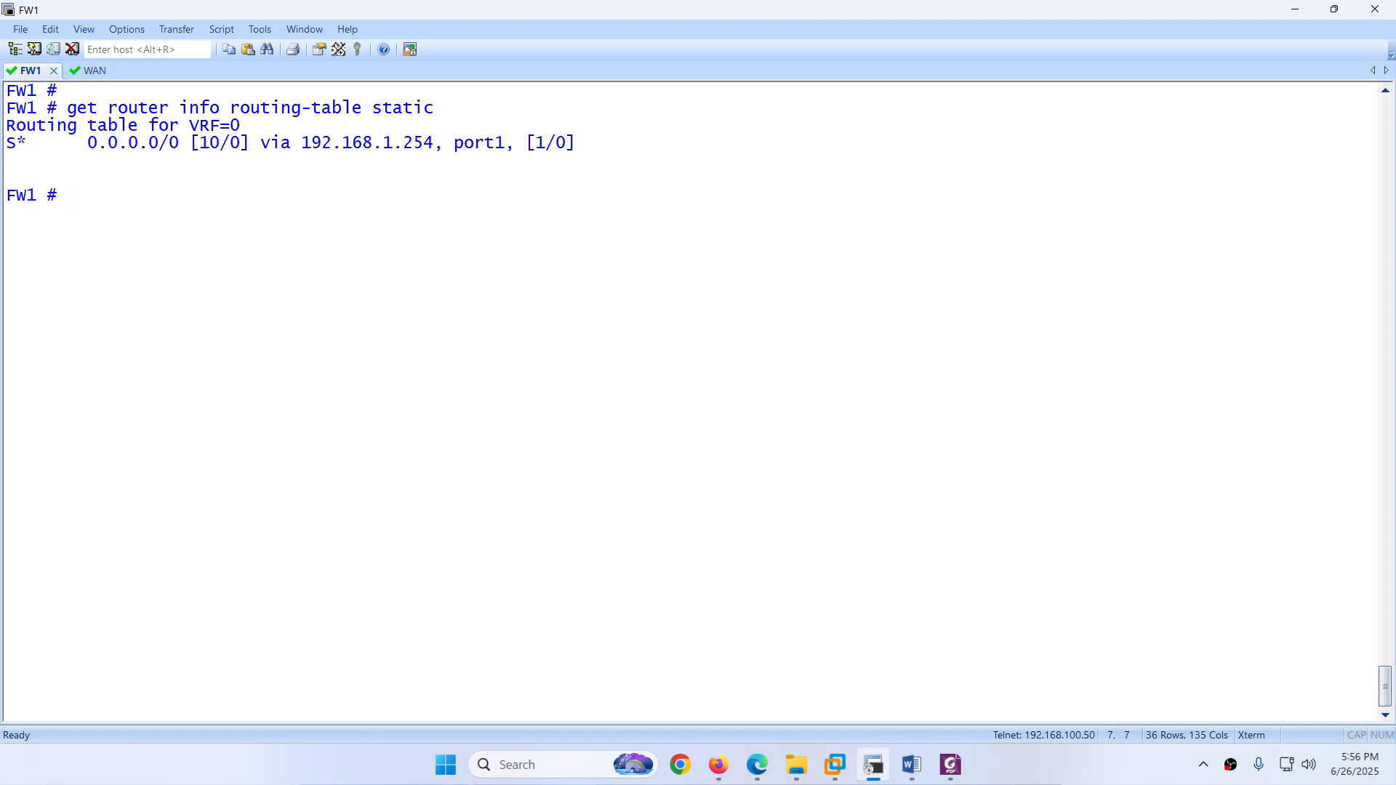
Step: Run 'get router info routing-table database' and highlight the standby port2 and active port1 default routes
key("Up")
key("BackSpace")
key("BackSpace")
key("BackSpace")
key("BackSpace")
key("BackSpace")
key("BackSpace")
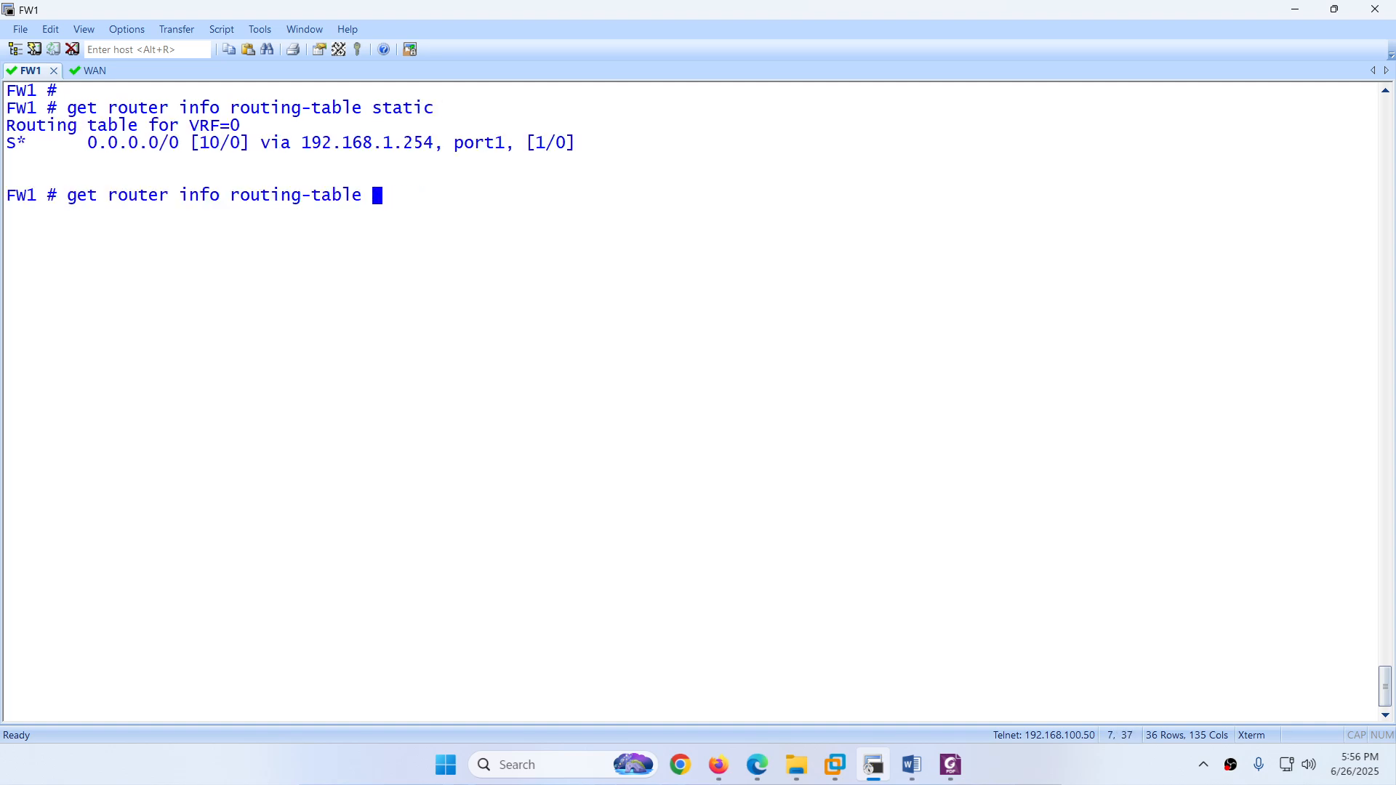
type("database")
key("Return")
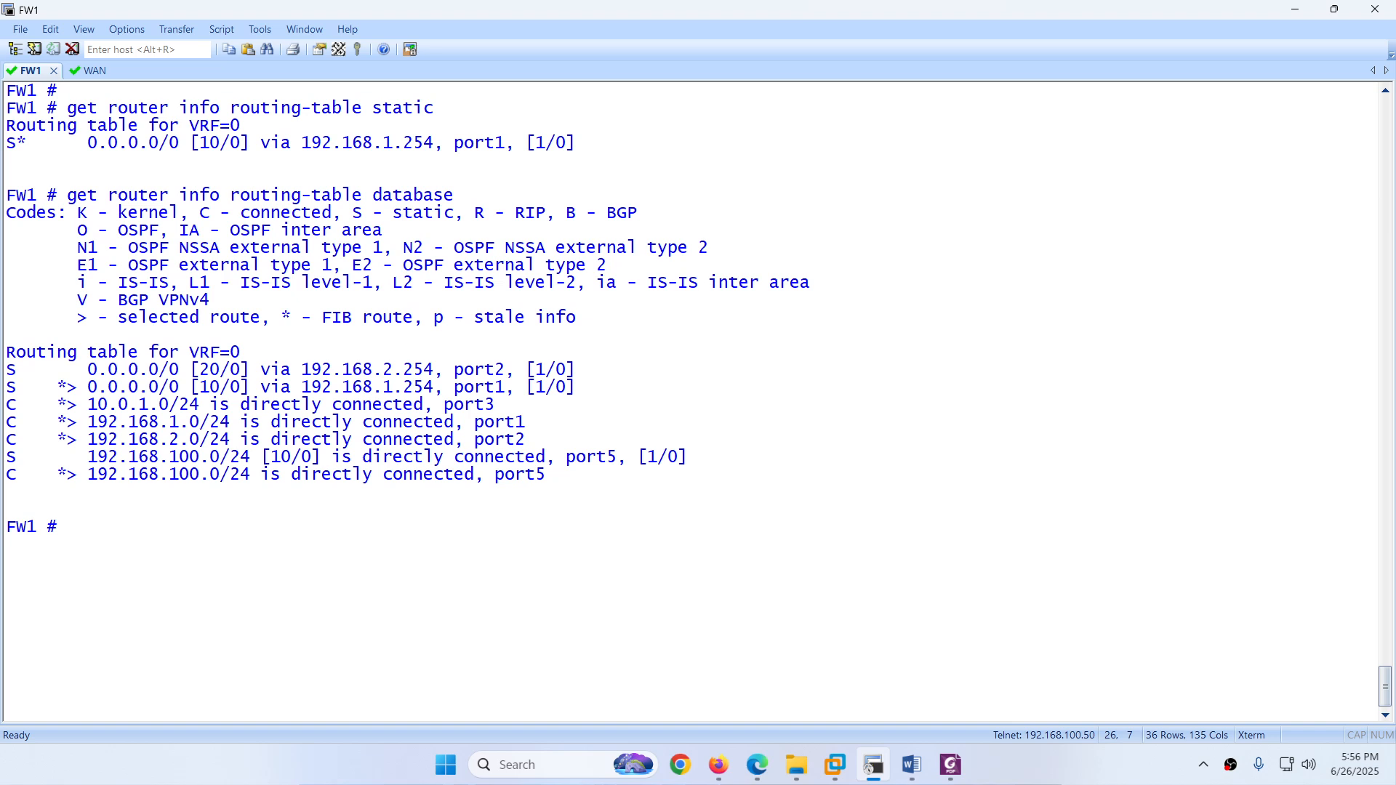
left_click_drag(580, 372, 109, 370)
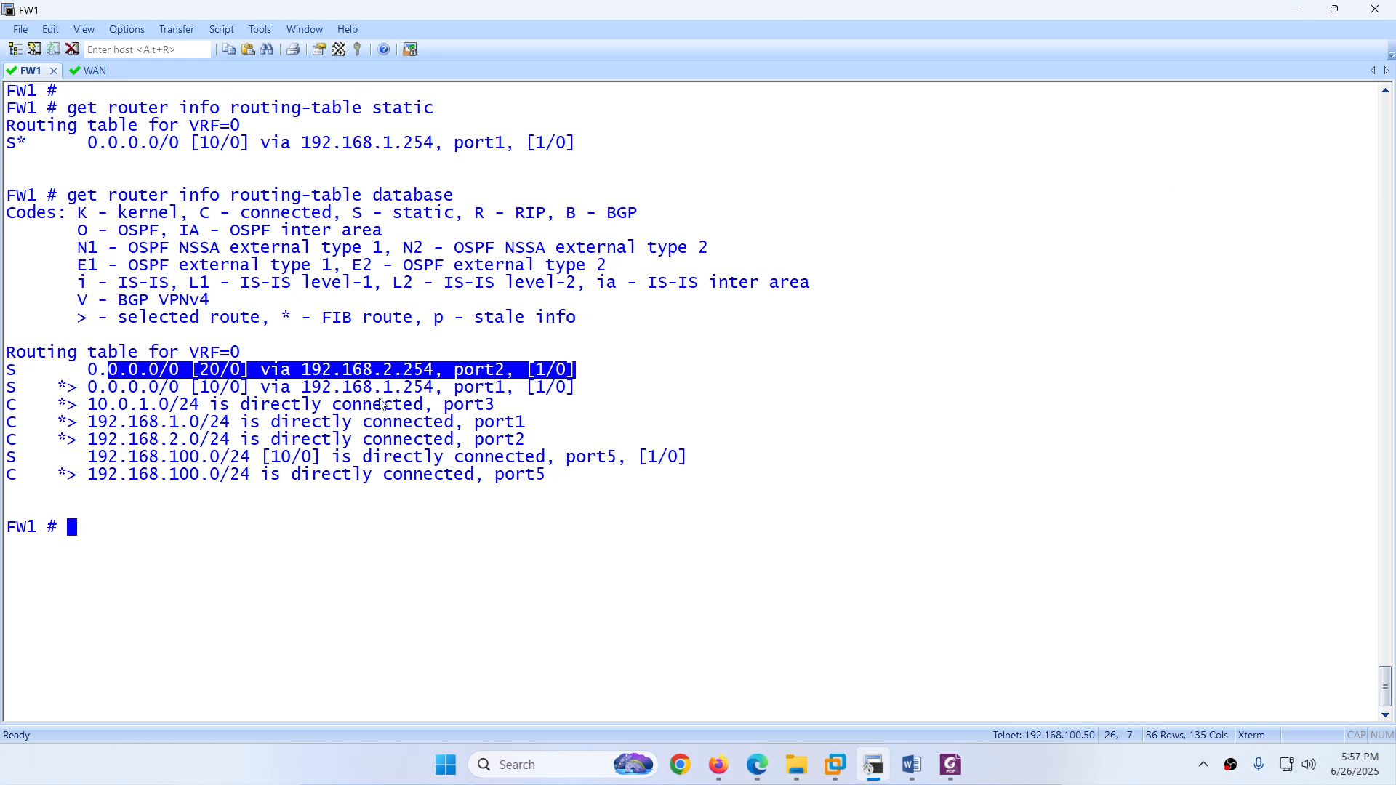
left_click(141, 382)
left_click_drag(58, 387, 562, 398)
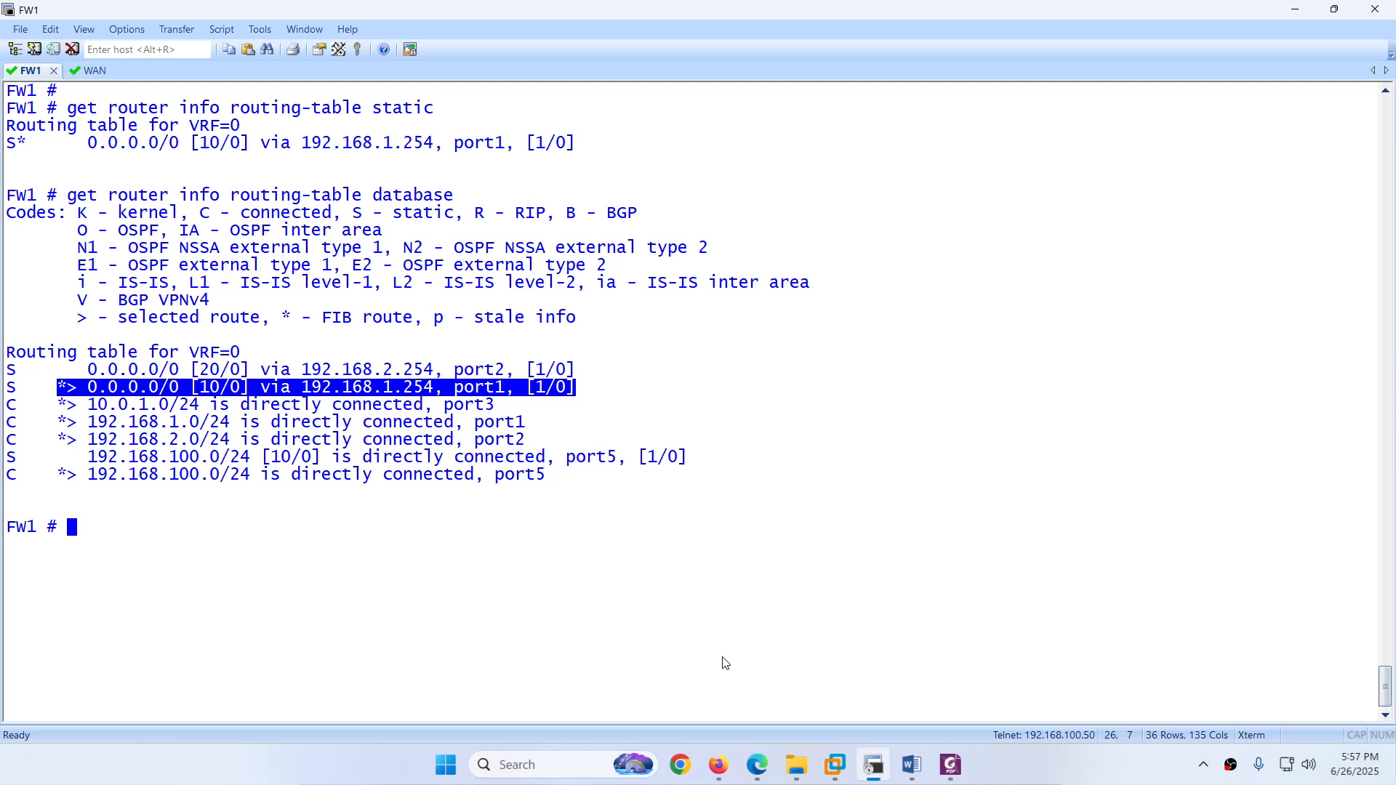
Step: Open the Firewall Policy list, which shows only the Implicit Deny rule
left_click(759, 771)
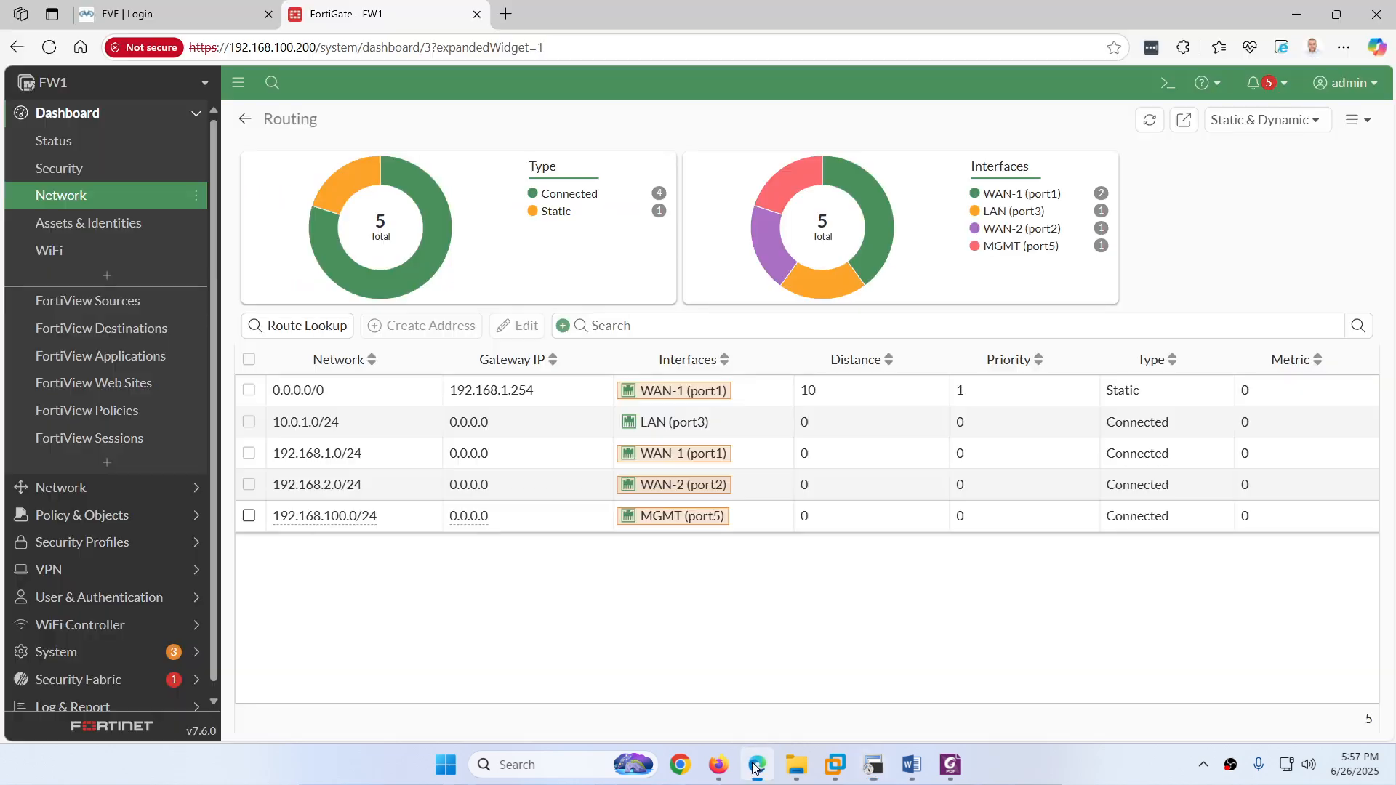
left_click(109, 515)
left_click(103, 198)
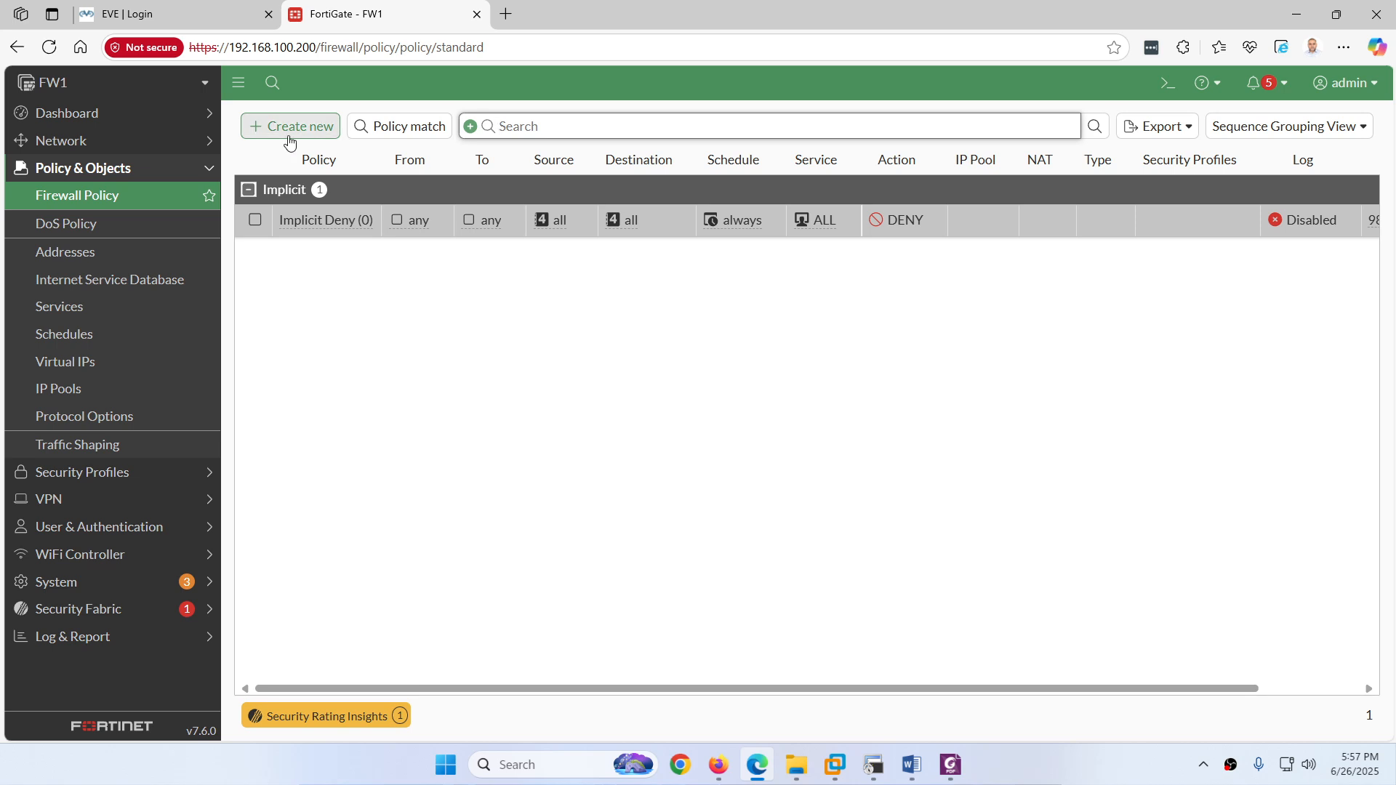
Step: Sign back in to EVE with the lab username and password, then return to the FortiGate tab
left_click(172, 12)
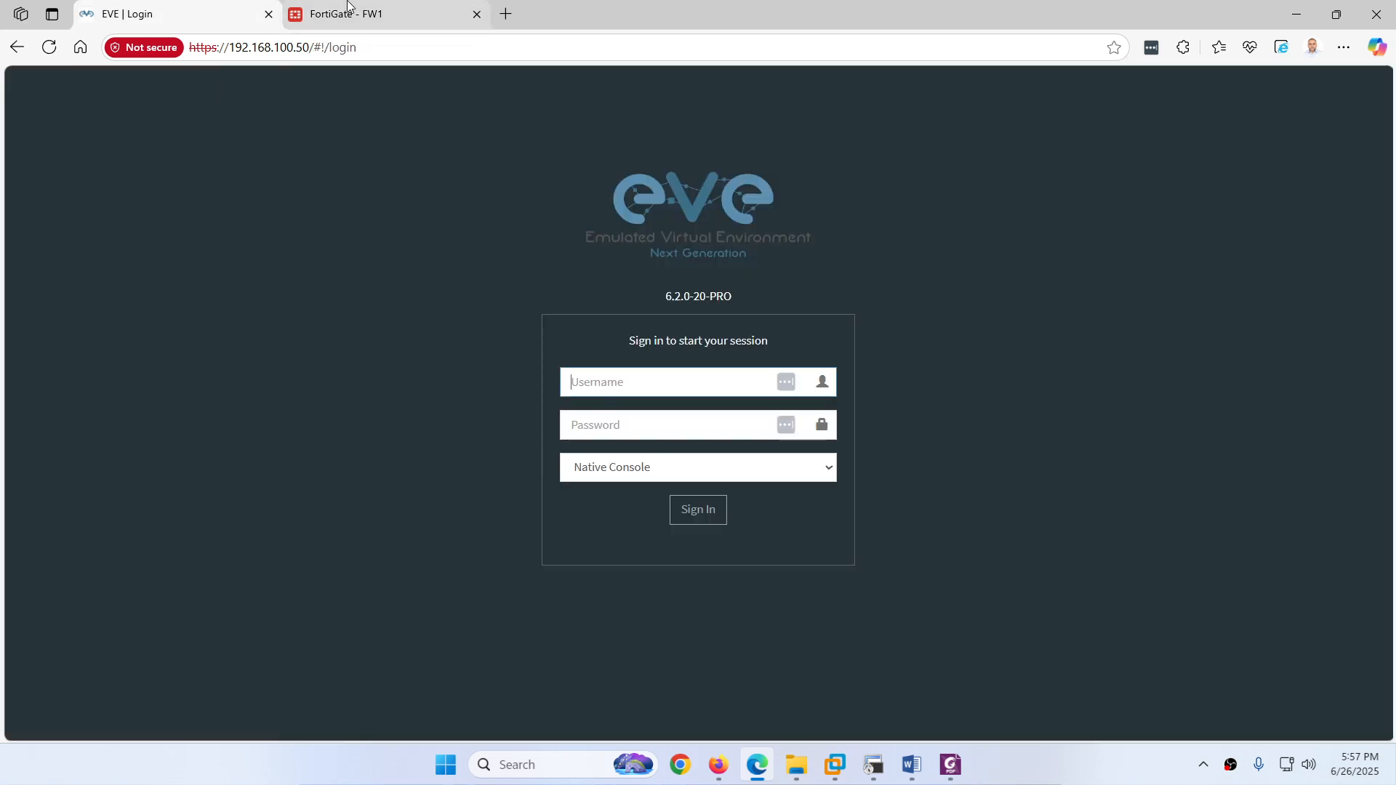
left_click(346, 14)
left_click(111, 5)
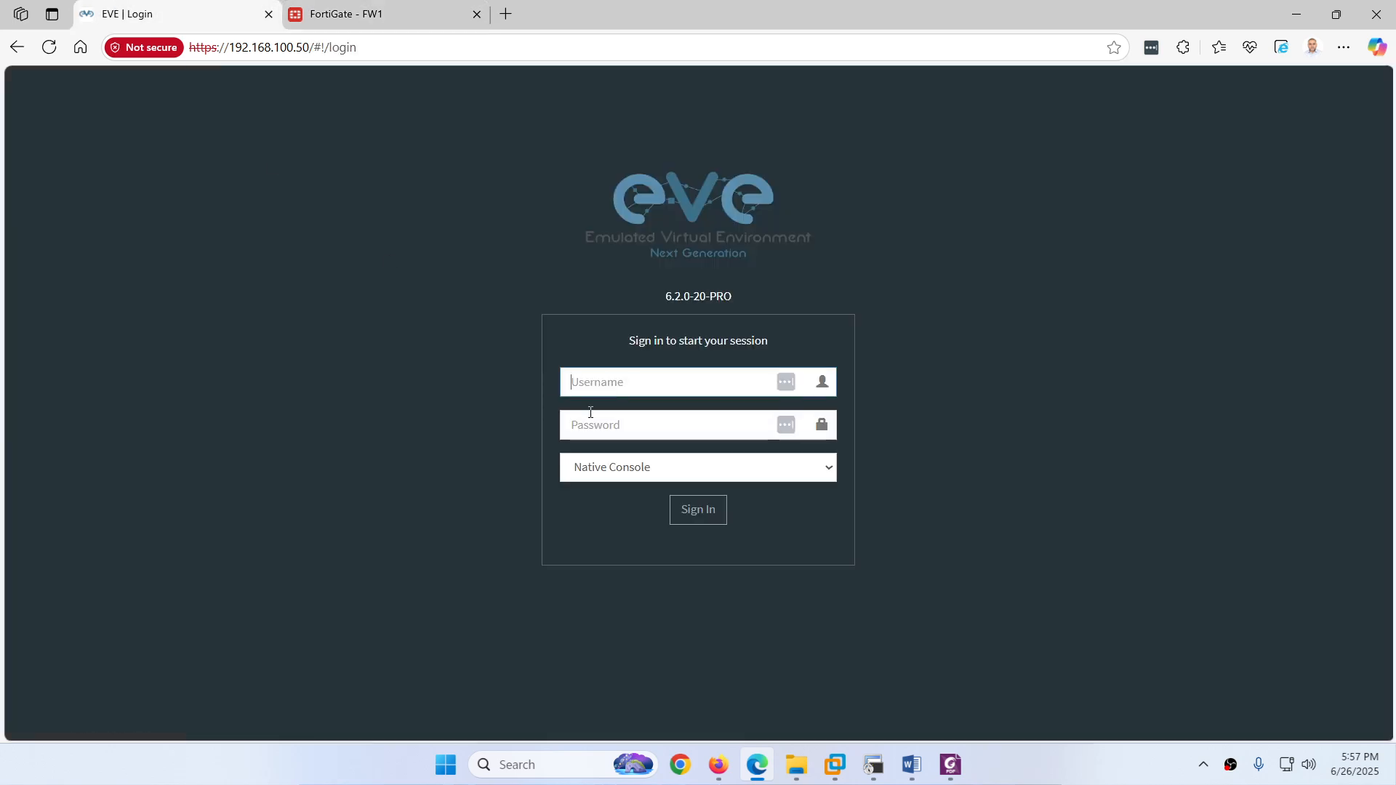
type("admin")
key("Tab")
type("e")
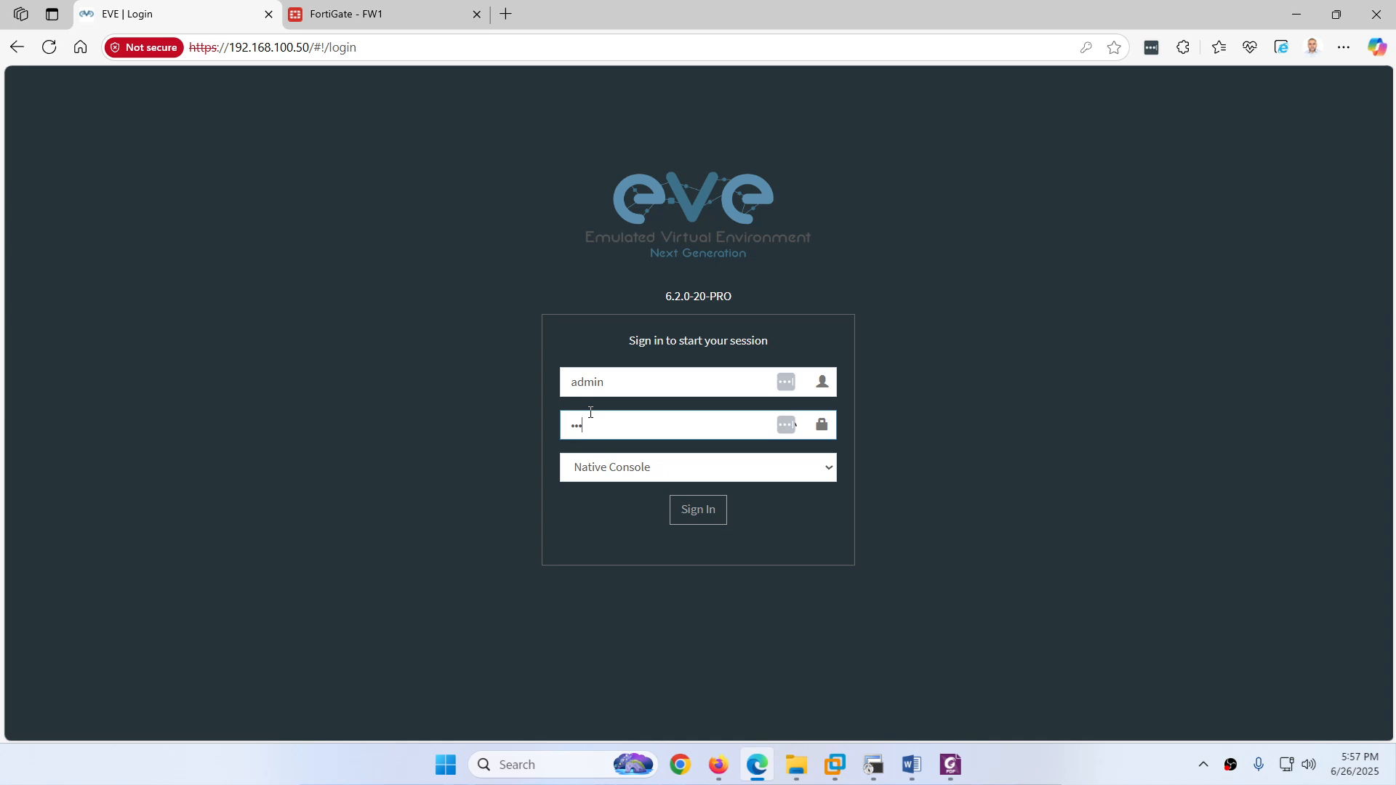
type("ve")
key("Return")
left_click(381, 8)
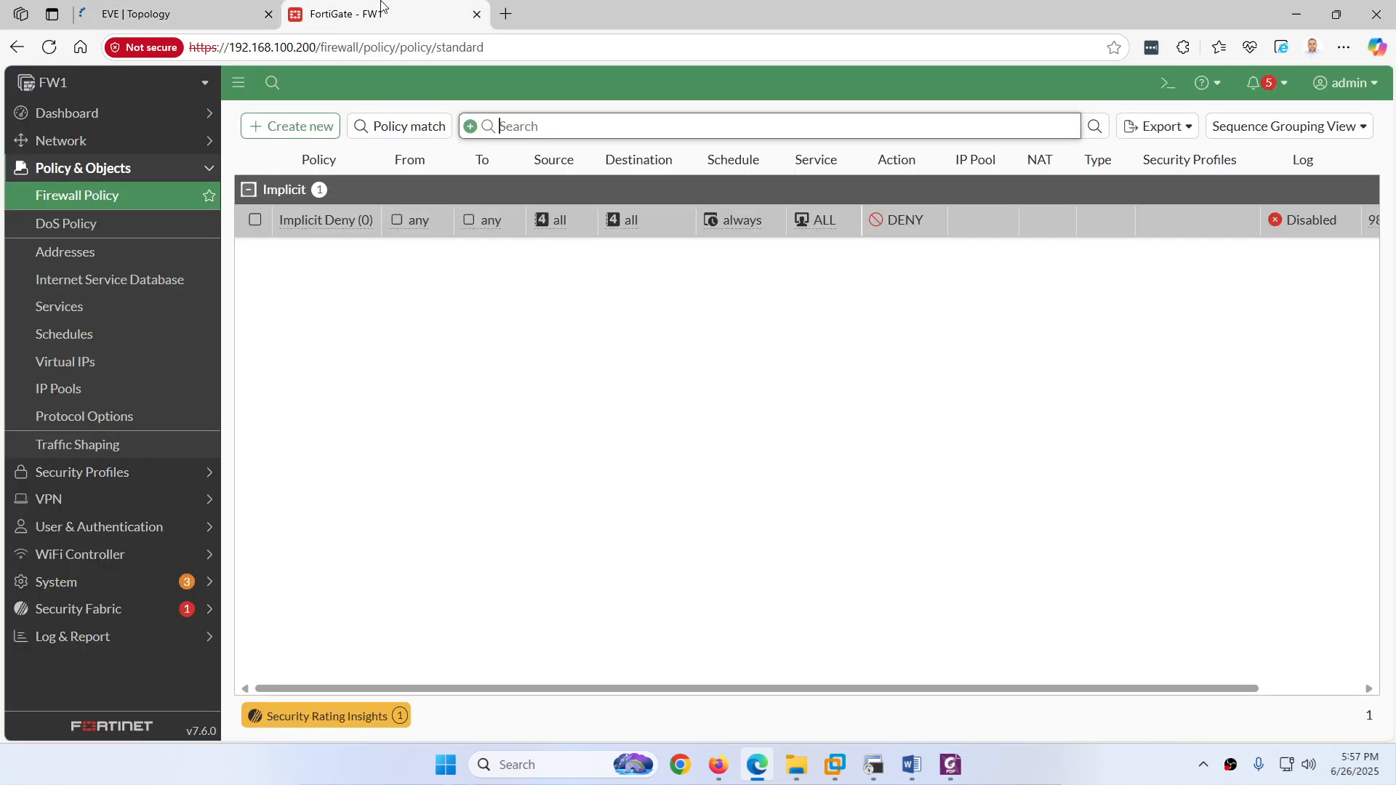
Step: Start a new policy from LAN (port3) to WAN-1 (port1) with all source and destination addresses
left_click(280, 127)
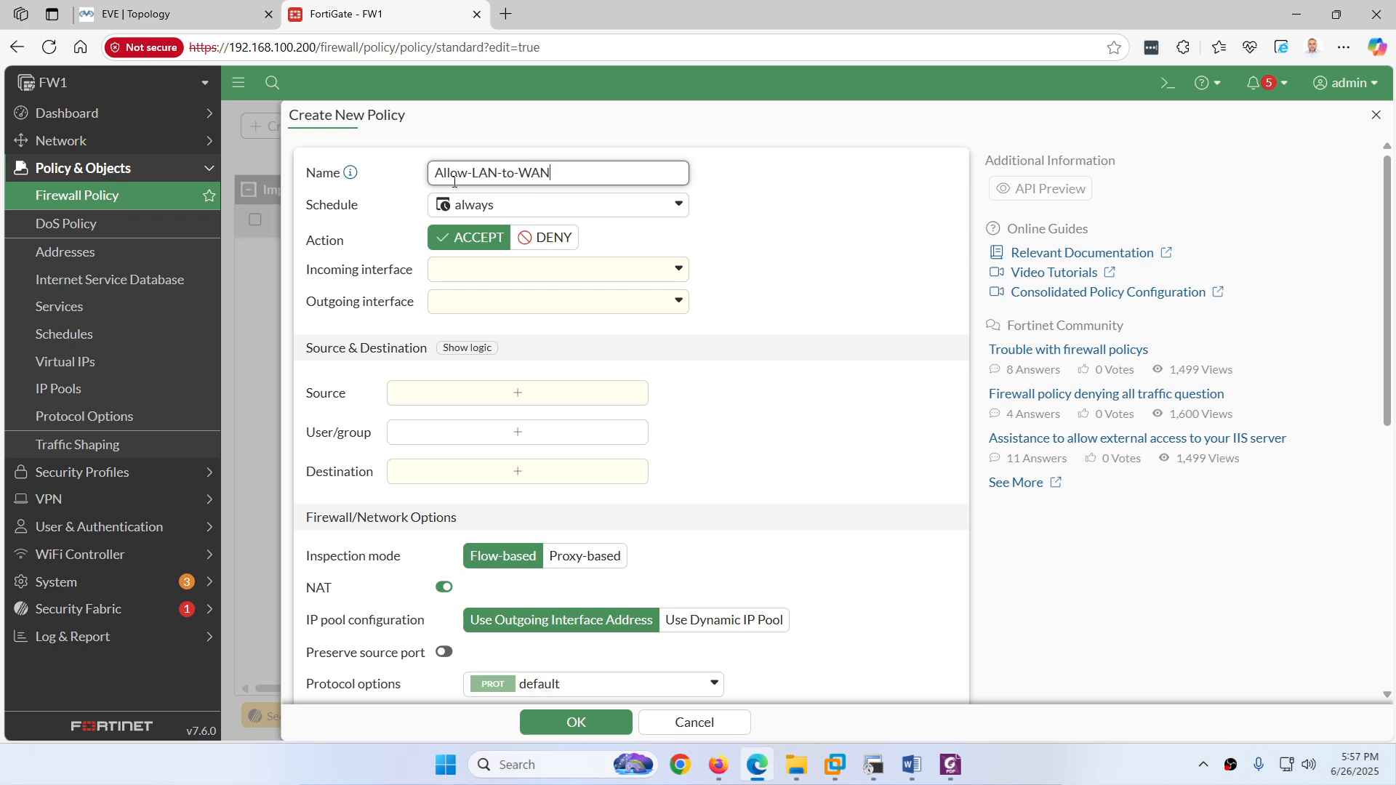
left_click(468, 275)
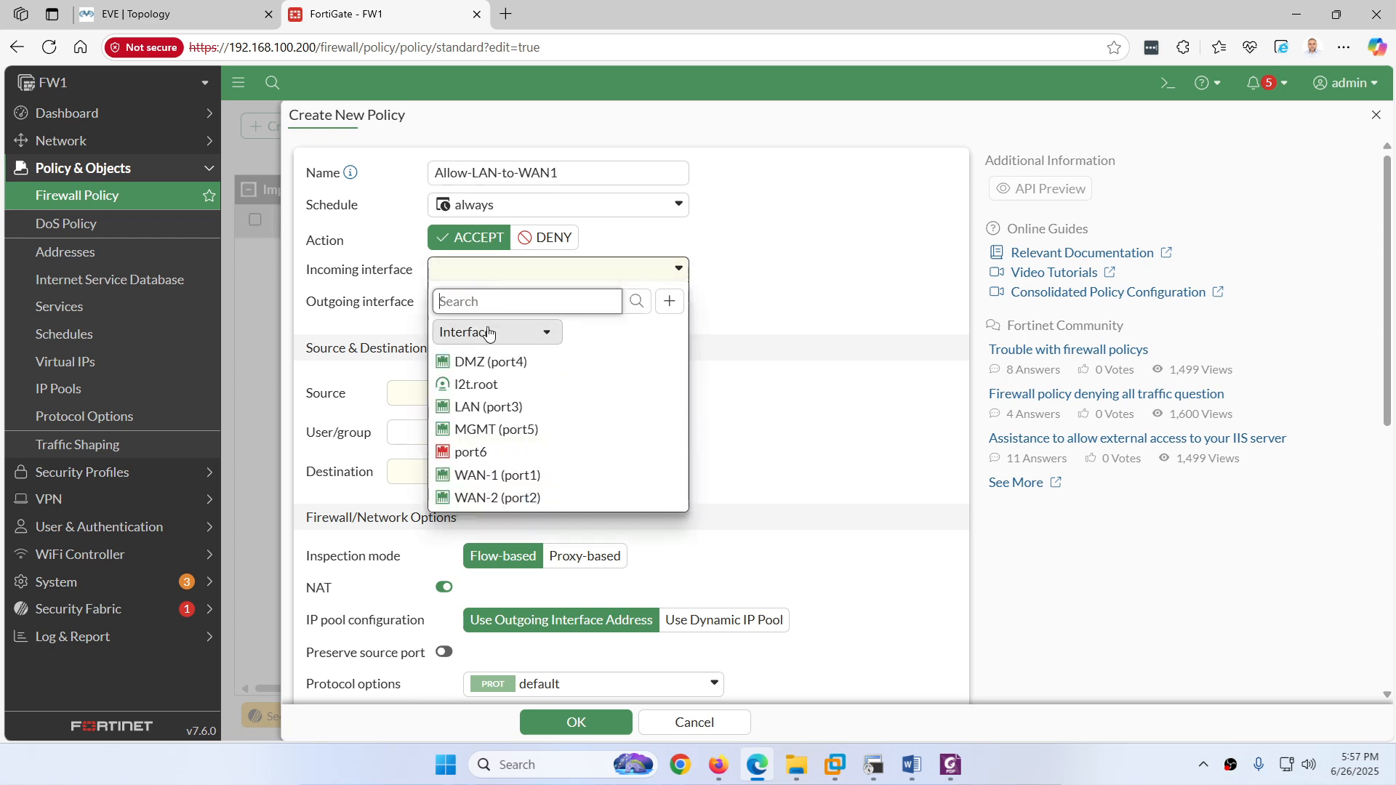
left_click(465, 405)
left_click(472, 303)
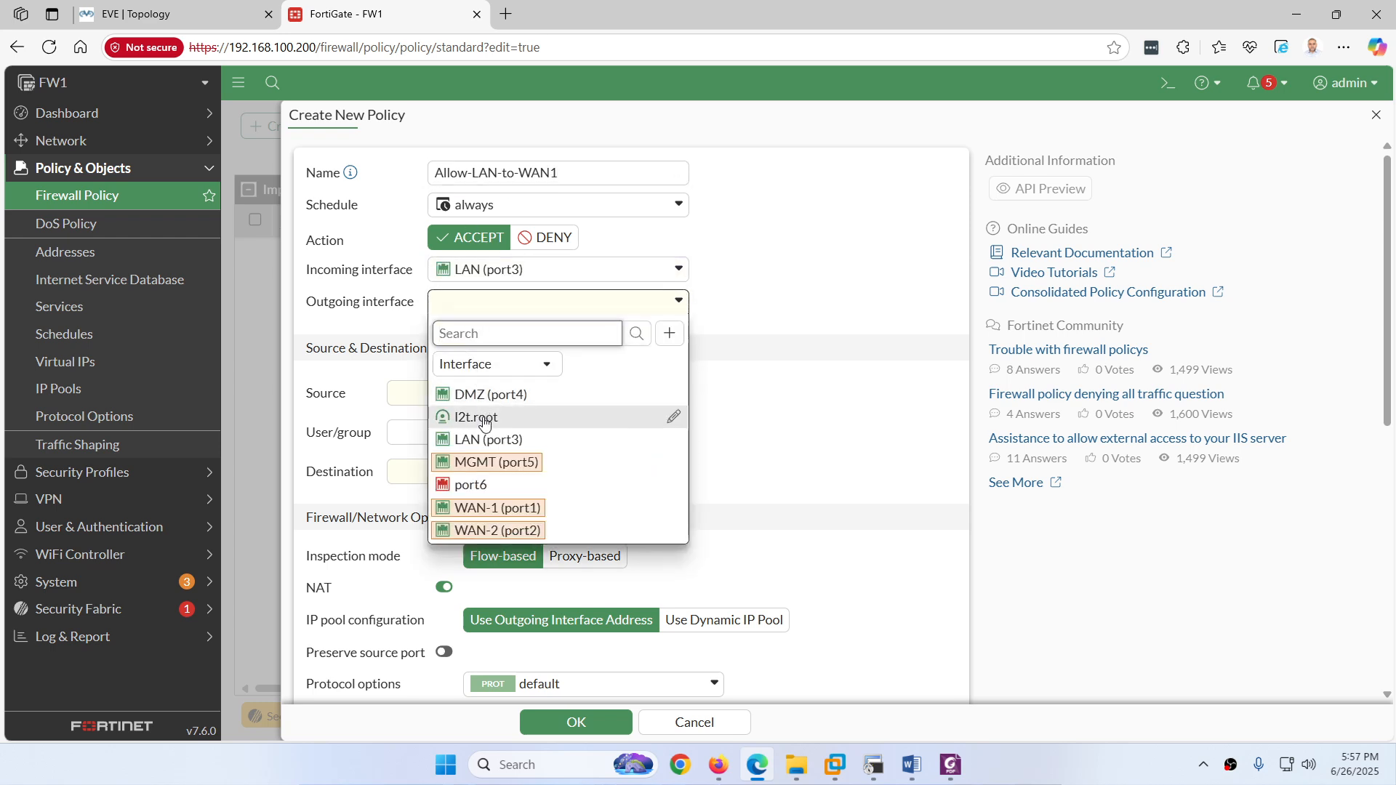
left_click(478, 507)
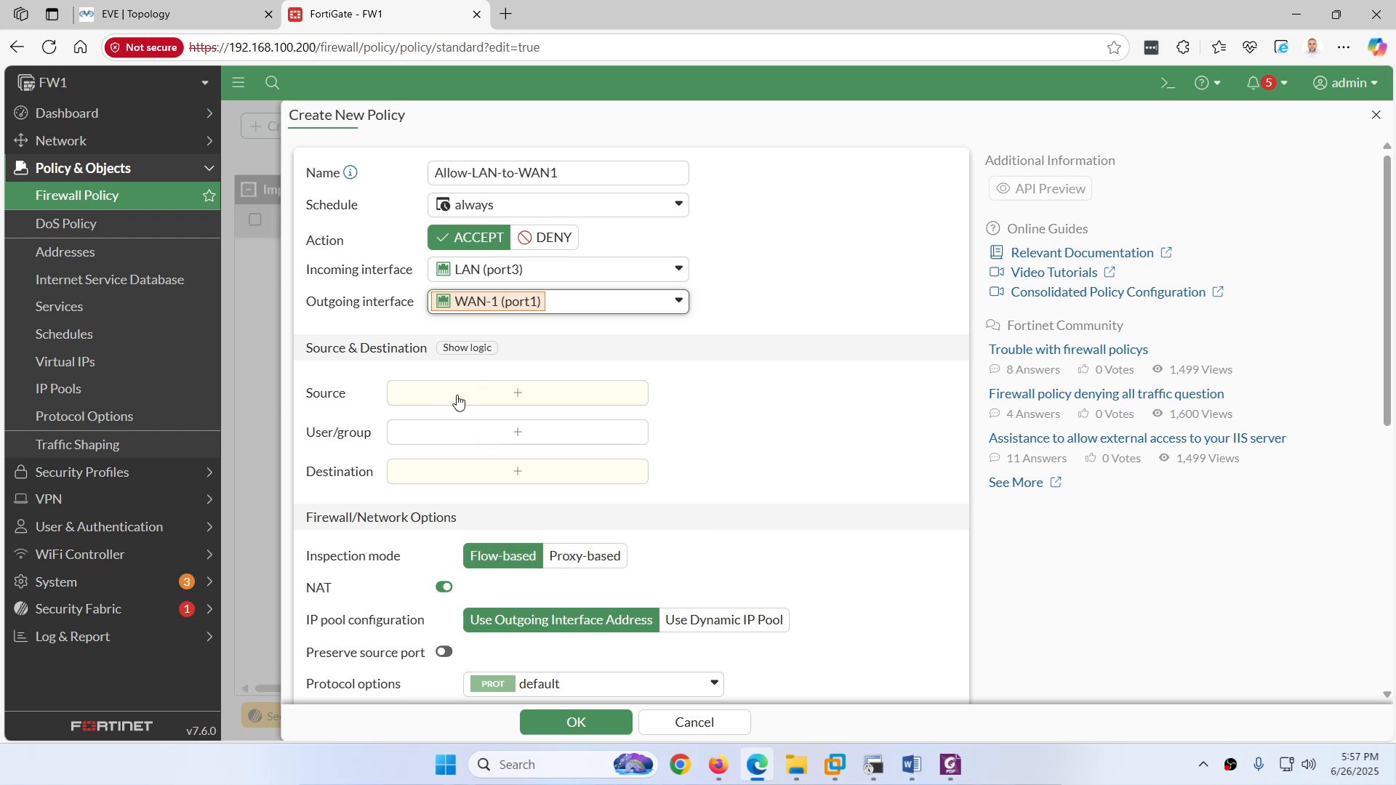
left_click(458, 397)
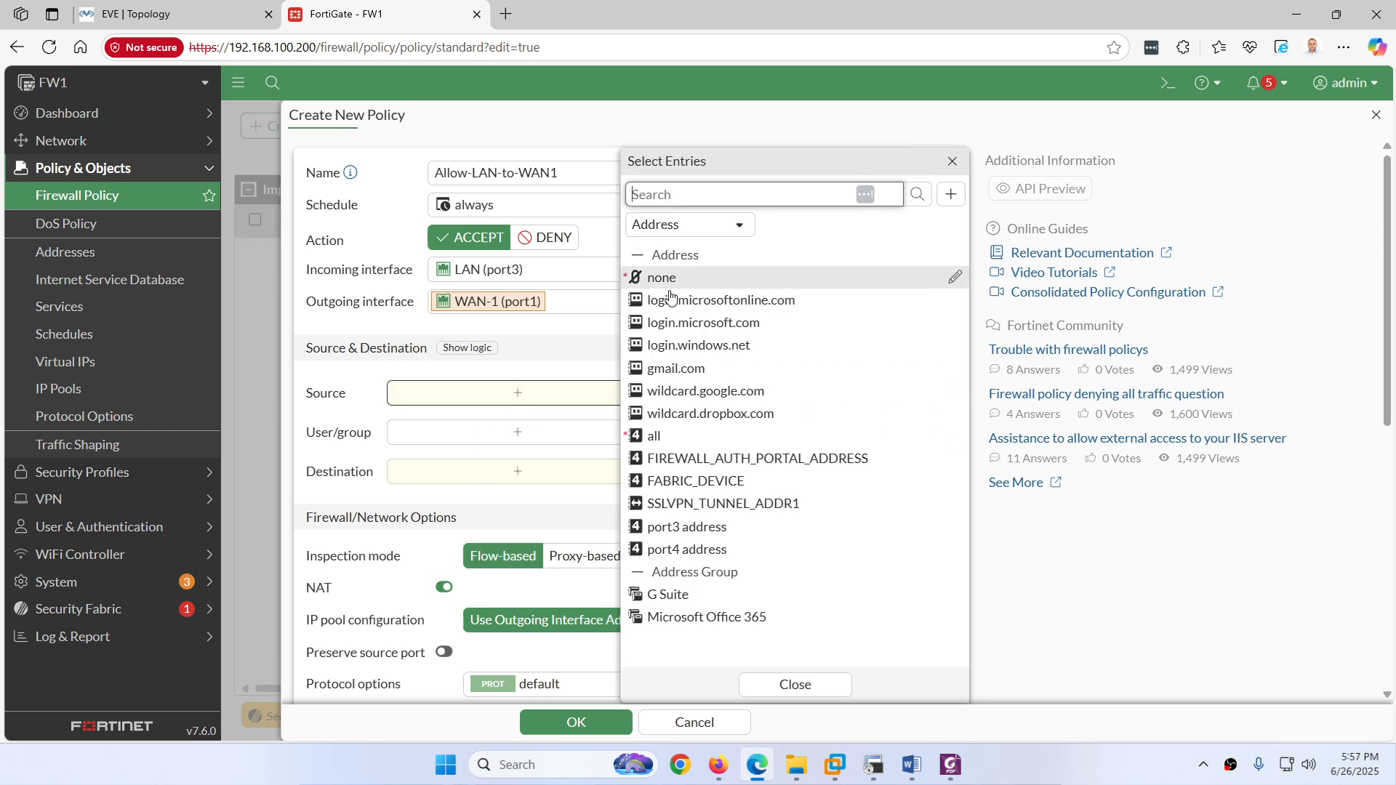
left_click(654, 436)
left_click(483, 494)
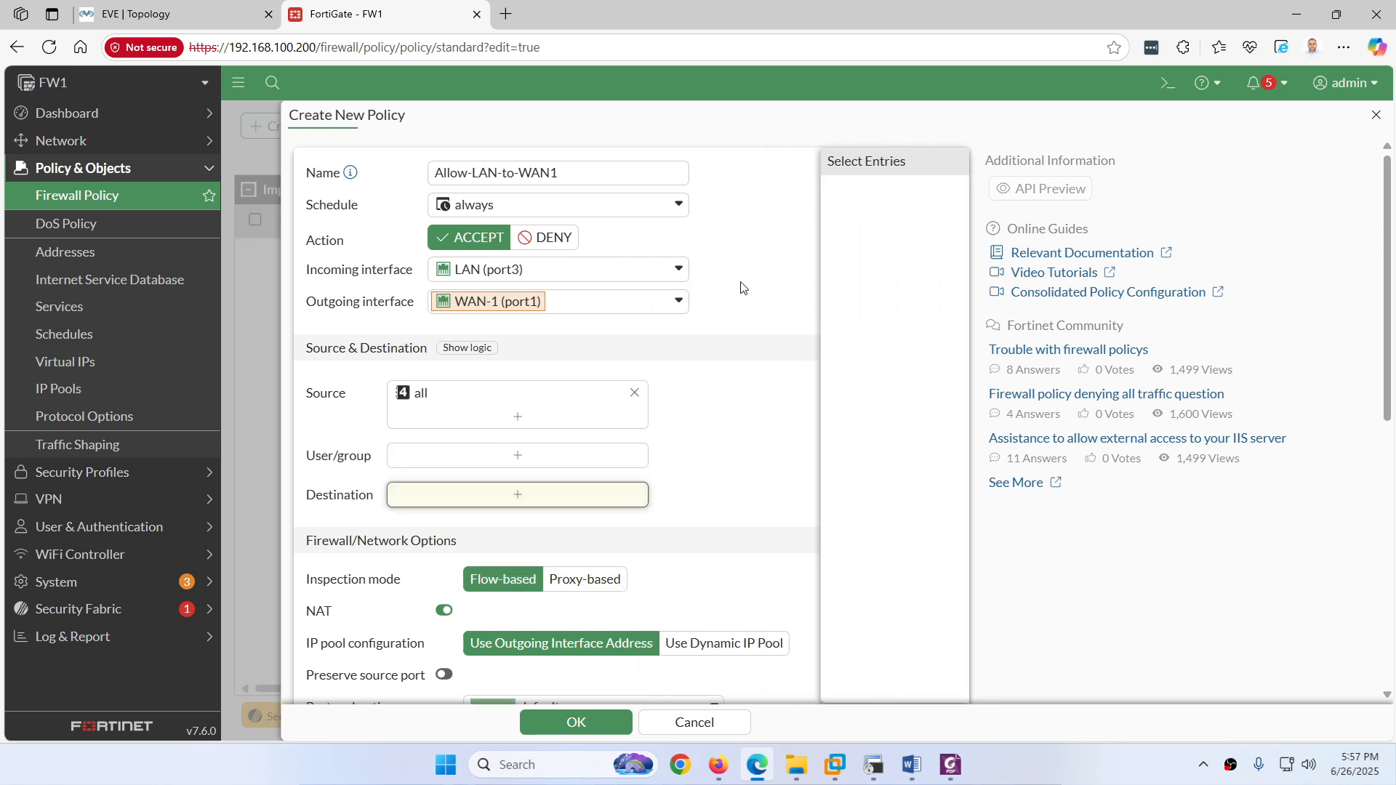
left_click(655, 435)
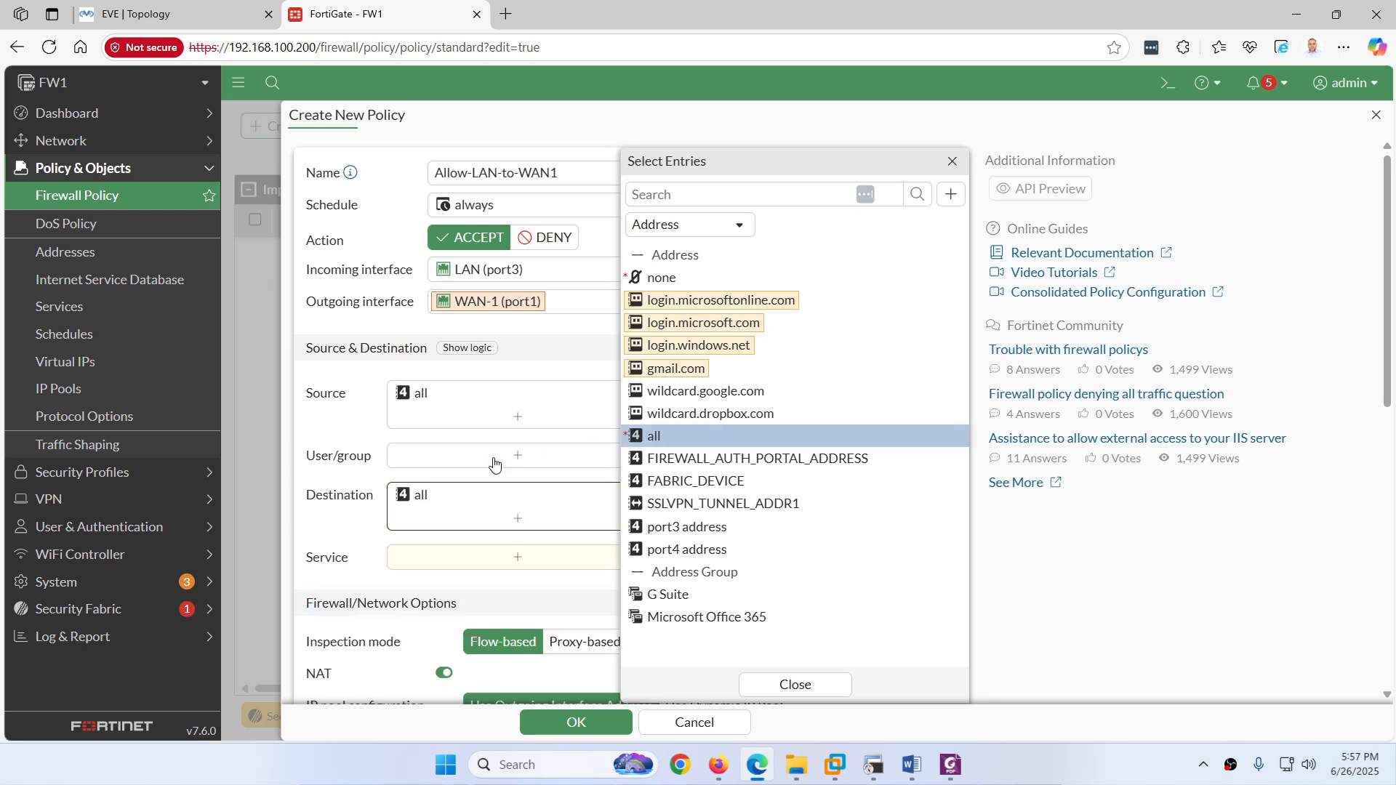
Step: Allow ALL services, log all sessions, and save the Allow-LAN-to-WAN1 policy
scroll(463, 384, "down", 3)
left_click(513, 299)
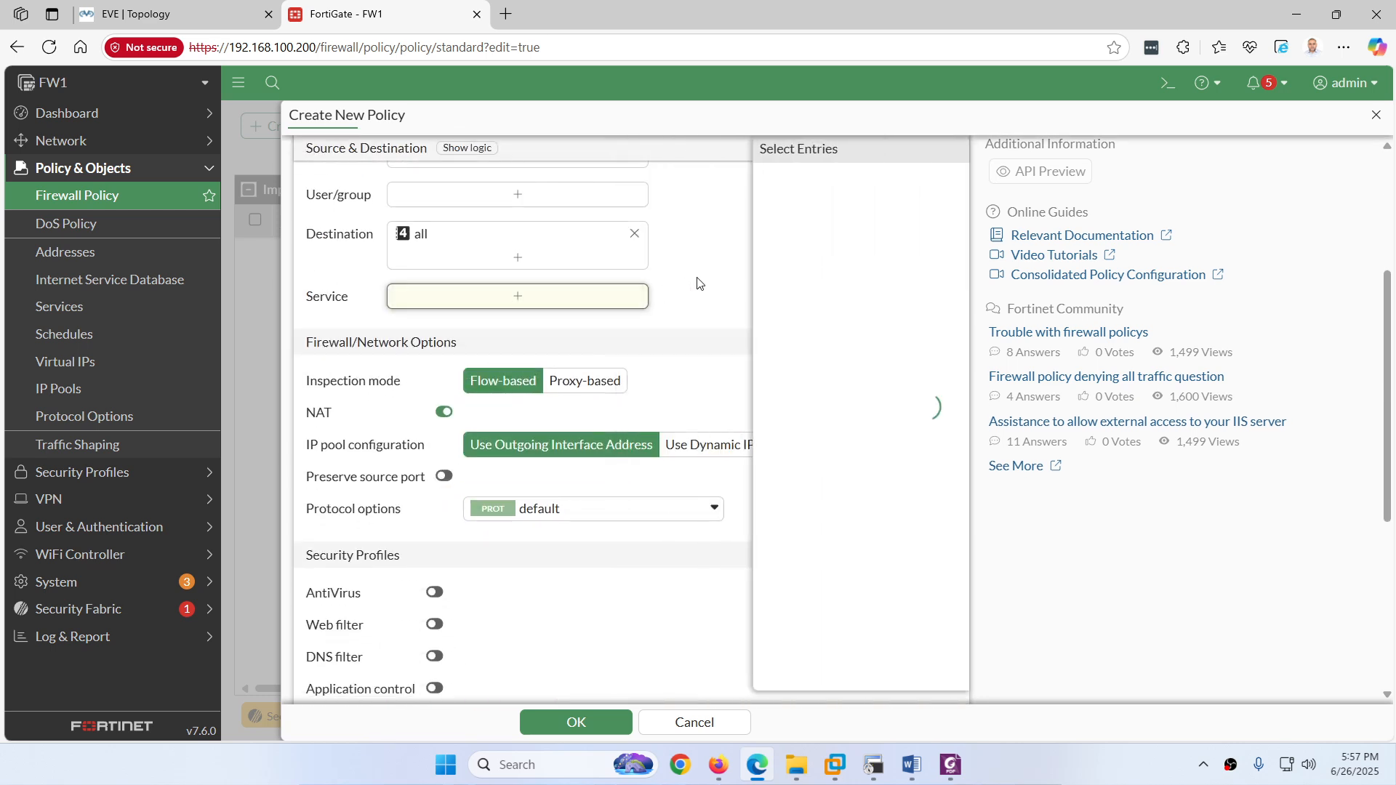
left_click(675, 287)
scroll(469, 398, "down", 2)
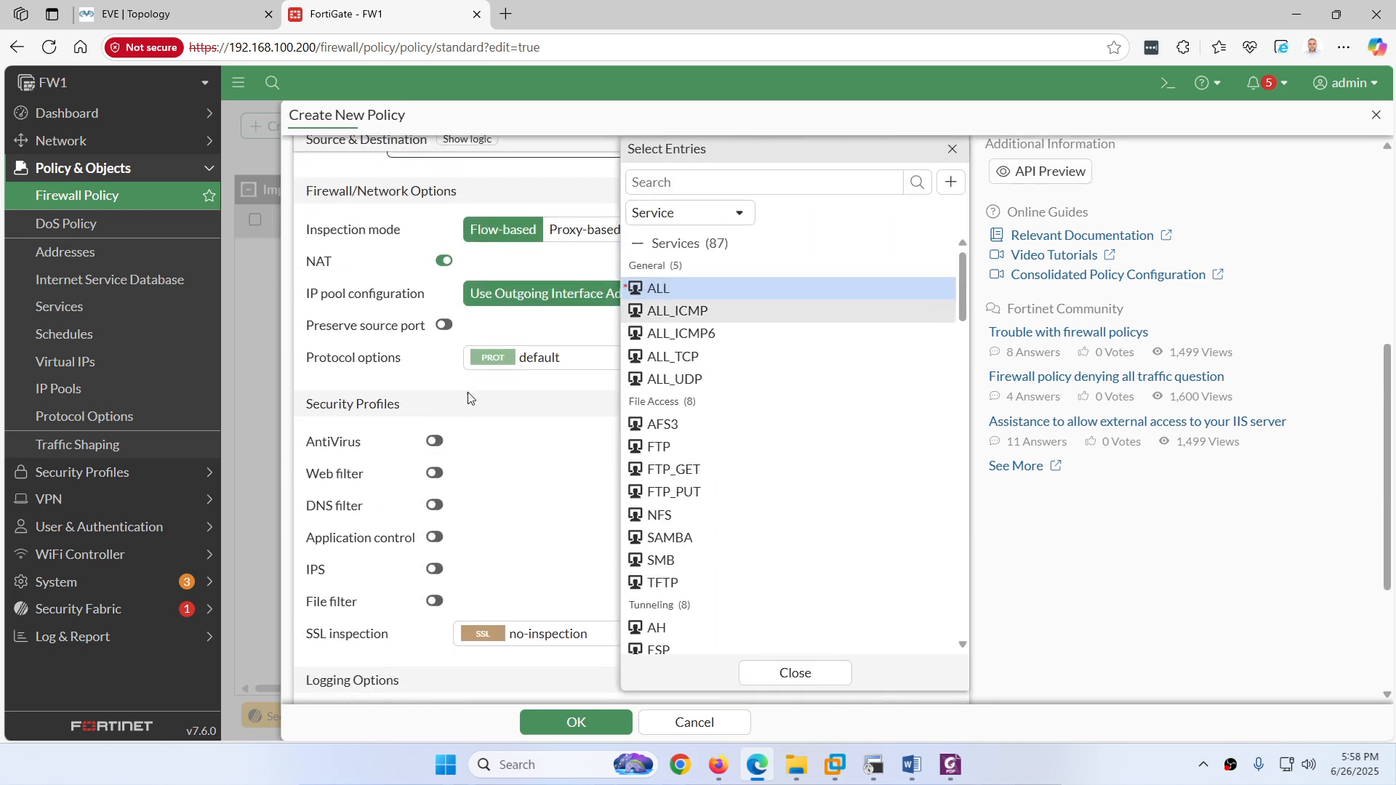
left_click(553, 473)
scroll(552, 474, "down", 3)
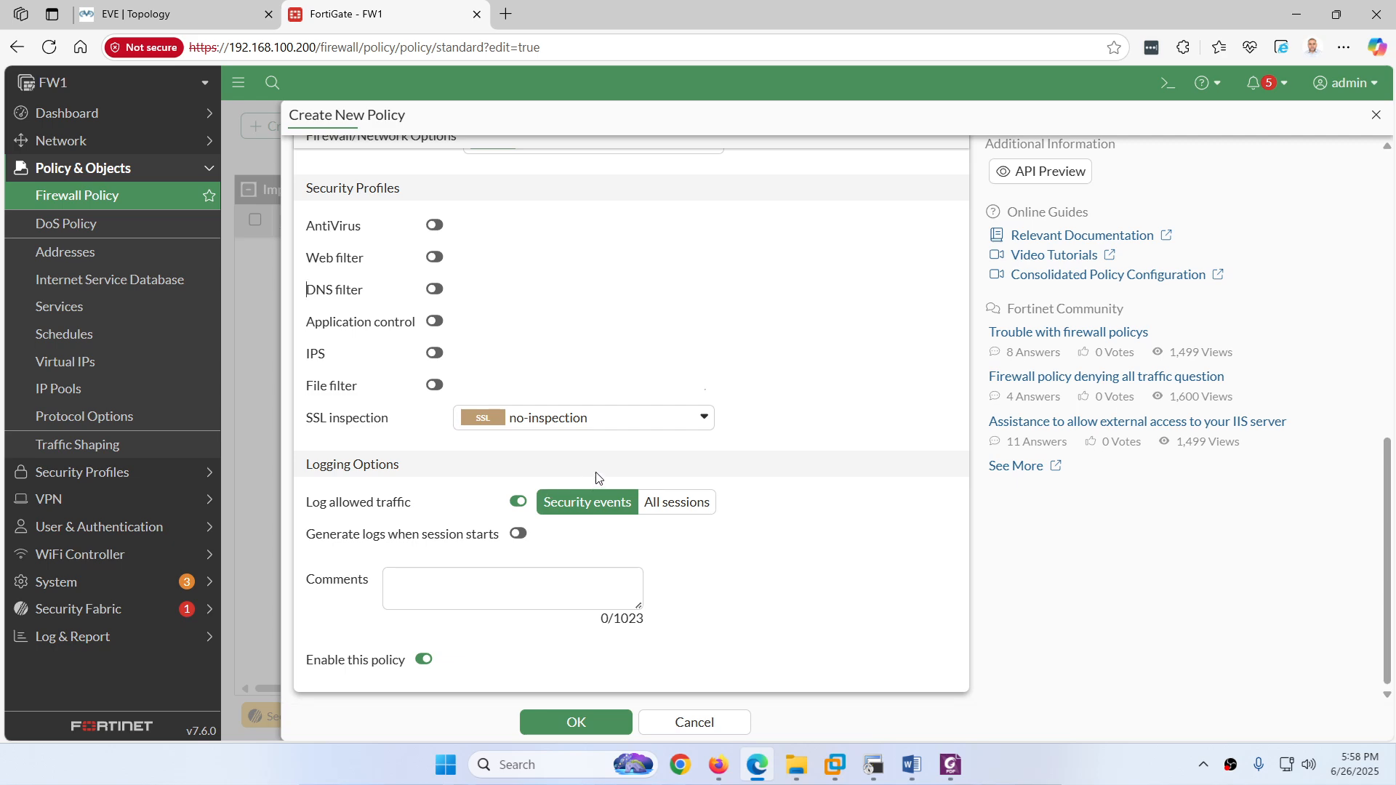
left_click(679, 503)
left_click(560, 722)
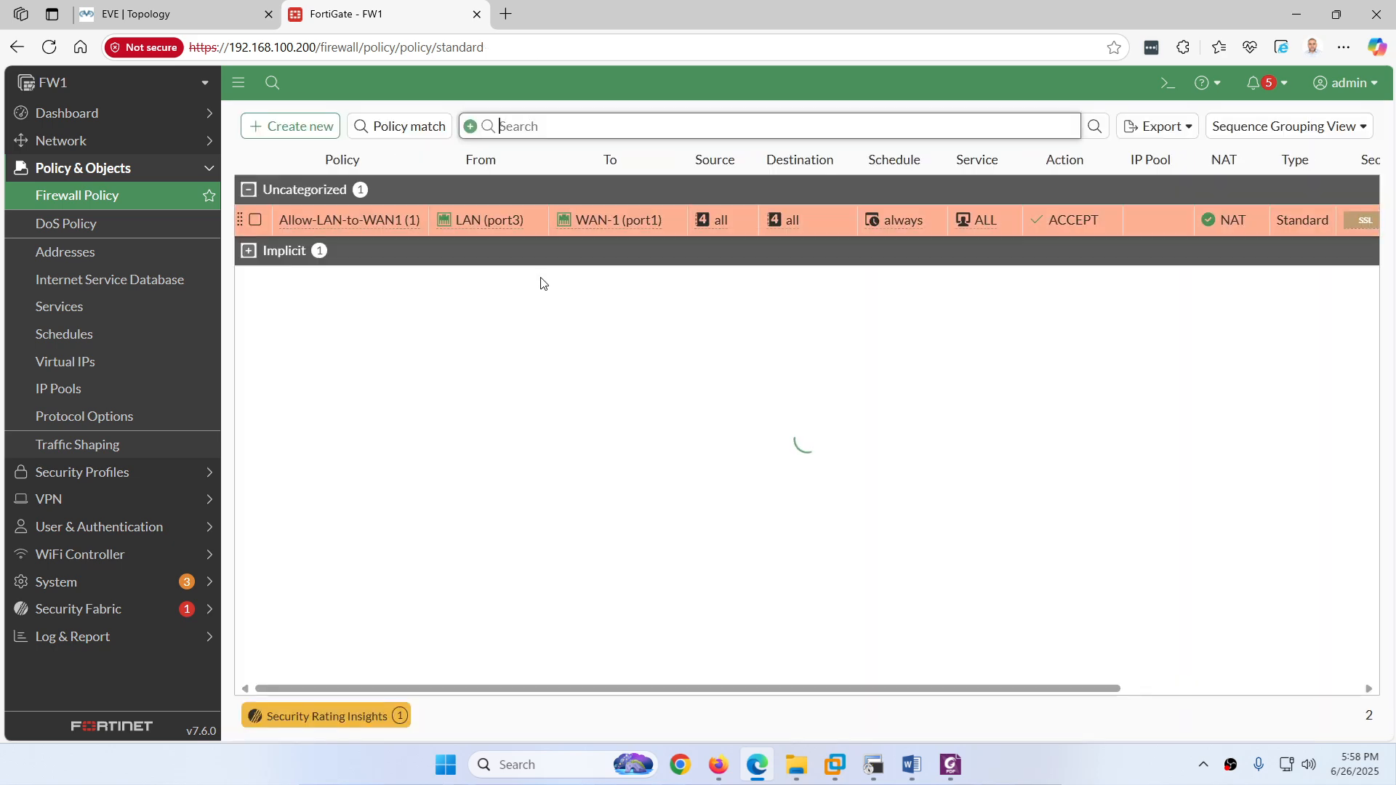
Step: Copy the Allow-LAN-to-WAN1 policy and paste it below the original
left_click(256, 221)
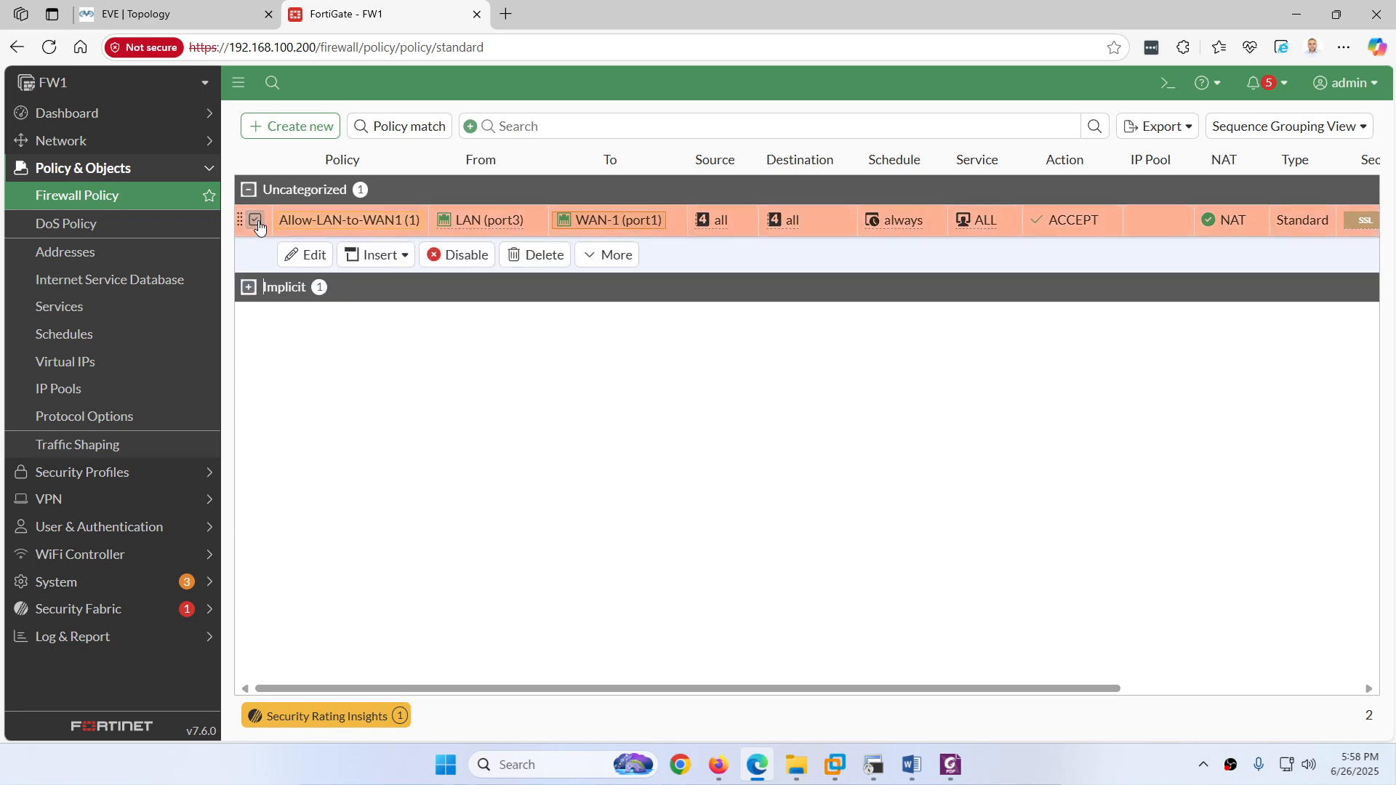
left_click(605, 255)
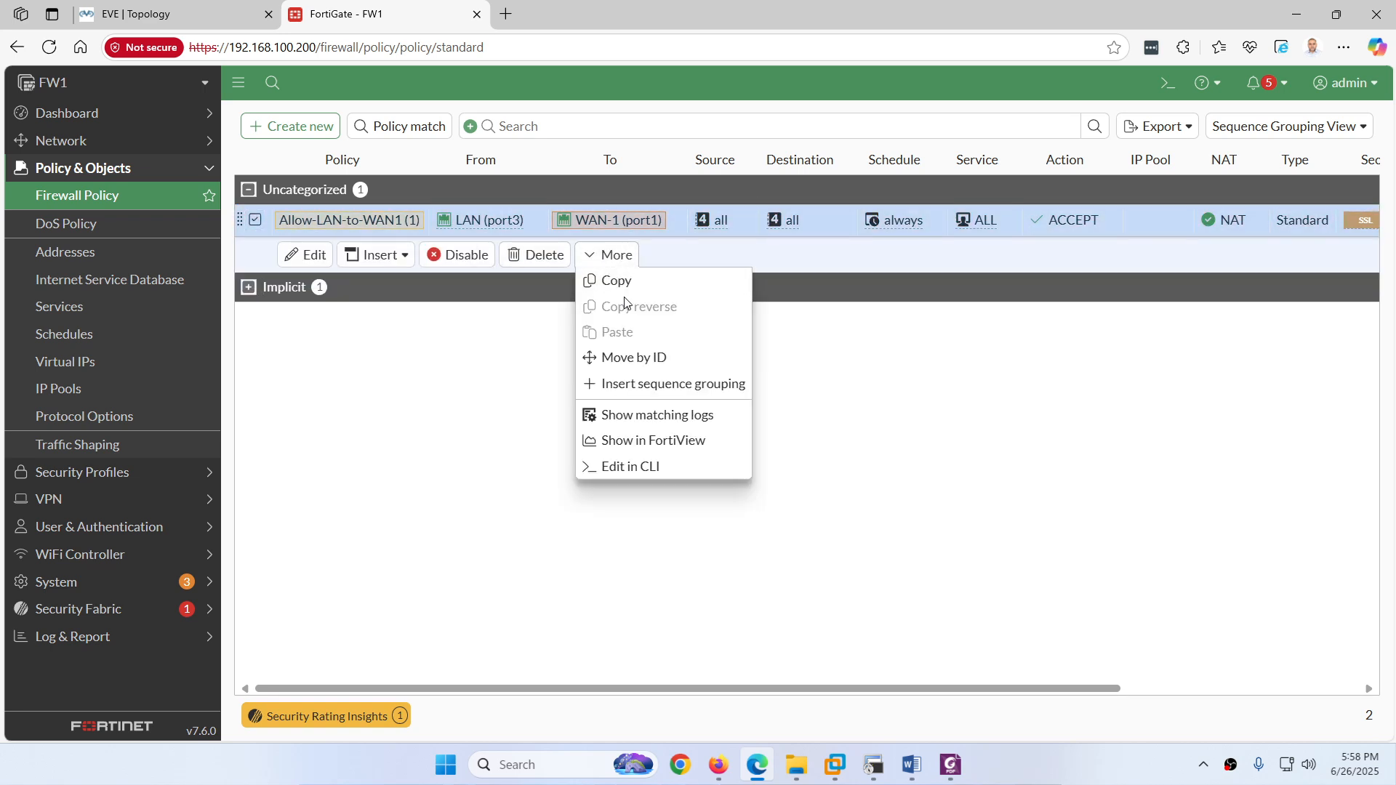
left_click(618, 282)
left_click(255, 219)
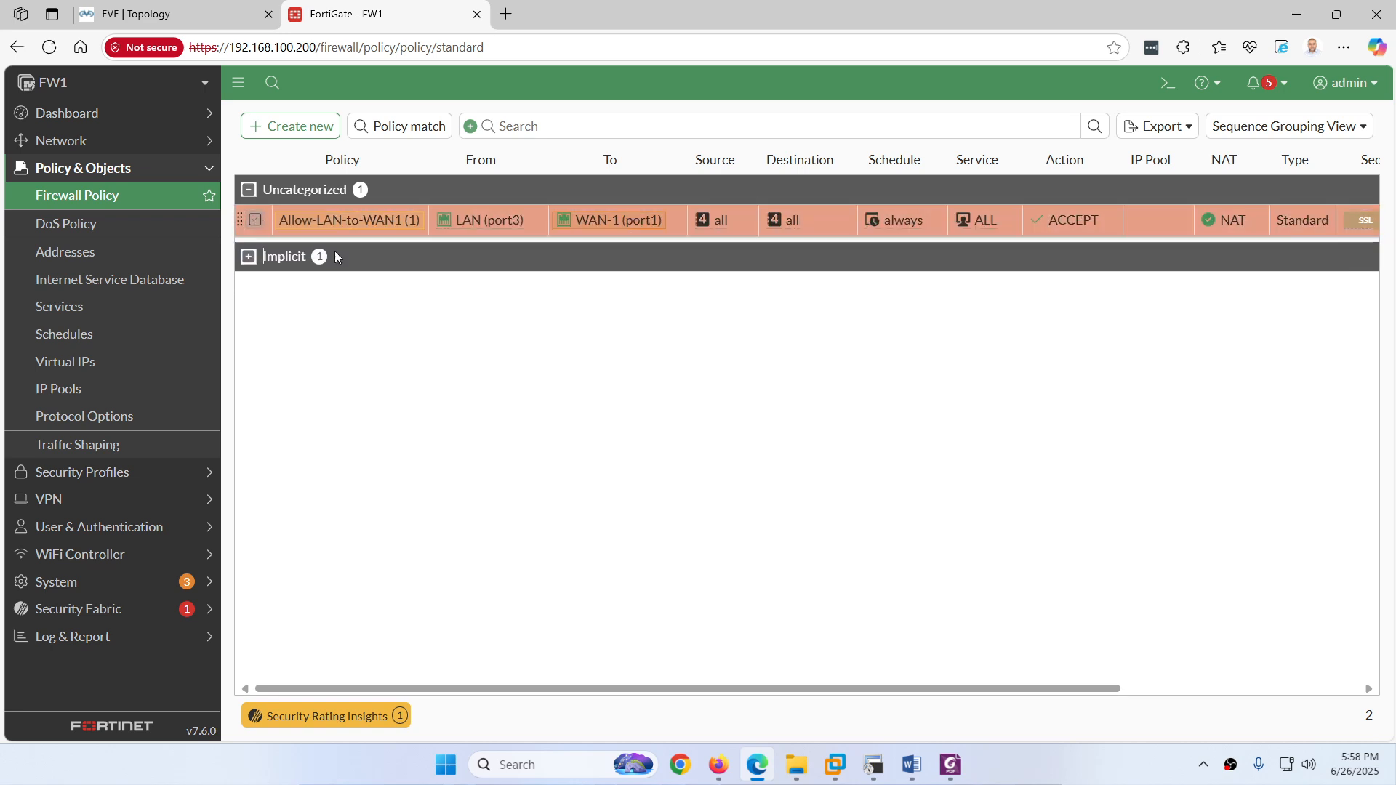
right_click(376, 252)
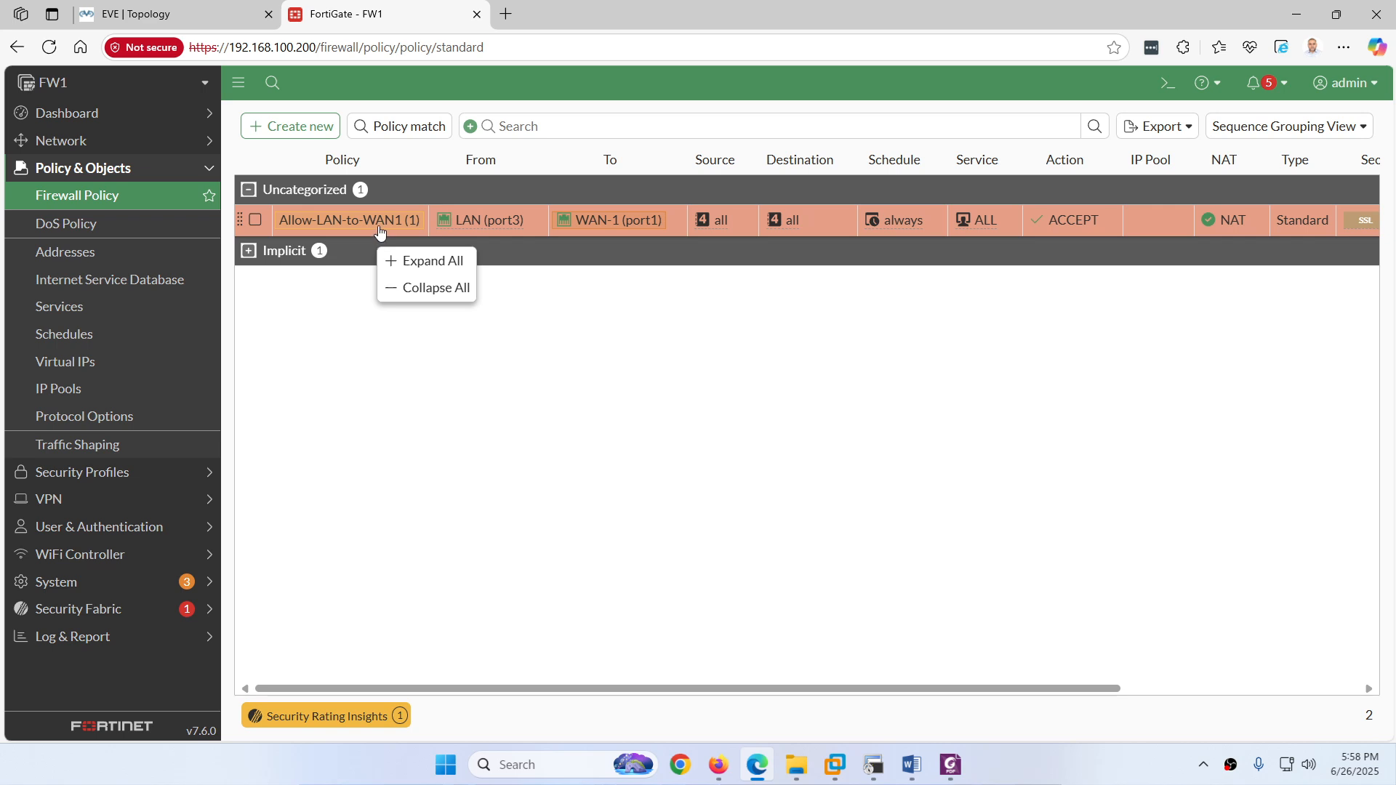
right_click(379, 227)
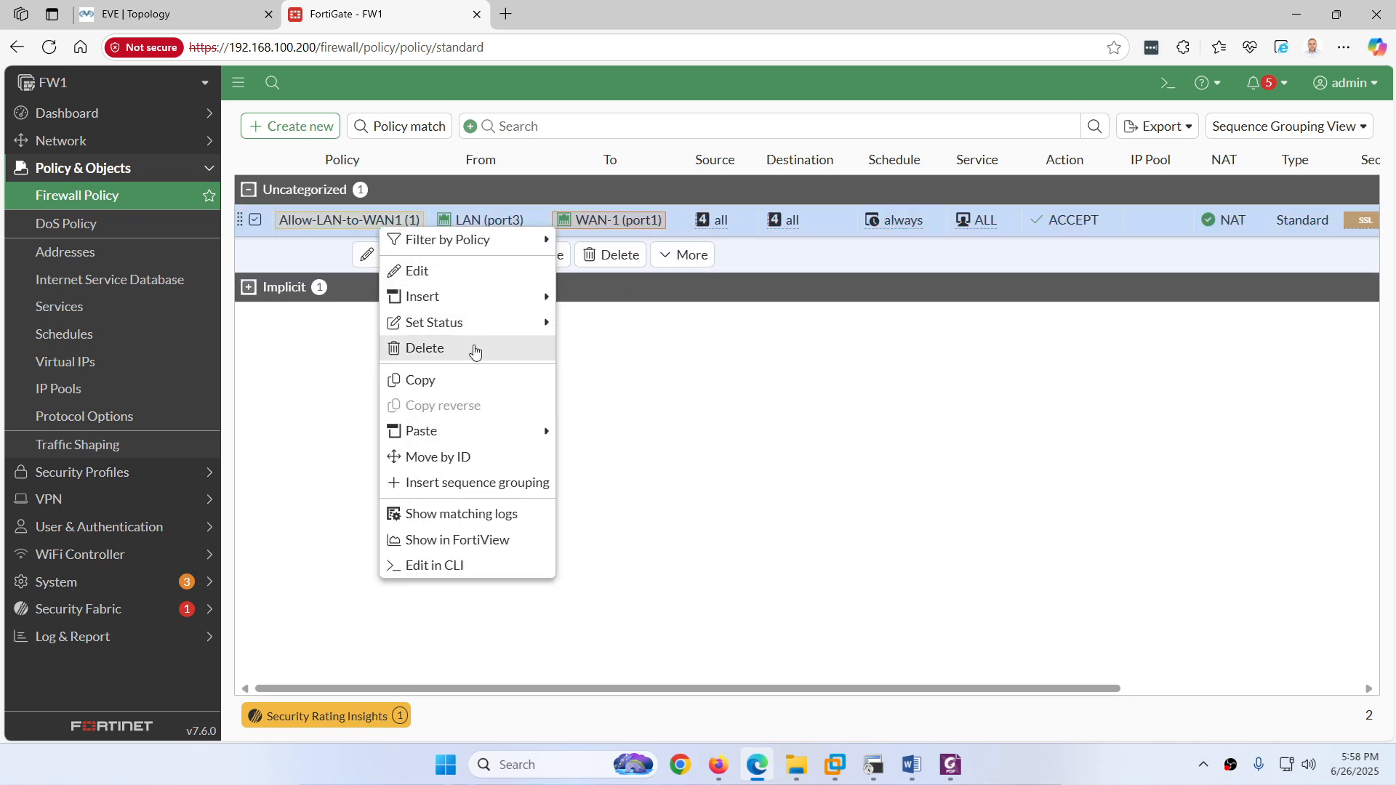
mouse_move(524, 427)
left_click(590, 456)
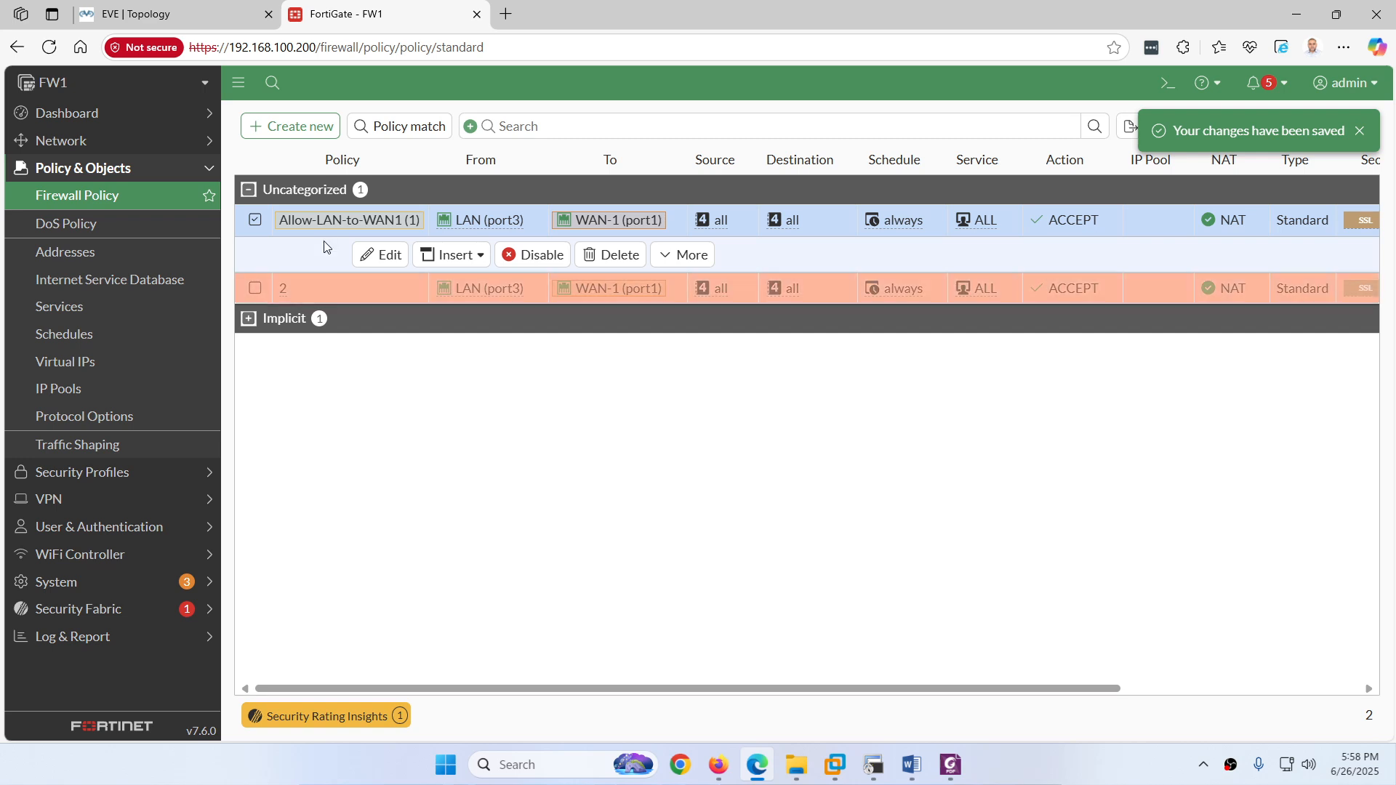
Step: Edit the pasted copy to send traffic out WAN-2 (port2) and enable it
left_click(320, 289)
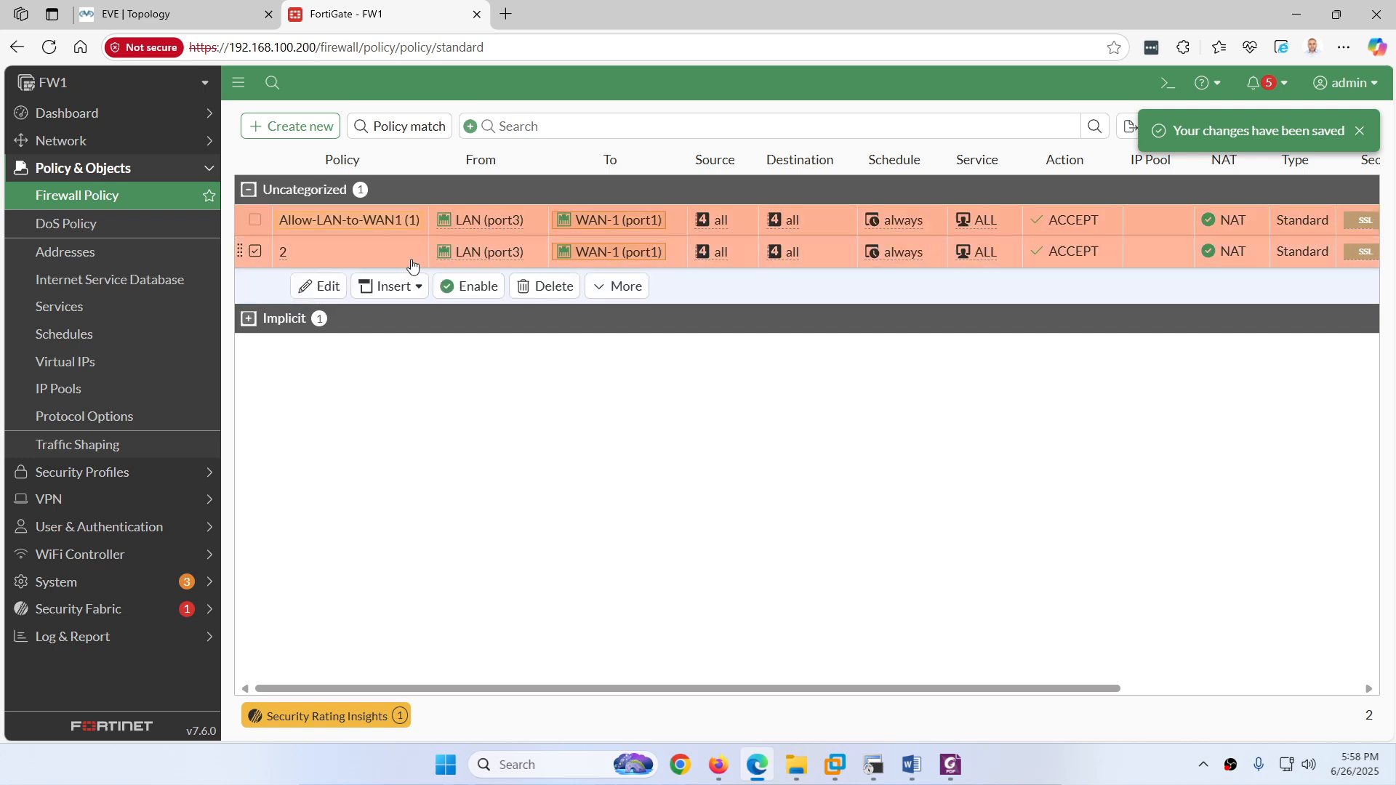
left_click(321, 286)
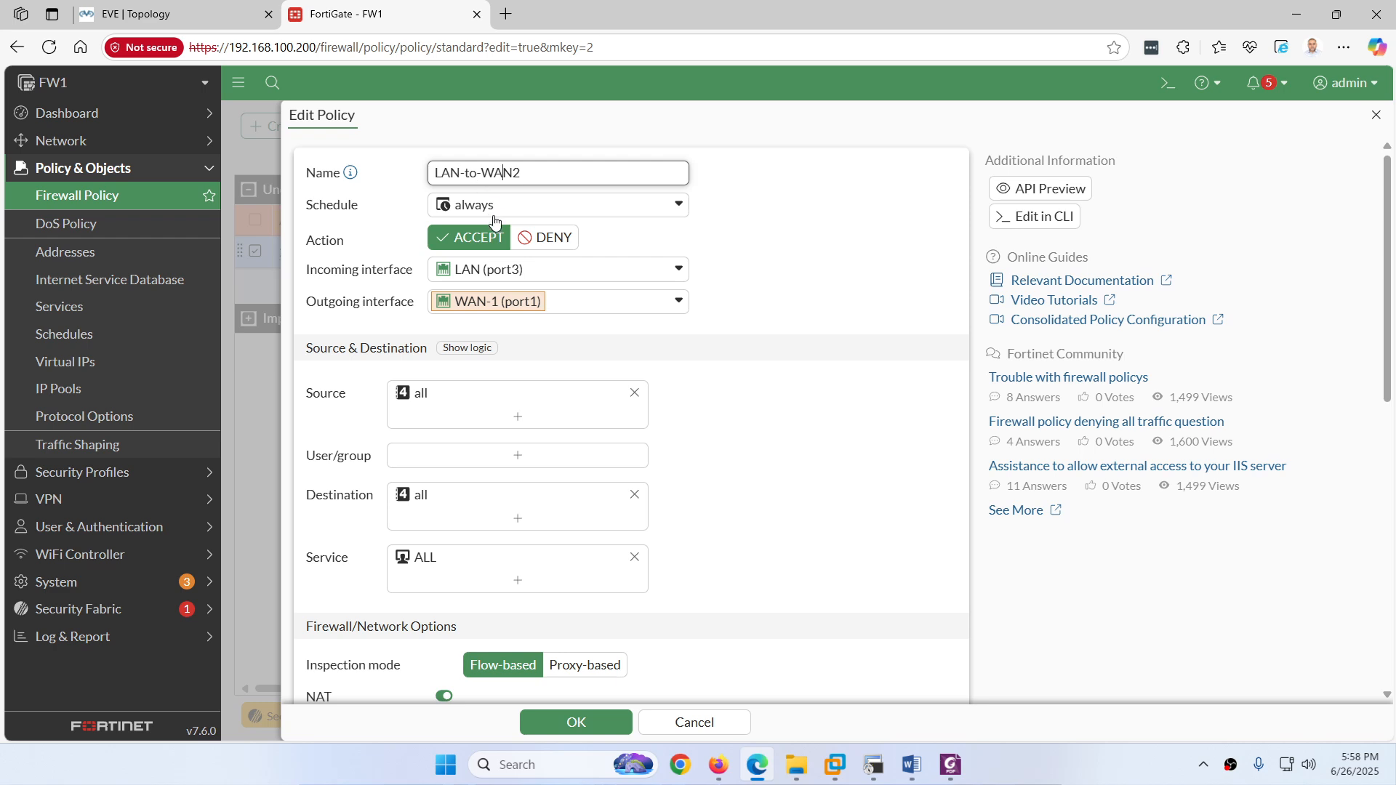
left_click(478, 303)
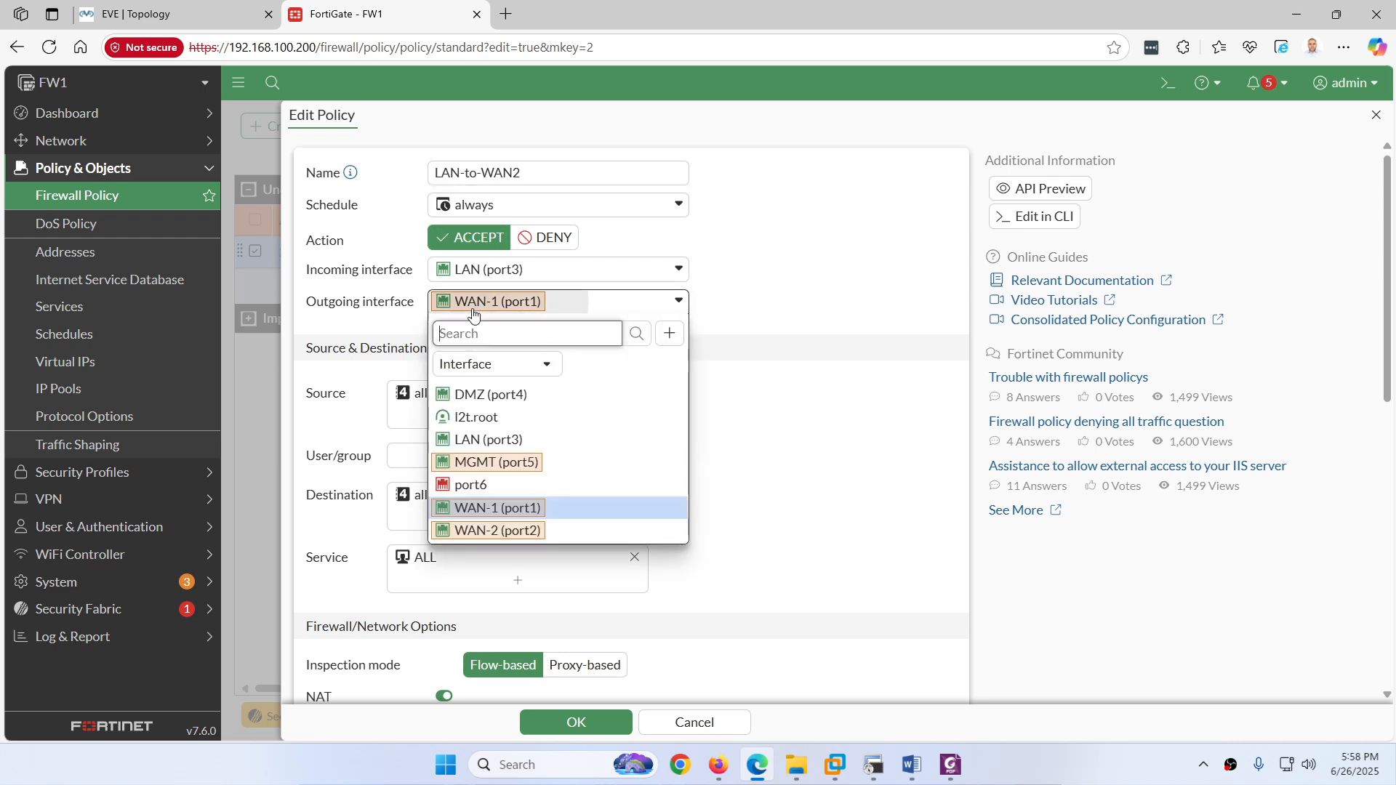
left_click(473, 531)
scroll(596, 444, "down", 7)
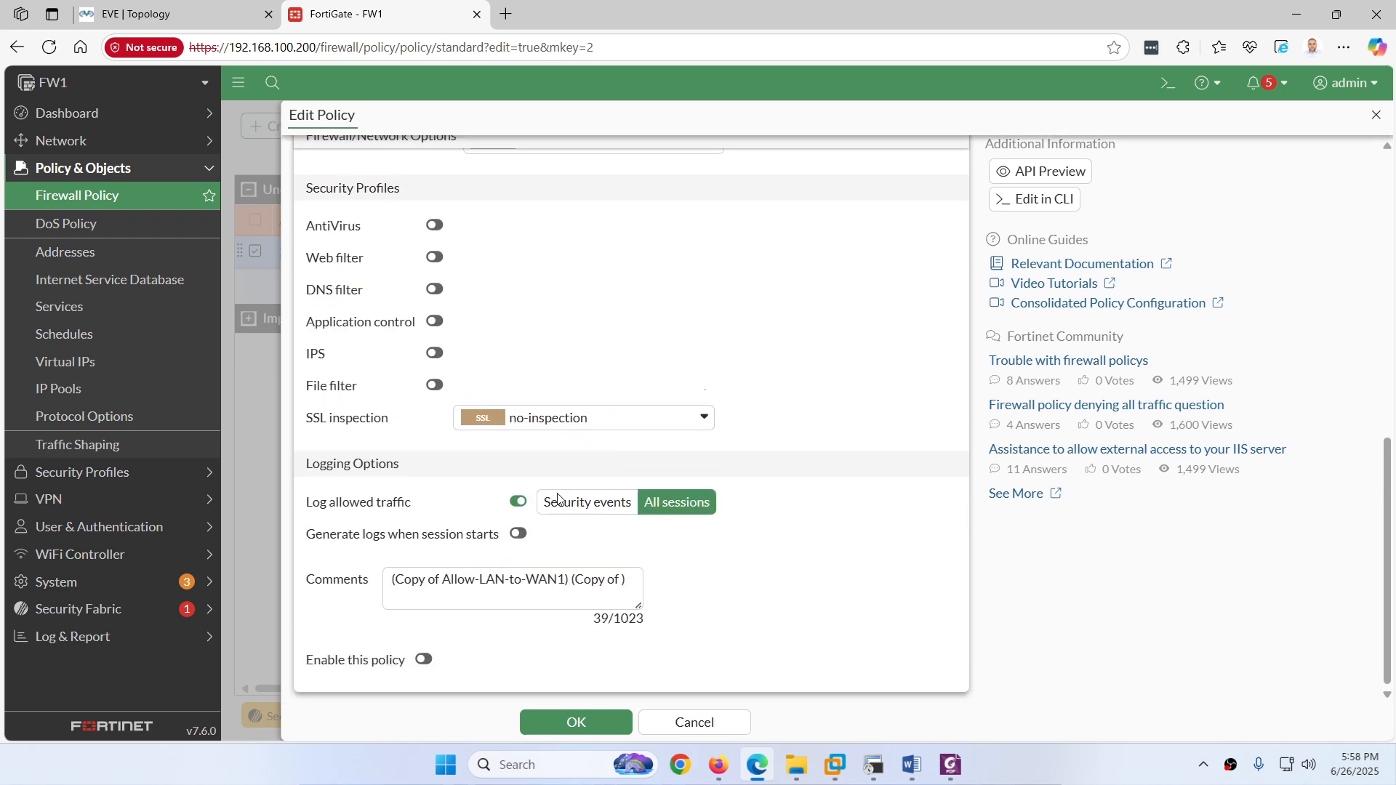
left_click(429, 661)
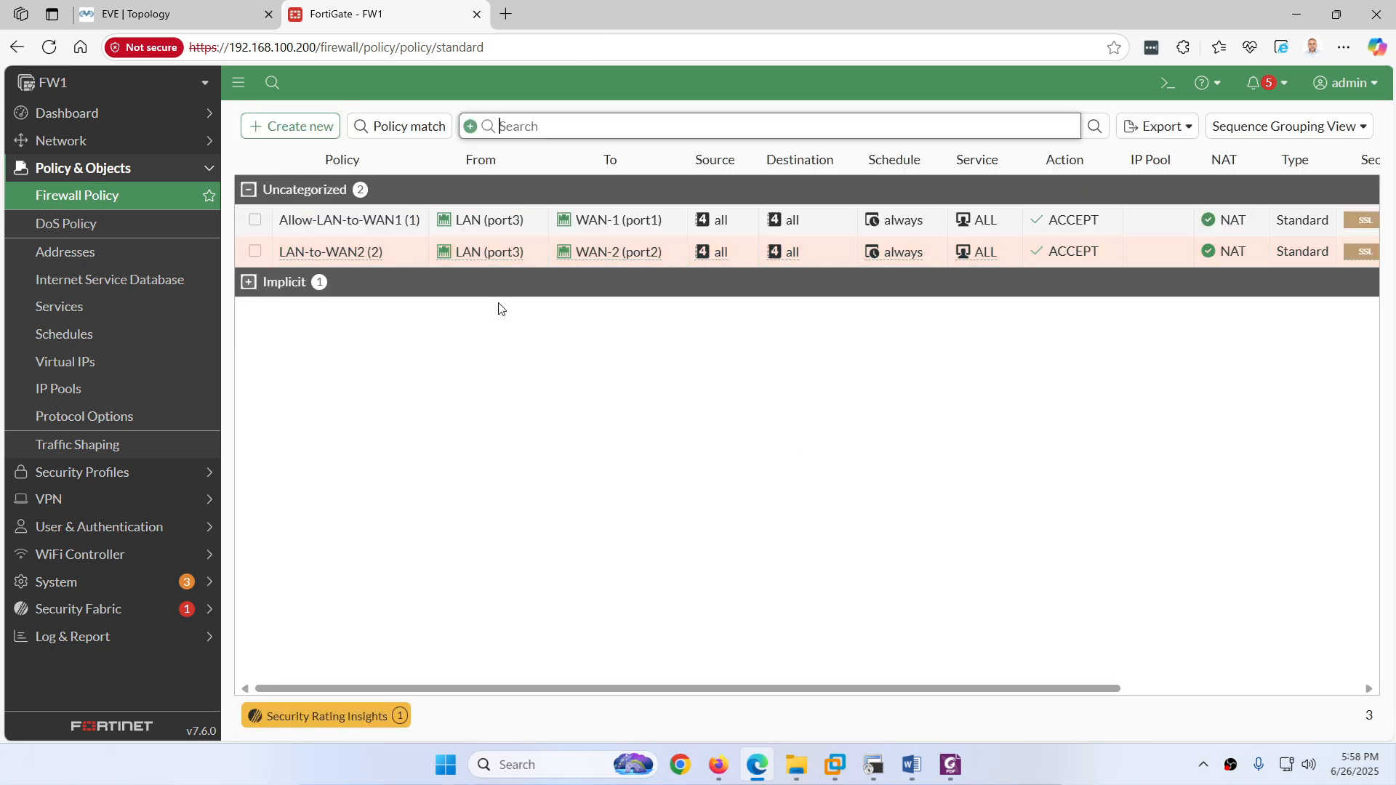
Step: Rename the copied policy to Allow-LAN-to-WAN2 and save it
double_click(311, 251)
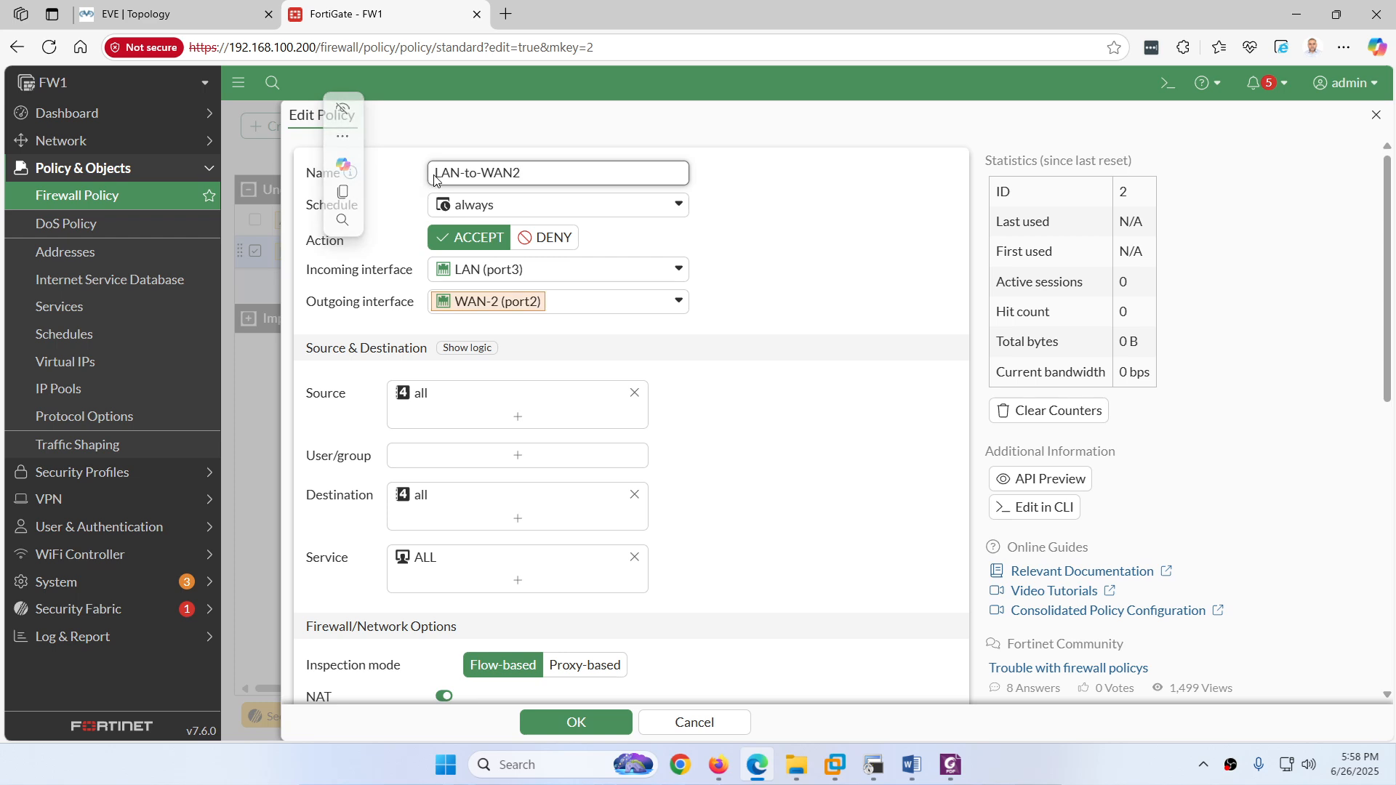
left_click(437, 175)
type("Allow")
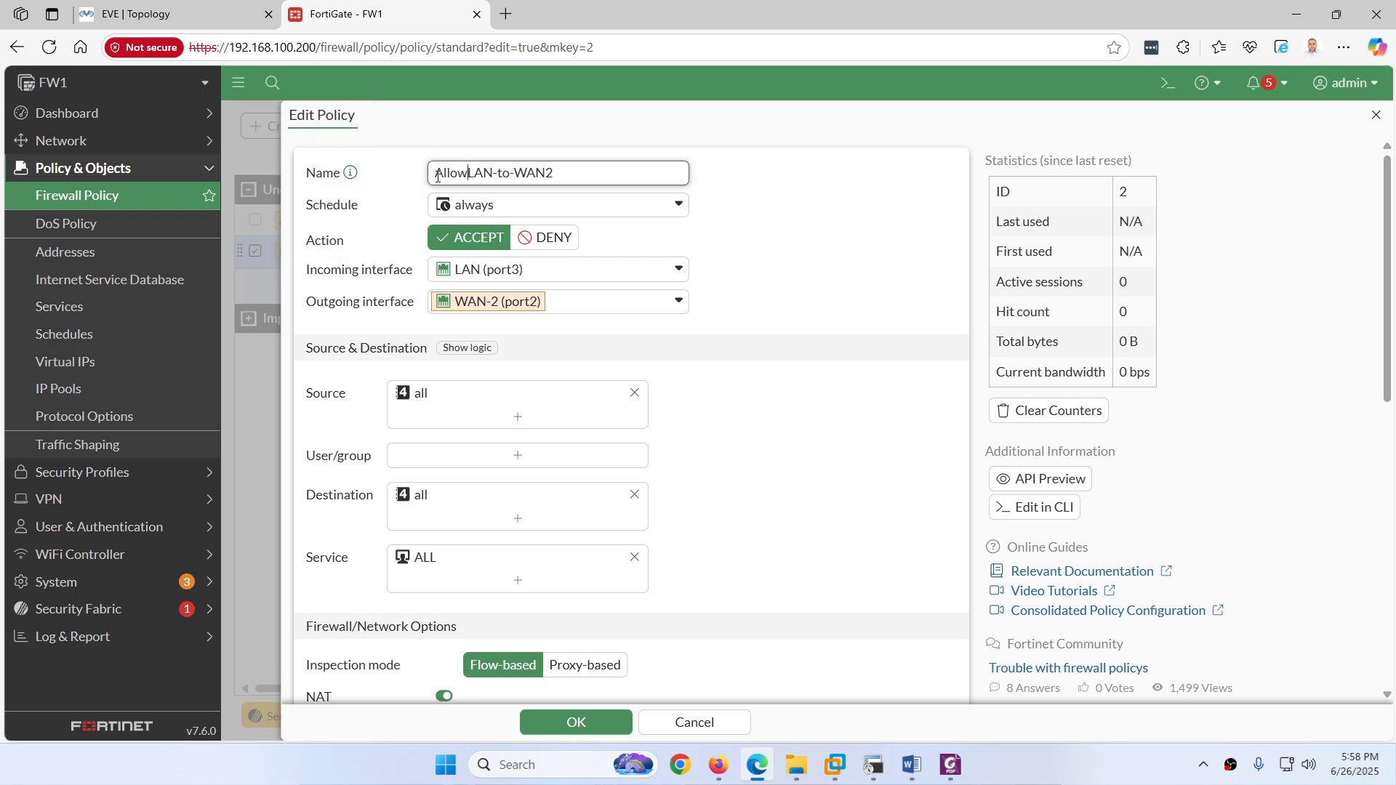
type("-")
left_click(596, 711)
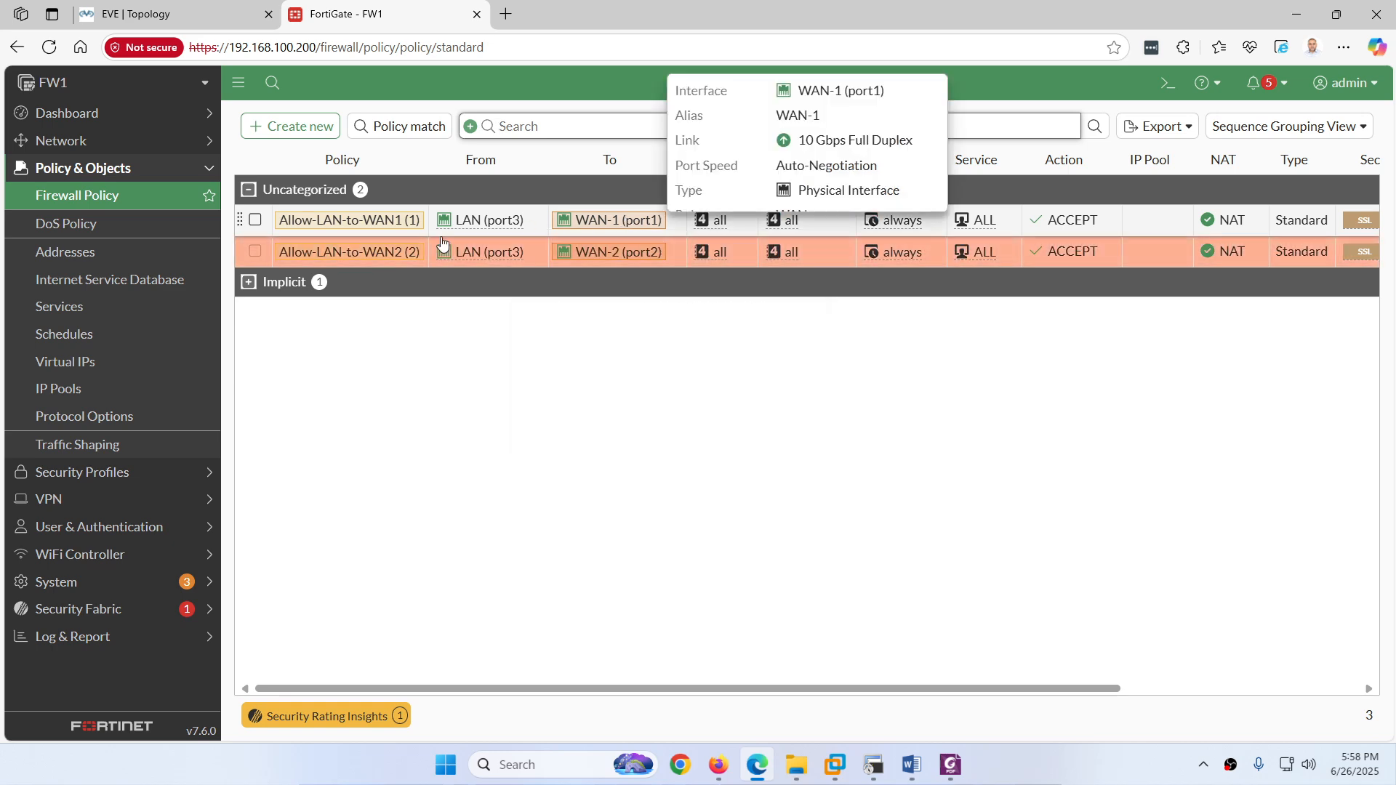
mouse_move(618, 252)
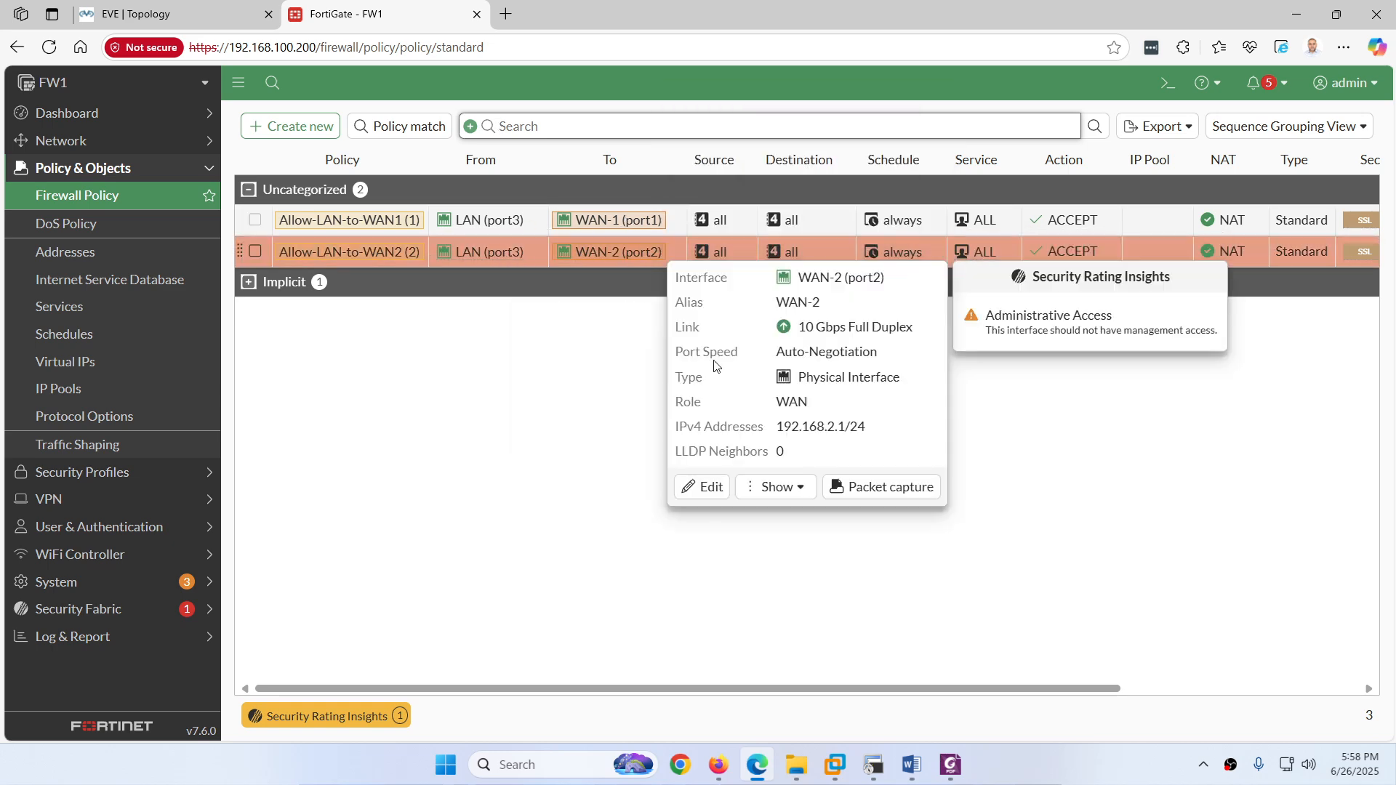
Step: Open a command prompt on PC1 in EVE, check its IP configuration, and clear the screen
left_click(187, 10)
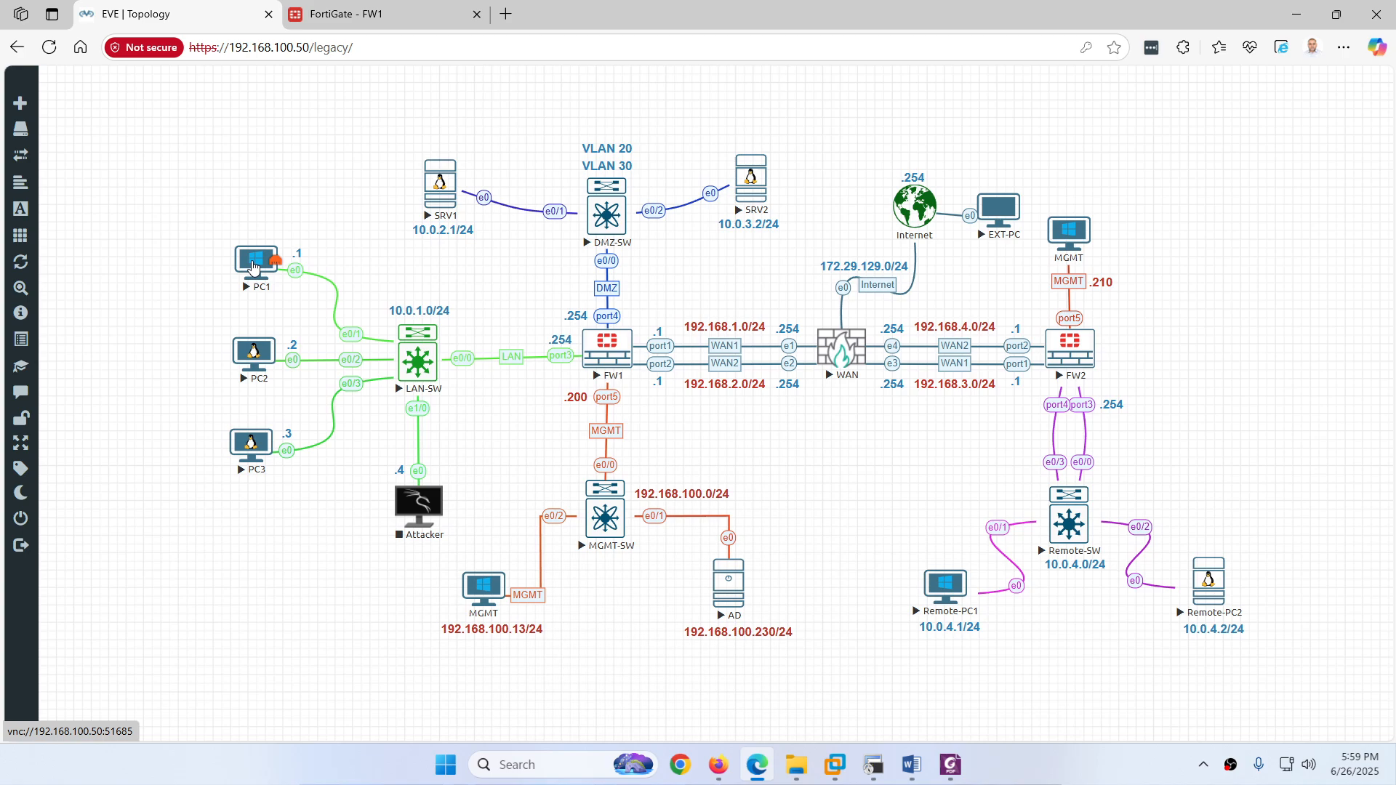
left_click(254, 268)
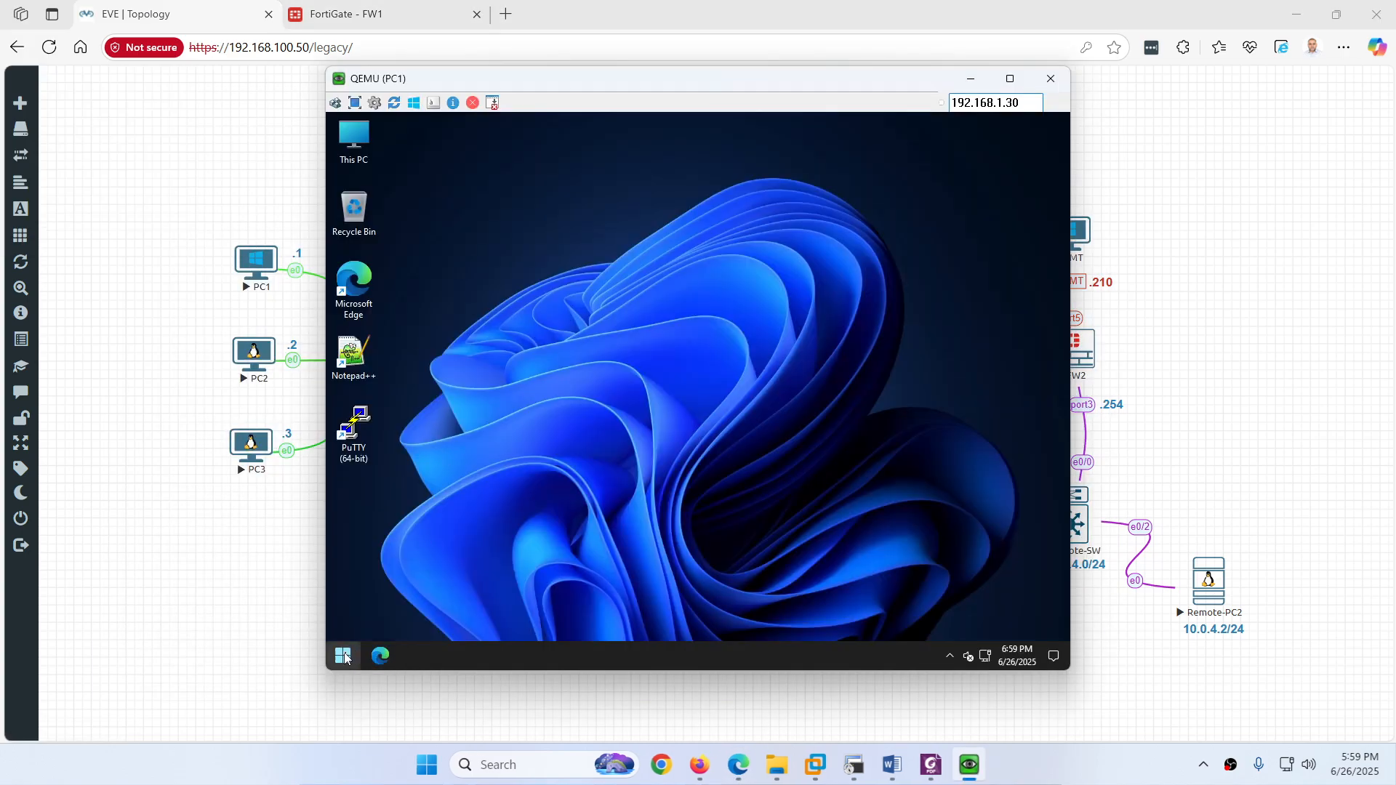
left_click(345, 658)
left_click(399, 324)
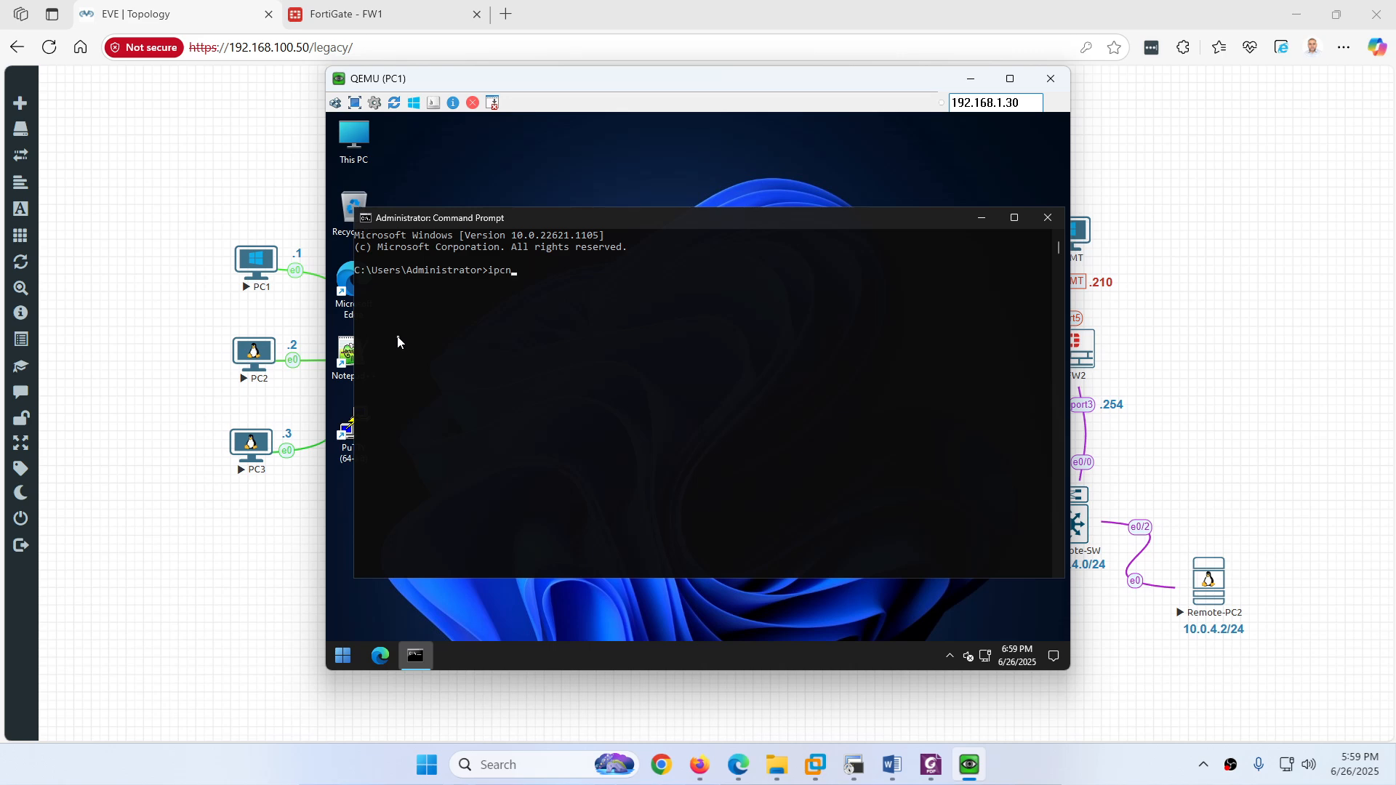
key("Return")
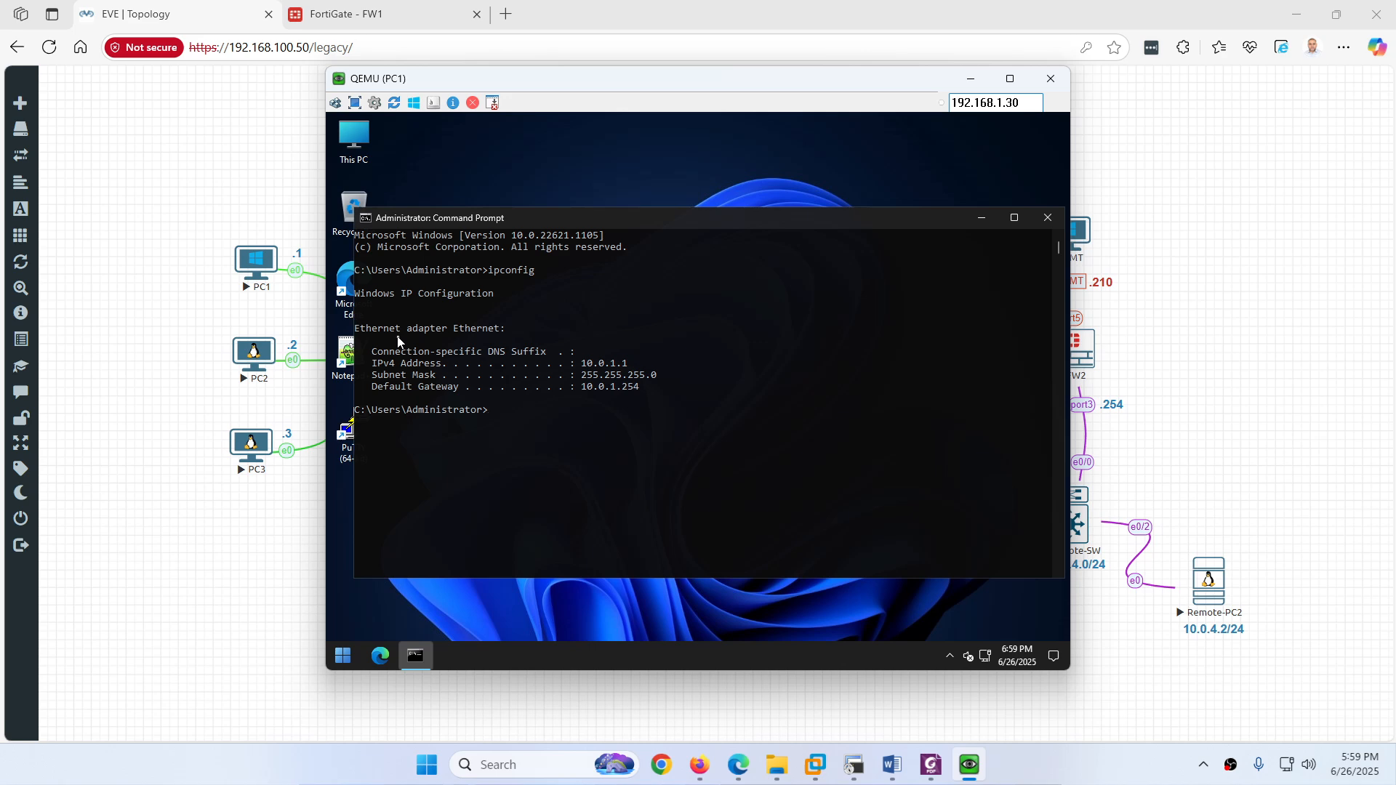
type("cls")
key("Return")
key("Return")
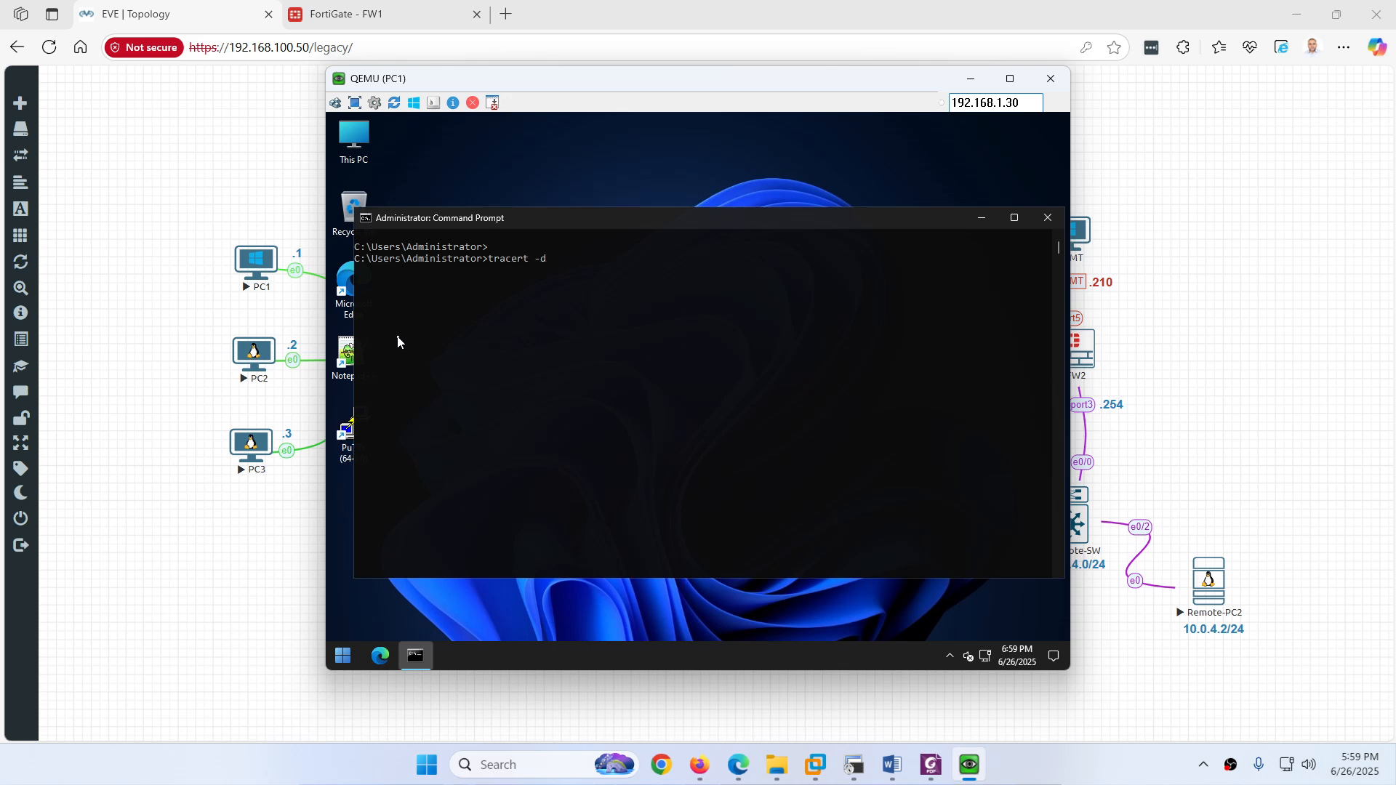
Step: Run tracert -d 8.8.8.8 on PC1 and confirm it exits via 192.168.1.254
type("tracert -d 8.8.8.8")
key("Return")
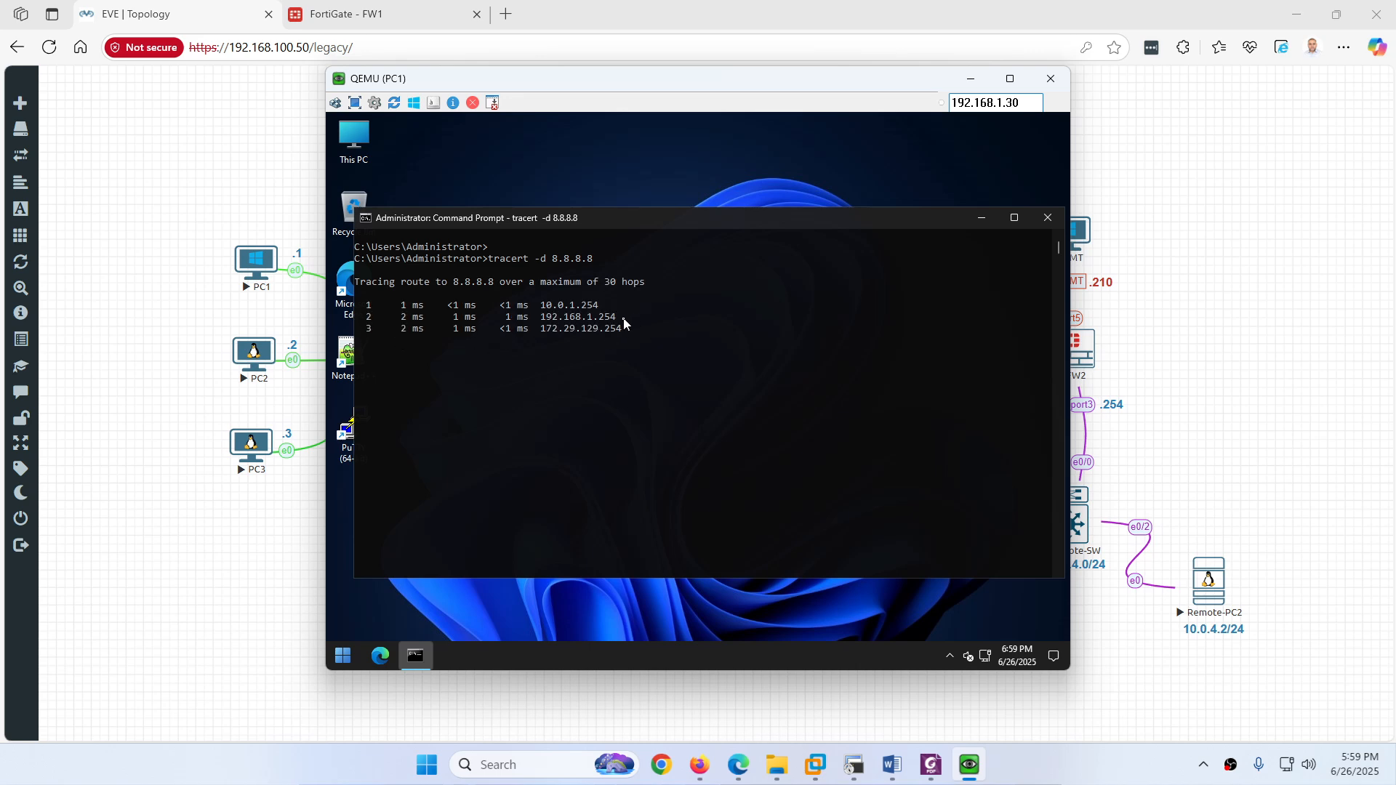
left_click_drag(623, 317, 551, 322)
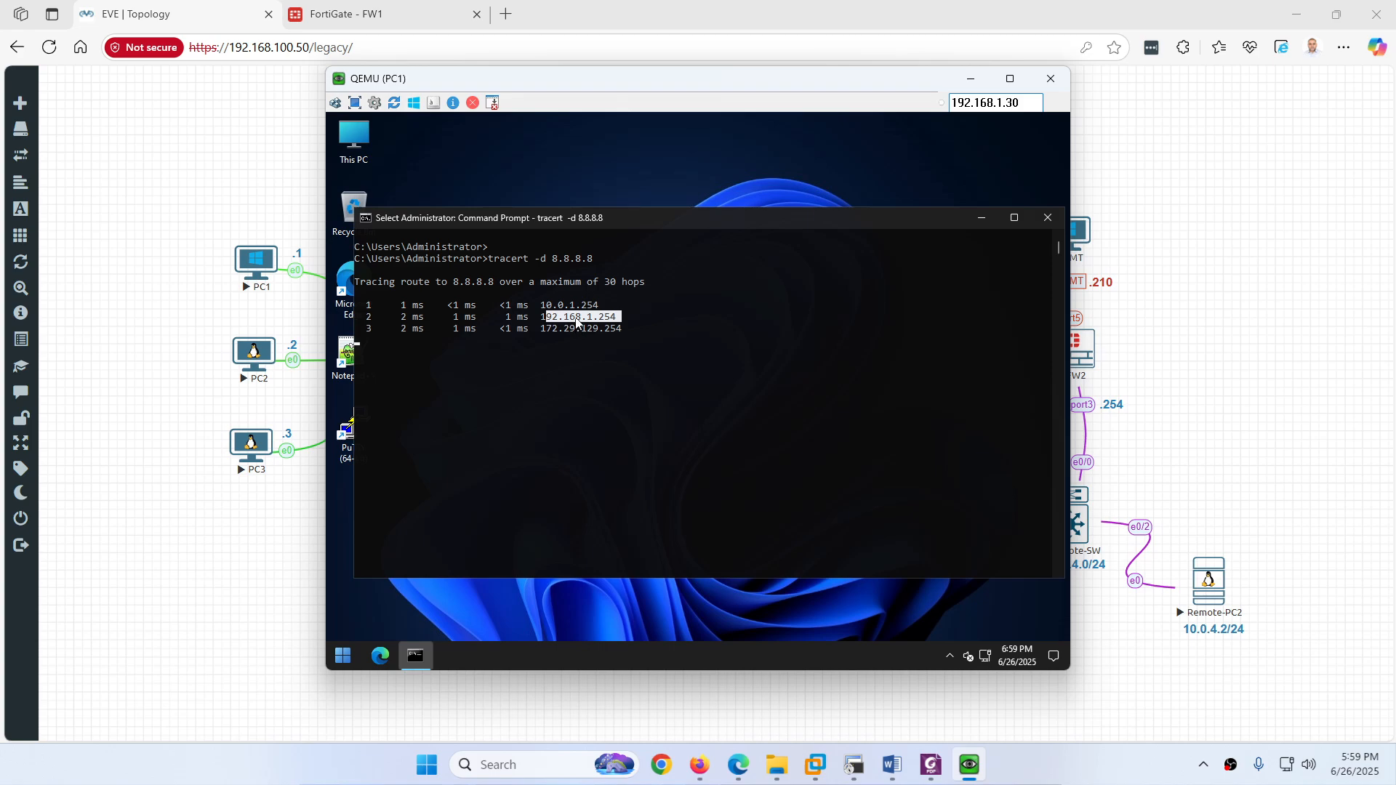
left_click(402, 17)
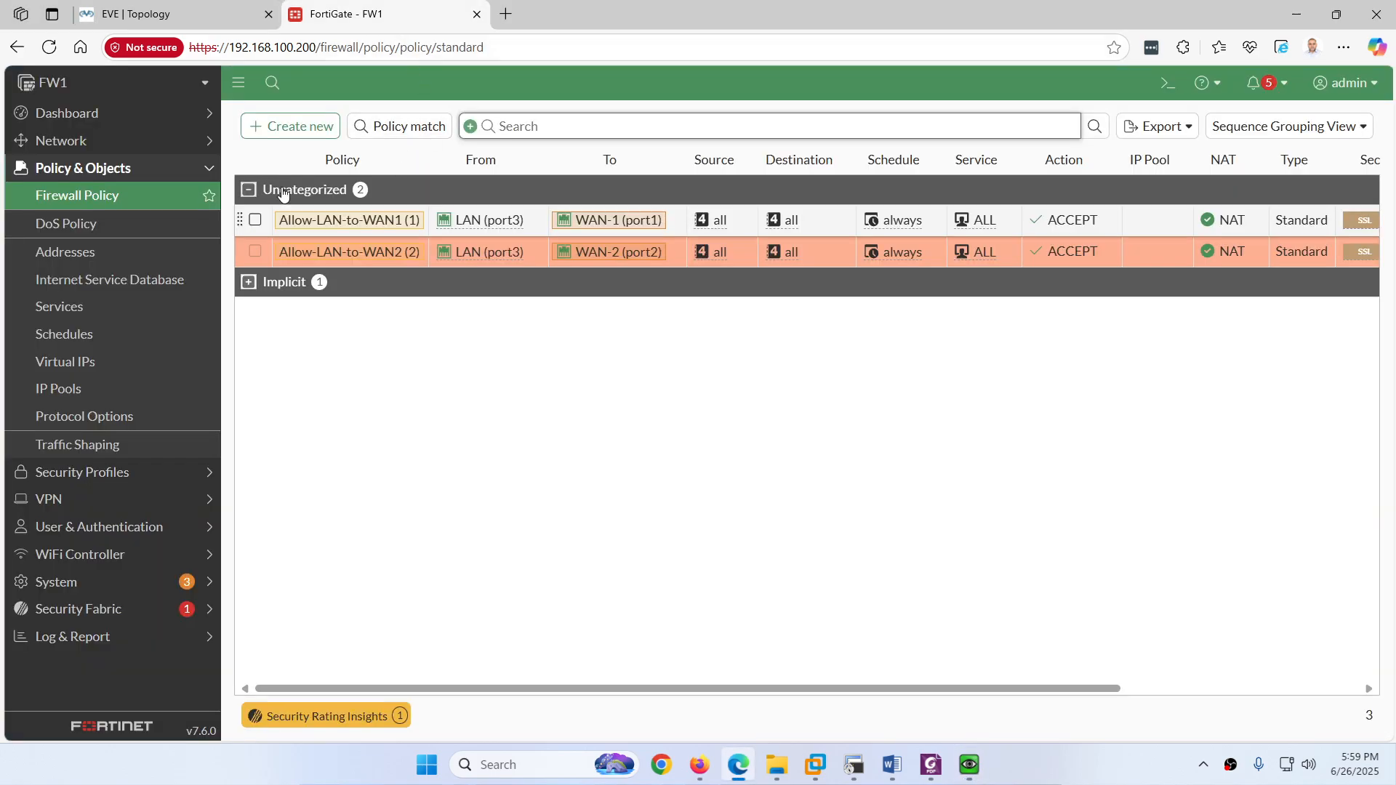
Step: Review the static routes (WAN-1 distance 10, WAN-2 distance 20), then return to the FW1 SecureCRT session
left_click(72, 141)
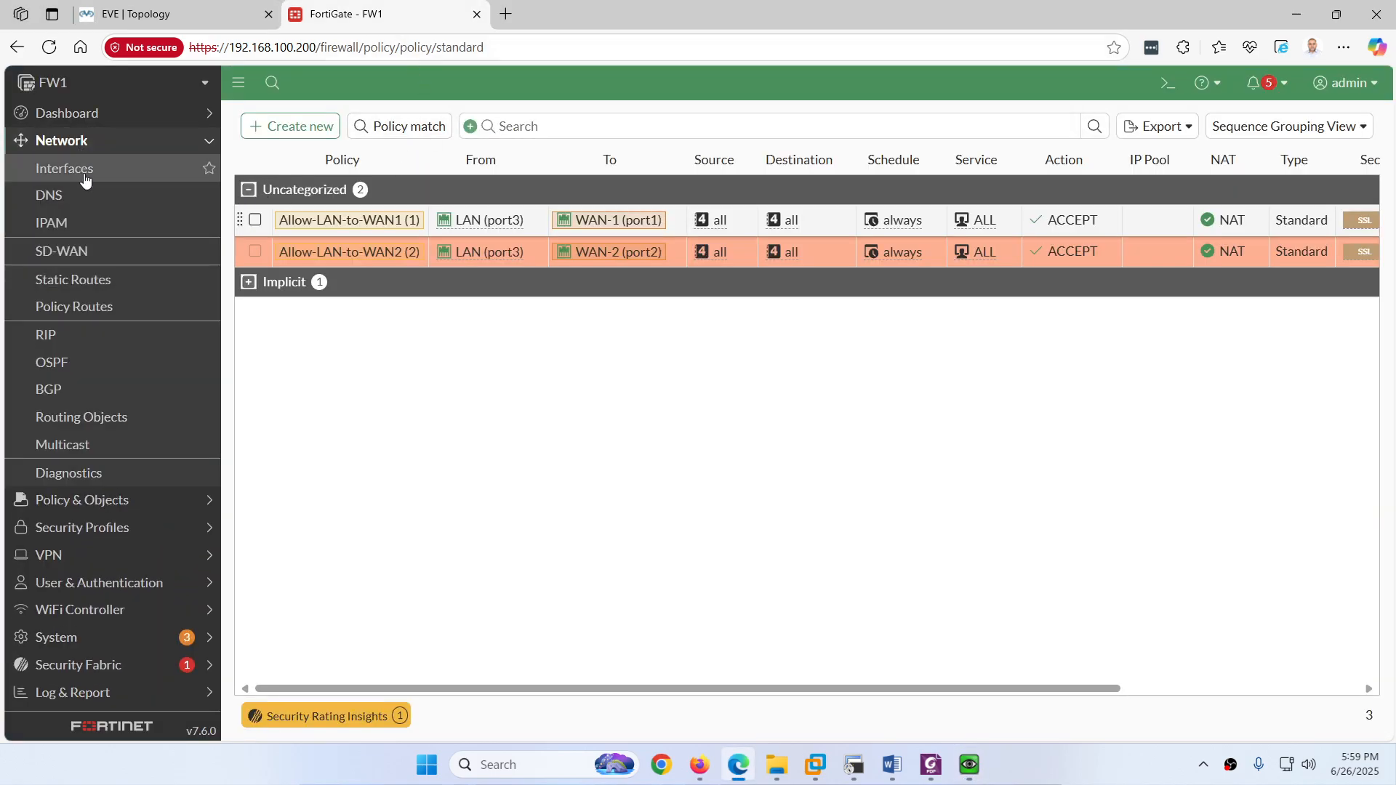
left_click(86, 279)
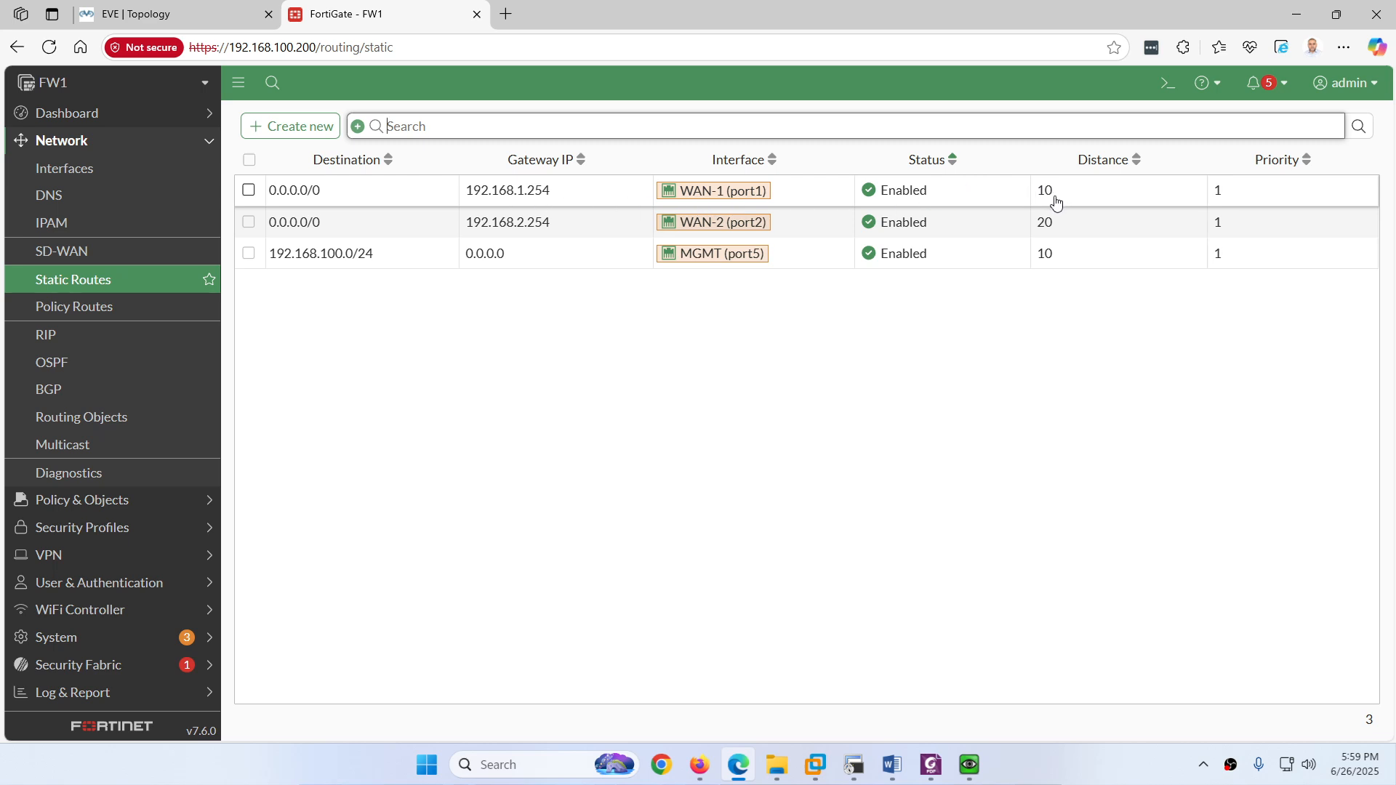
left_click(970, 765)
left_click(970, 768)
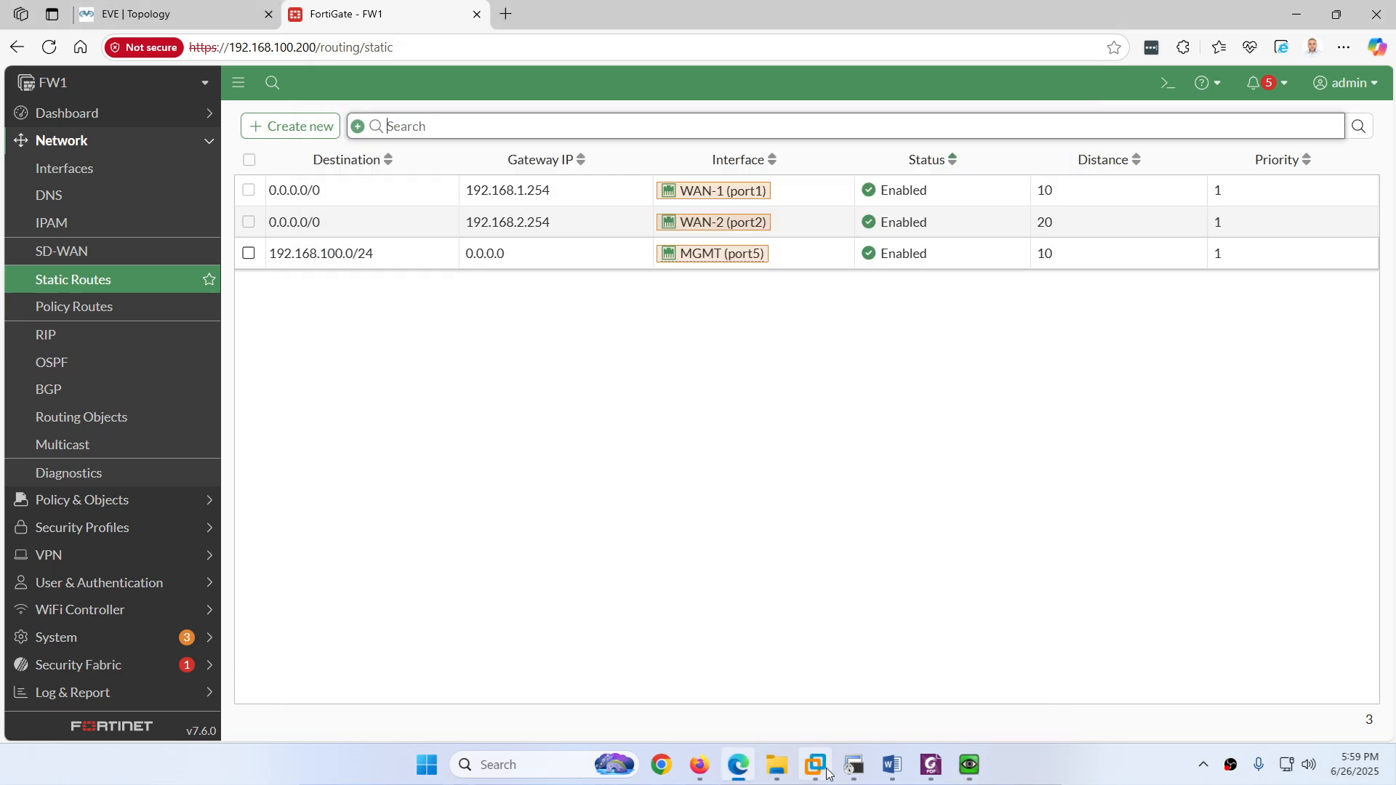
left_click(855, 767)
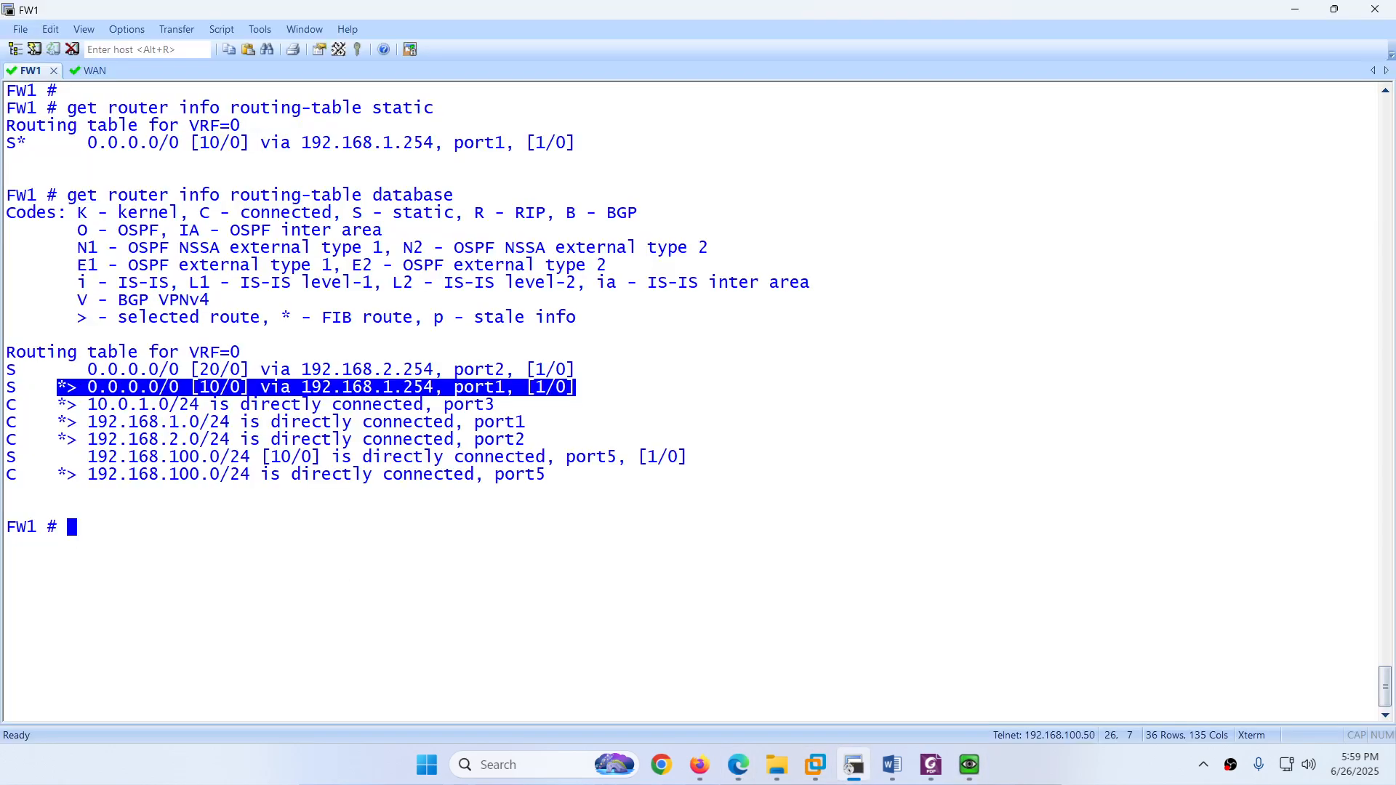
Step: Rerun FW1's static routing table and mark the WAN-1 gateway 192.168.1.254
key("ctrl+l")
key("Up")
key("Up")
key("Return")
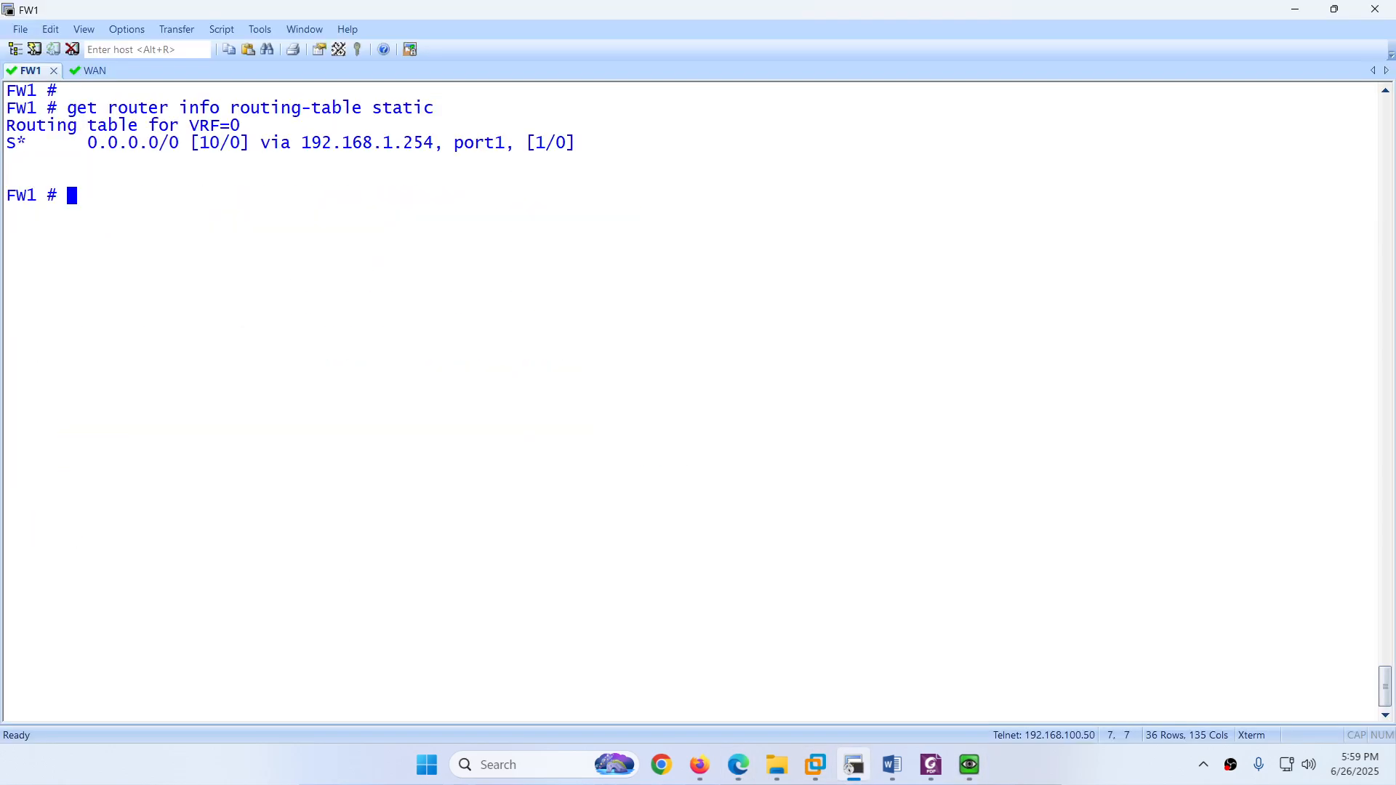
left_click_drag(437, 143, 363, 143)
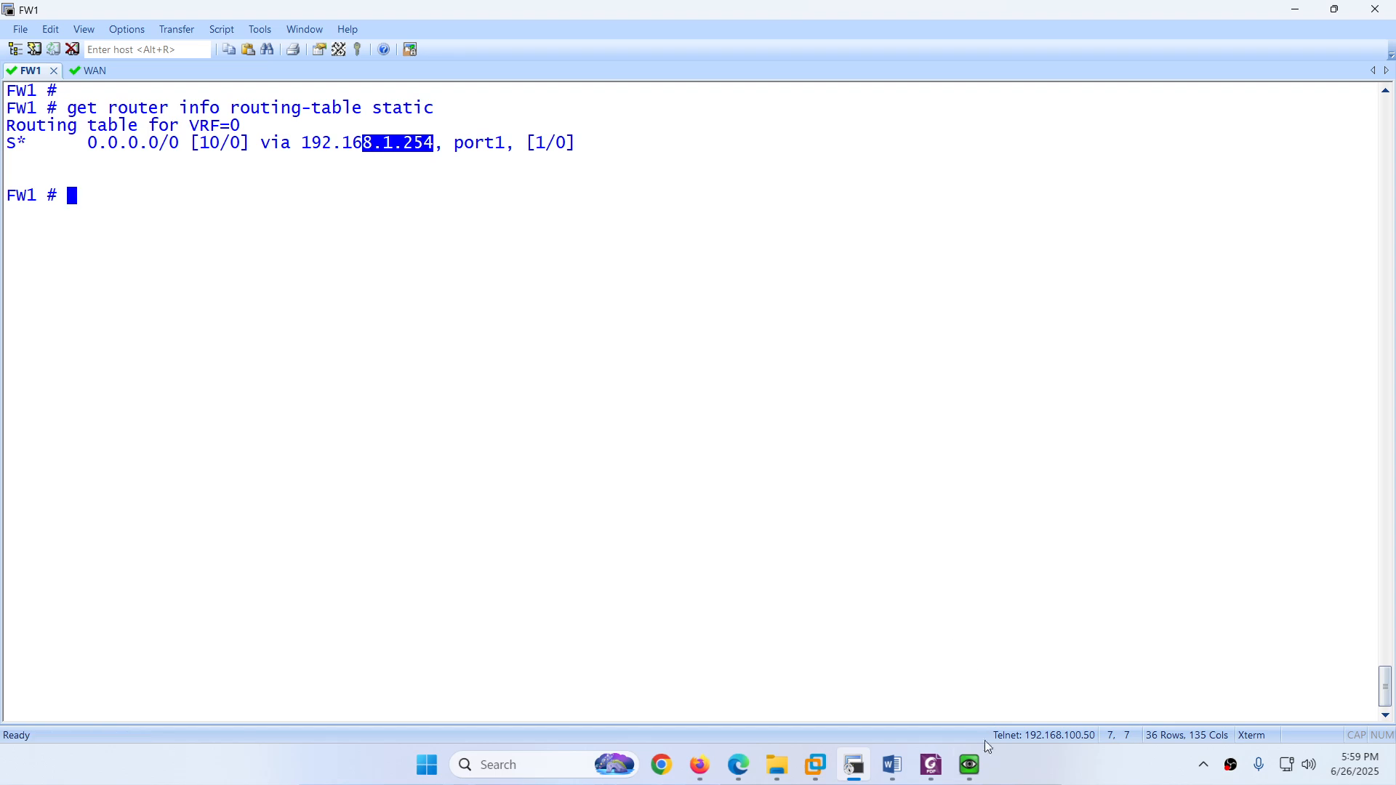
Step: Check that PC1's trace to 8.8.8.8 passes hop 2 at 192.168.1.254, then stop it
left_click(970, 765)
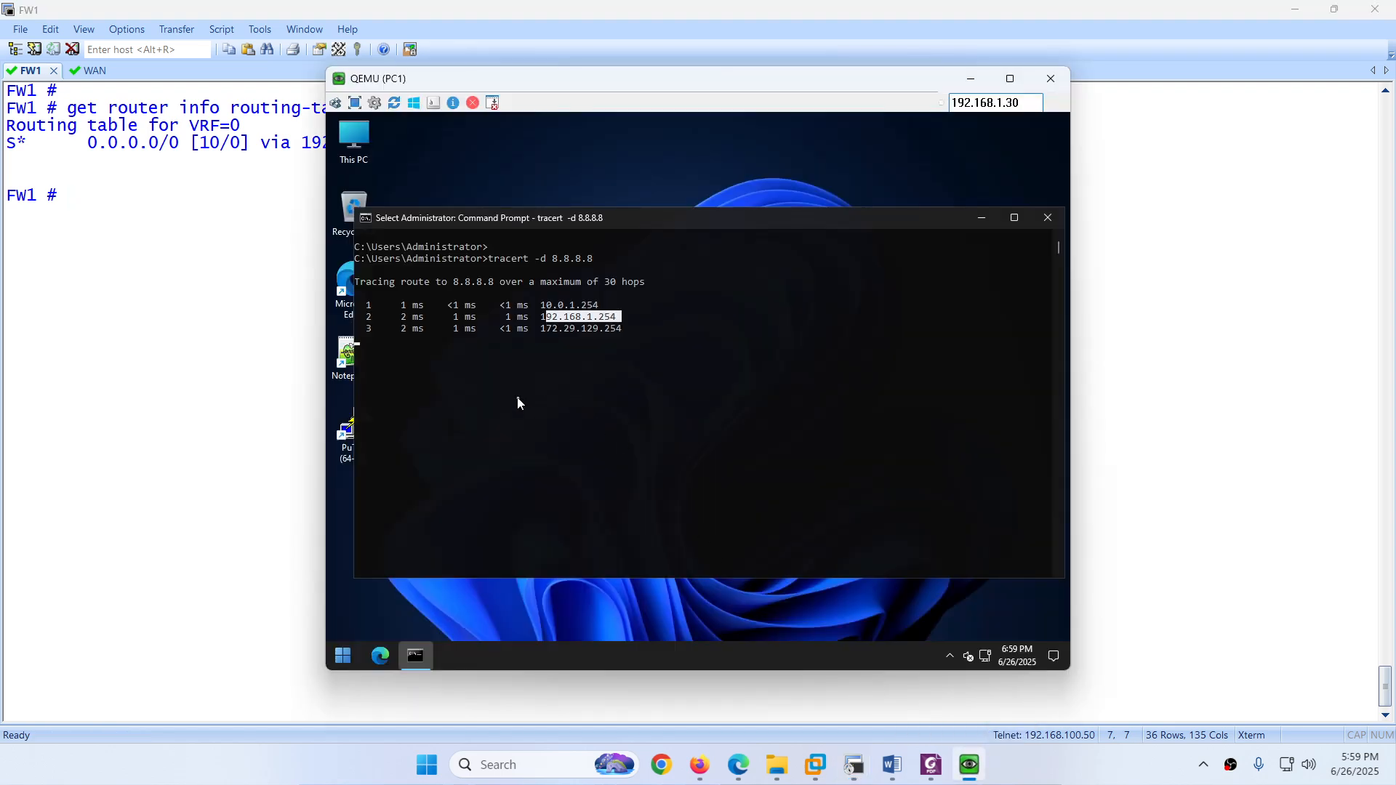
left_click(520, 402)
left_click(456, 399)
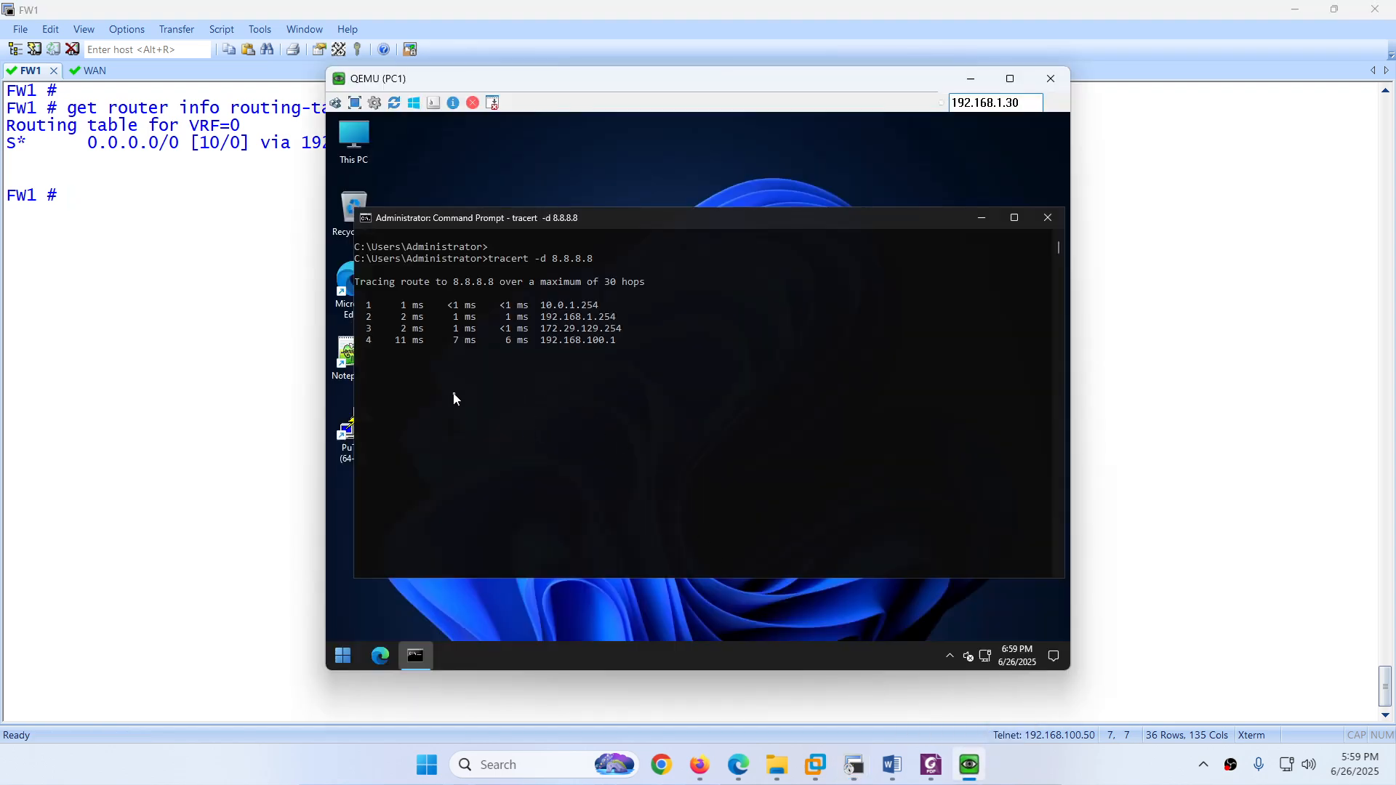
right_click(499, 416)
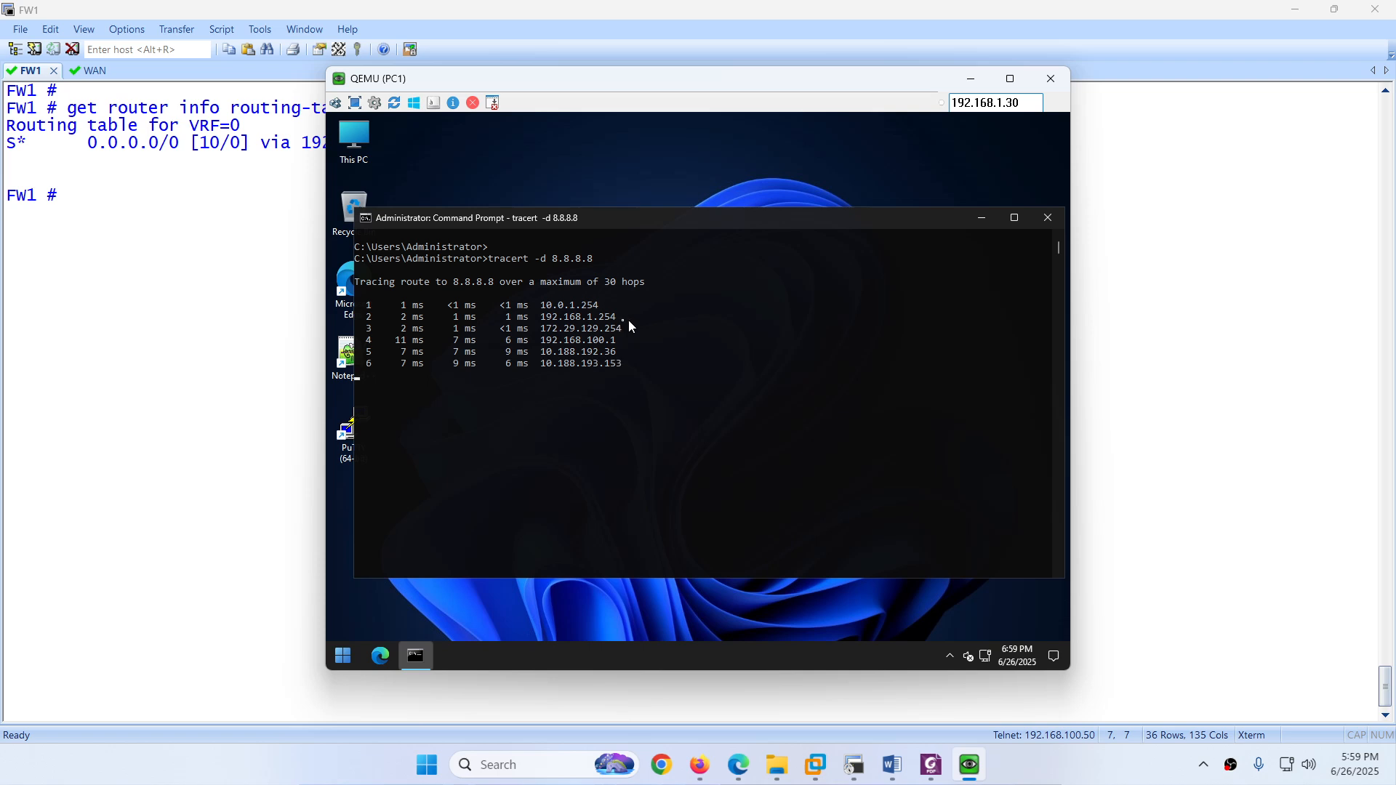
left_click_drag(628, 320, 558, 318)
left_click(515, 424)
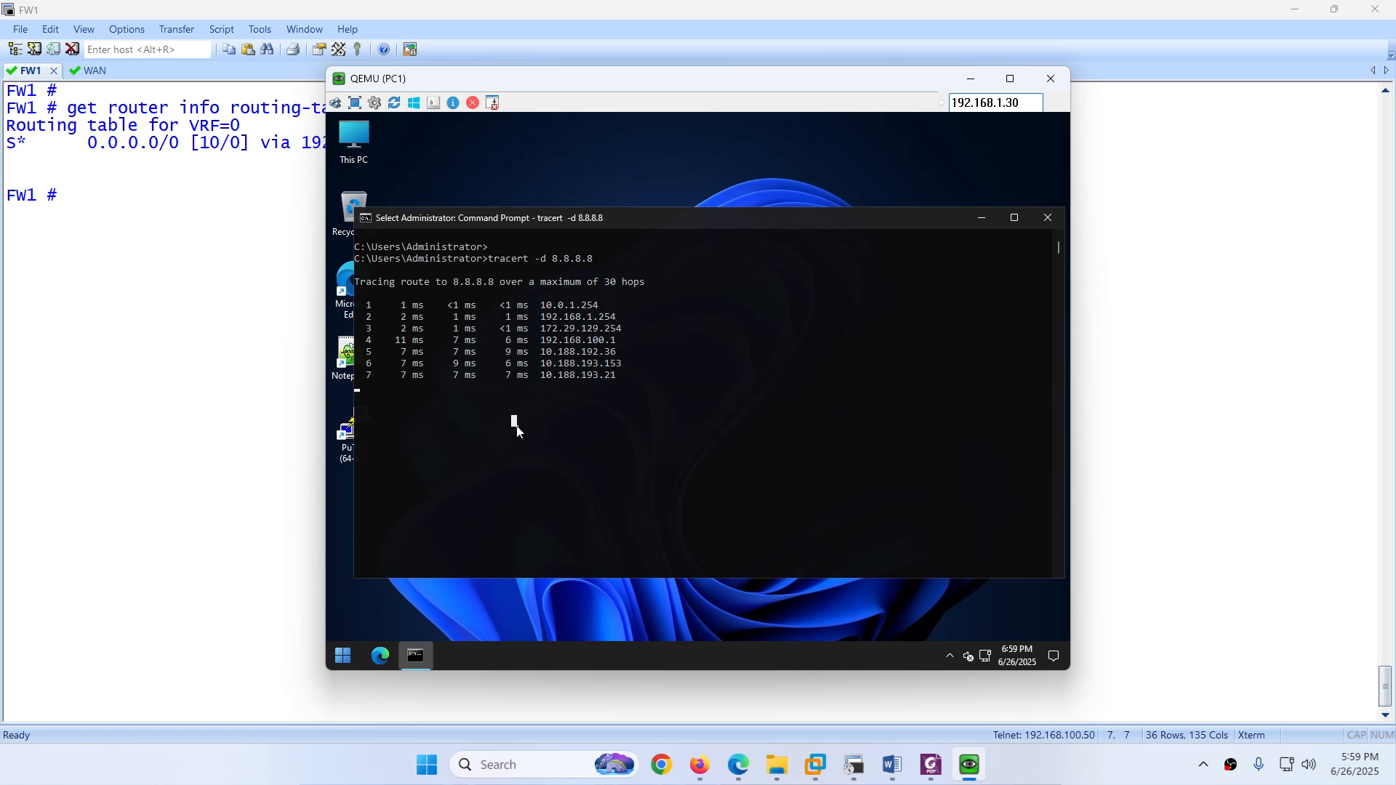
right_click(521, 444)
key("ctrl+c")
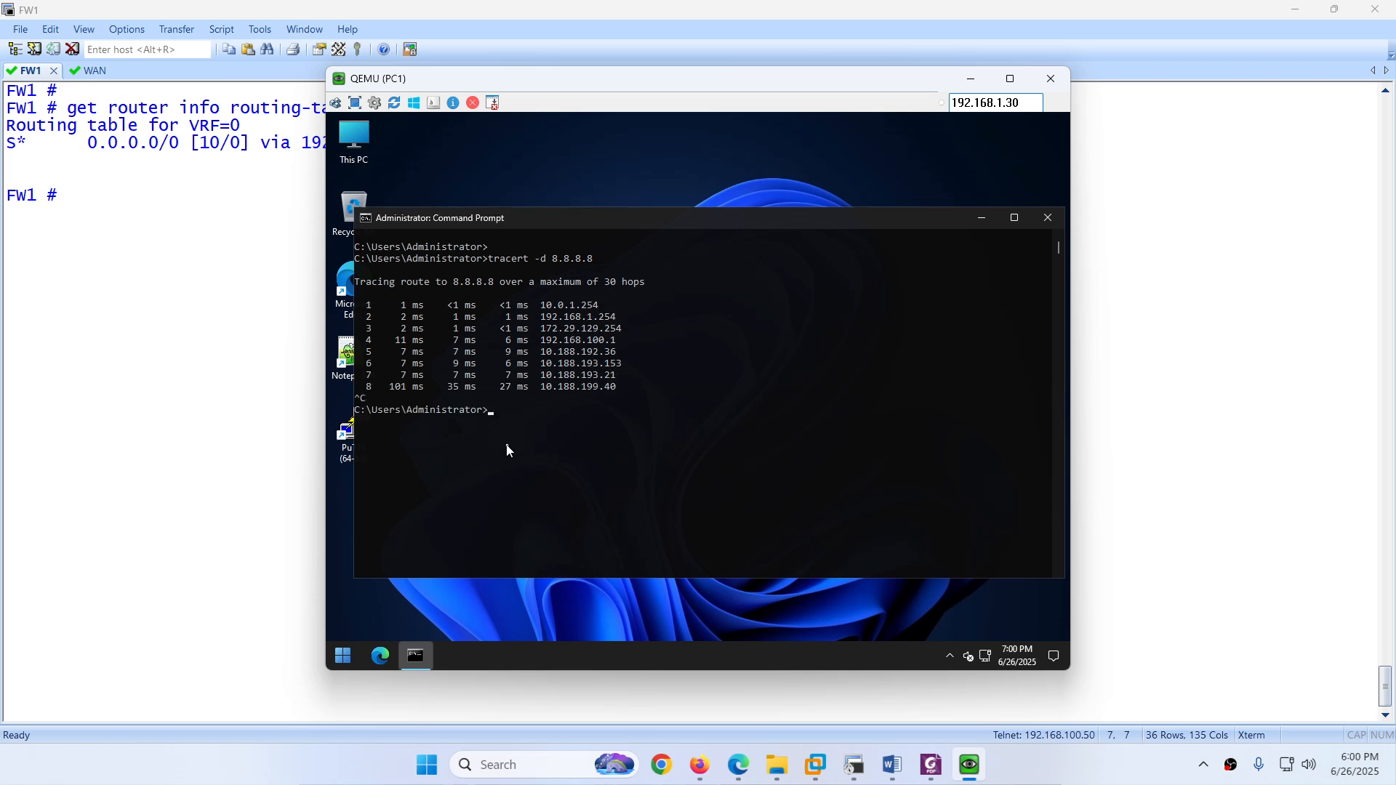
left_click(738, 765)
Step: Open PC2's console from the EVE topology and unlock it with its password
left_click(174, 14)
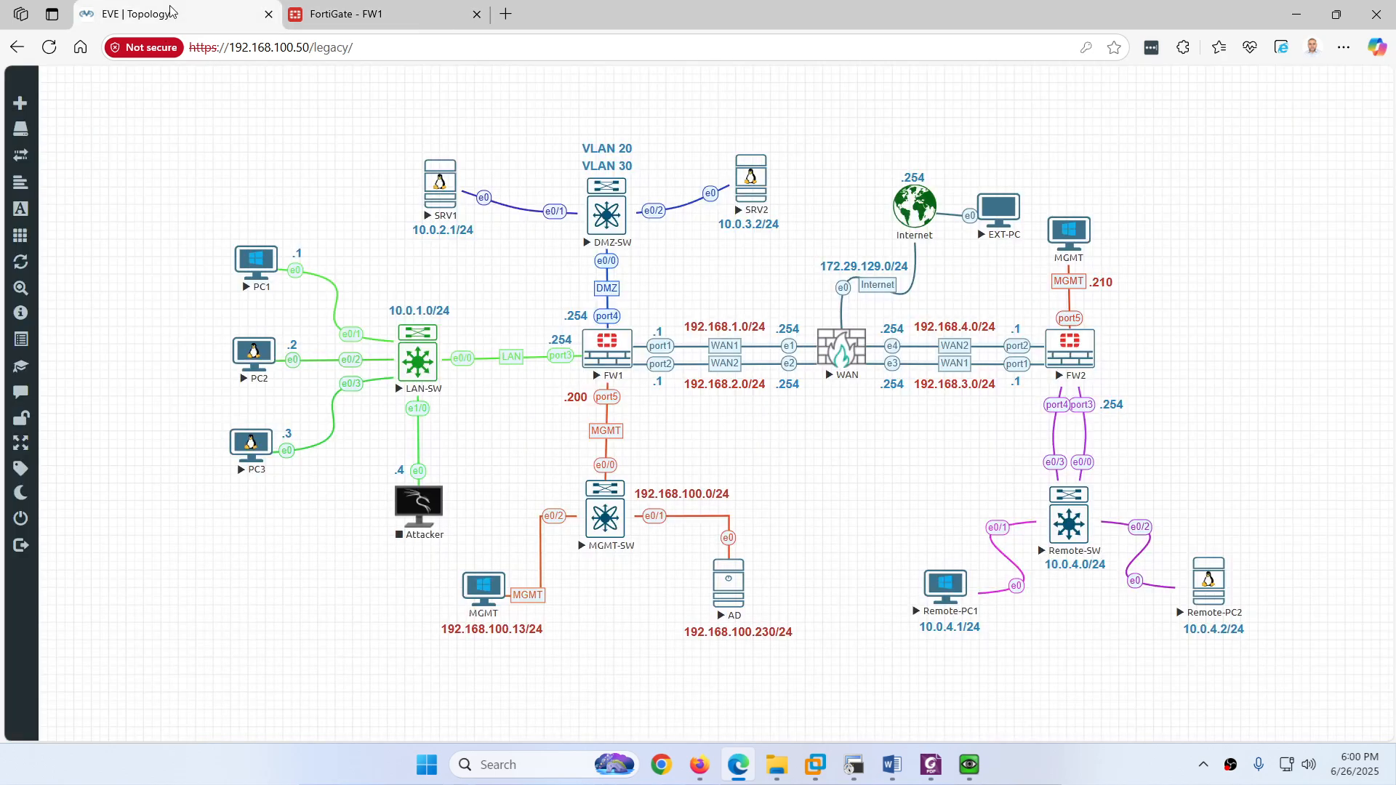
left_click(266, 354)
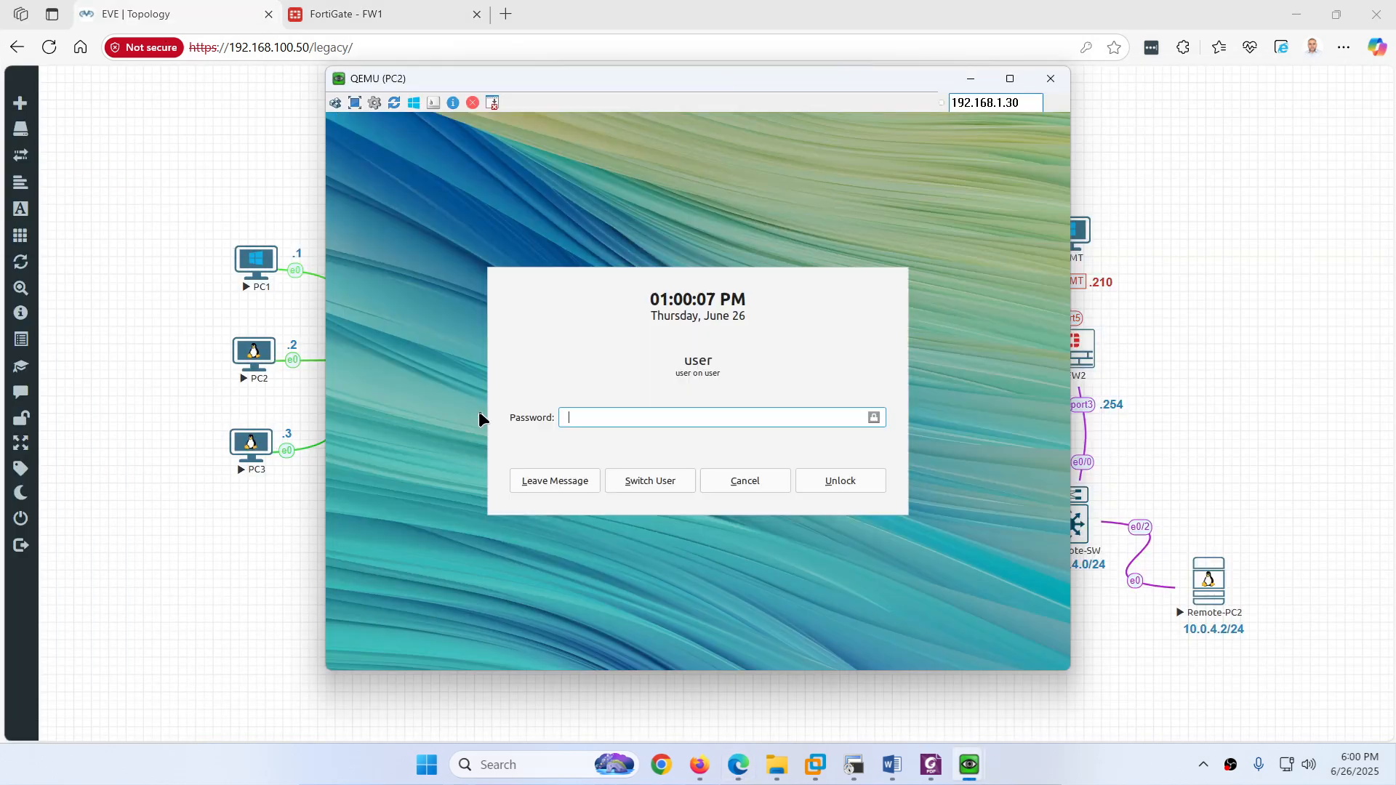
type("•••••••")
key("Return")
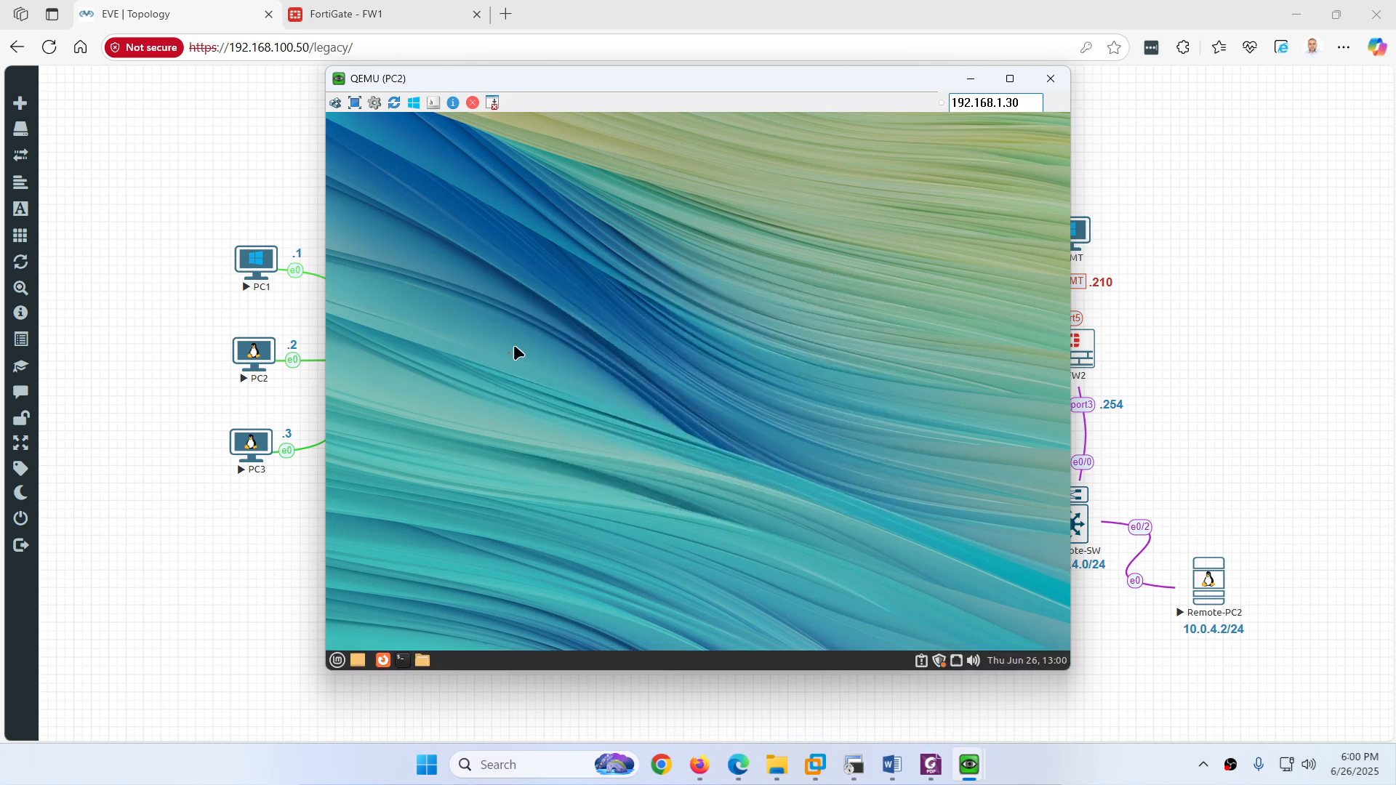
Step: Run 'traceroute 8.8.8.8 -n' on PC2 and confirm hop 2 is 192.168.1.254
left_click(405, 658)
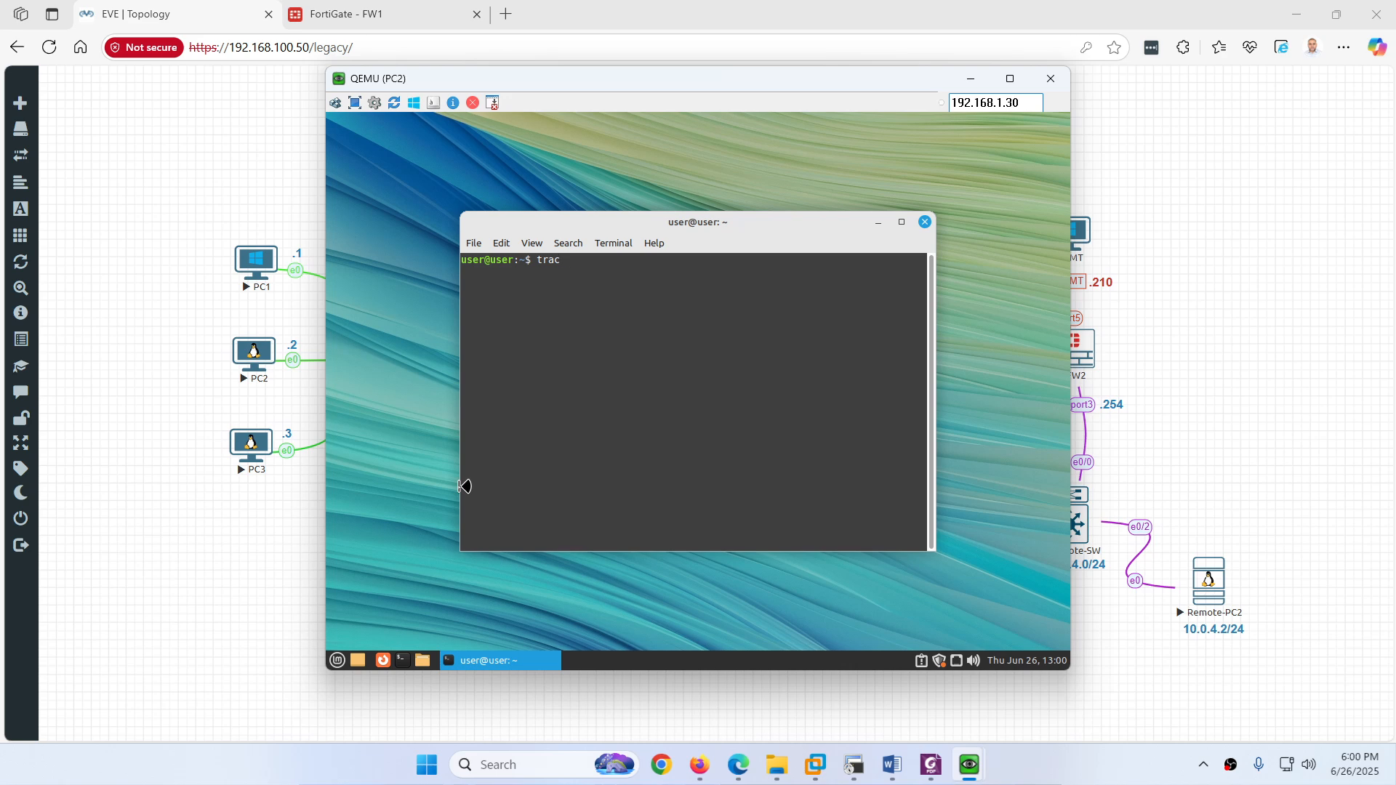
type("traceroute 8.8.8.8 -n")
key("Return")
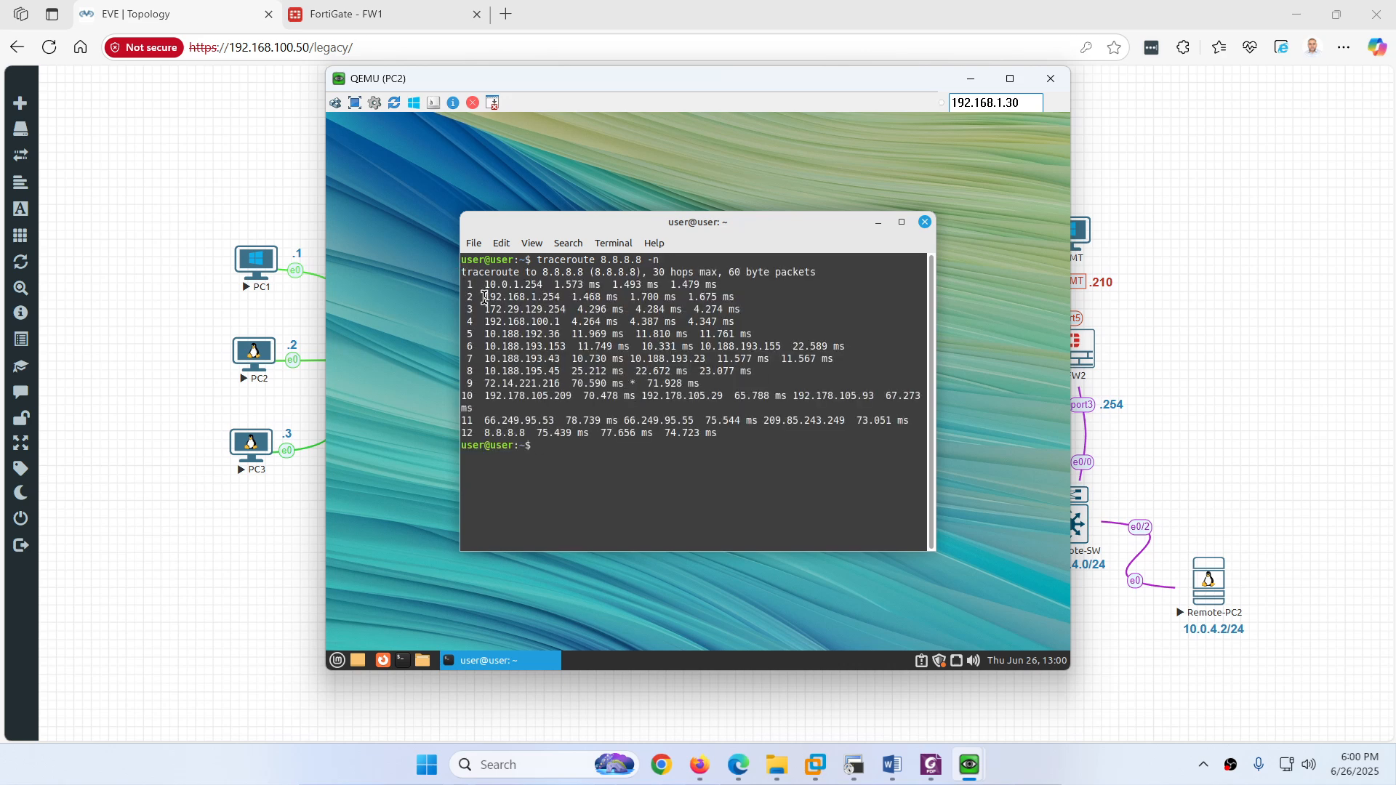
left_click_drag(508, 297, 566, 300)
left_click(251, 442)
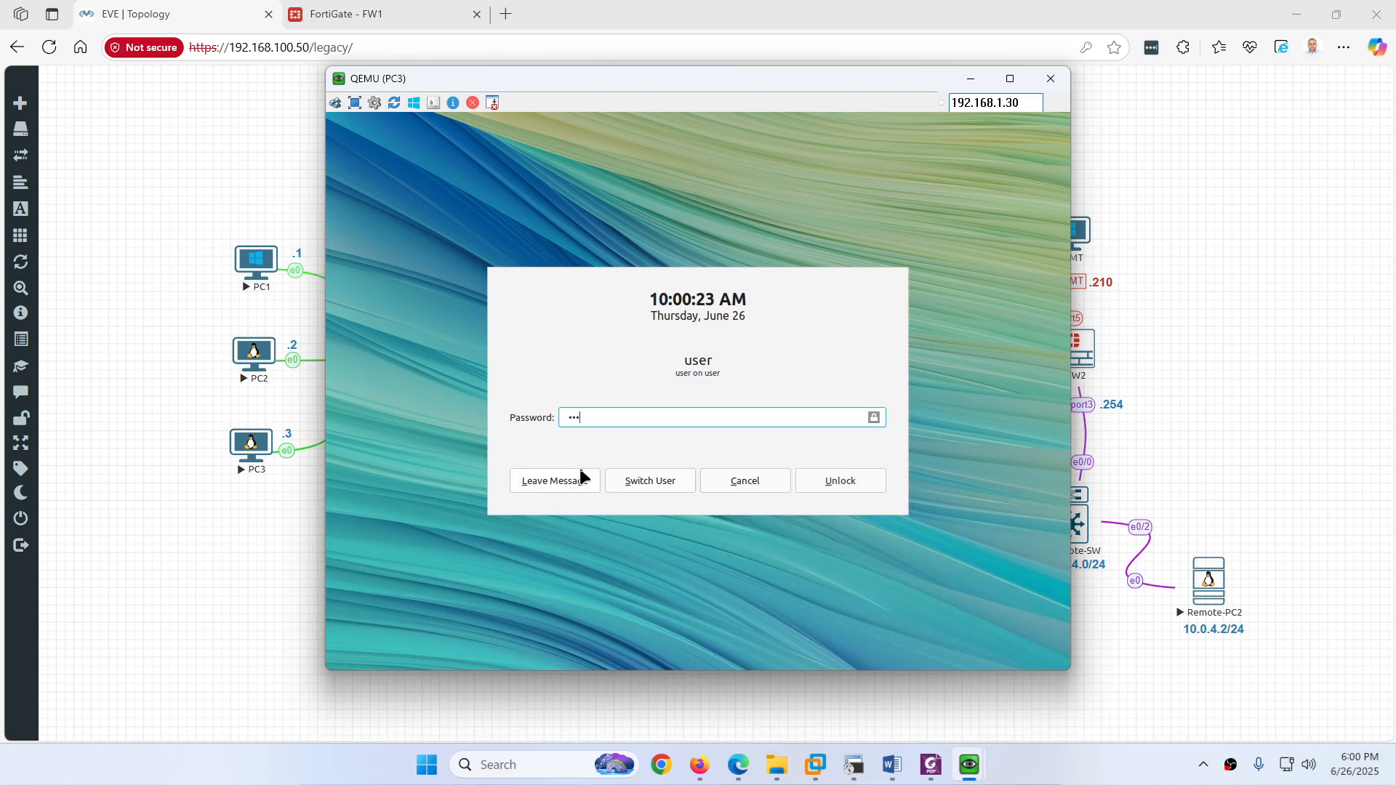
Step: Unlock PC3, run 'traceroute 8.8.8.8 -n', and confirm hop 2 is 192.168.1.254
key("Return")
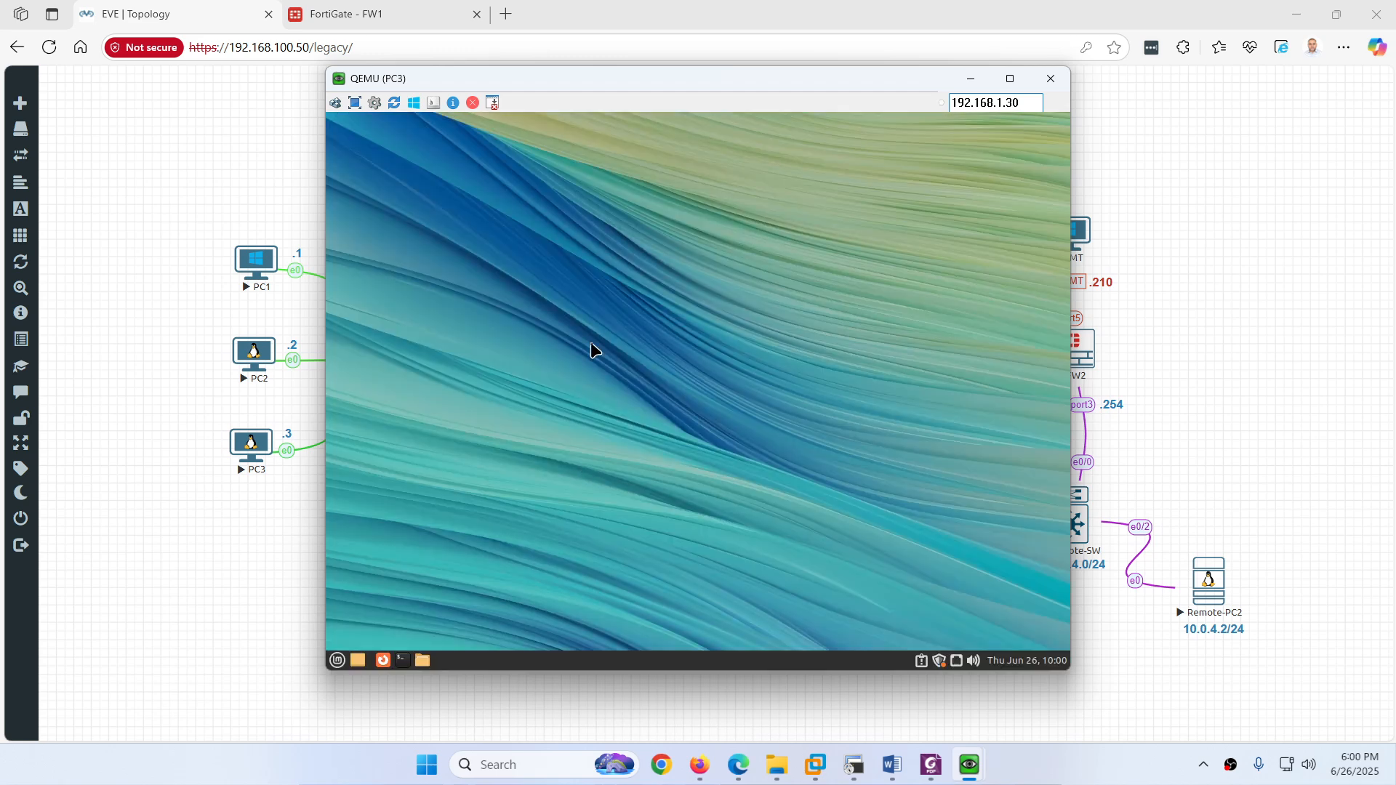
left_click(405, 659)
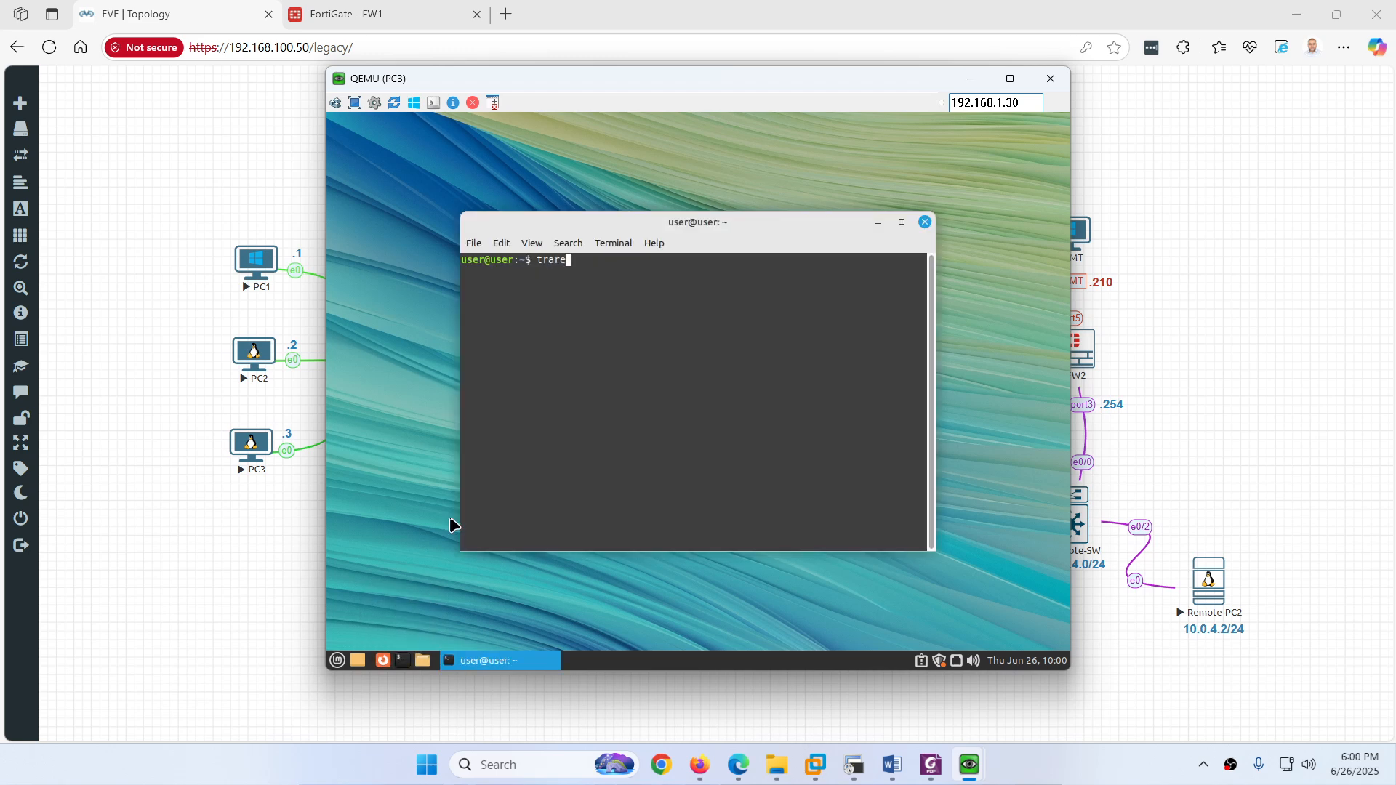
type("traceroute 8.8.8.8 -n")
key("Return")
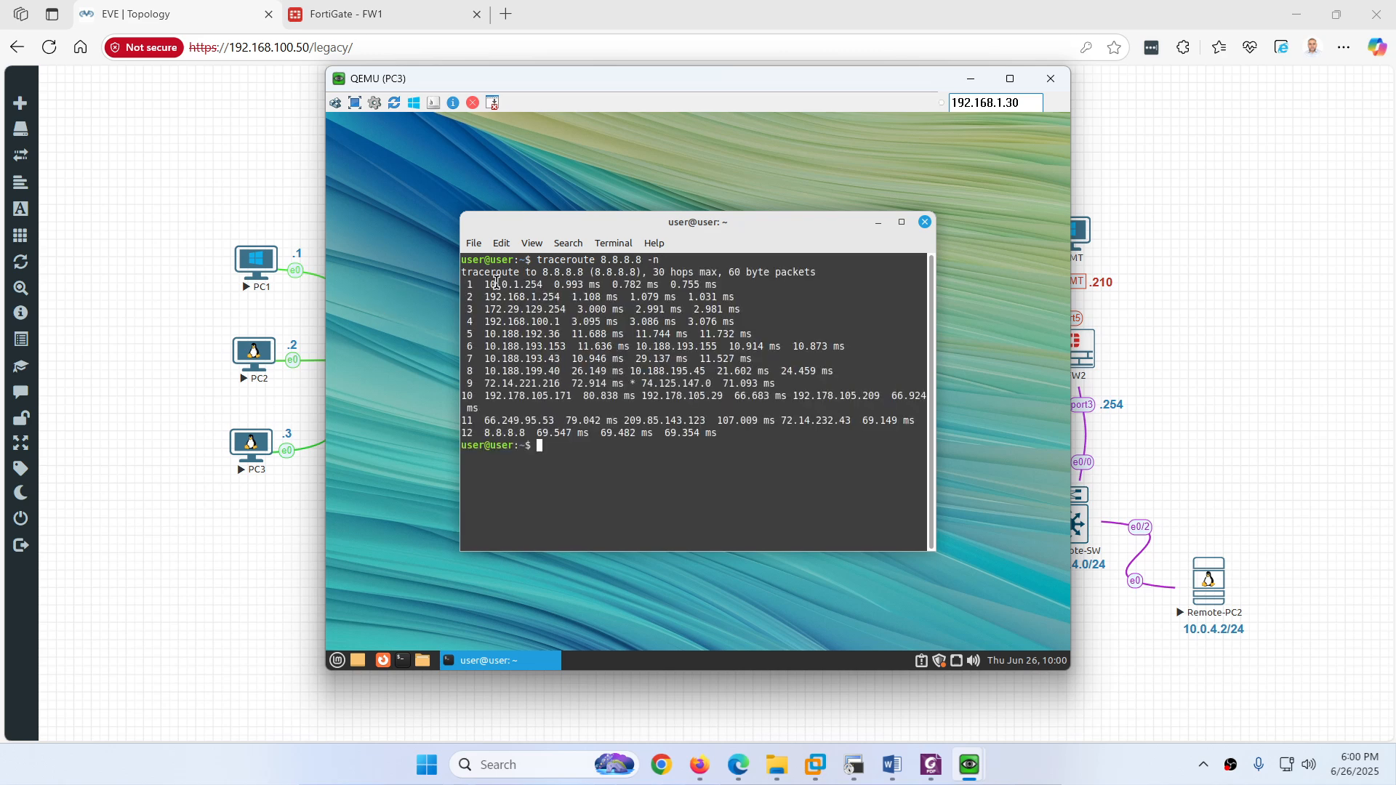
left_click_drag(513, 297, 560, 296)
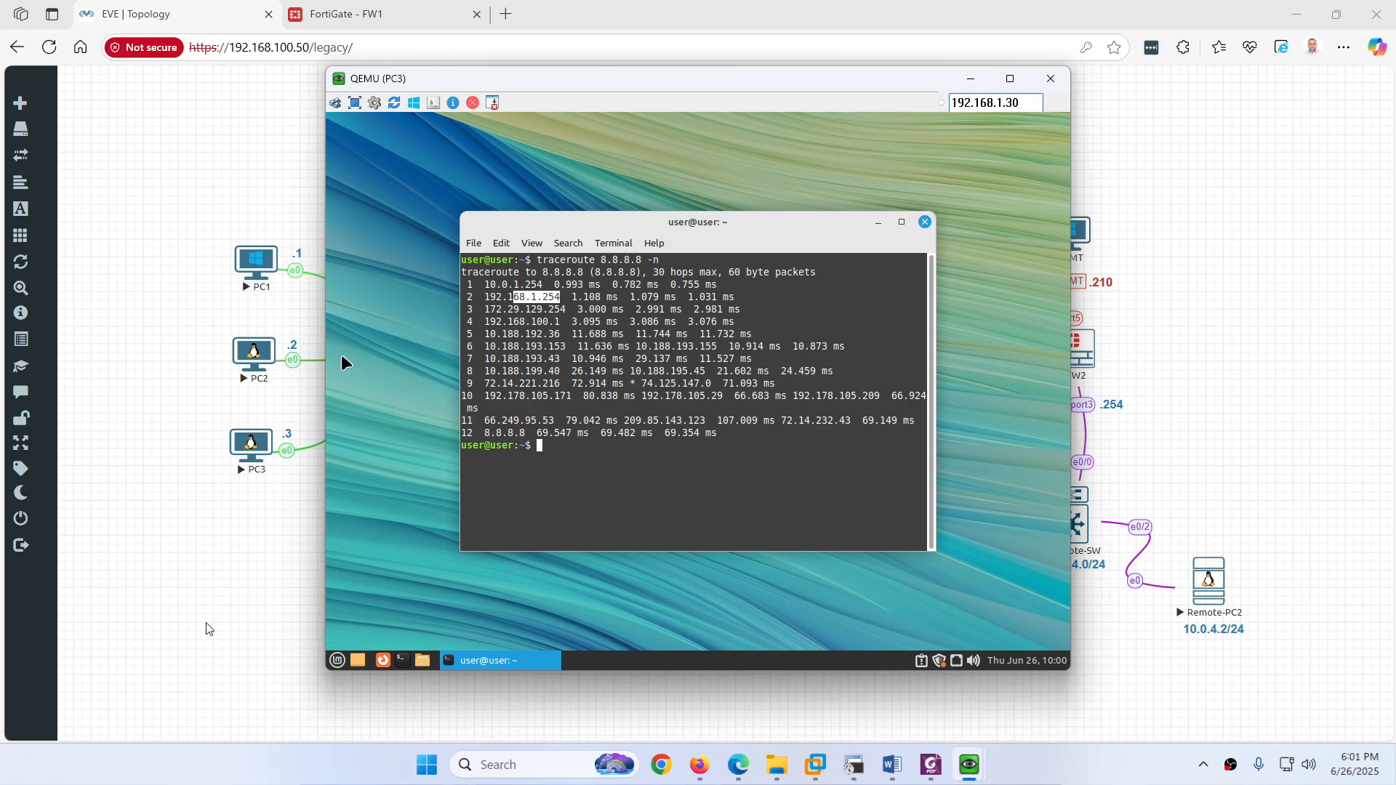
left_click(227, 611)
Step: Open FW1's Forward Traffic log and look over the LAN hosts' traffic entries
left_click(411, 514)
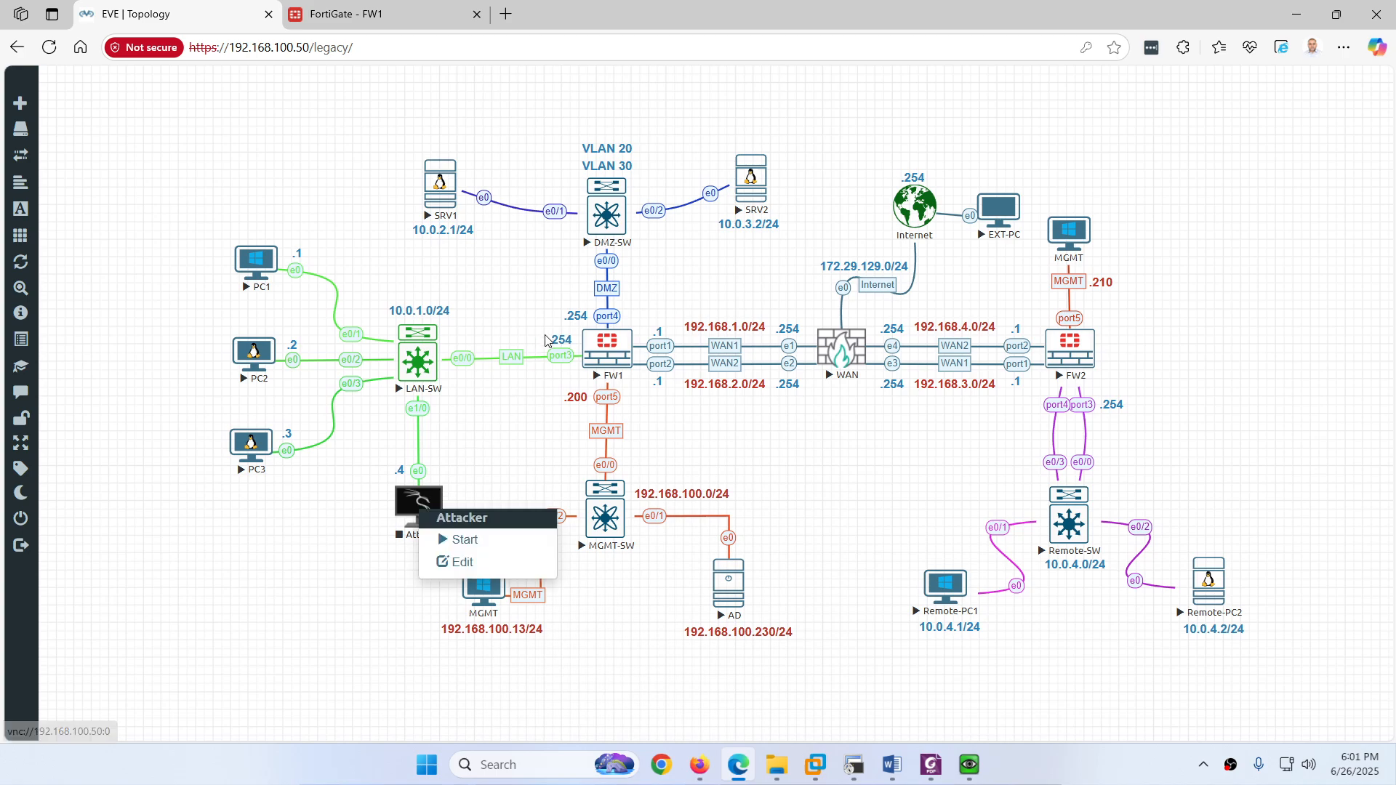
left_click(346, 561)
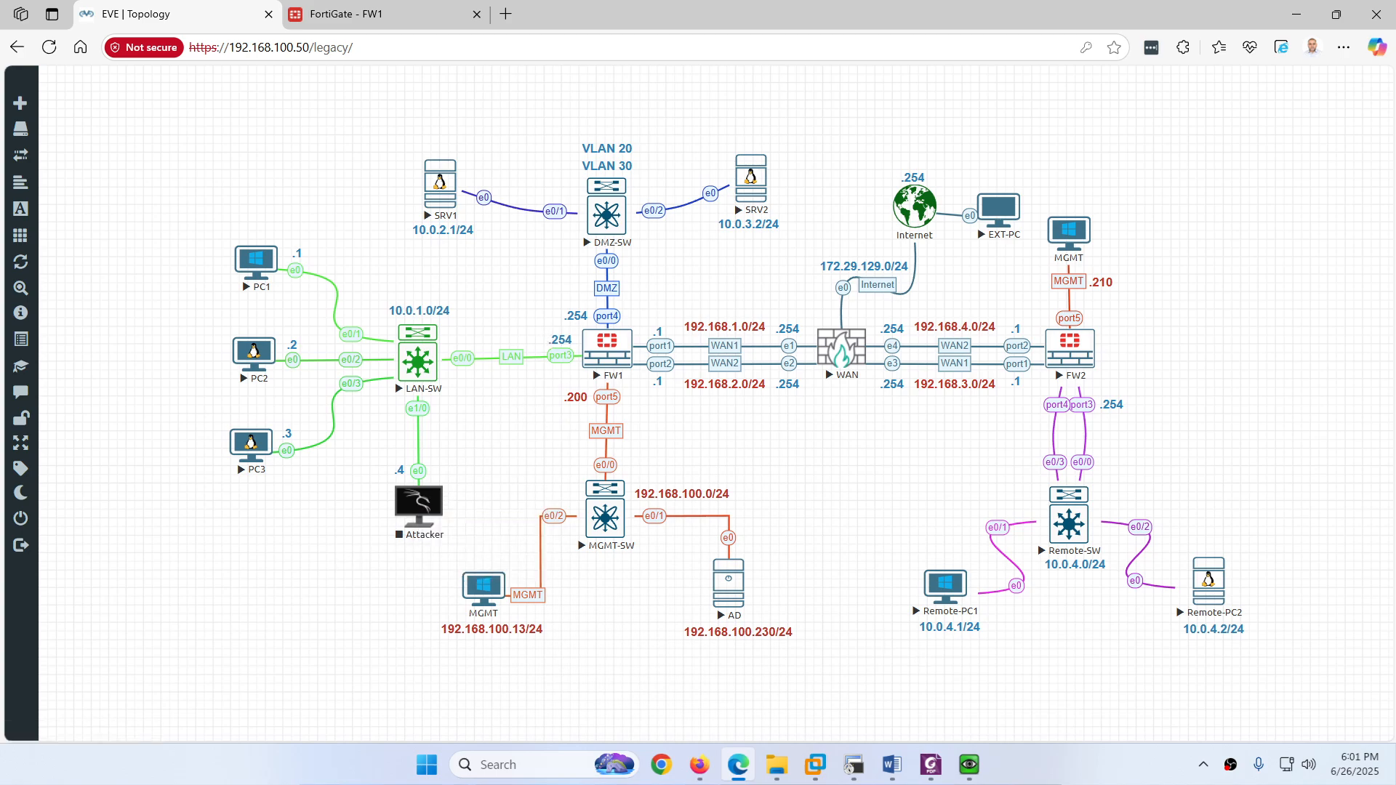
left_click(377, 22)
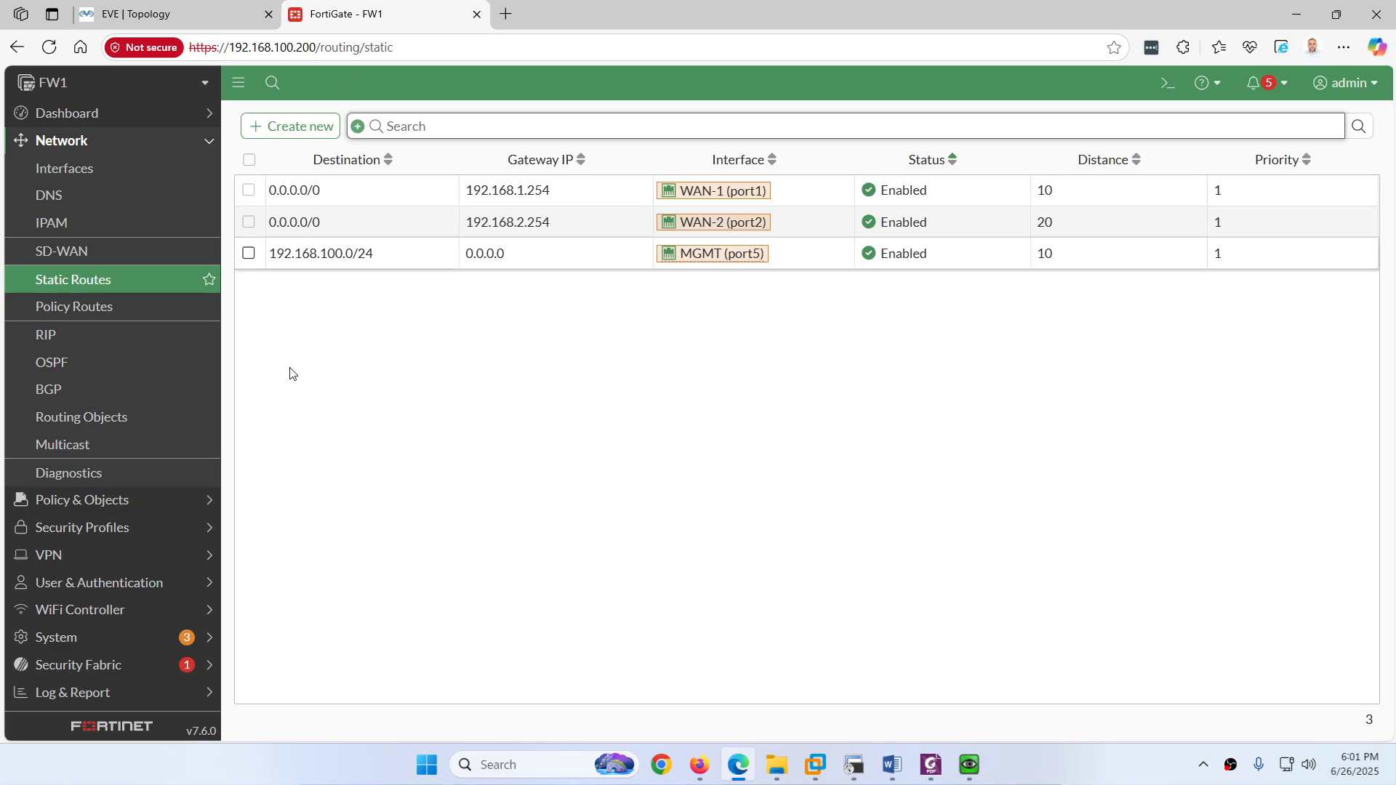
left_click(86, 693)
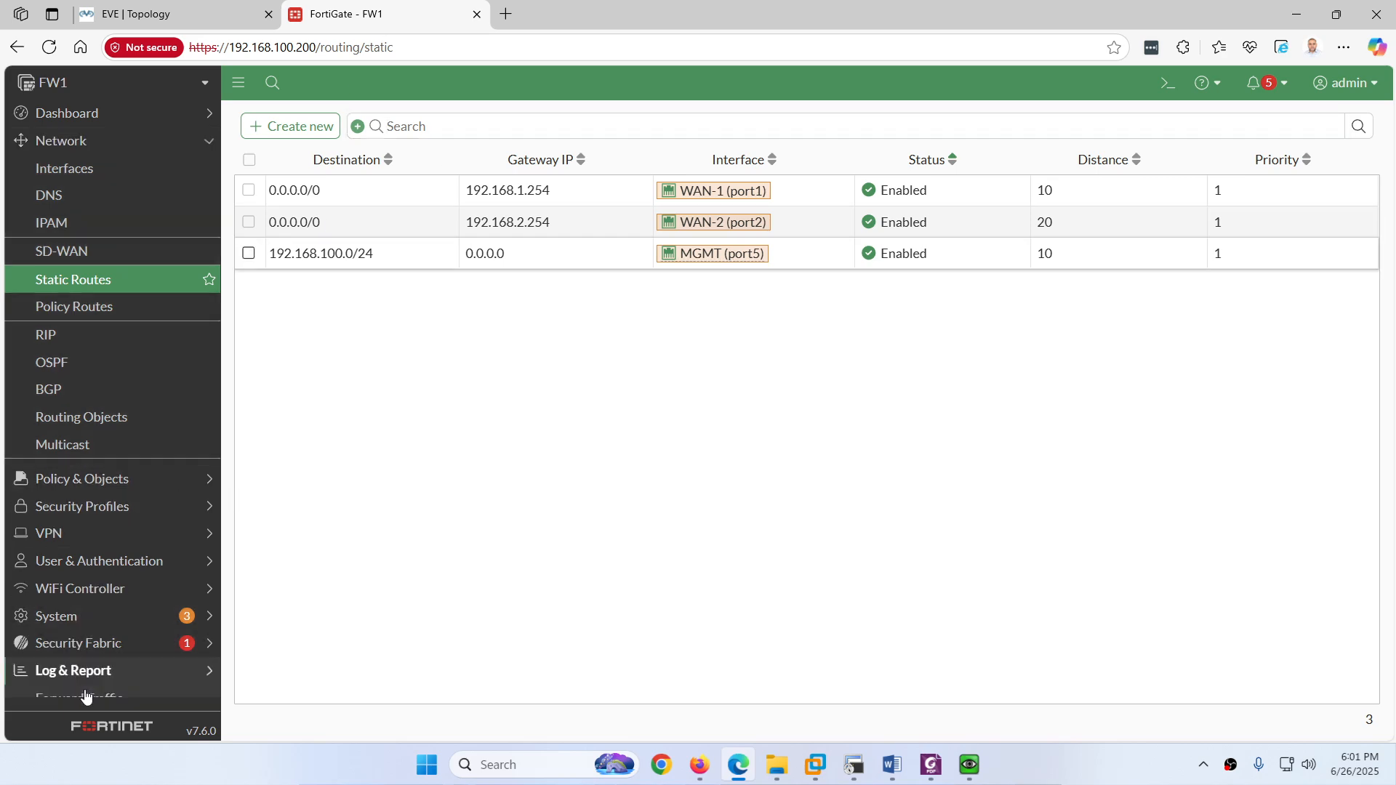
left_click(103, 391)
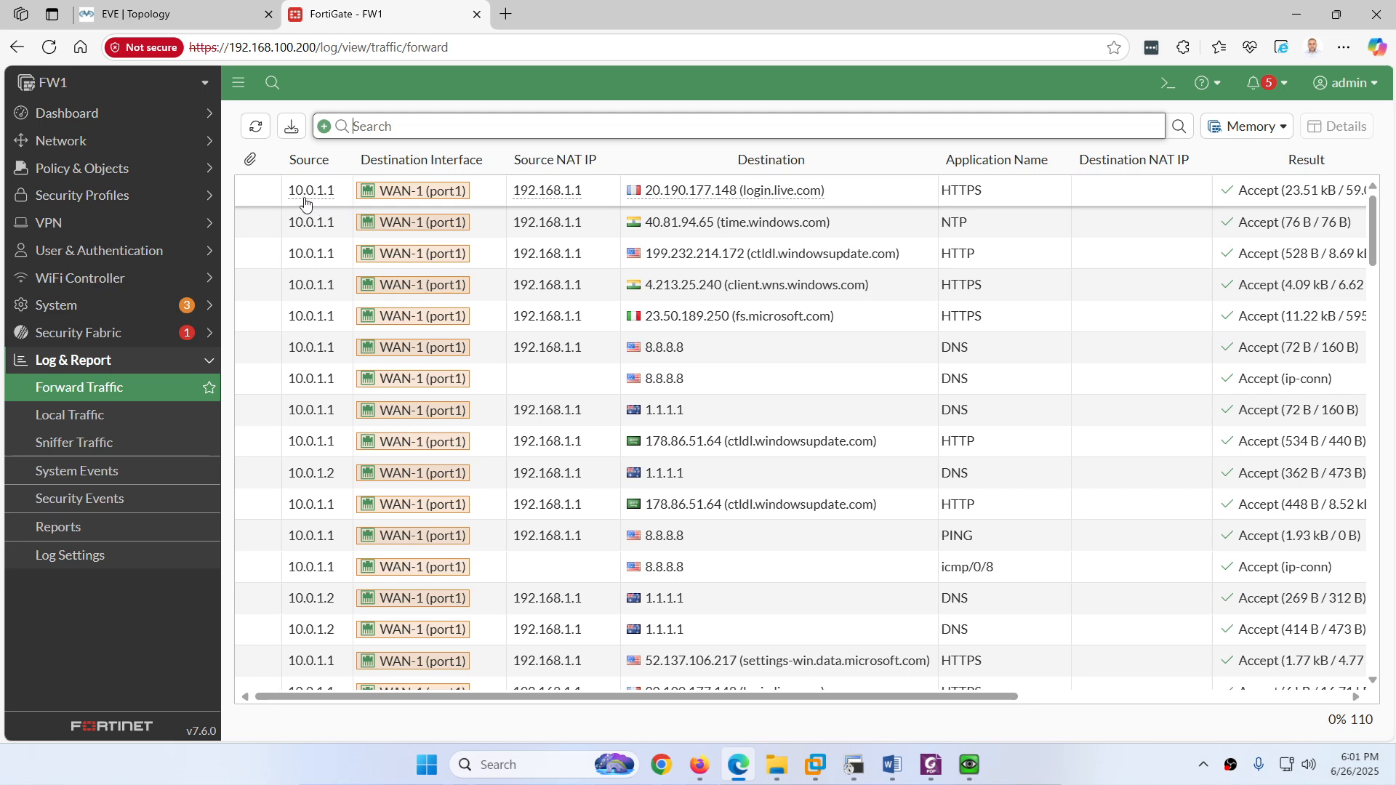
mouse_move(331, 204)
mouse_move(324, 489)
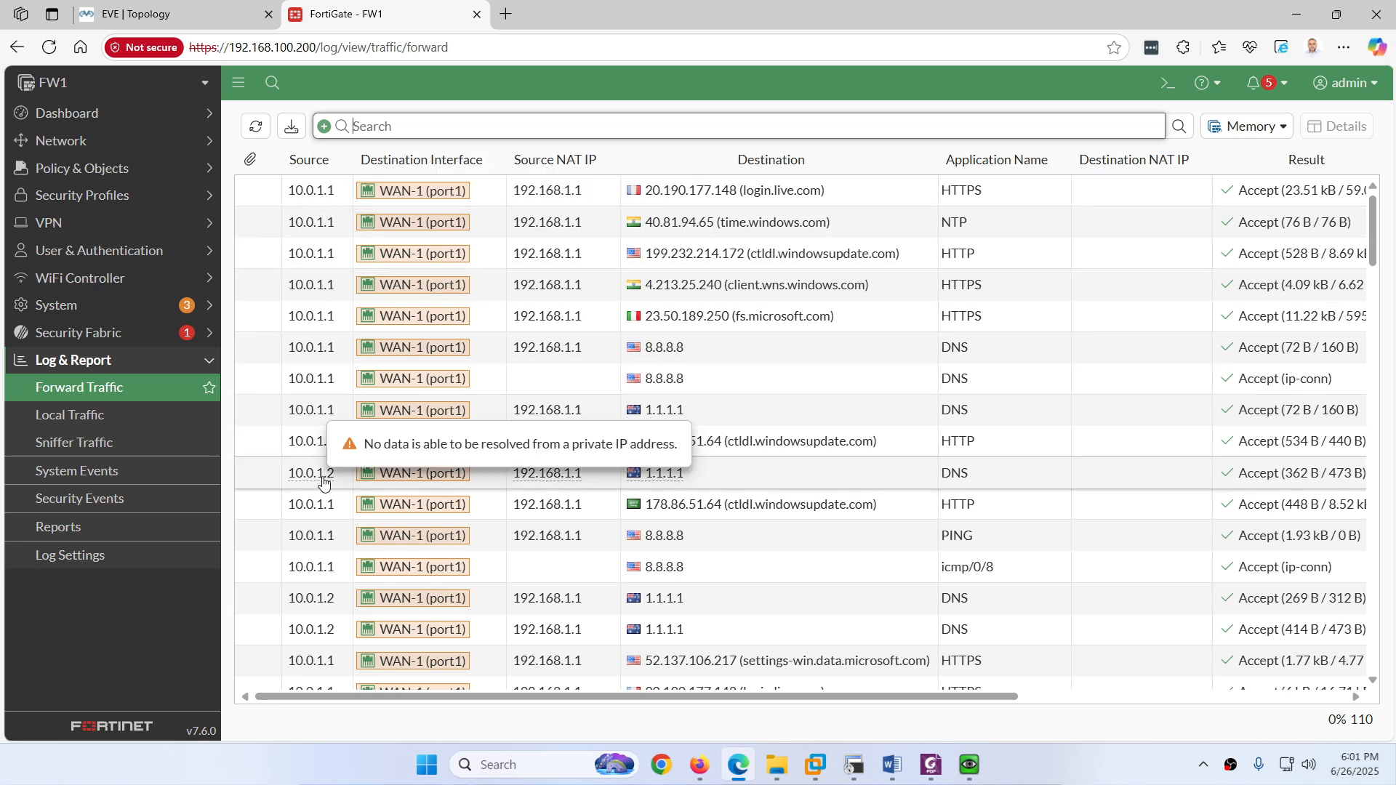
scroll(324, 614, "down", 3)
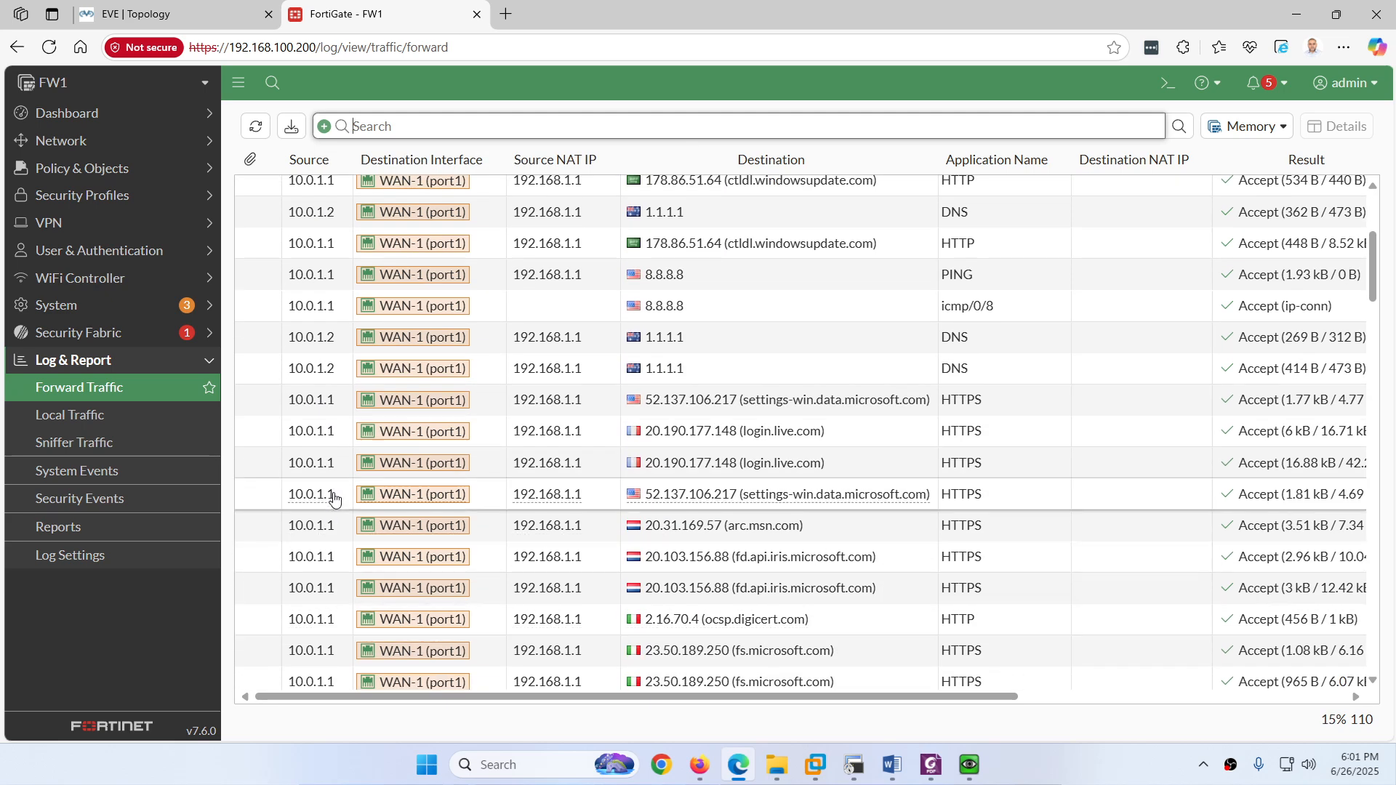
scroll(422, 218, "up", 3)
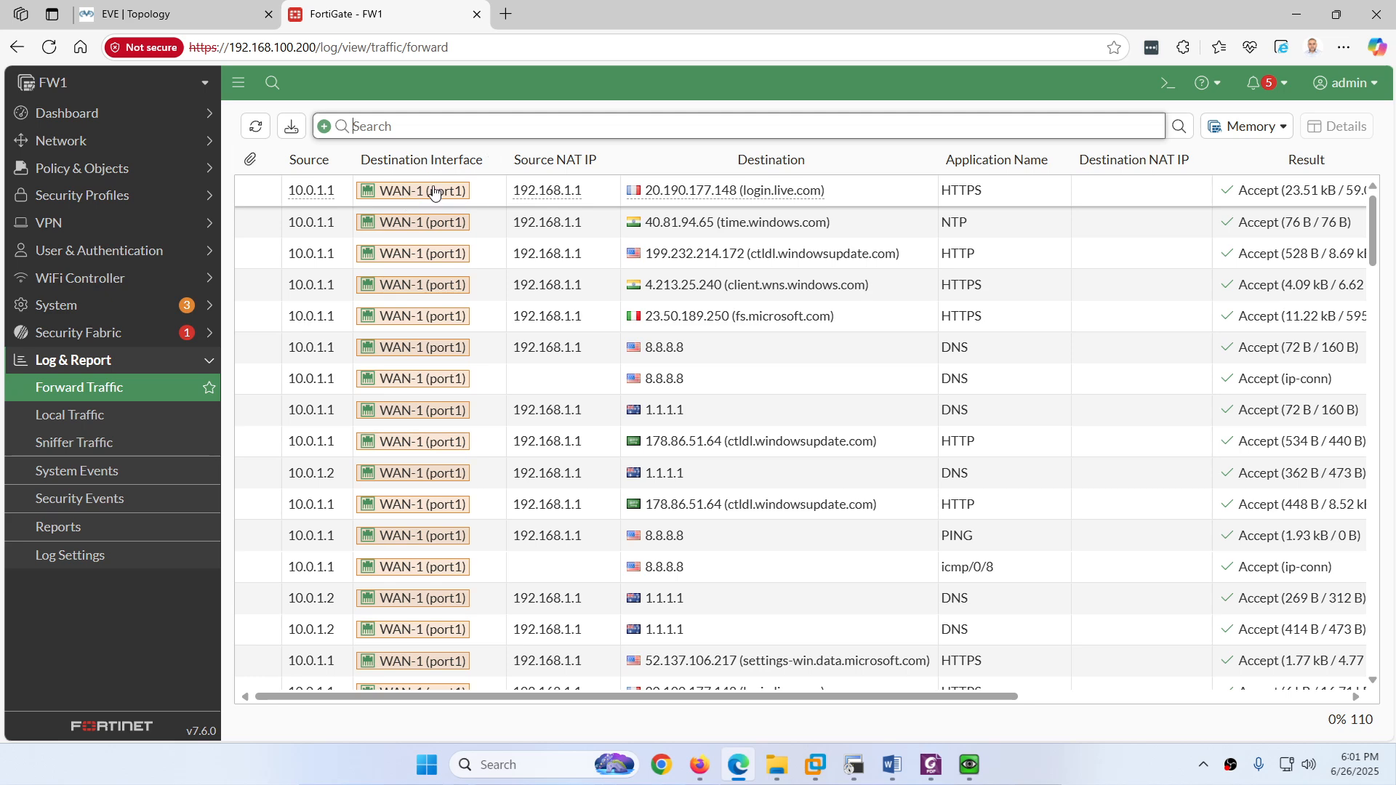
mouse_move(441, 203)
Step: Browse the log's column settings without changes, then confirm 10.0.1.x traffic exits WAN-1 (port1)
left_click(249, 163)
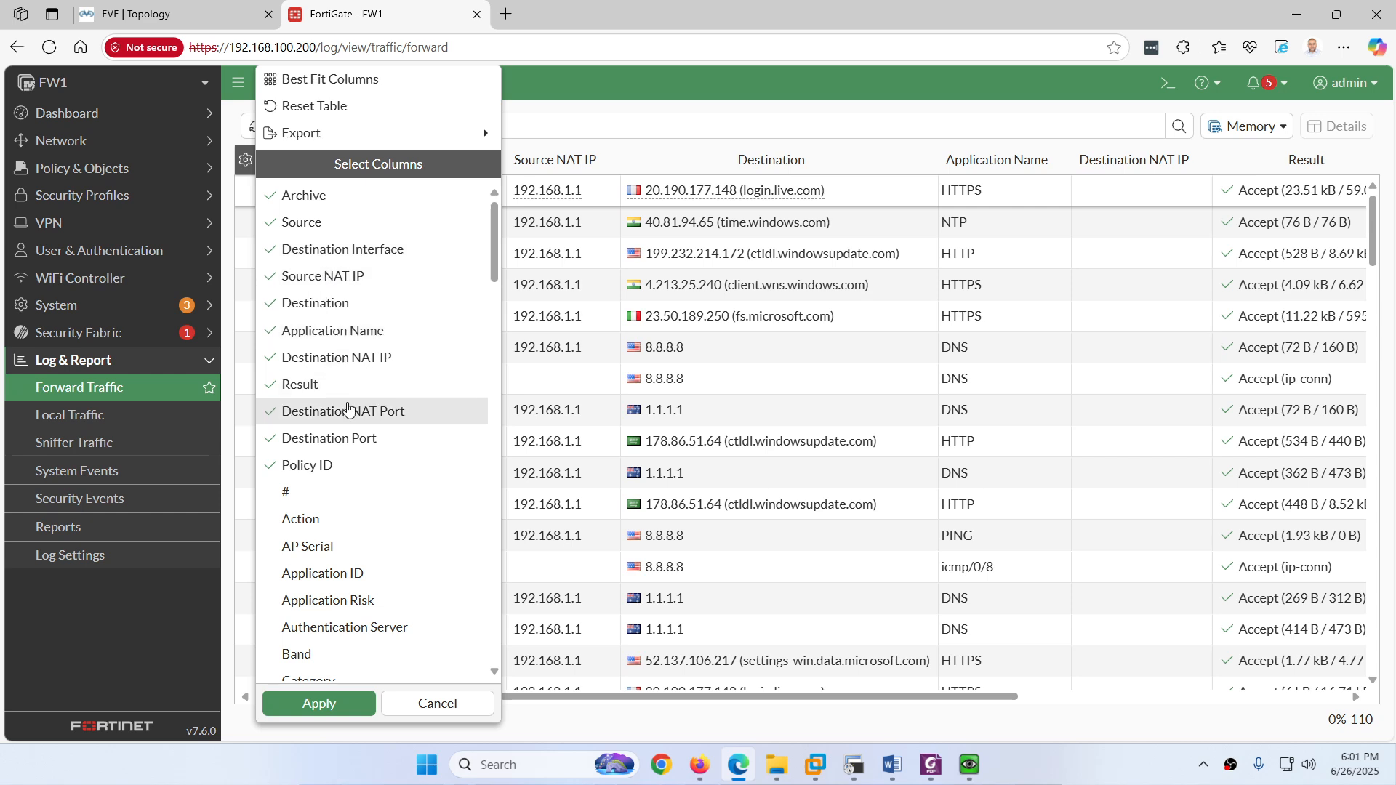
scroll(353, 405, "down", 2)
scroll(354, 405, "down", 8)
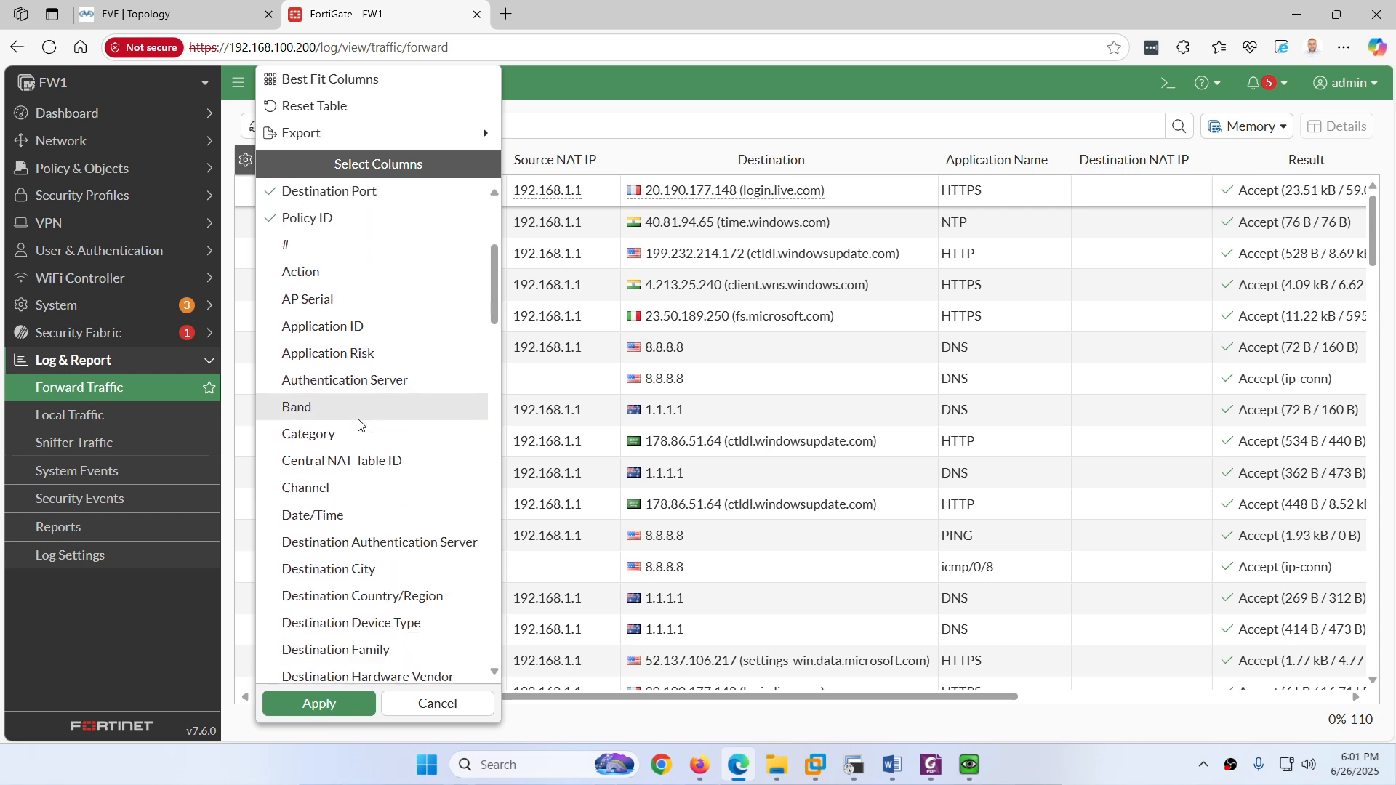
scroll(347, 386, "down", 3)
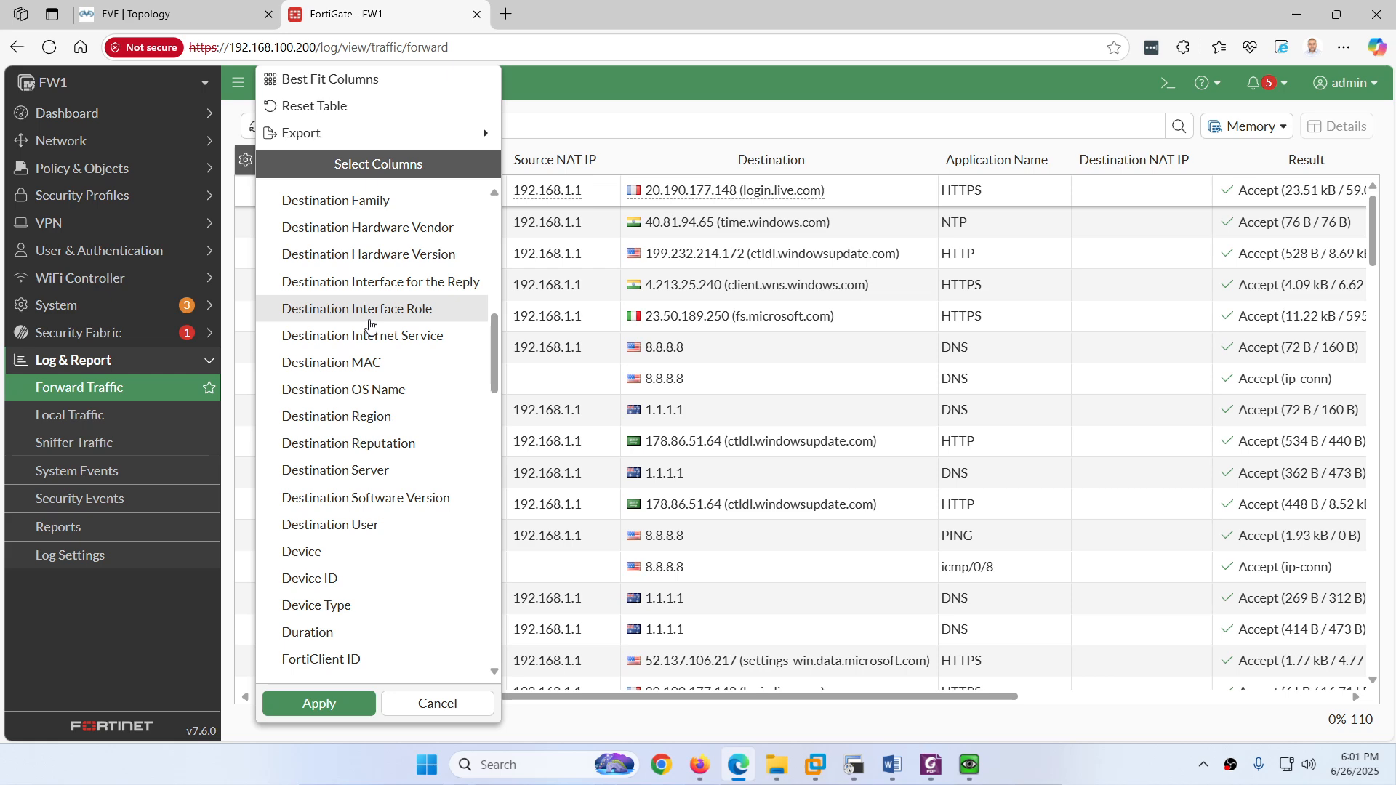
scroll(372, 324, "up", 2)
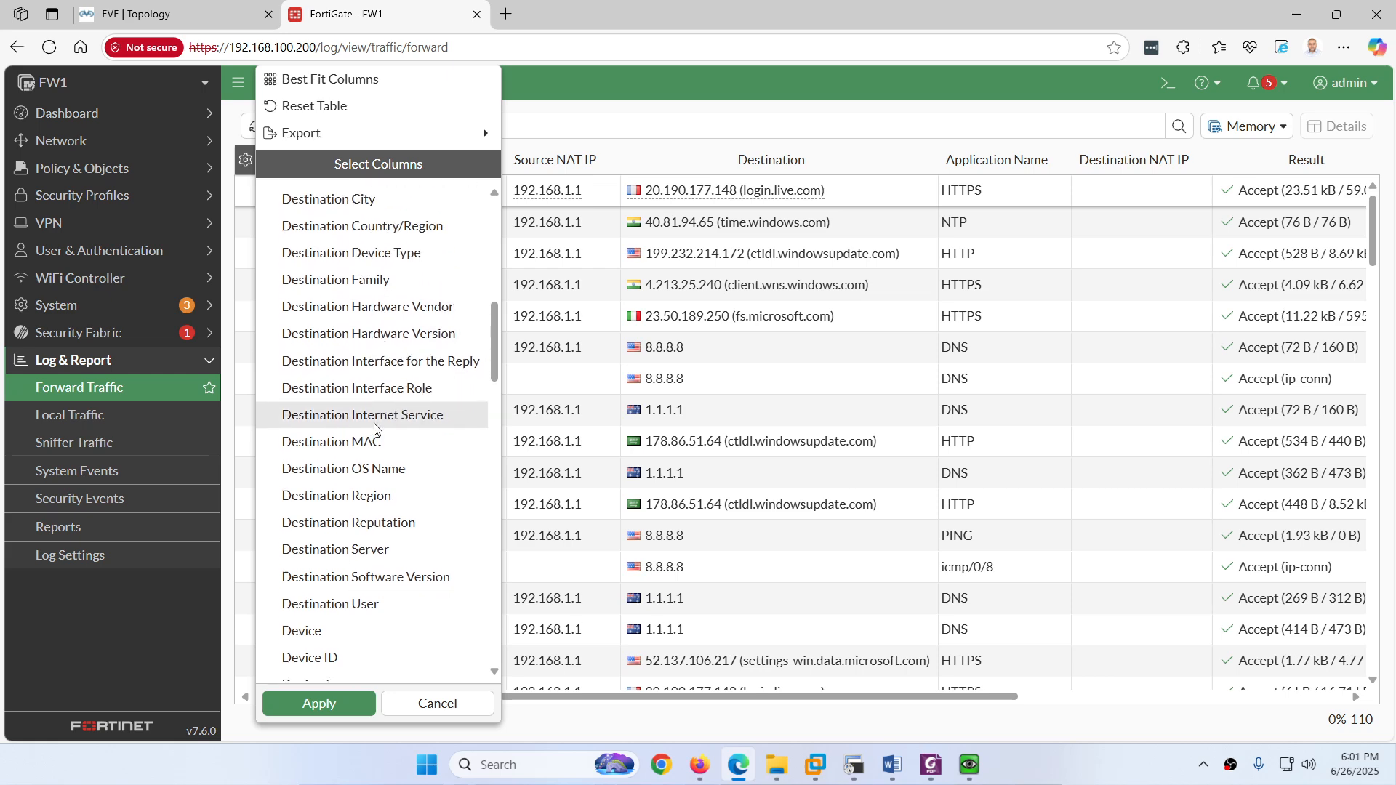
scroll(374, 429, "down", 20)
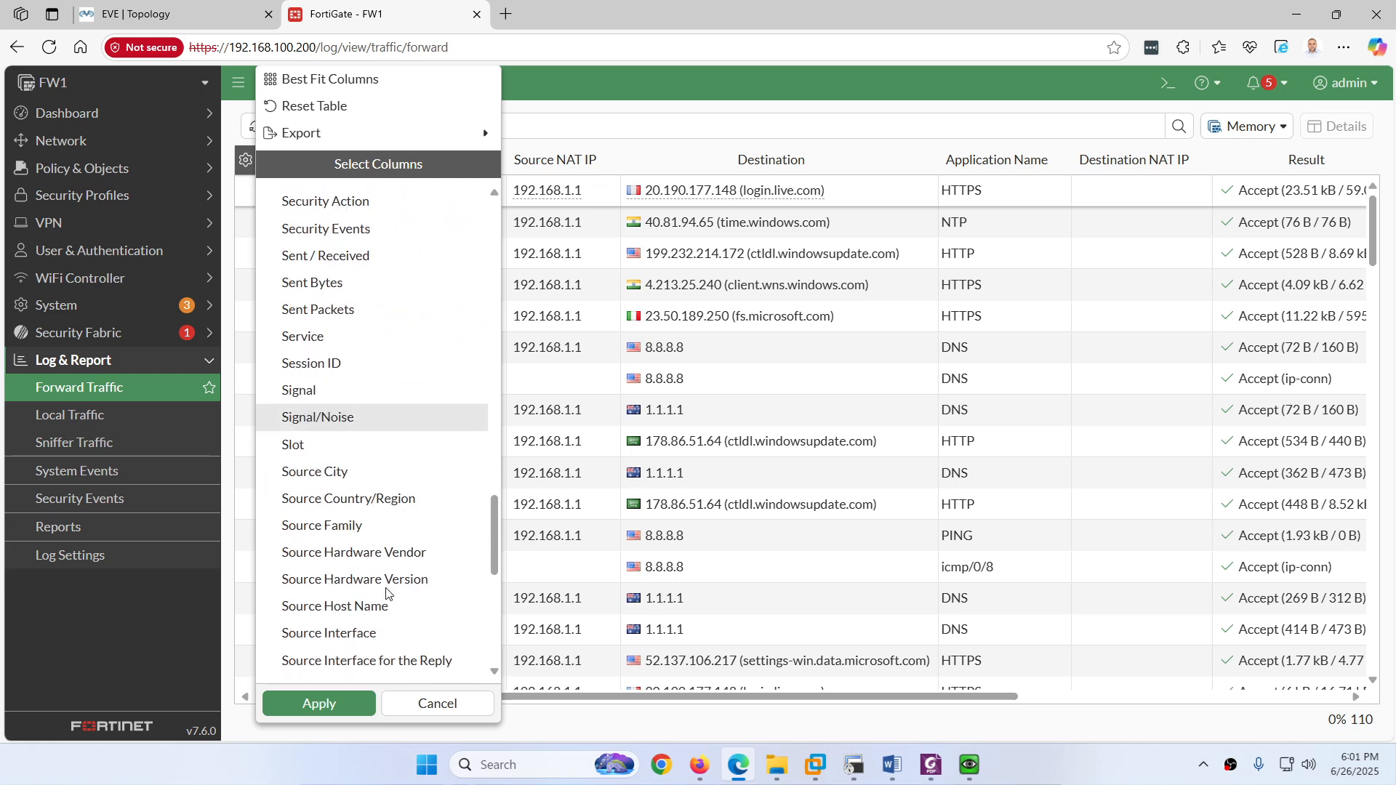
scroll(387, 594, "down", 5)
left_click(437, 704)
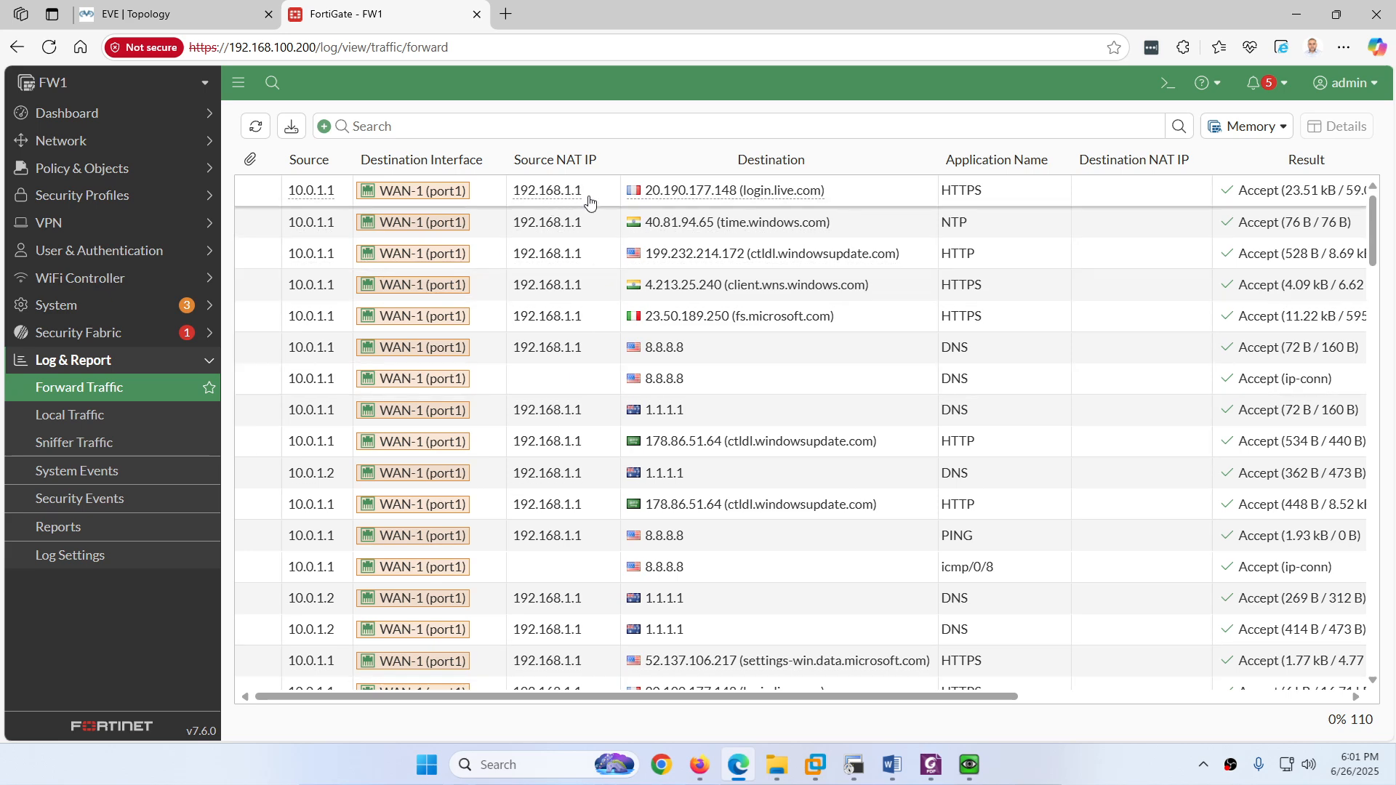
mouse_move(579, 203)
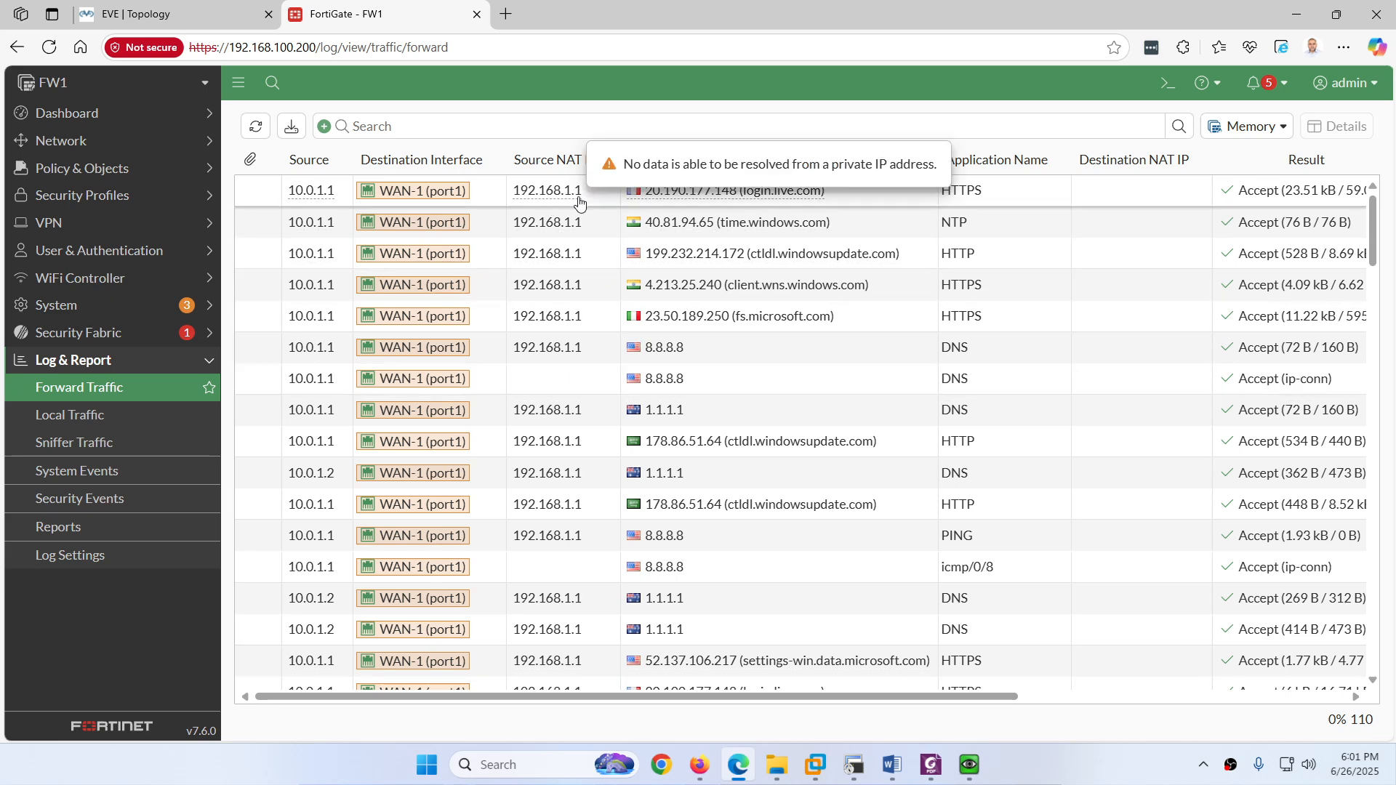
scroll(571, 351, "down", 10)
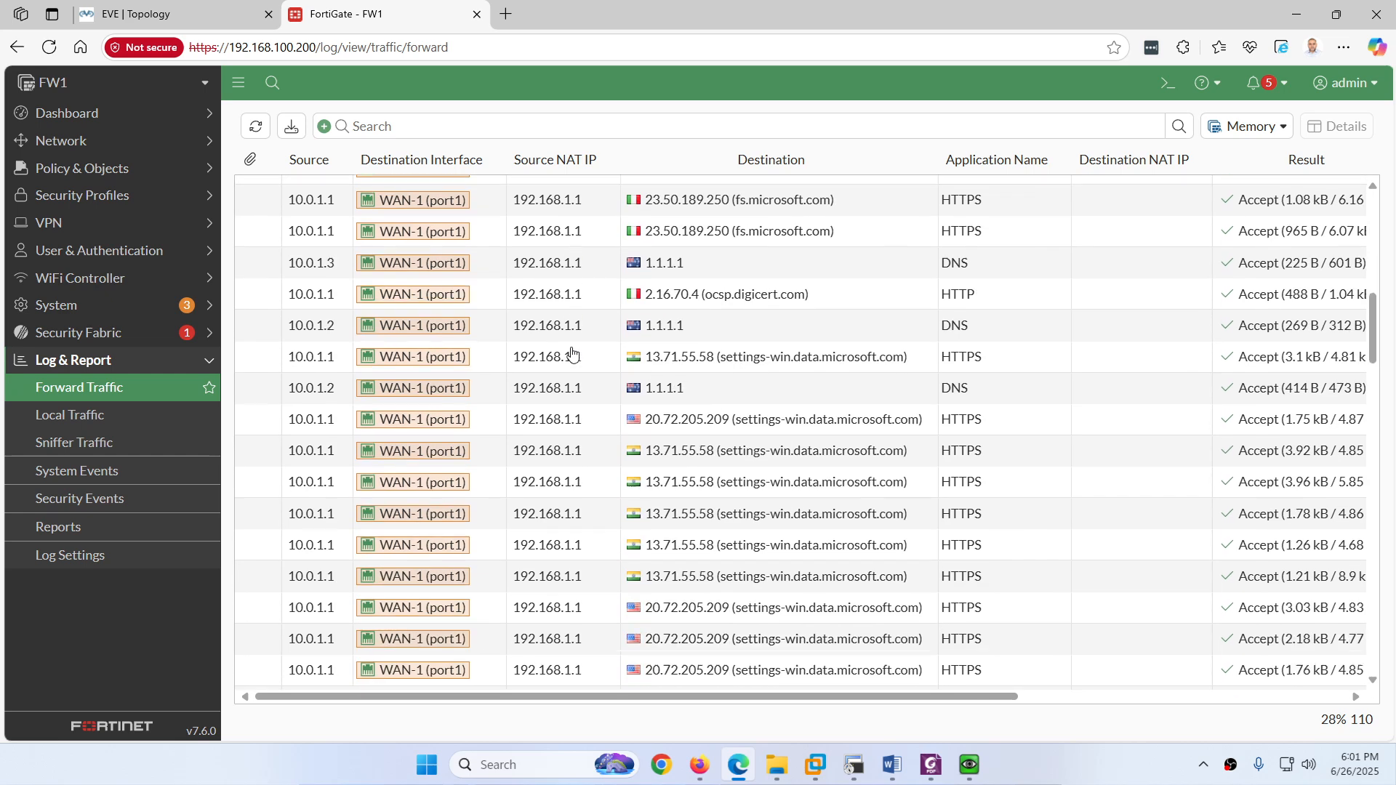
scroll(571, 351, "up", 10)
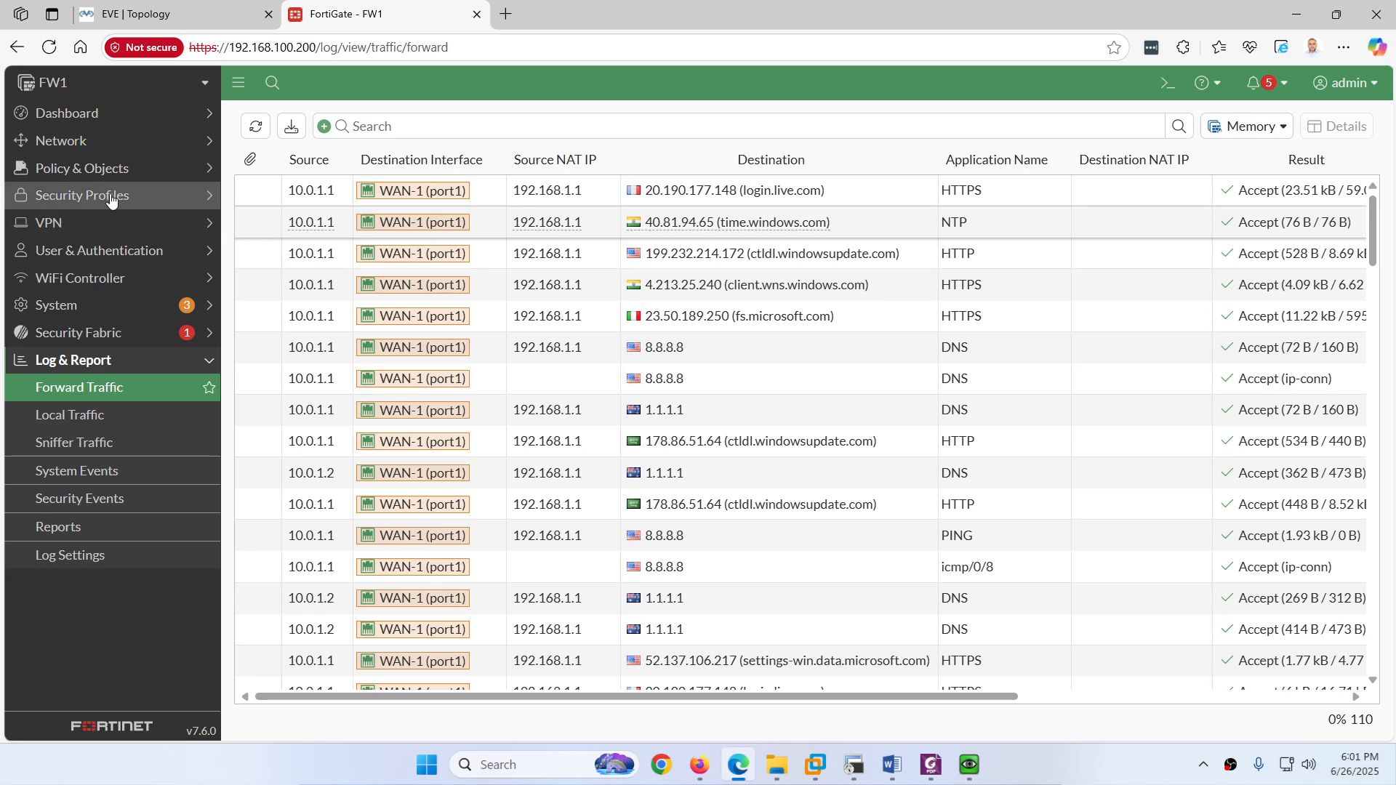
Step: Open FortiView Sessions to see live 10.0.1.x sessions leaving via WAN-1 (port1)
left_click(103, 115)
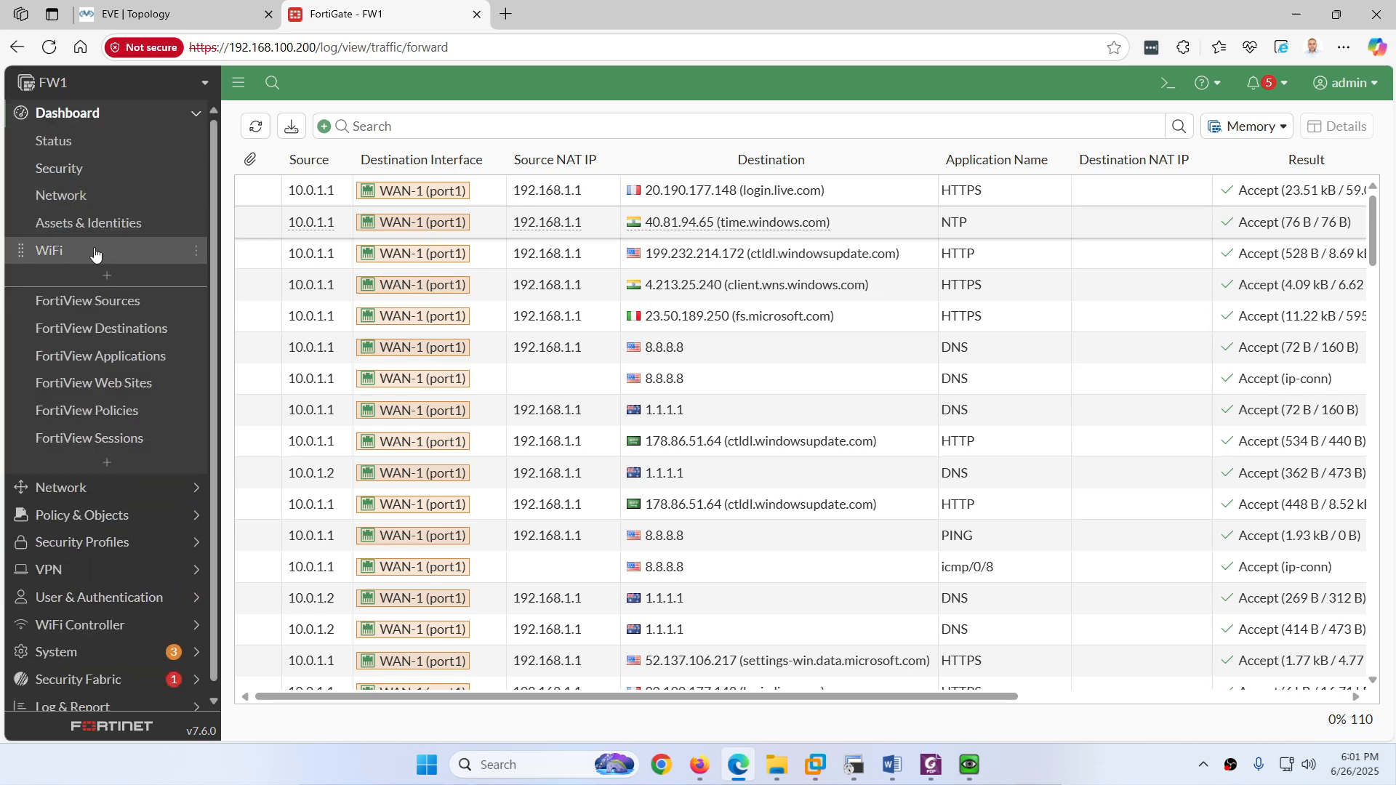
left_click(117, 438)
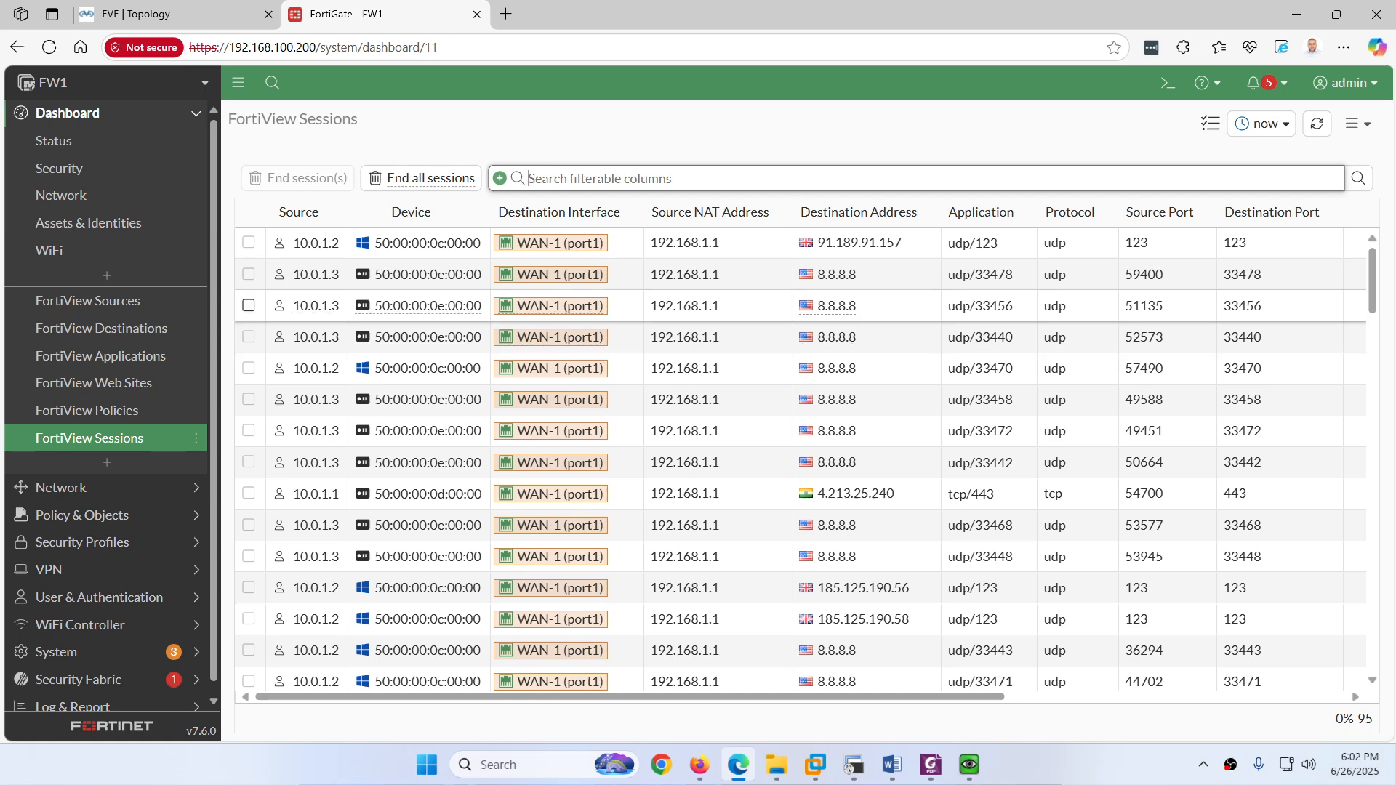
Step: Clear PC1's command prompt with cls and start a continuous ping to 8.8.8.8
mouse_move(971, 767)
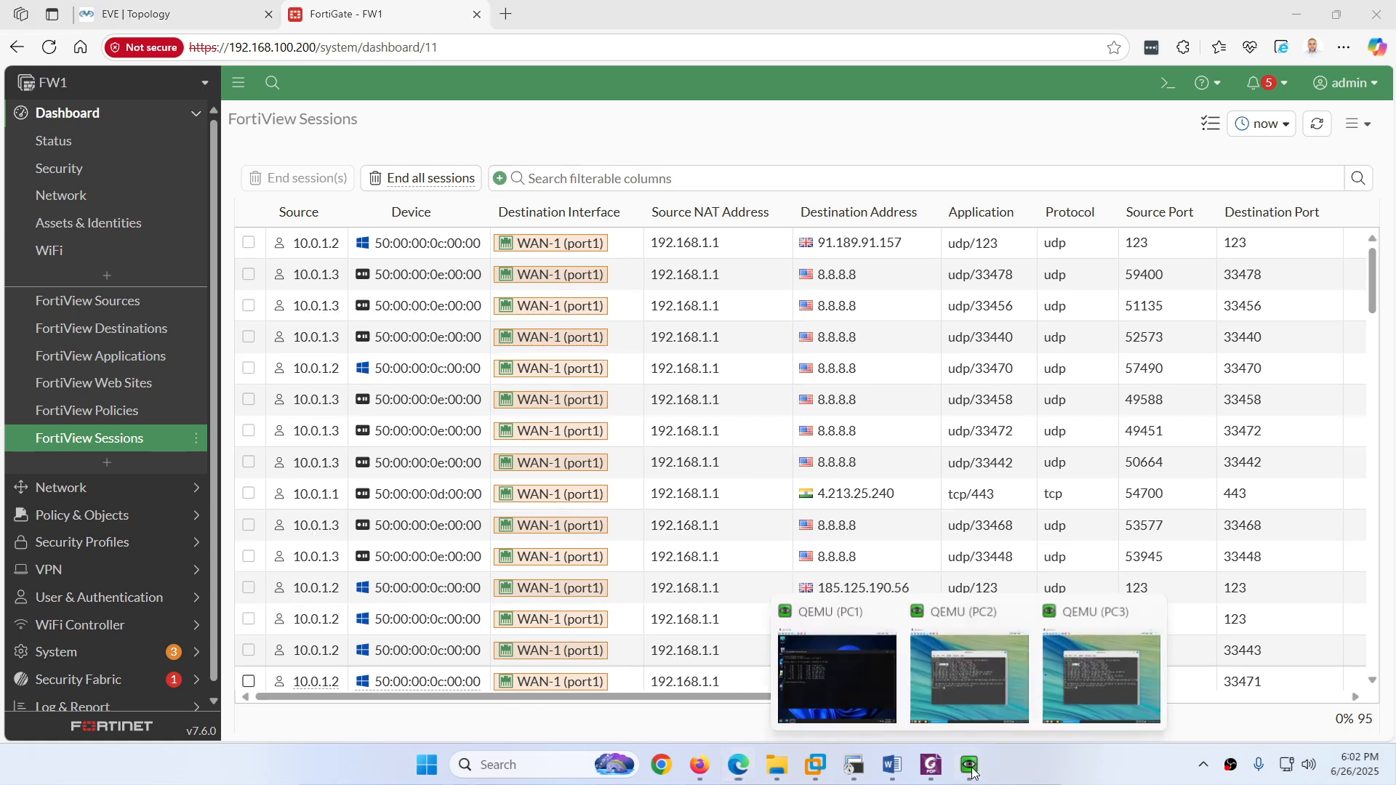
left_click(866, 689)
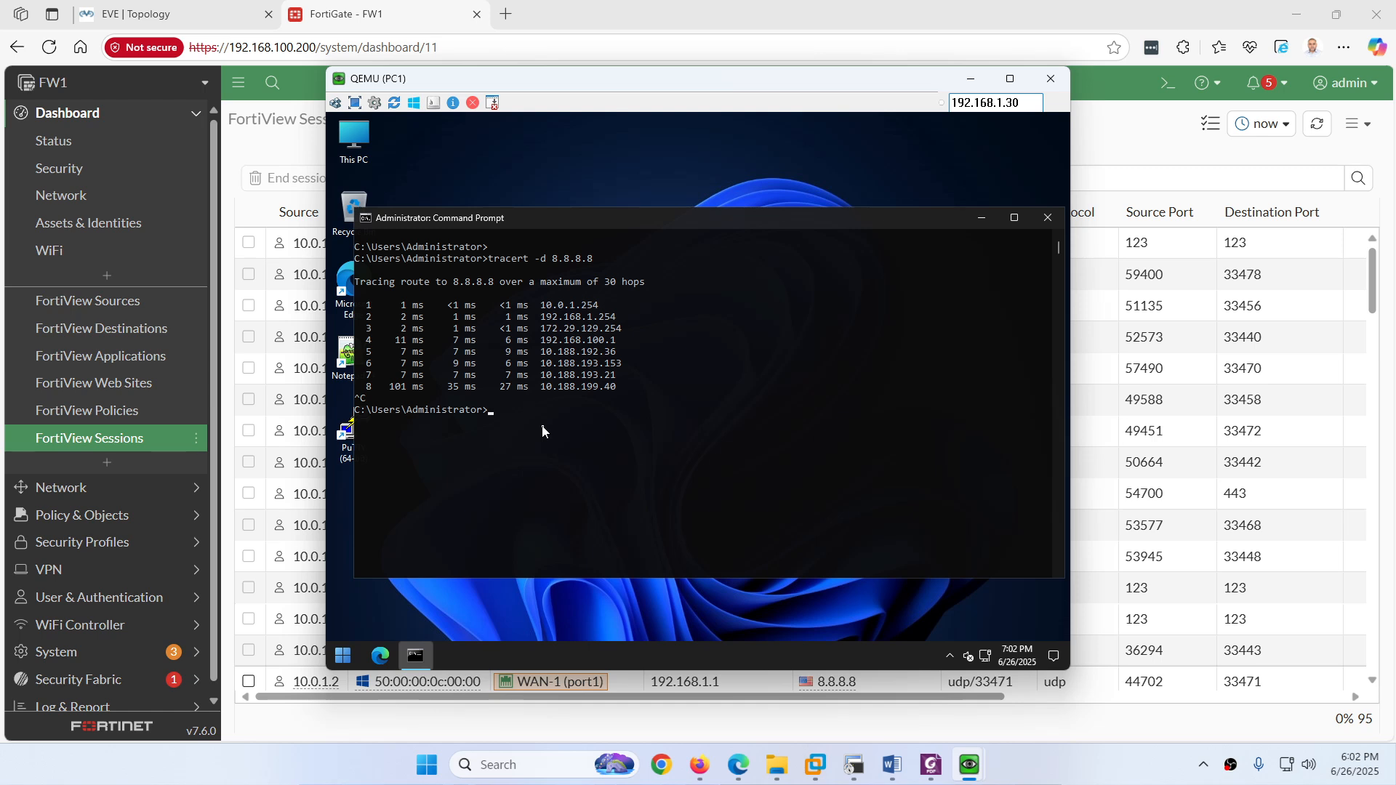
type("cls")
key("Return")
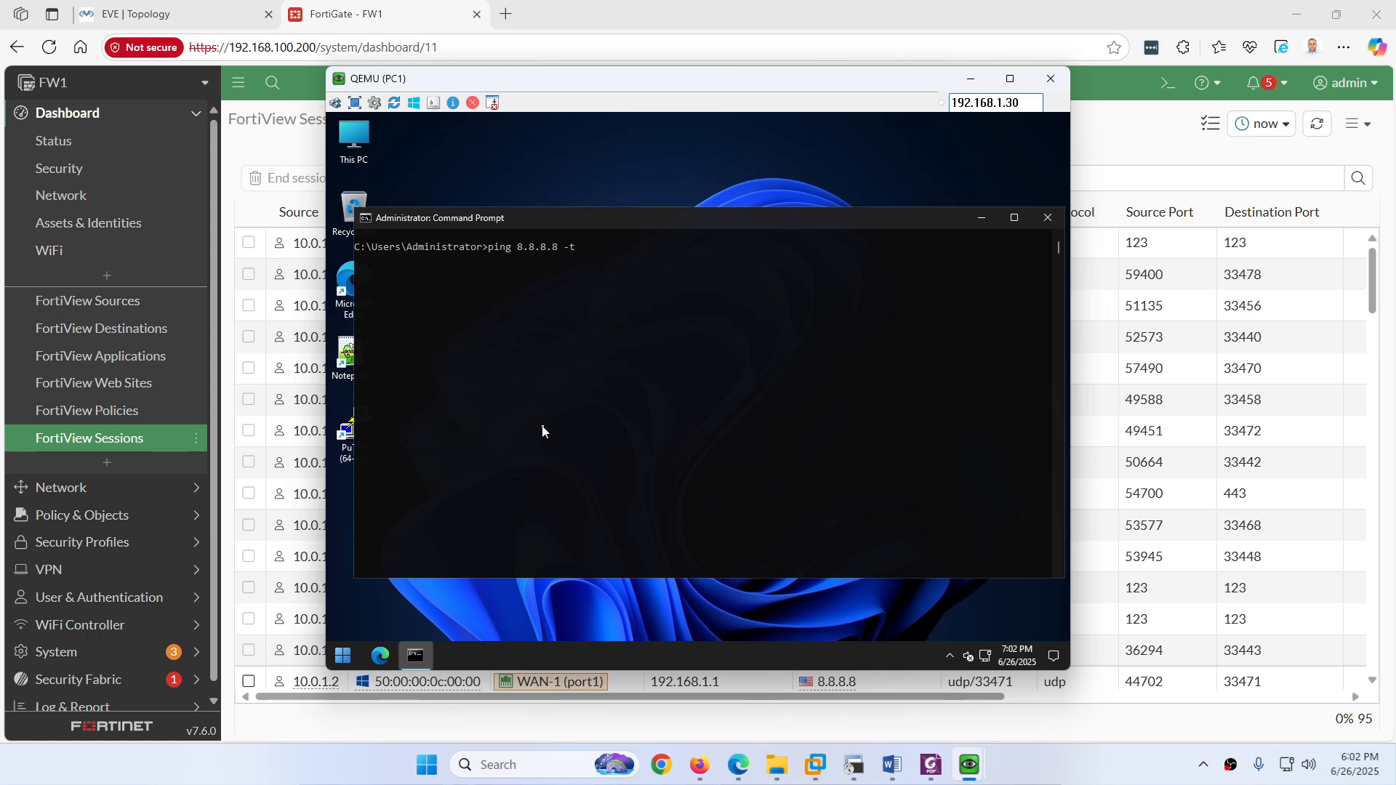
key("Return")
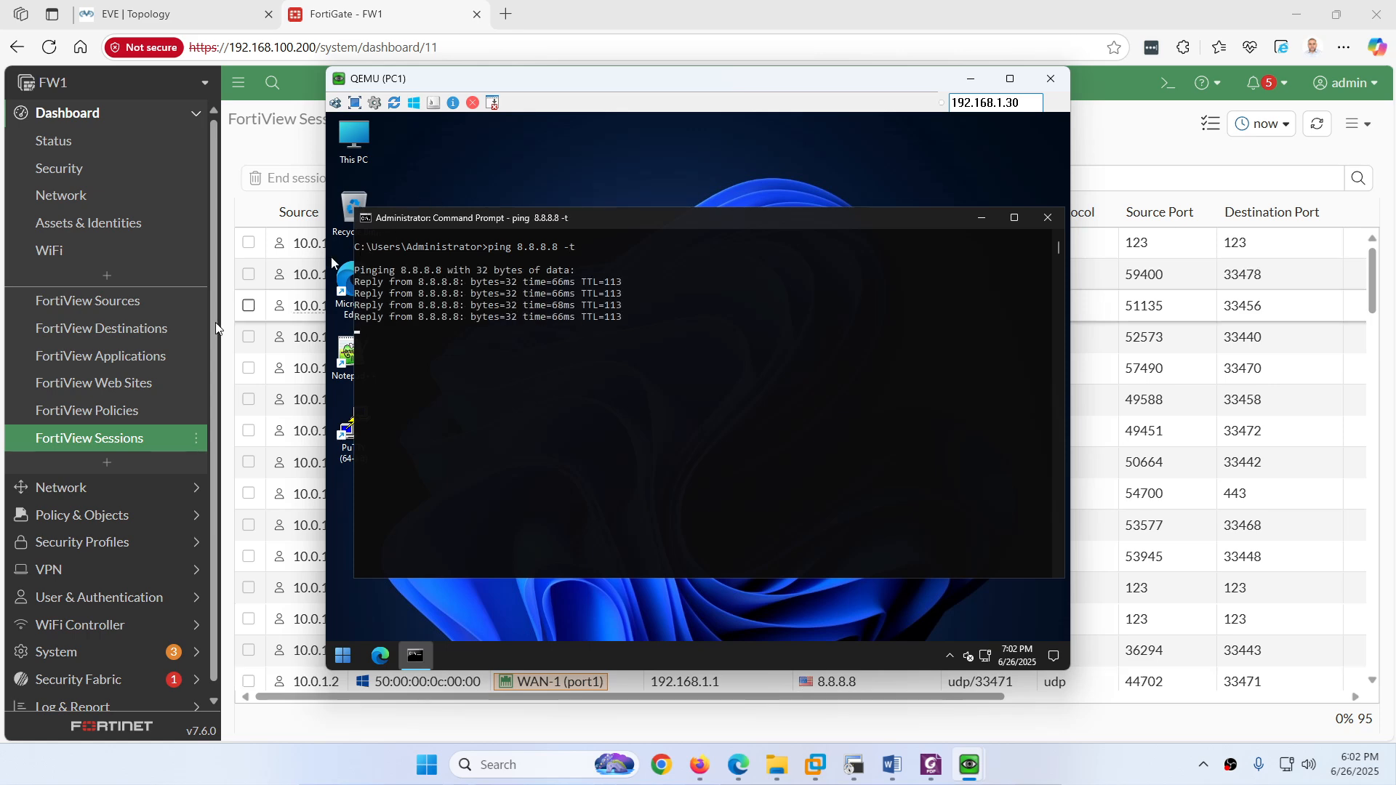
Step: Go back to the Forward Traffic log and refresh it
left_click(100, 438)
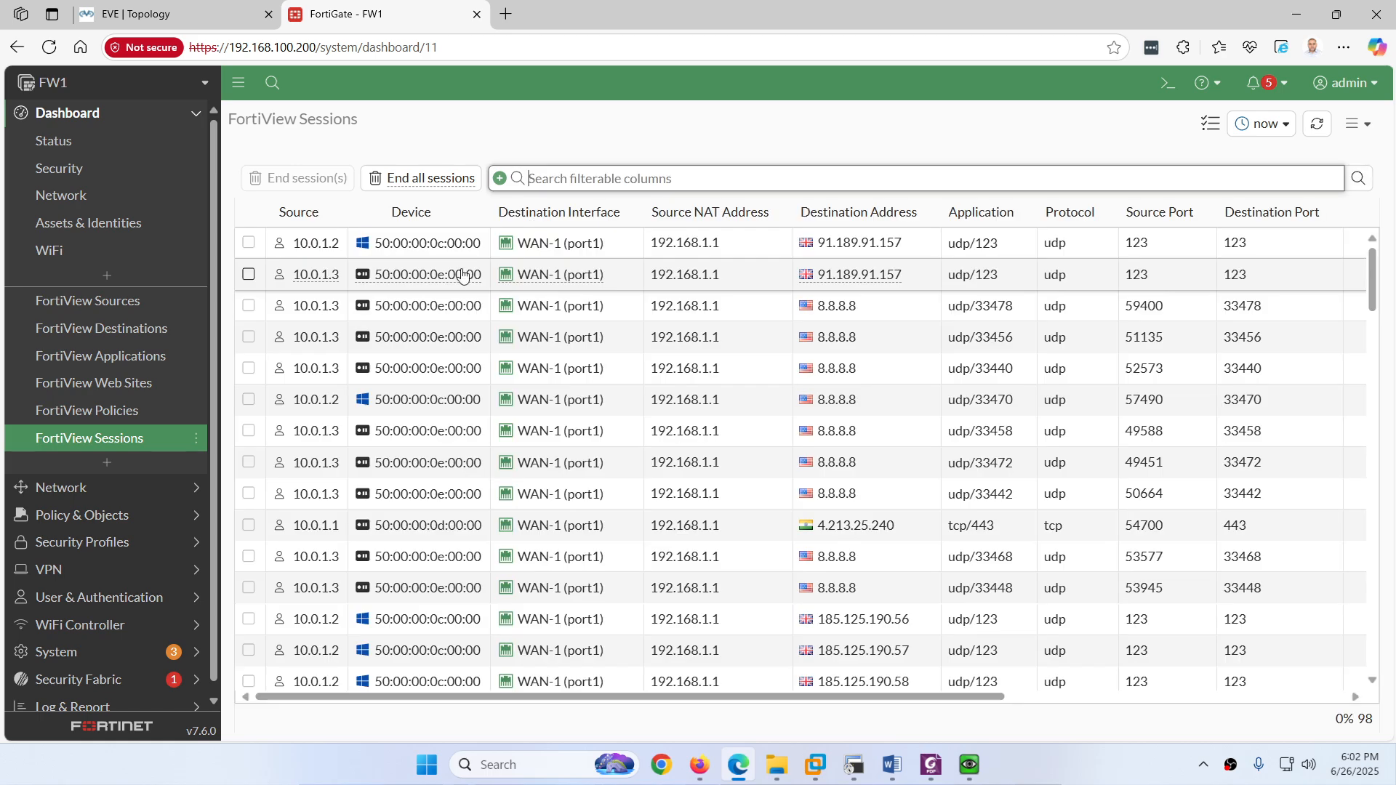
mouse_move(436, 256)
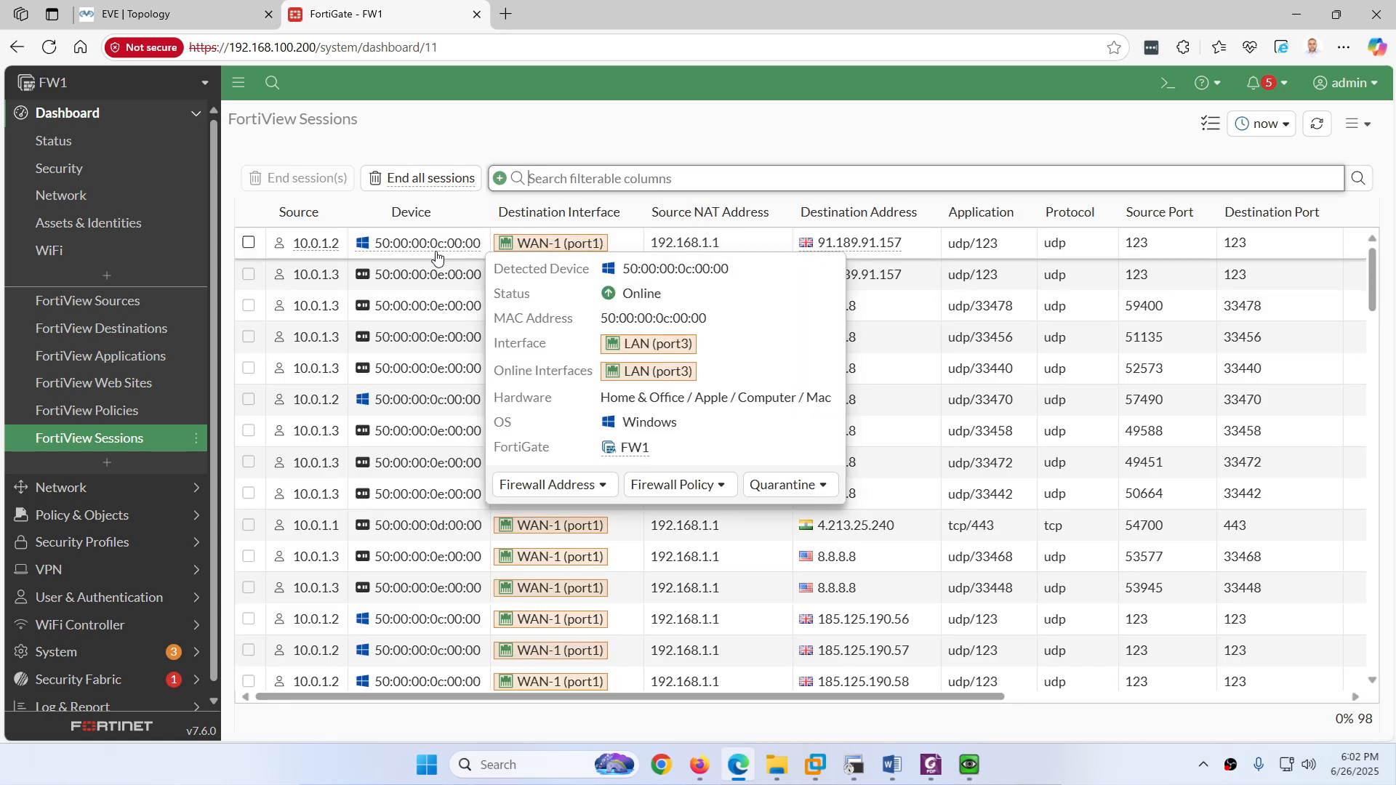
left_click(78, 691)
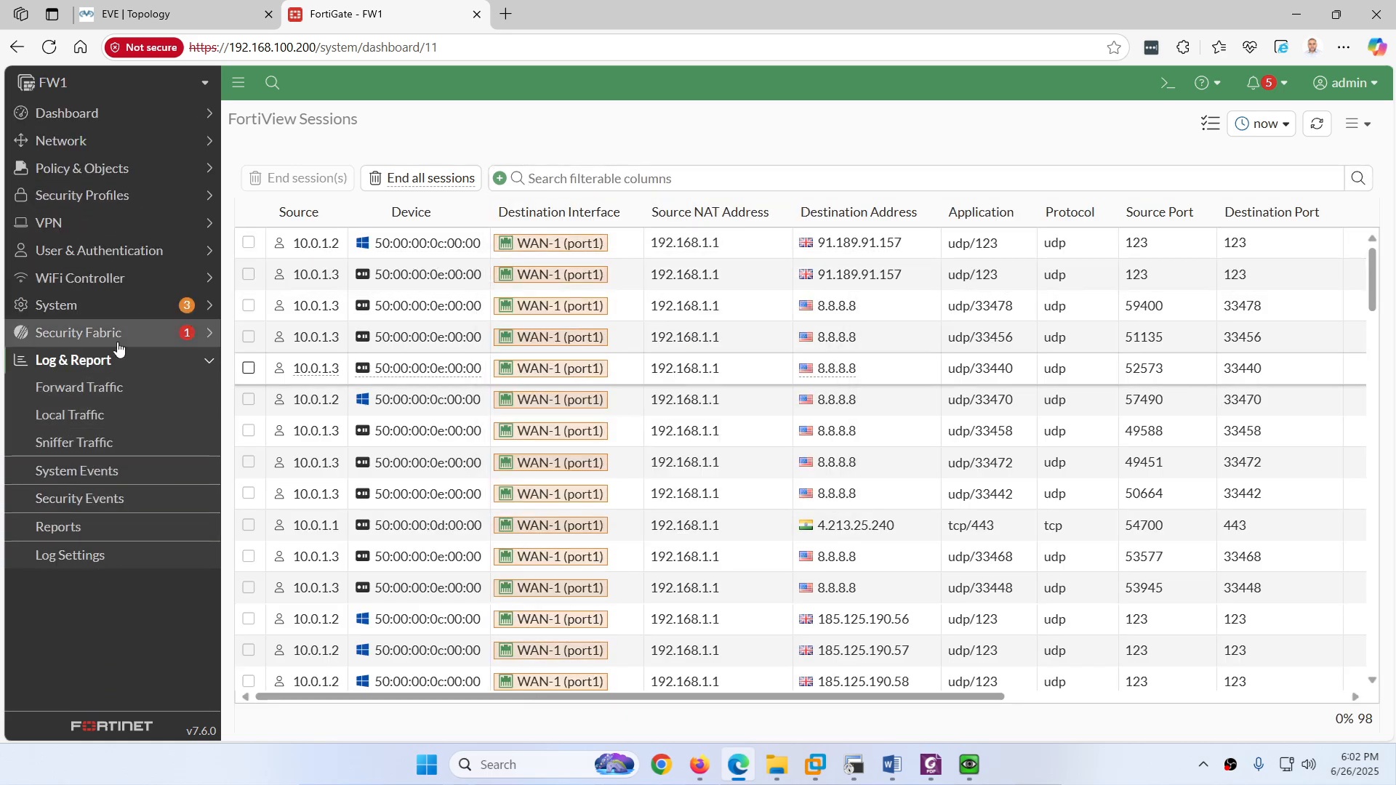
left_click(102, 393)
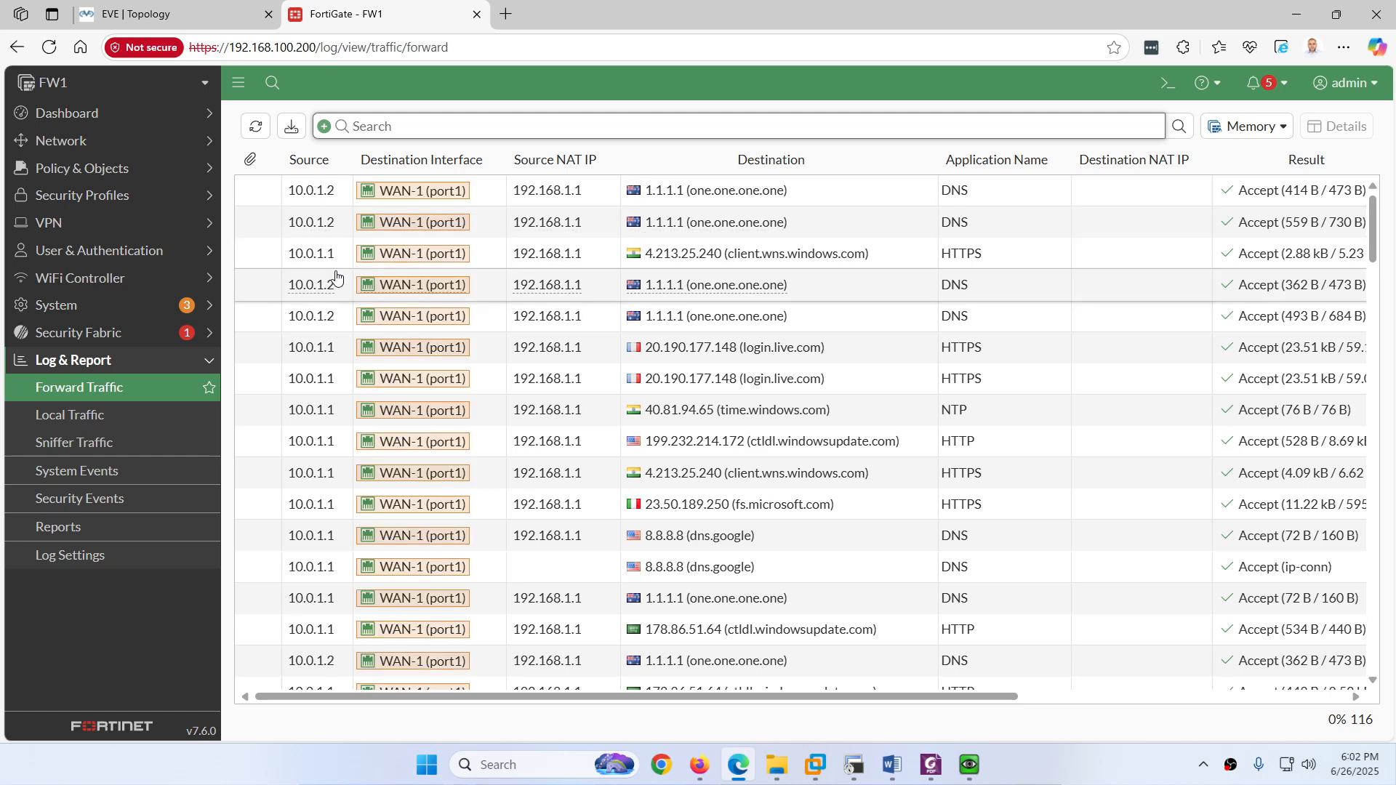
left_click(261, 135)
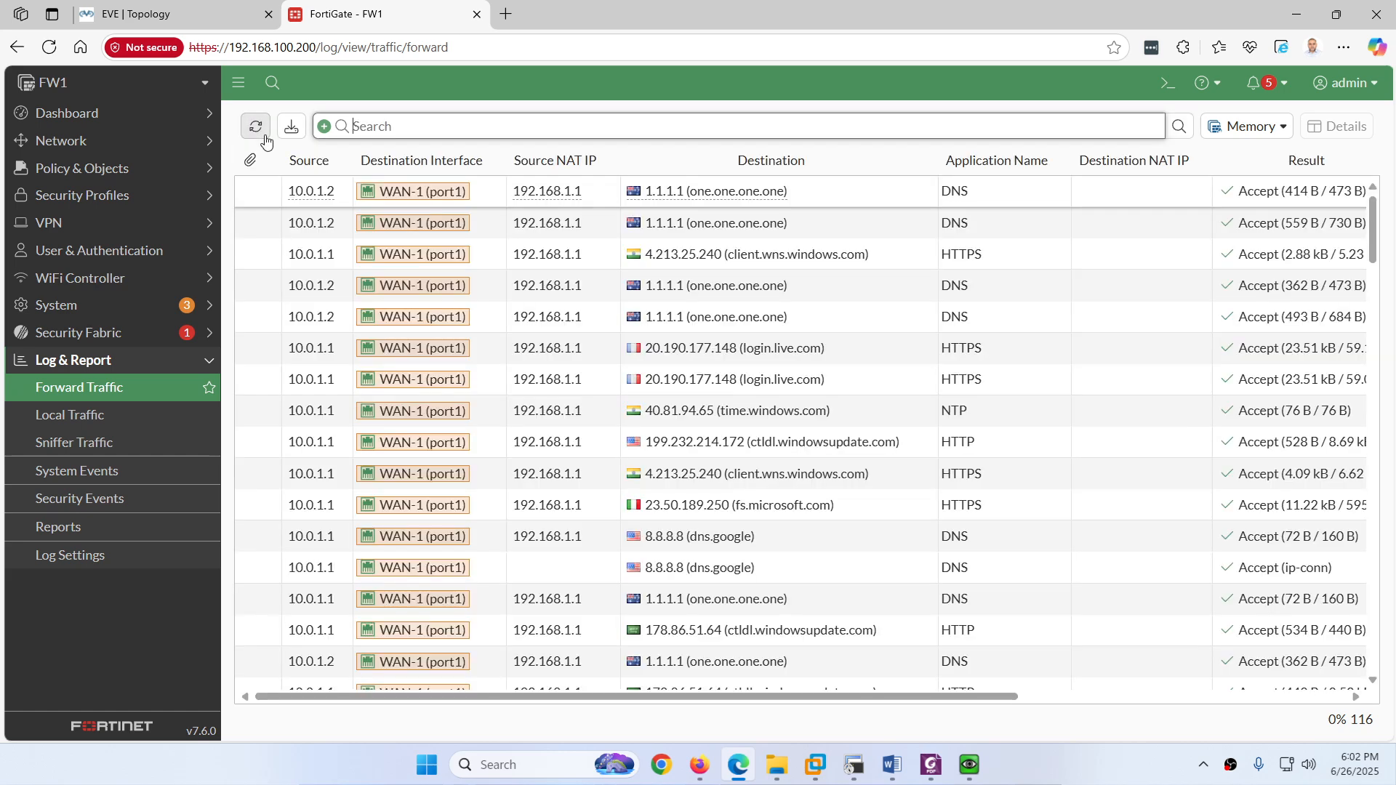
Step: Filter the log to source 10.0.1.1 and icmp/0/8, showing it exits WAN-1 (port1)
right_click(324, 256)
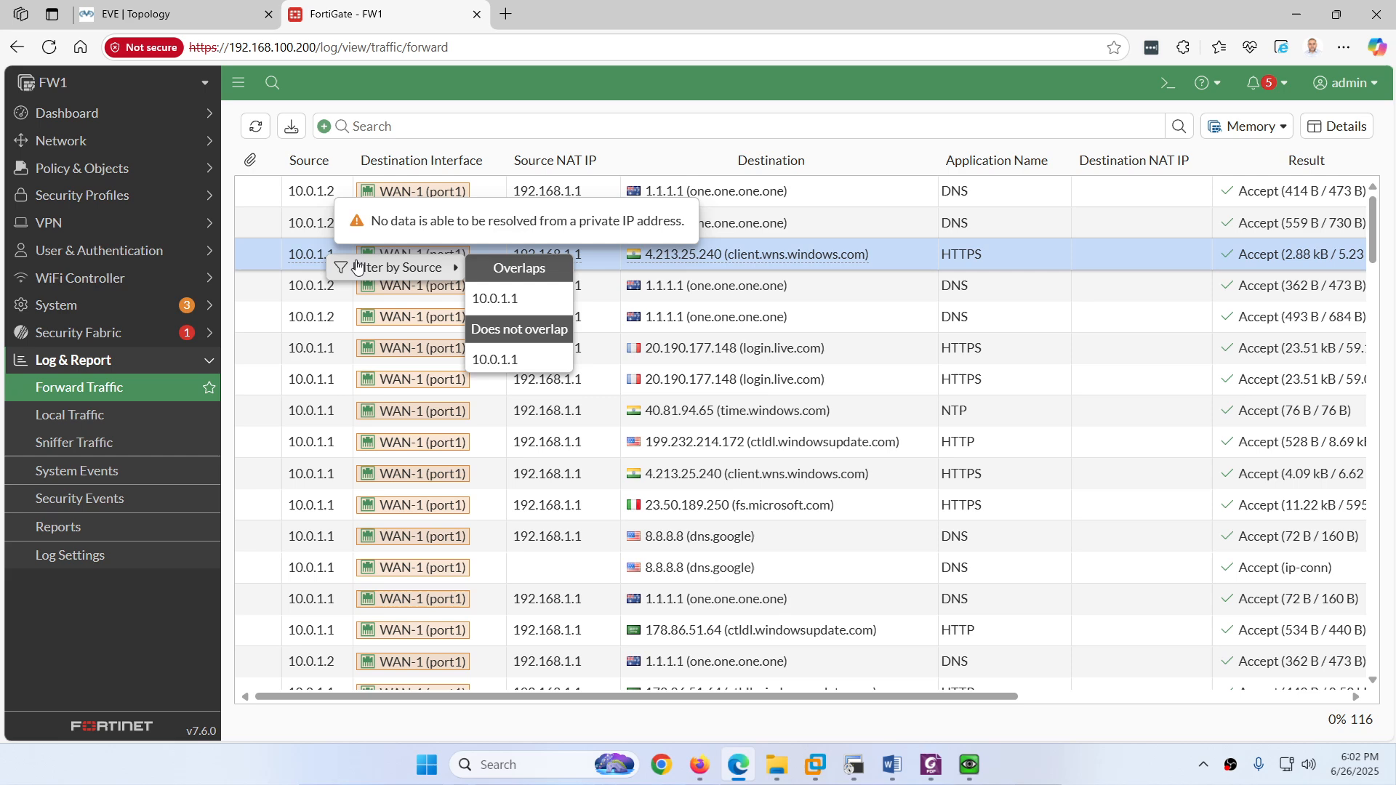
left_click(496, 300)
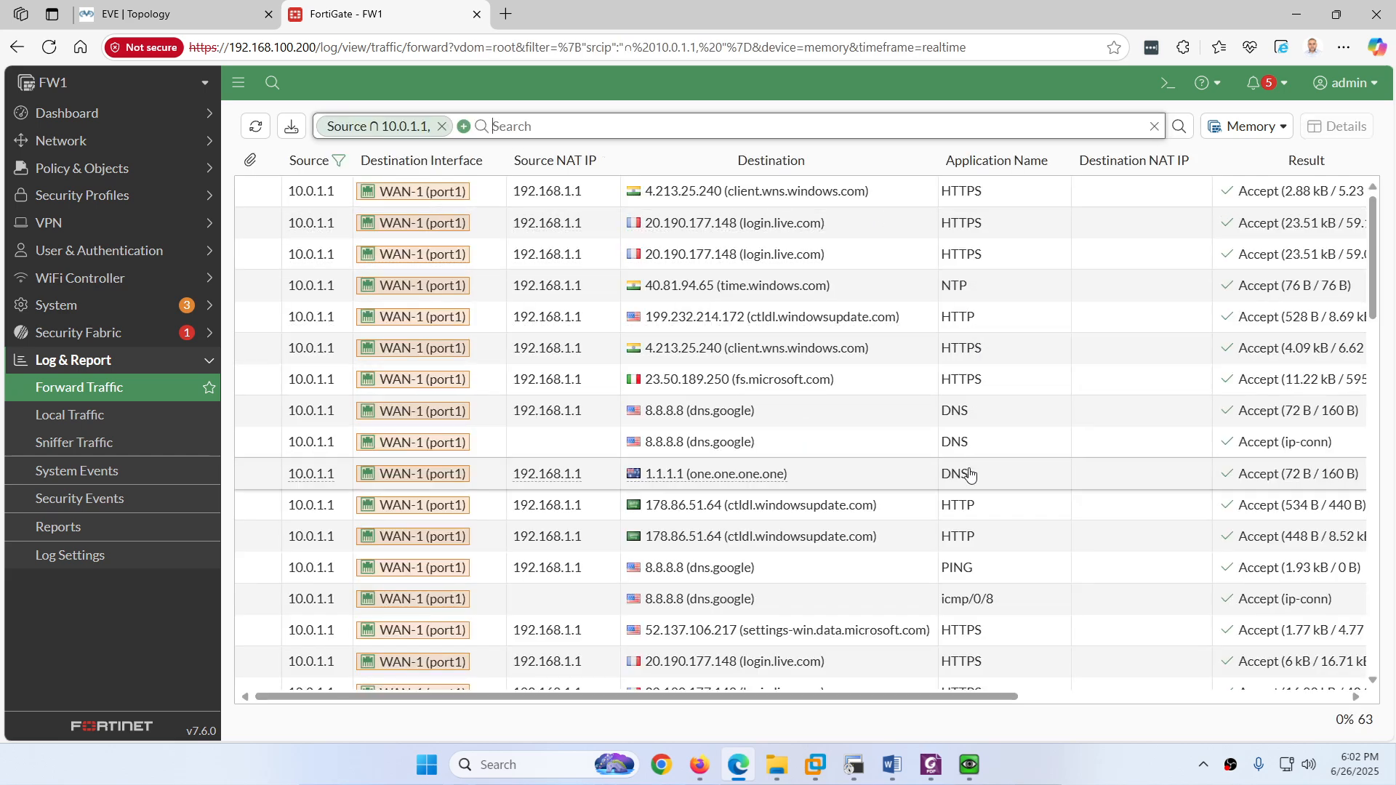
right_click(970, 607)
left_click(1185, 649)
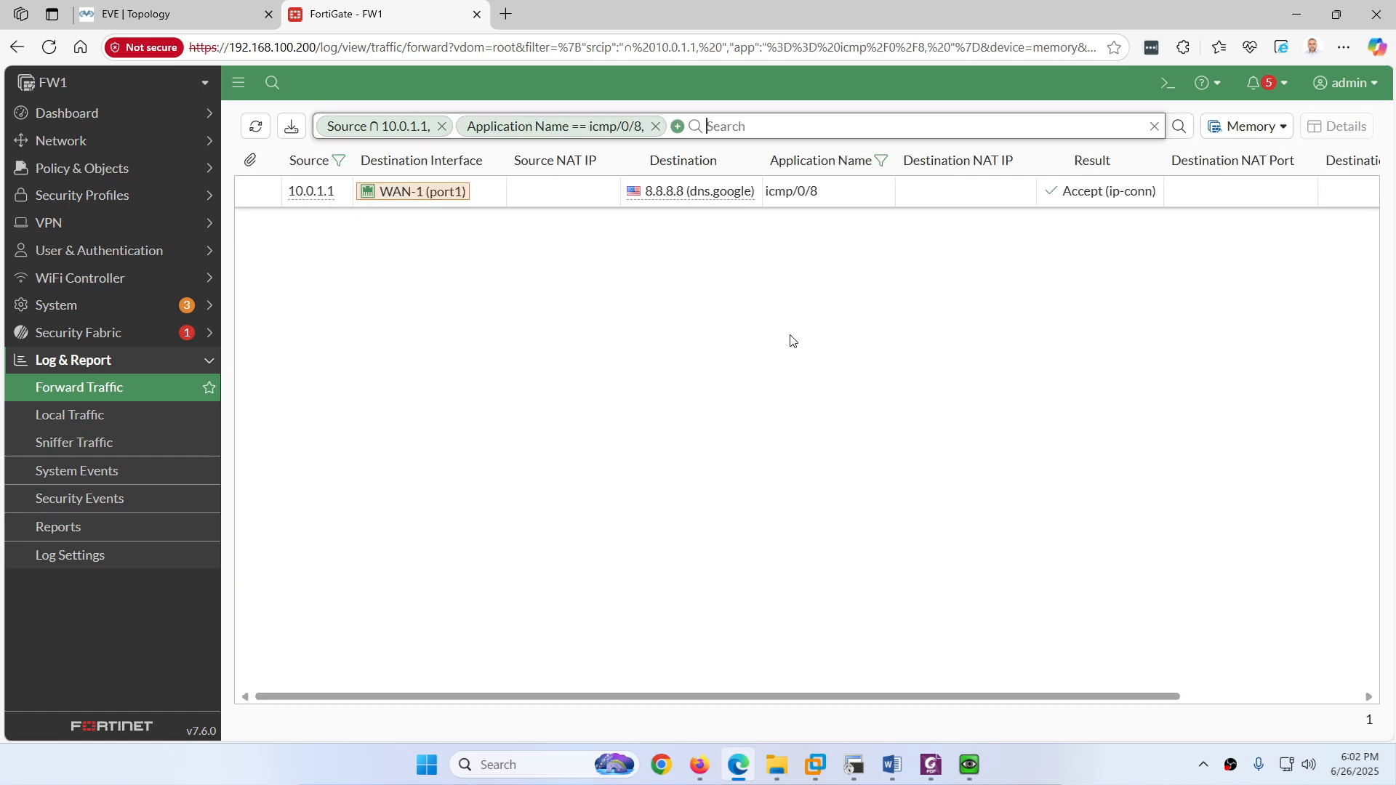
left_click(256, 134)
mouse_move(398, 197)
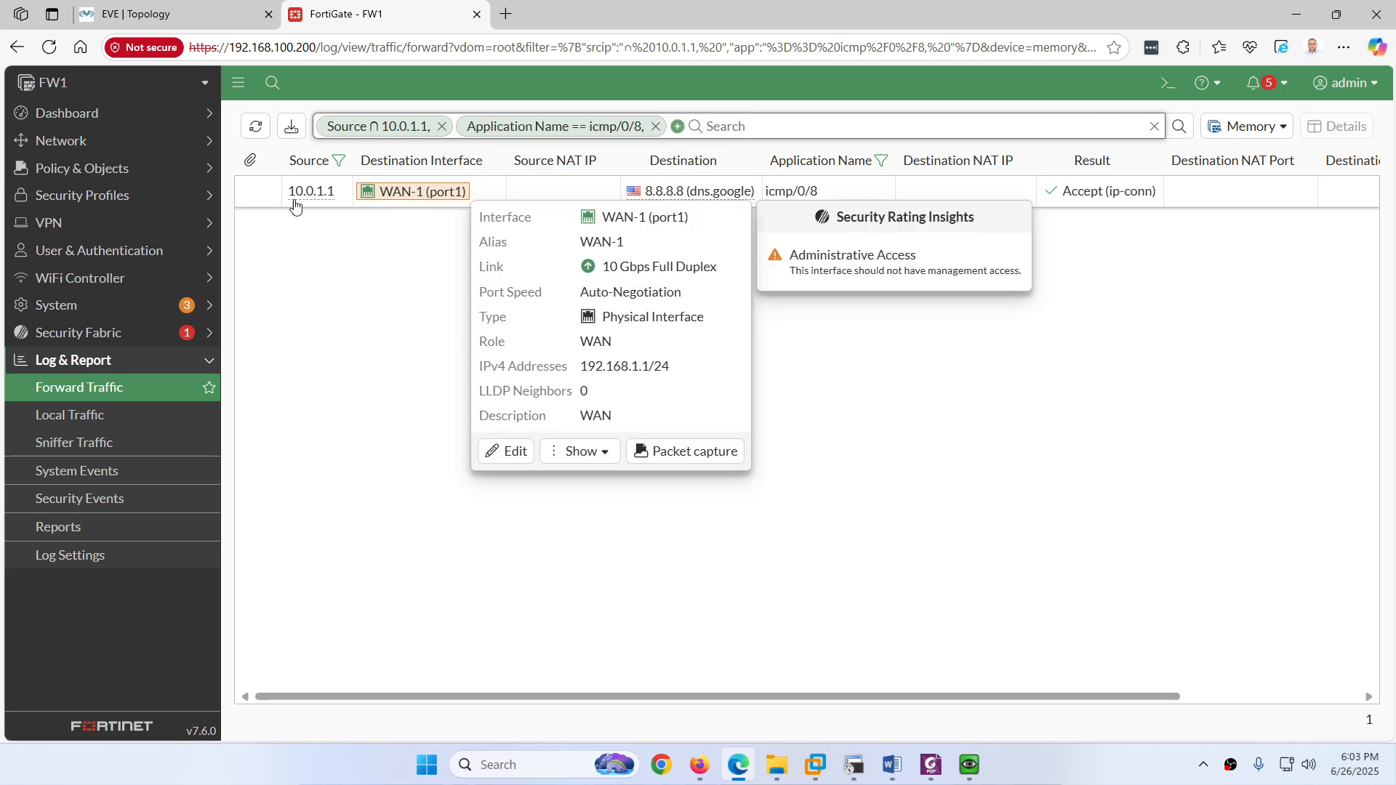
left_click(255, 125)
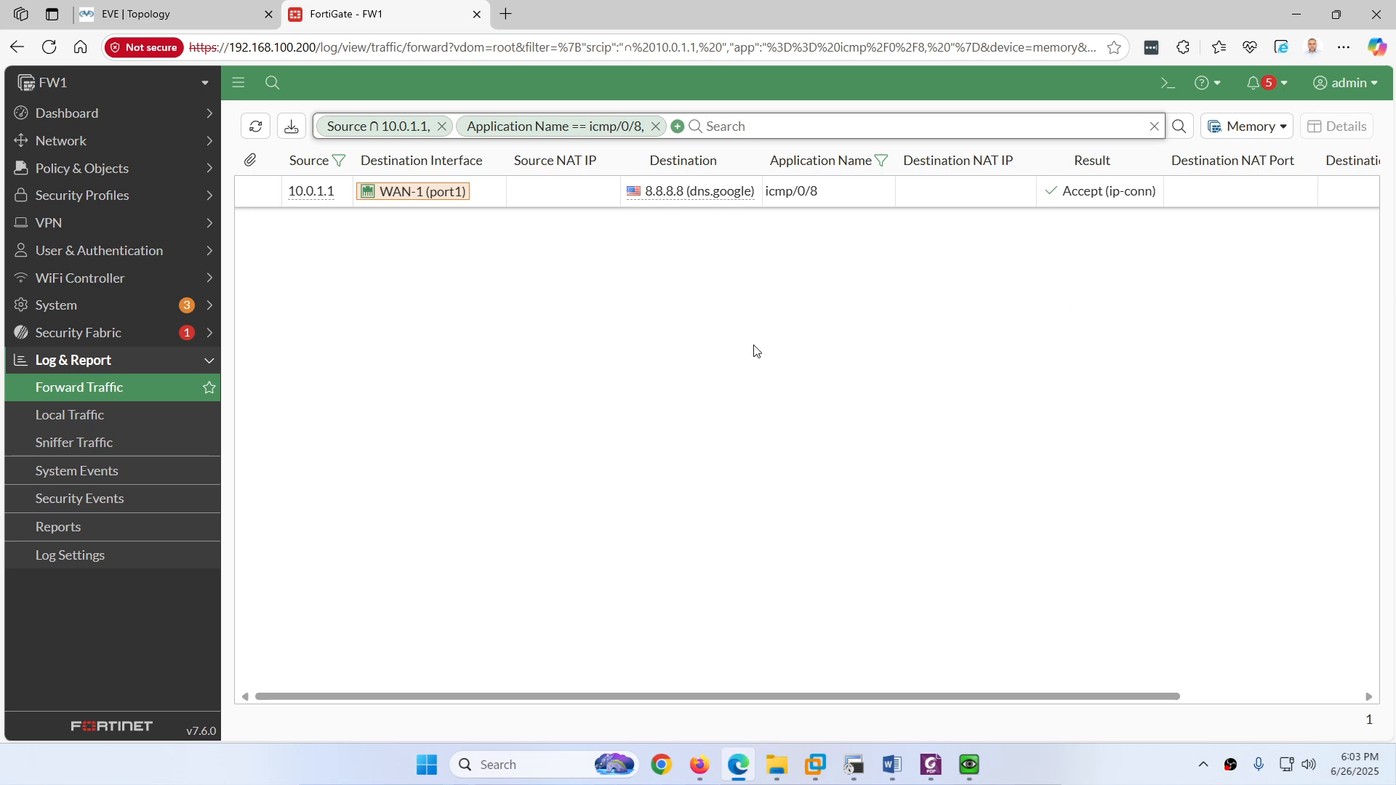
left_click(852, 765)
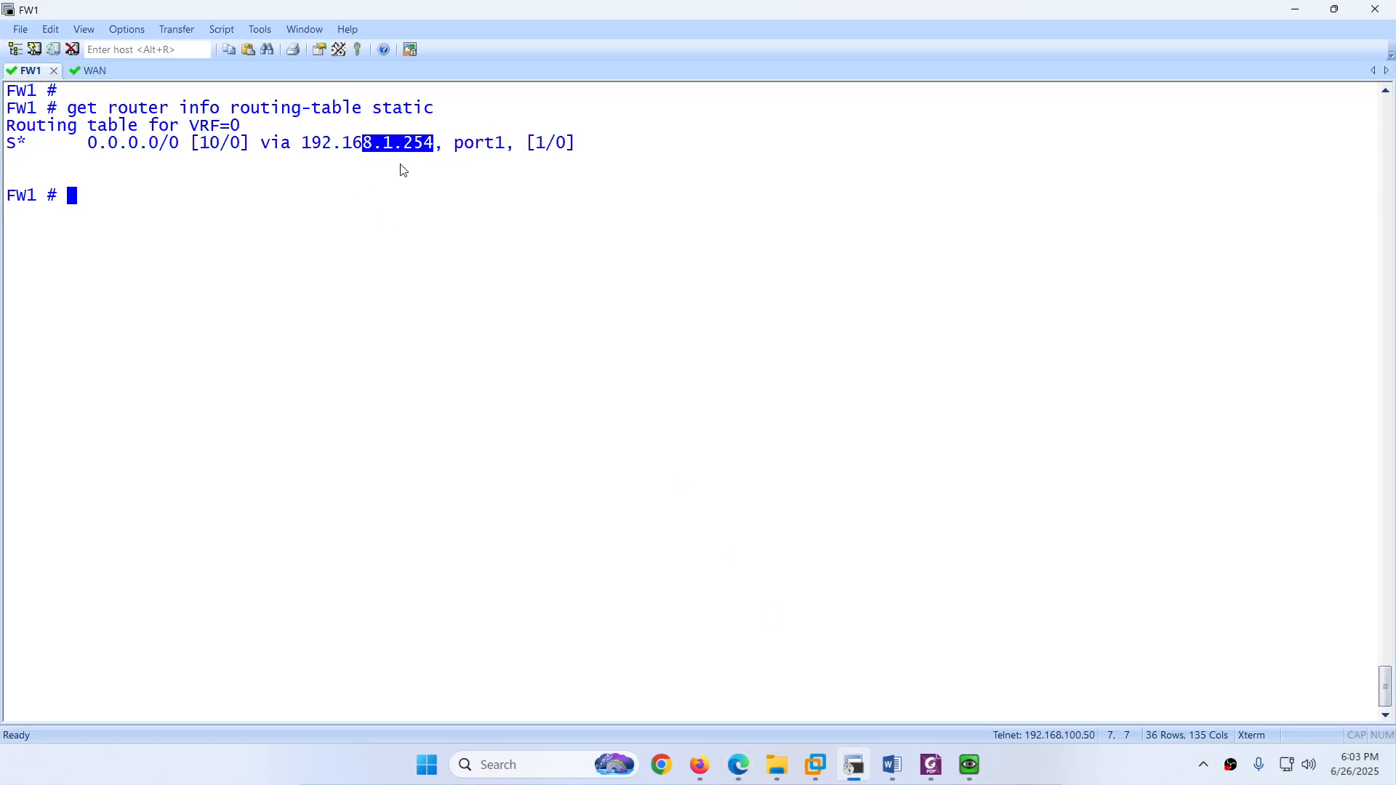
Step: Set the WAN-1 (port1) interface status to Down in Network > Interfaces
left_click(853, 765)
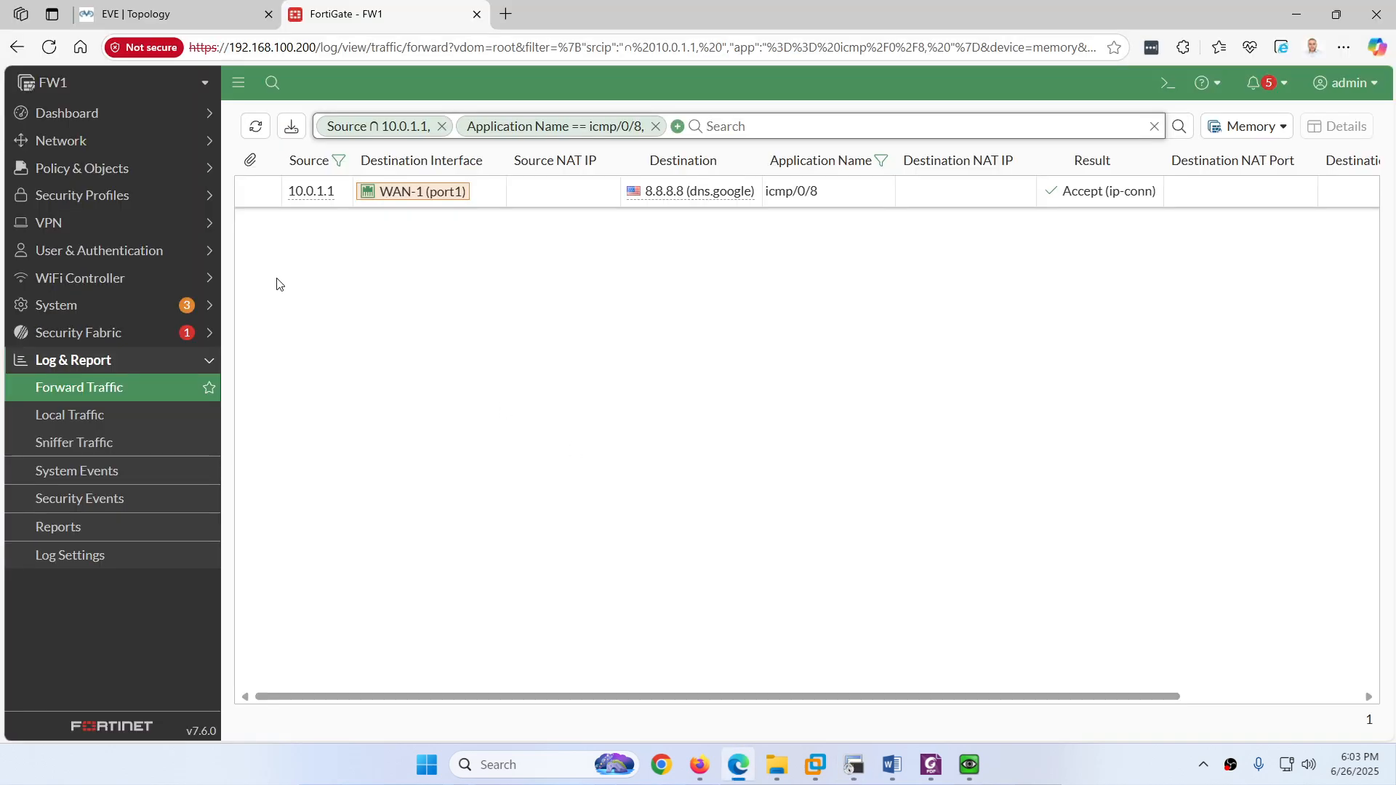
left_click(83, 141)
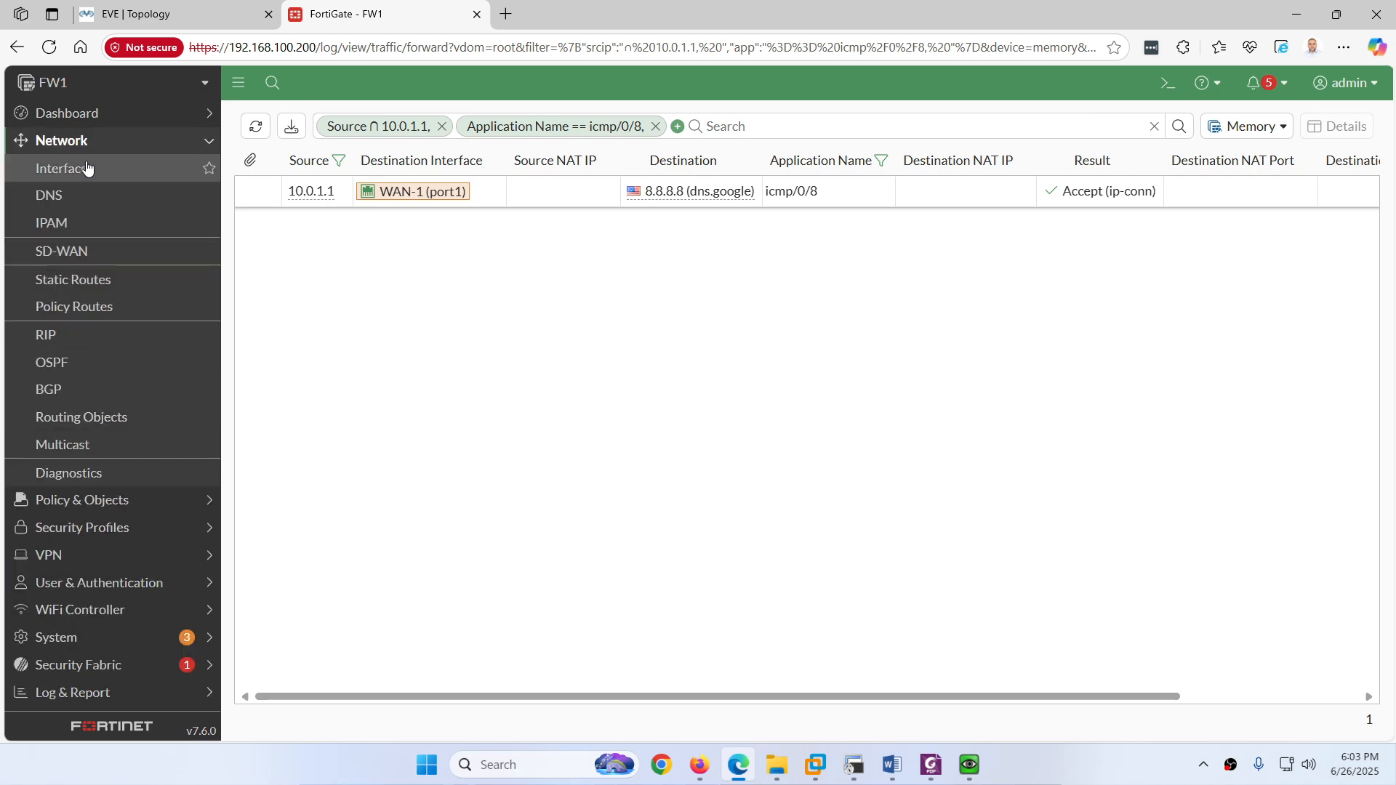
left_click(86, 168)
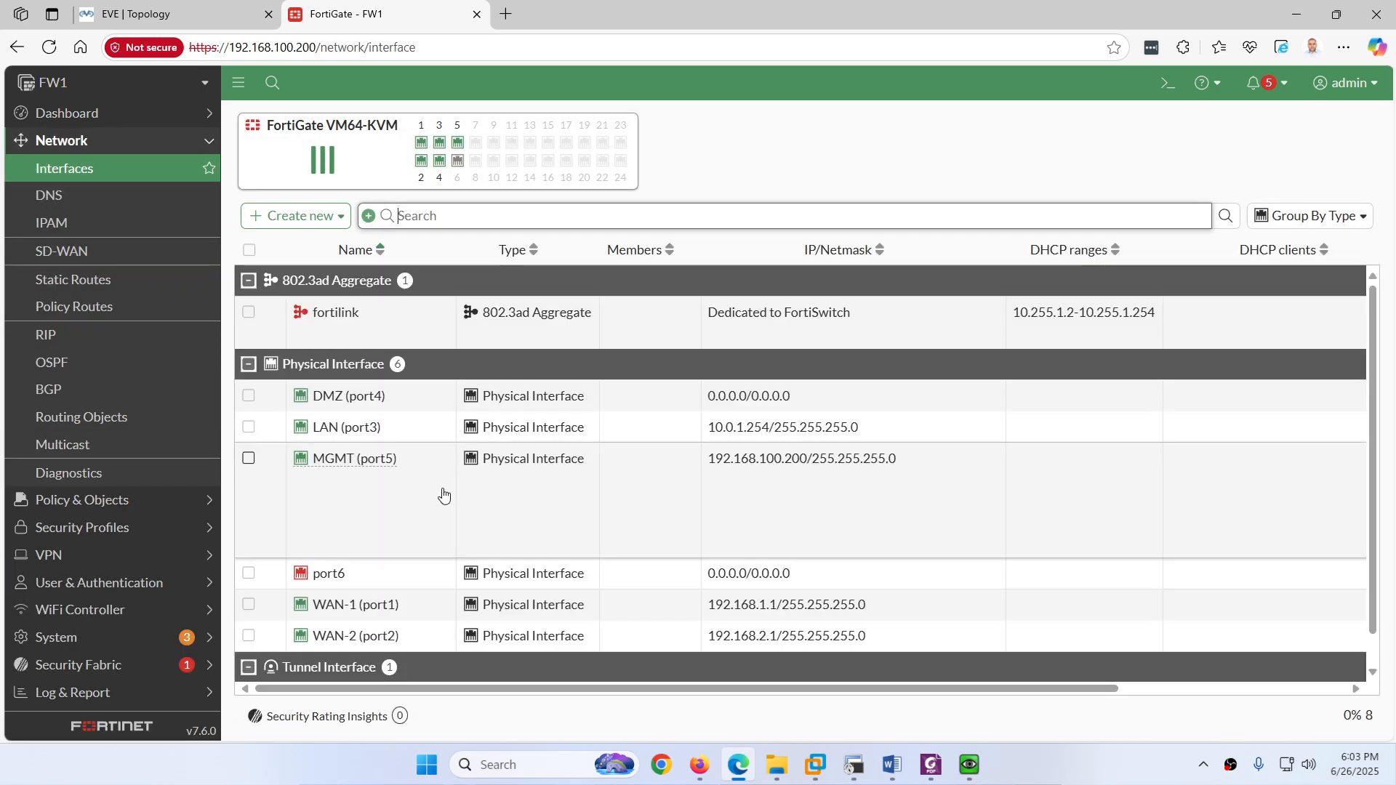
left_click(249, 605)
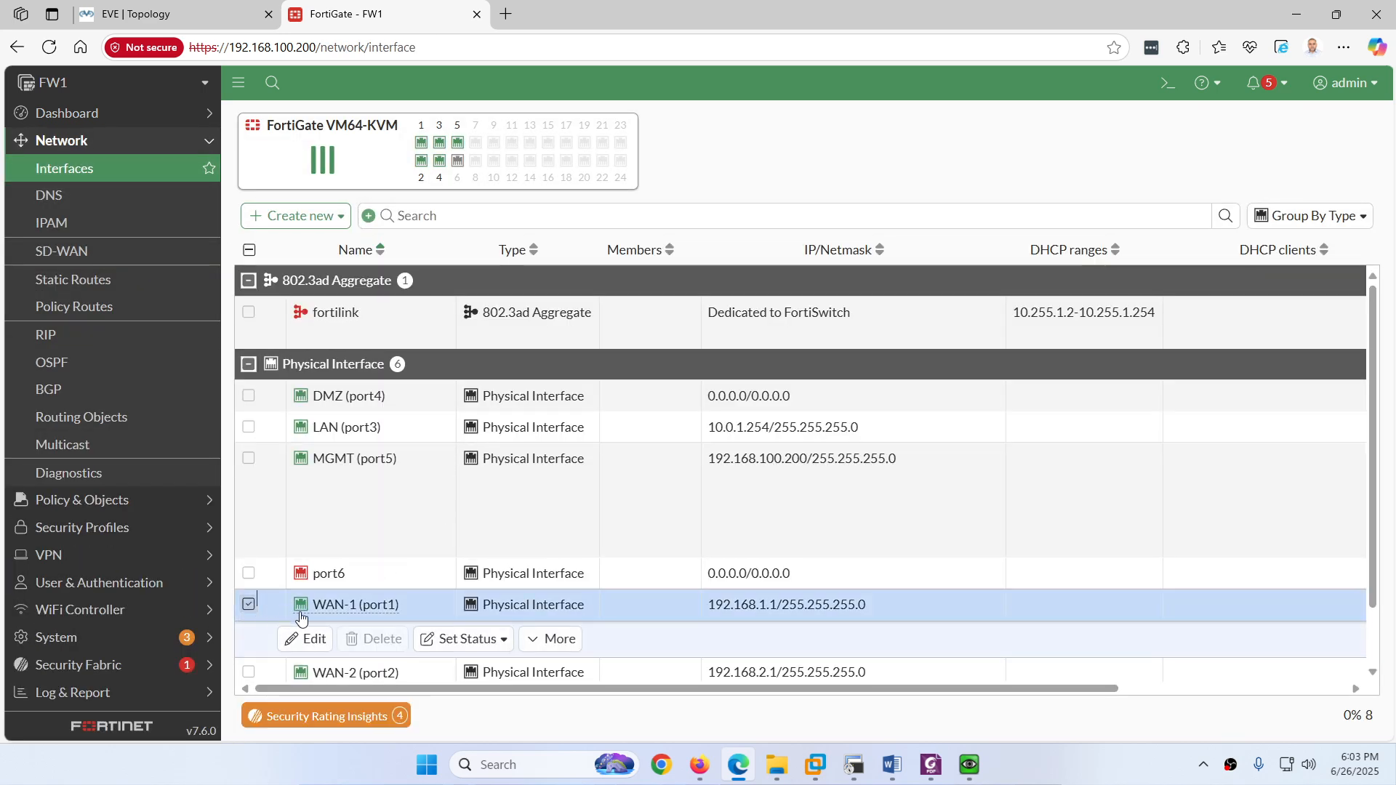
left_click(484, 639)
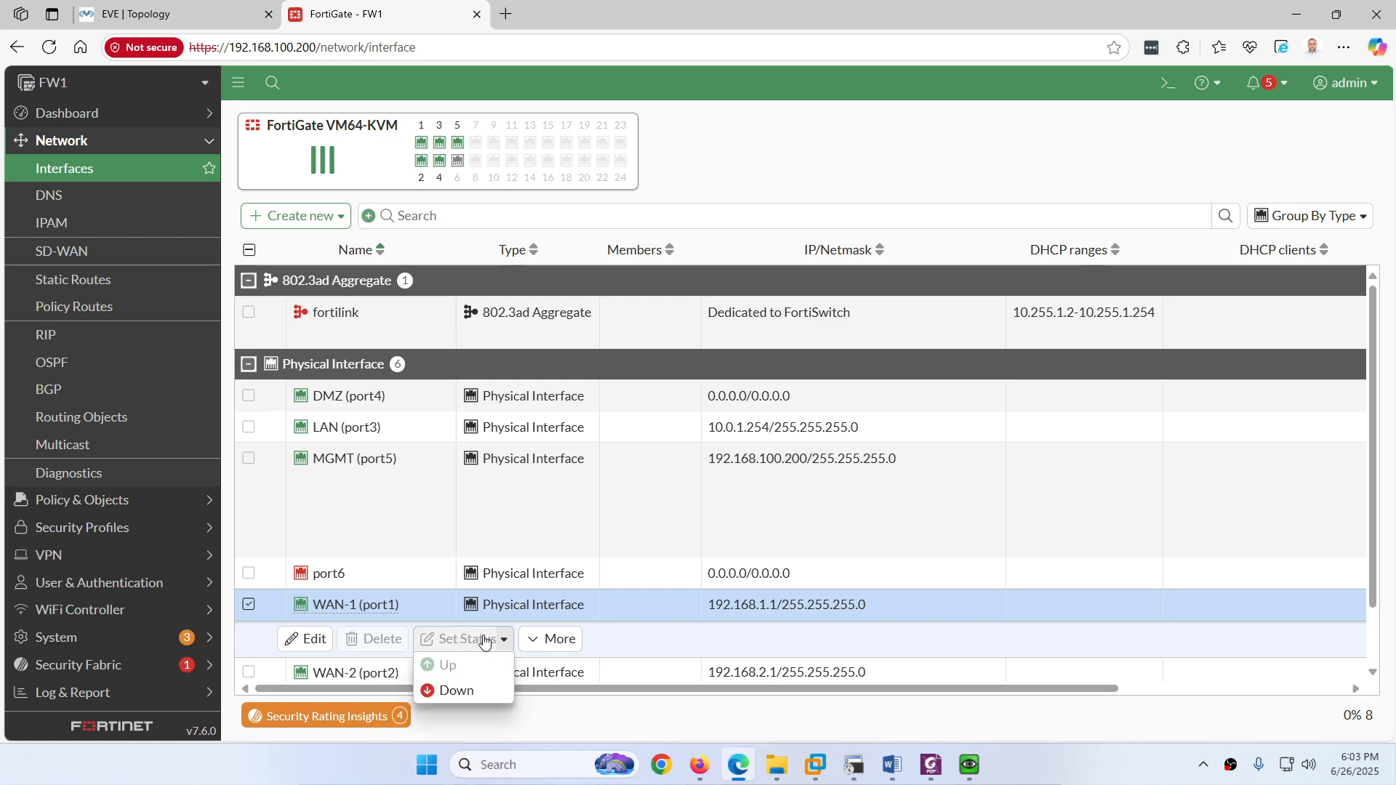
left_click(458, 691)
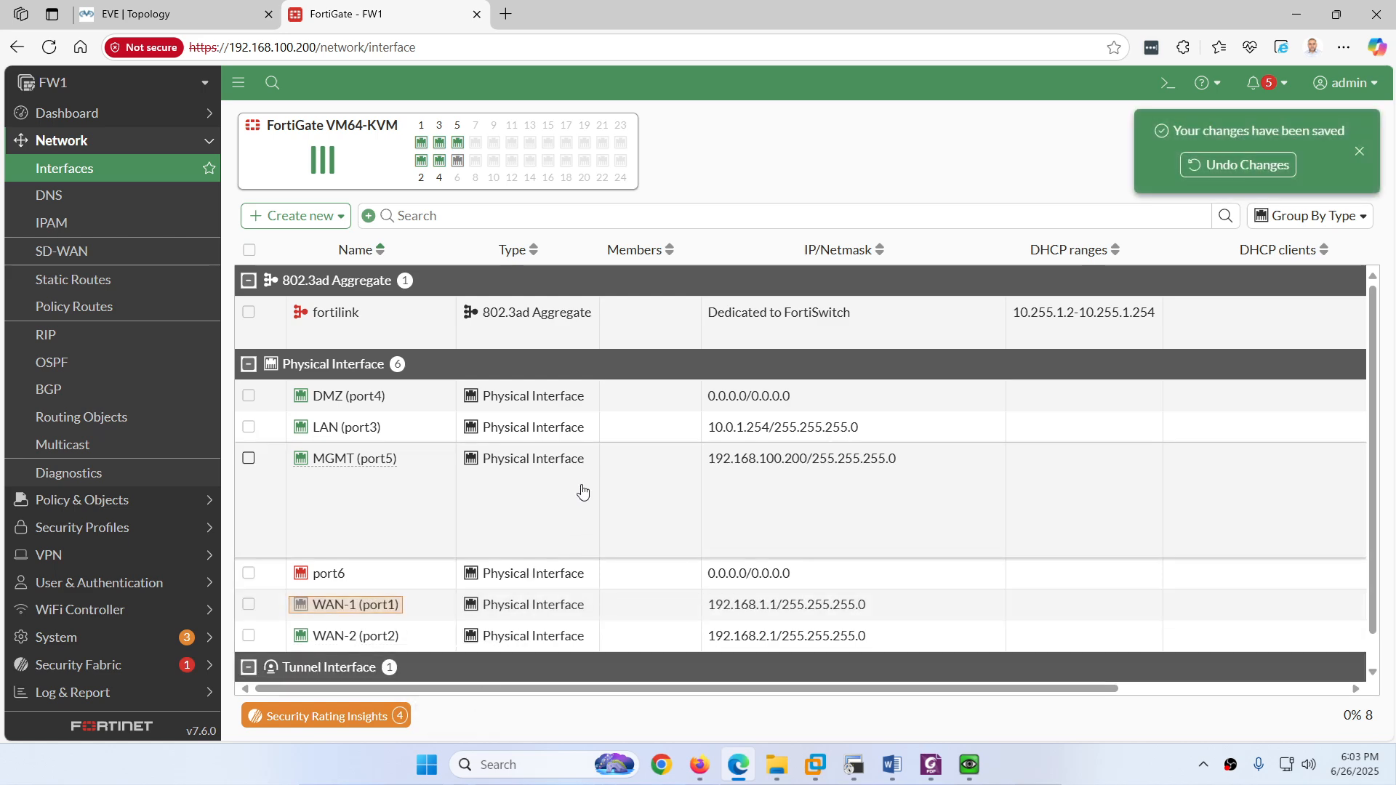
Step: Check that PC1's ping to 8.8.8.8 recovers after a single timeout
mouse_move(969, 764)
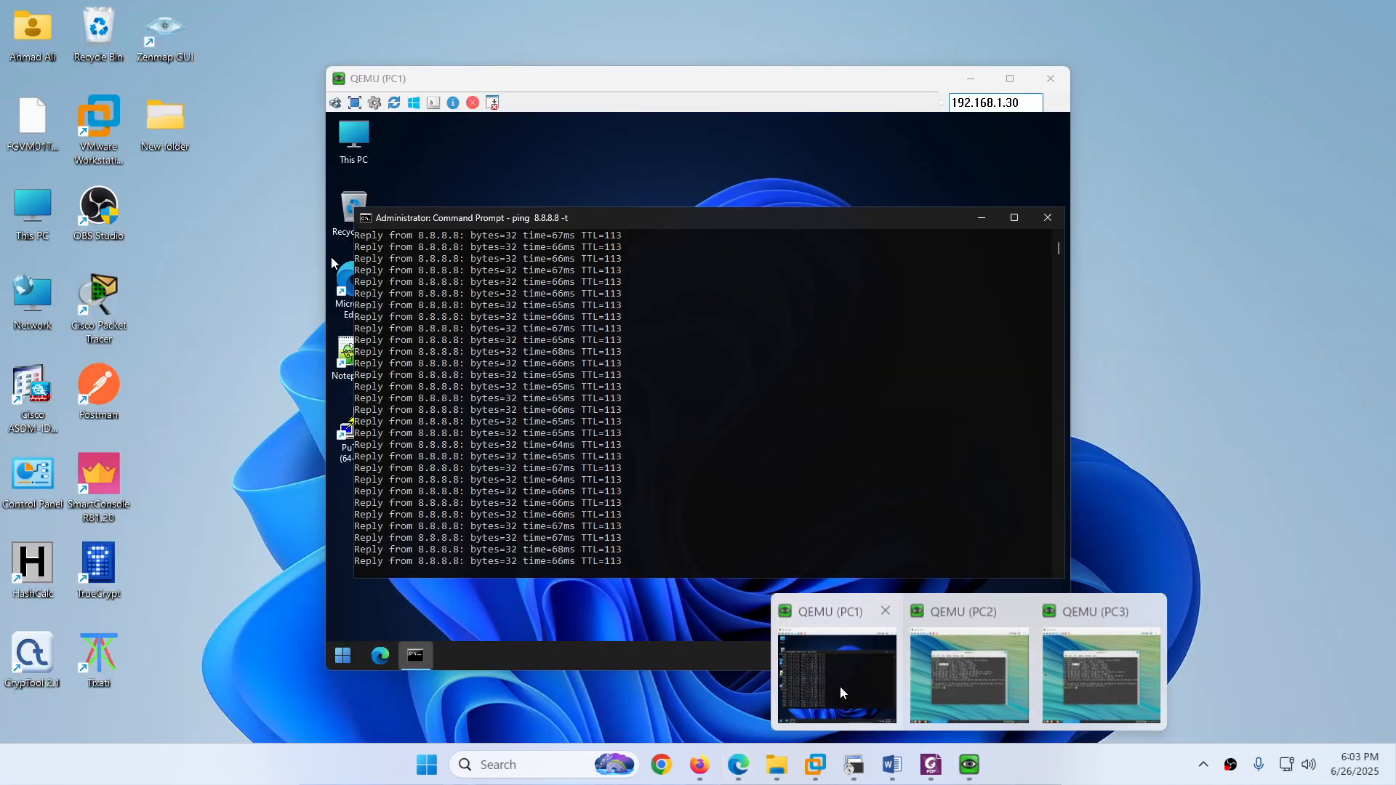
left_click(840, 686)
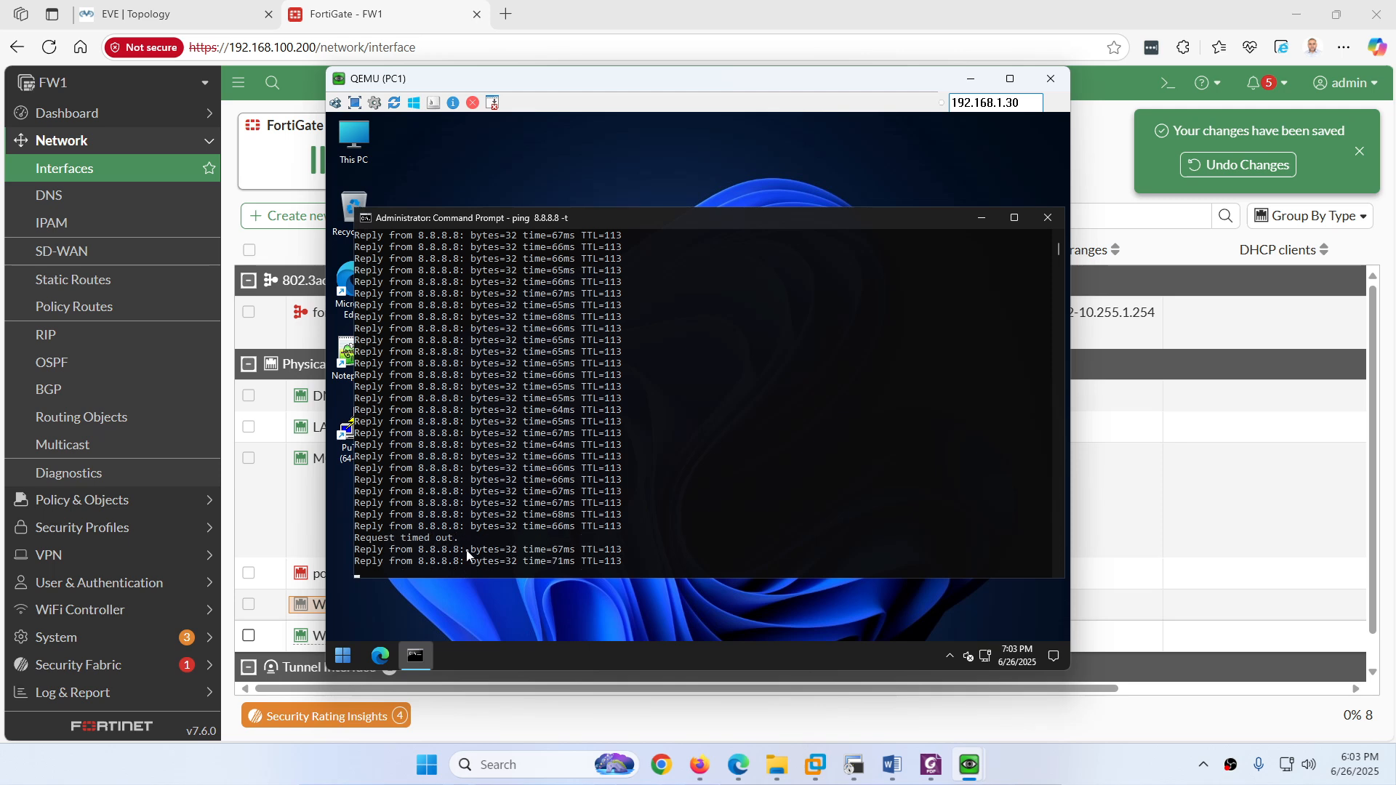
left_click_drag(462, 551, 379, 533)
left_click(514, 550)
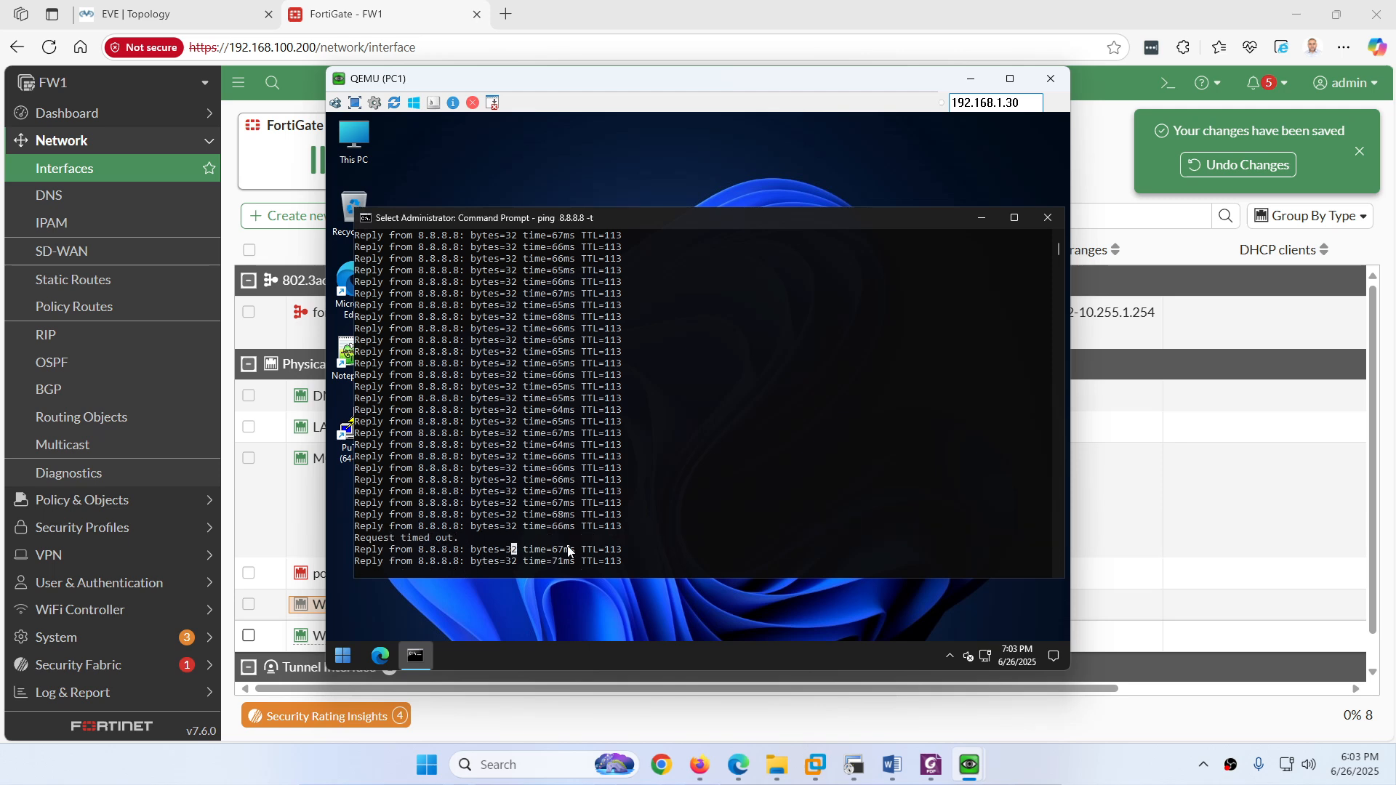
left_click(394, 22)
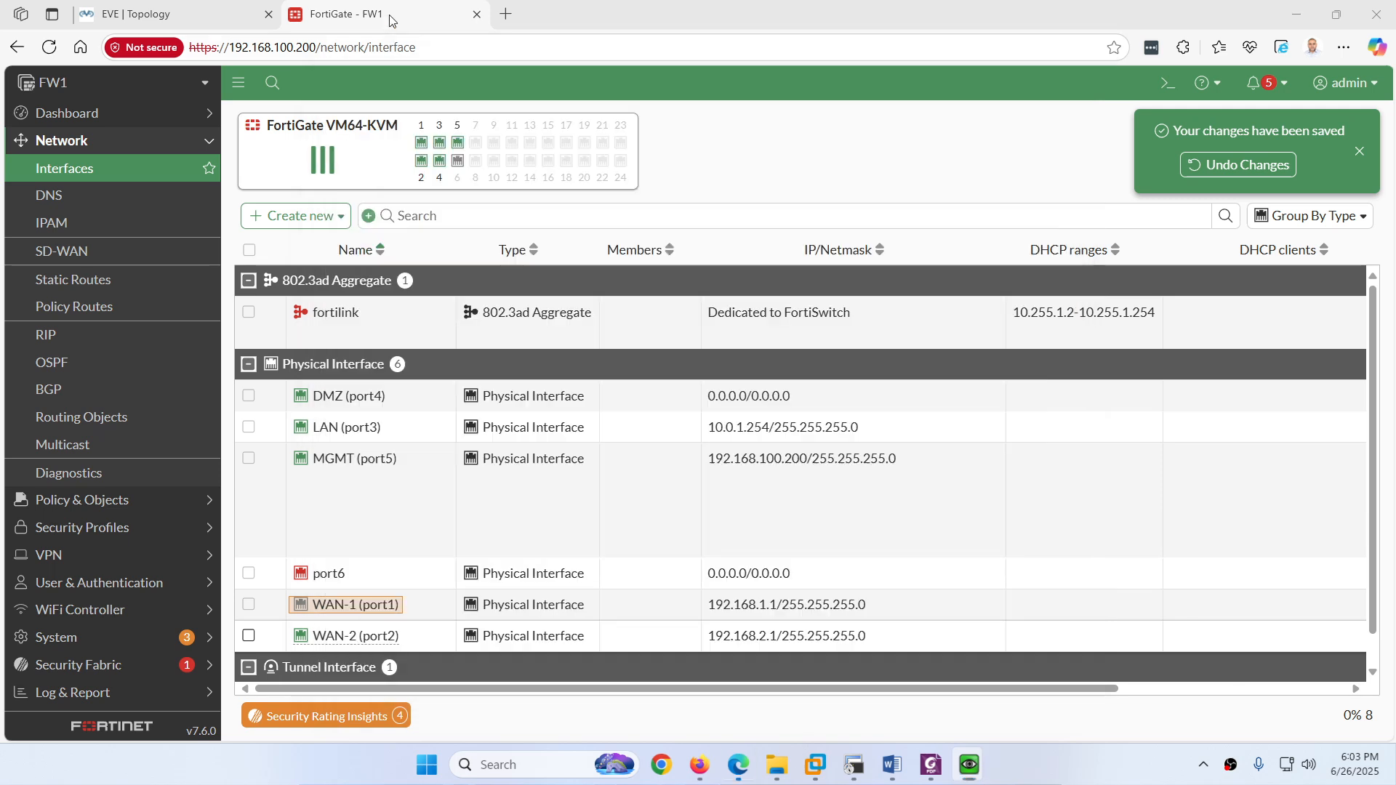
Step: Refilter the Forward Traffic log to 10.0.1.1 PING traffic, now exiting via WAN-2 (port2)
left_click(101, 691)
left_click(116, 391)
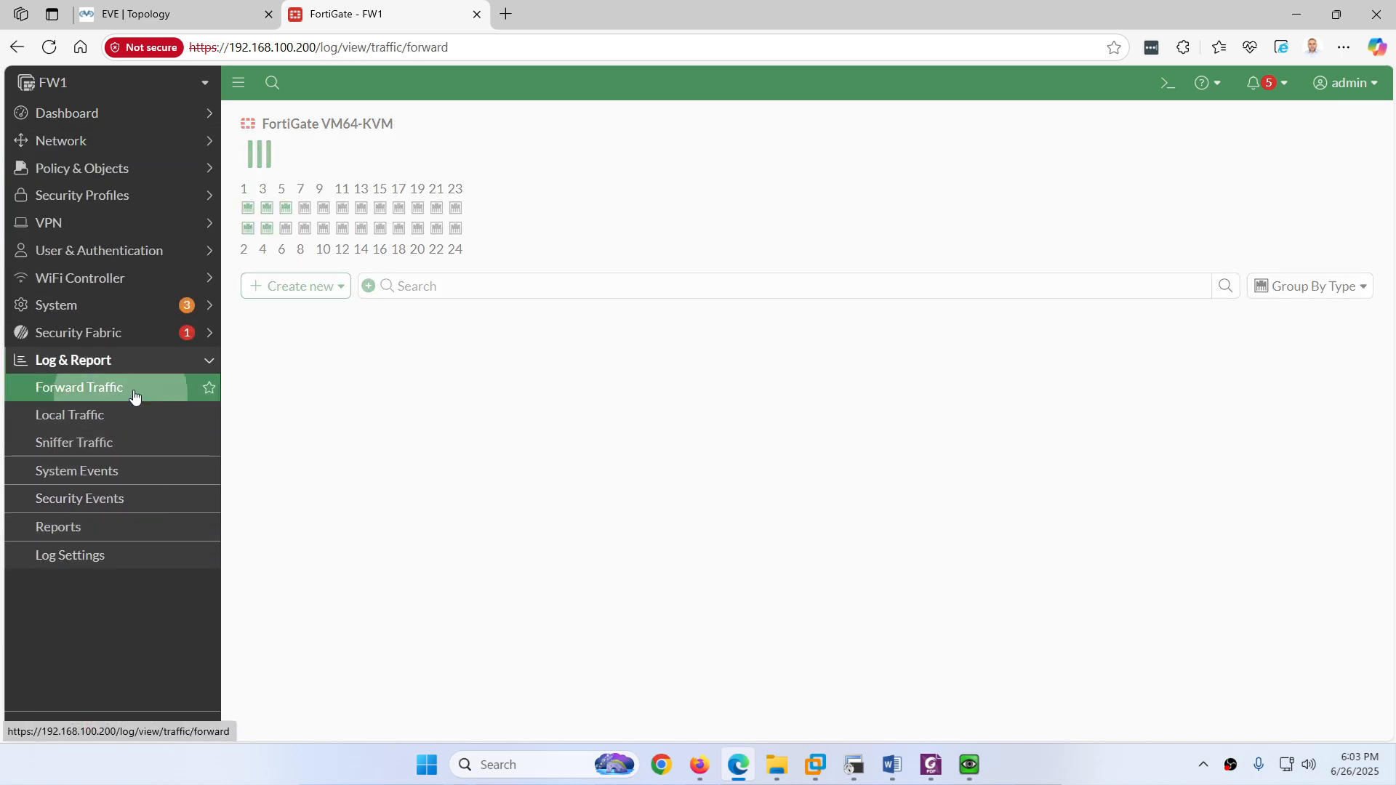
left_click(260, 138)
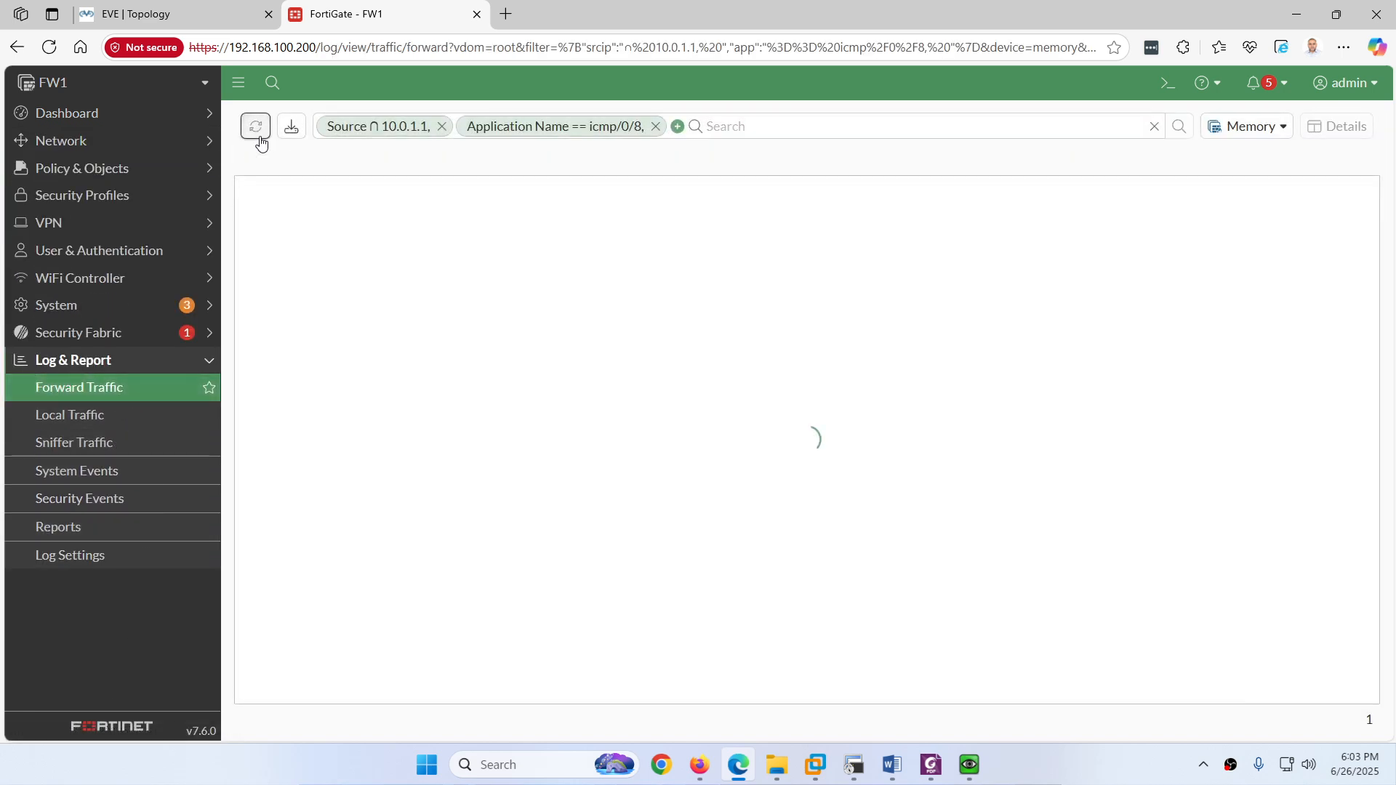
left_click(655, 126)
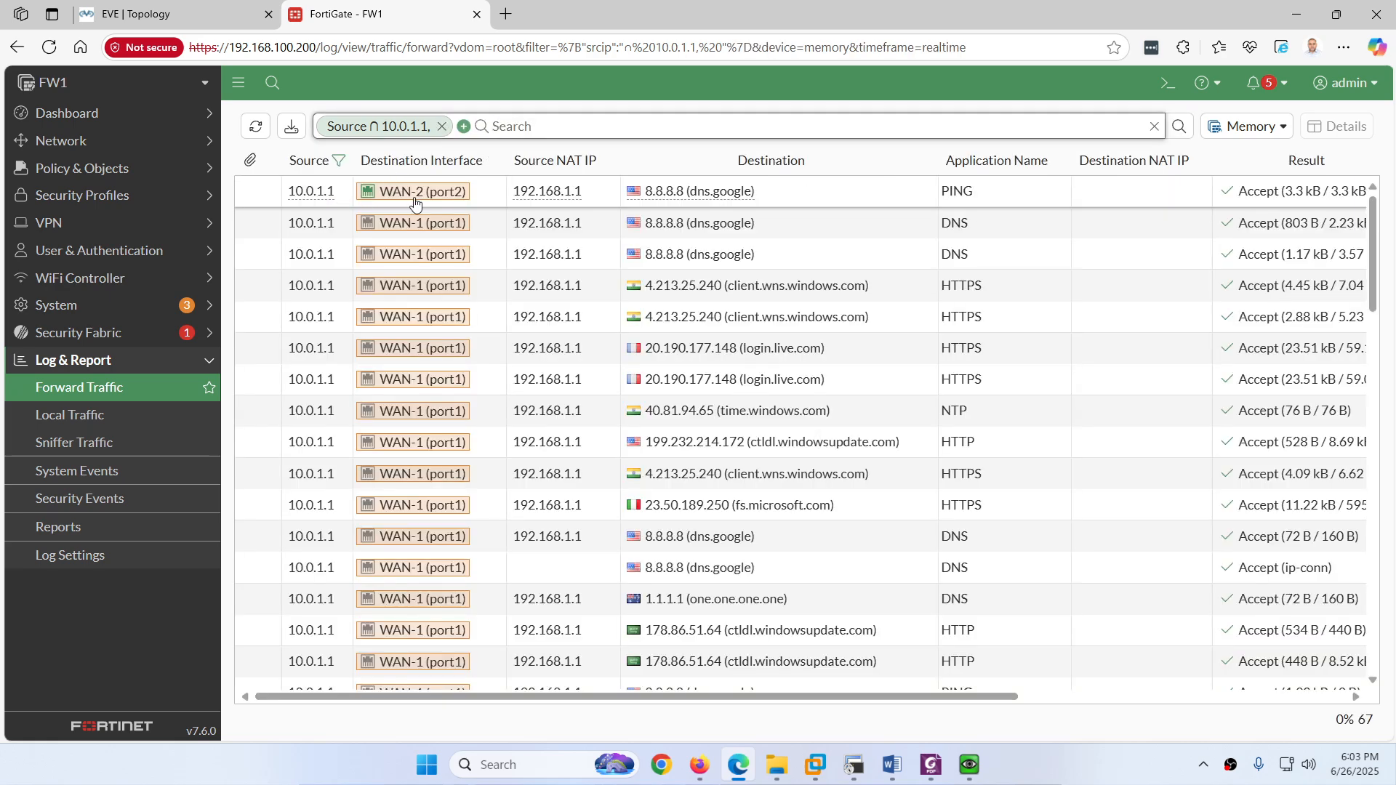
mouse_move(418, 203)
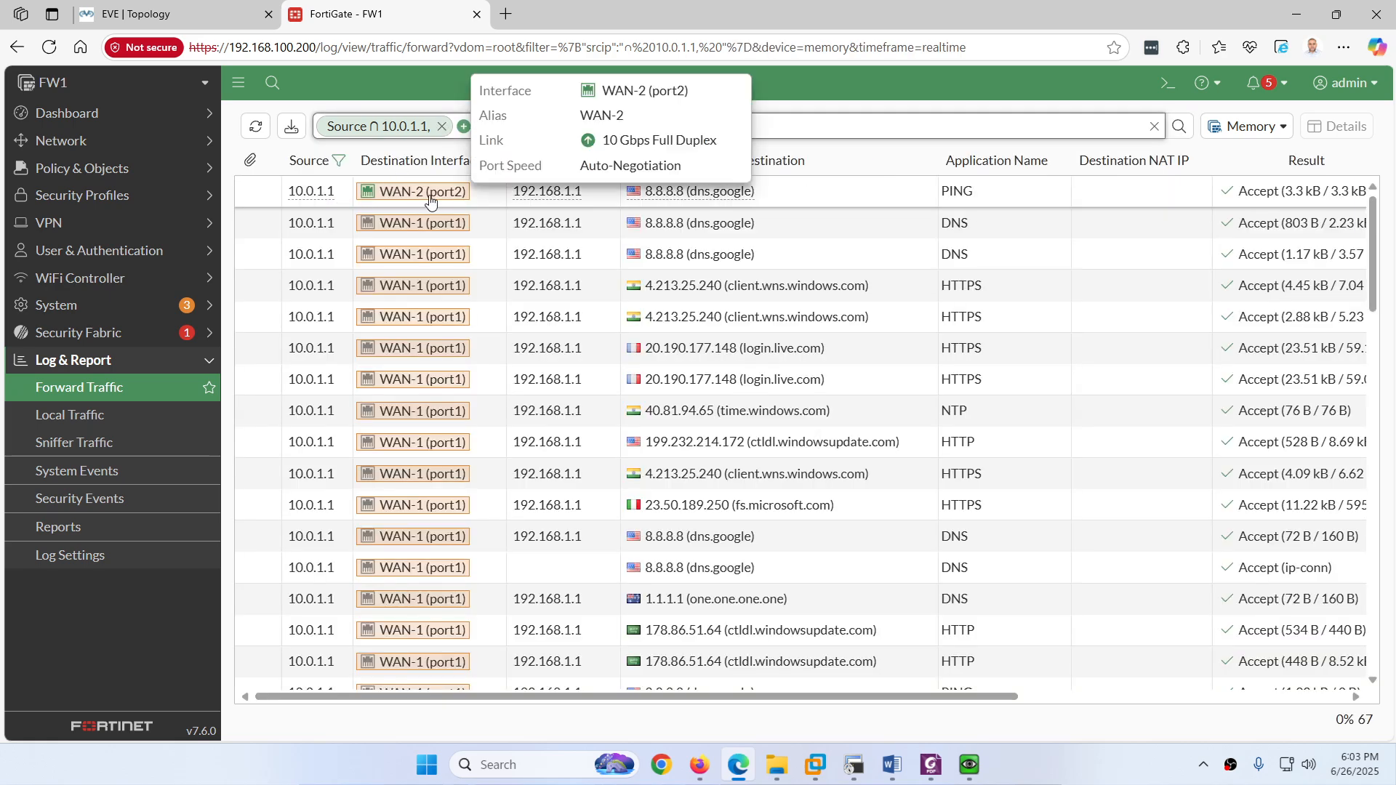
left_click(961, 193)
mouse_move(1105, 207)
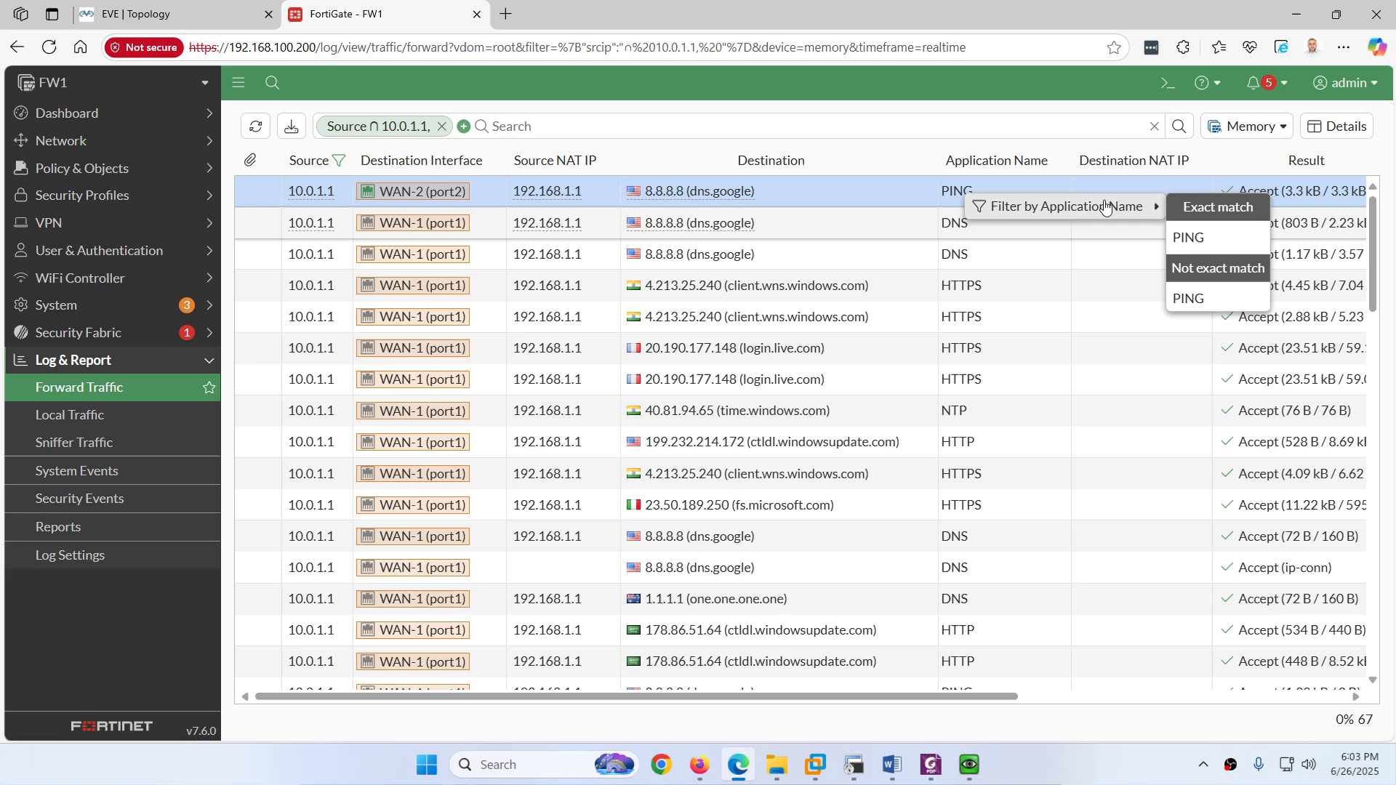
left_click(1188, 234)
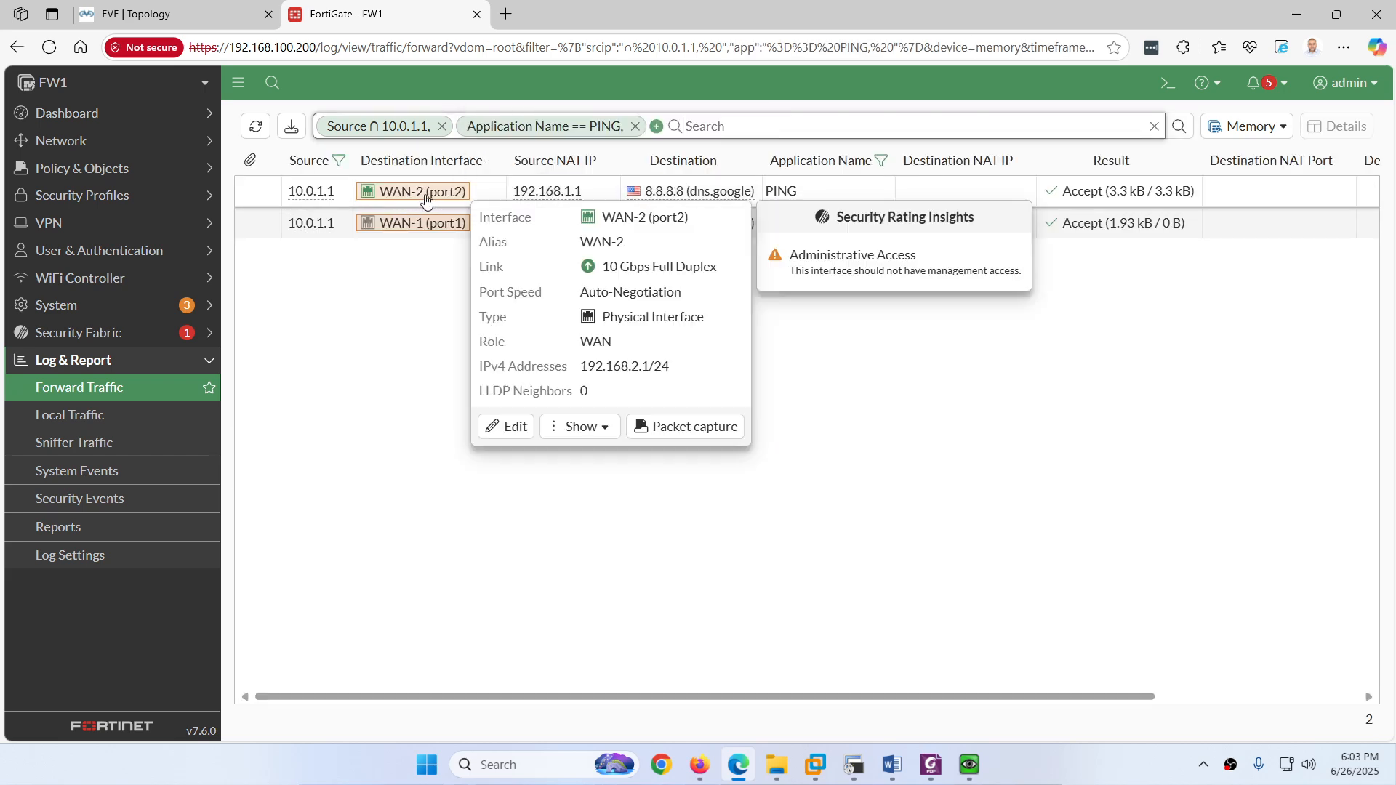
mouse_move(426, 196)
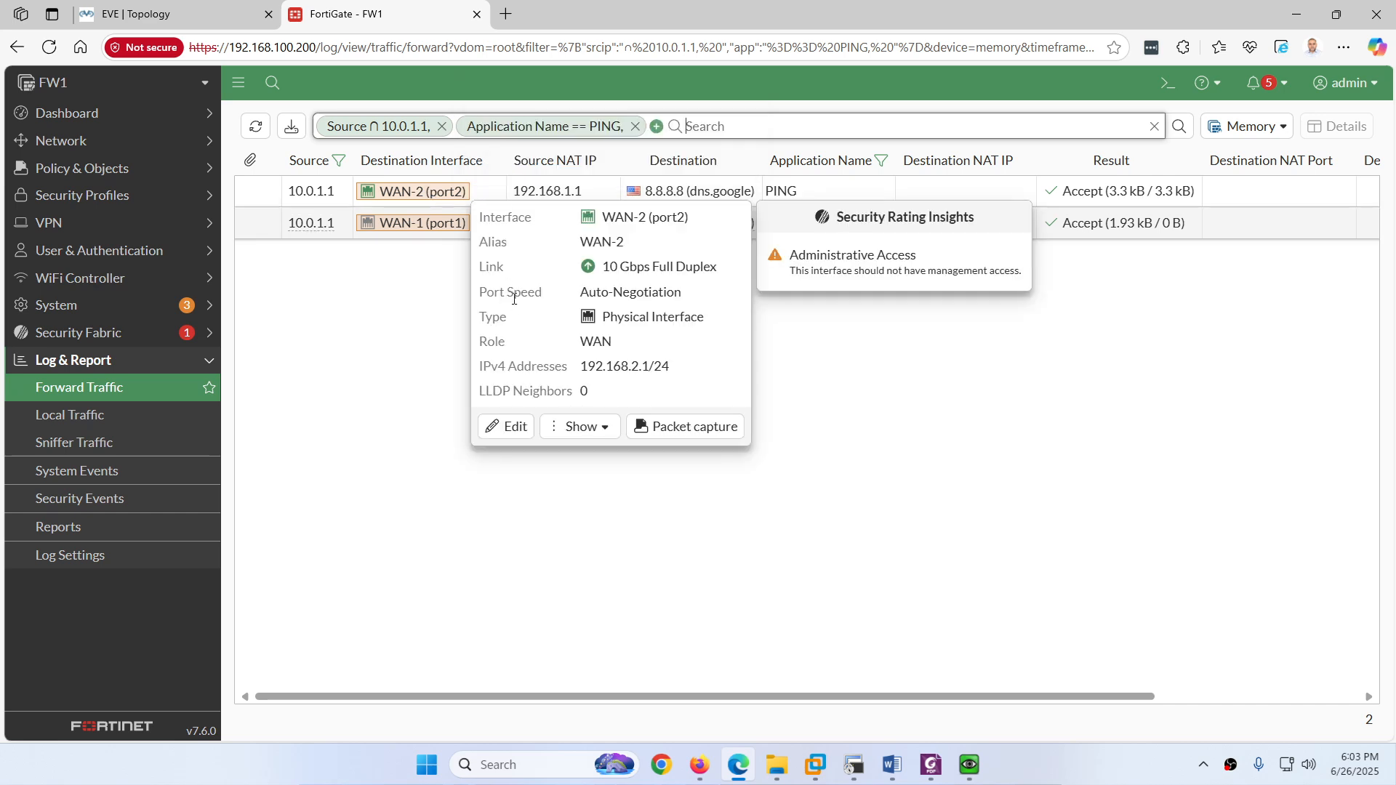
Step: Rerun FW1's static routing table and highlight the new default via 192.168.2.254, distance 20
left_click(854, 765)
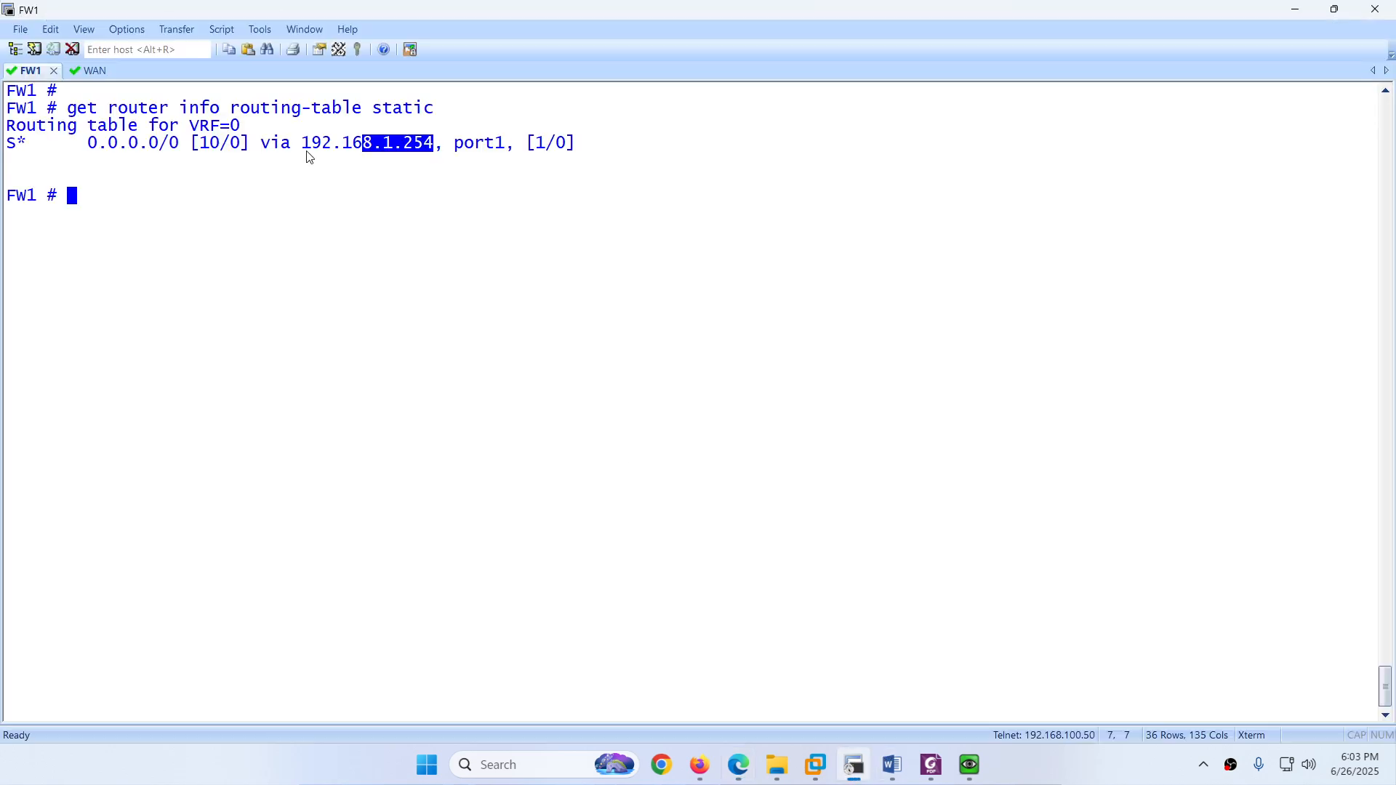
key("Up")
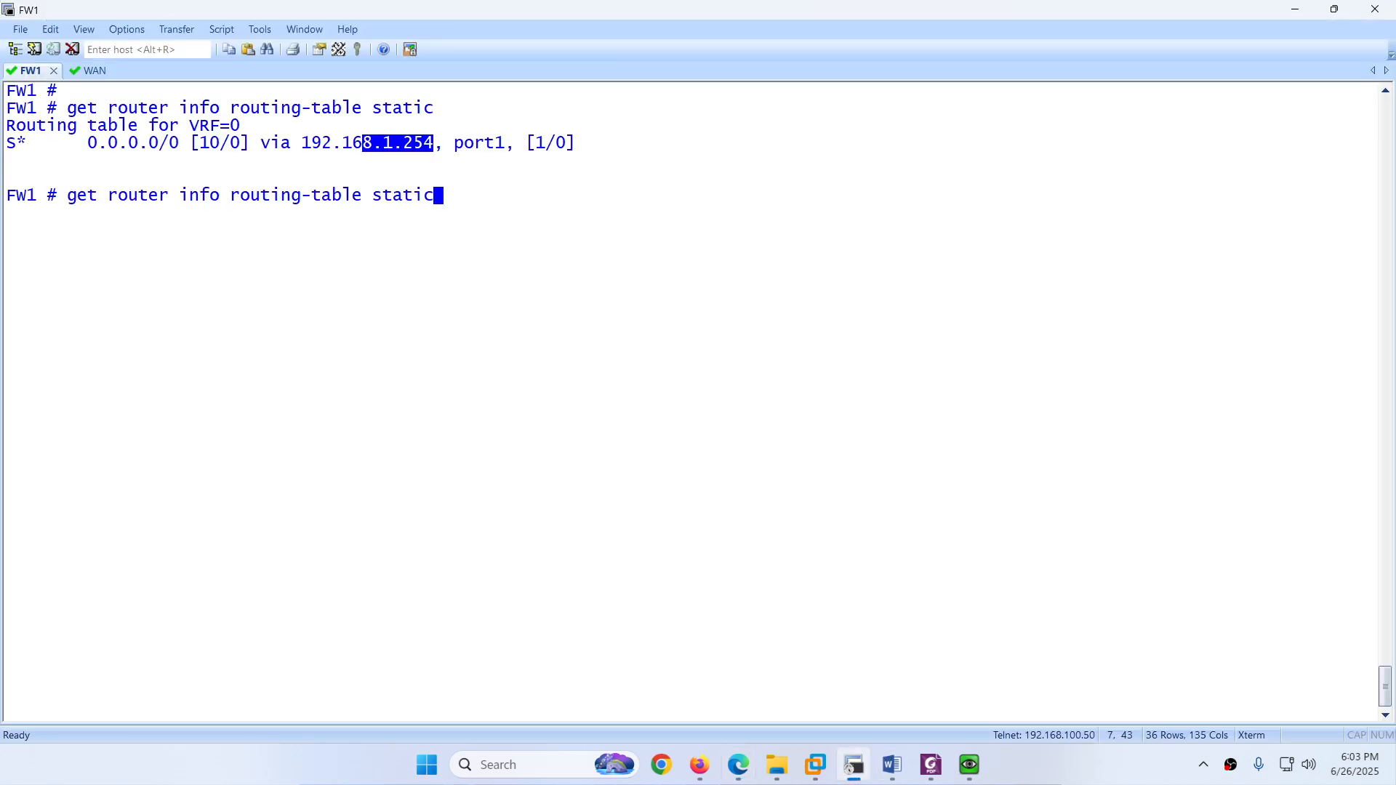
key("Return")
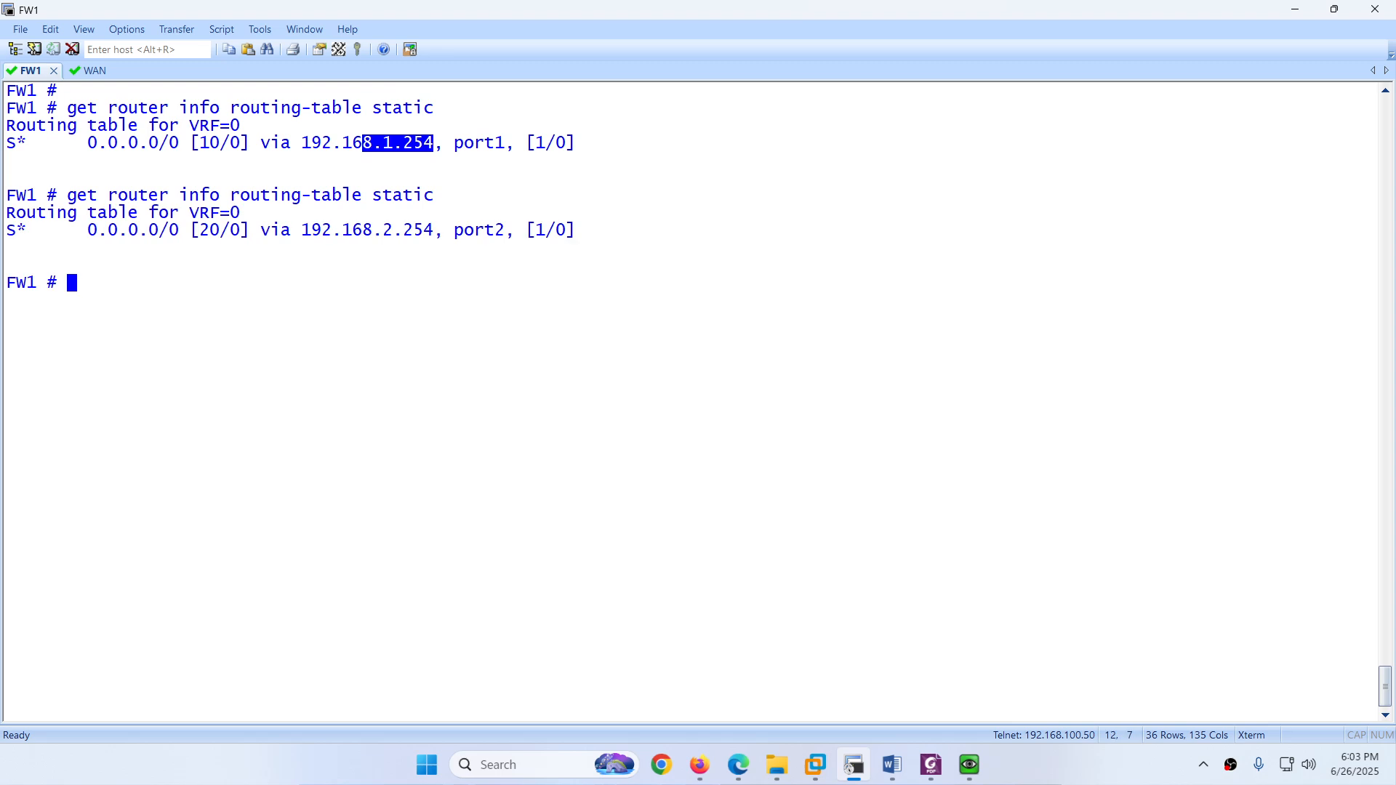
left_click(389, 147)
left_click_drag(386, 143, 393, 144)
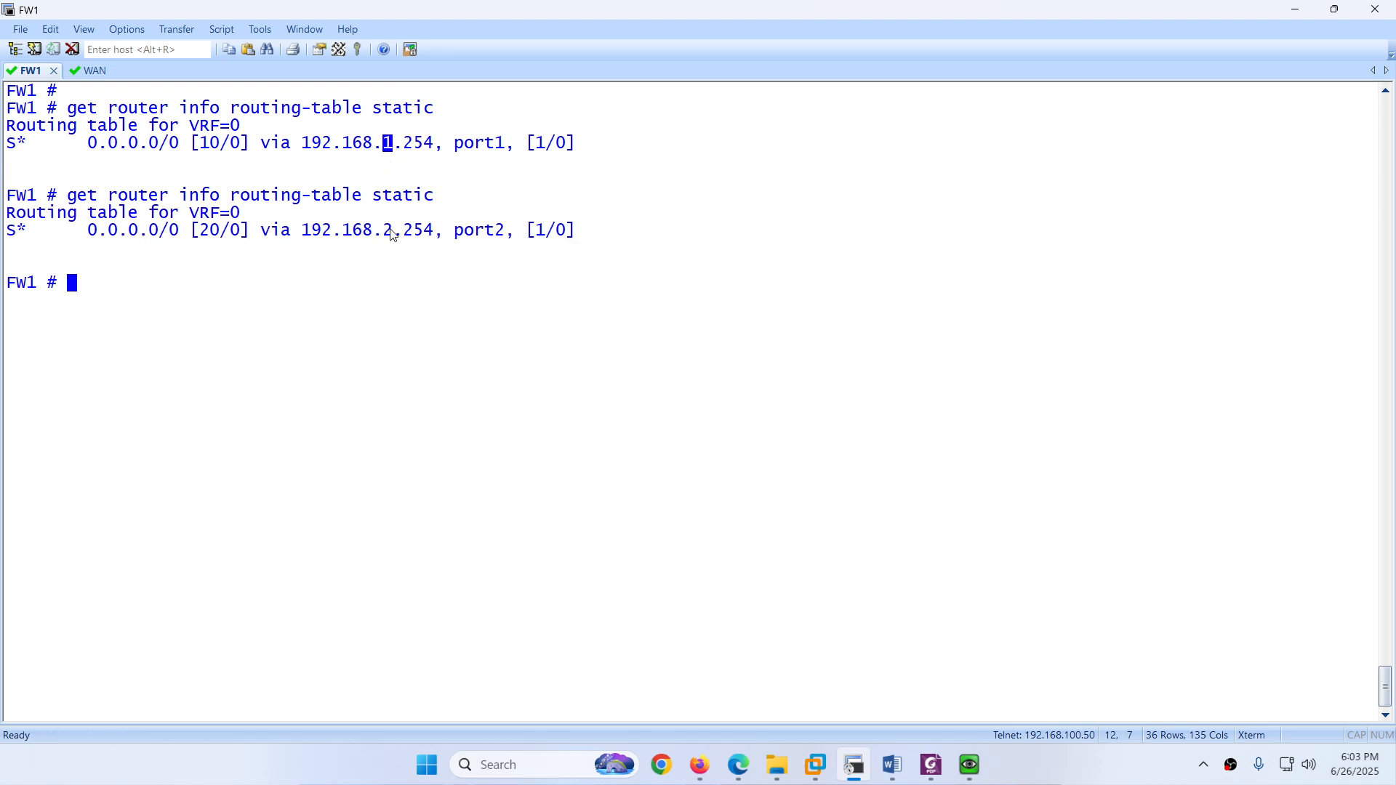
left_click_drag(385, 229, 403, 232)
left_click_drag(198, 232, 228, 231)
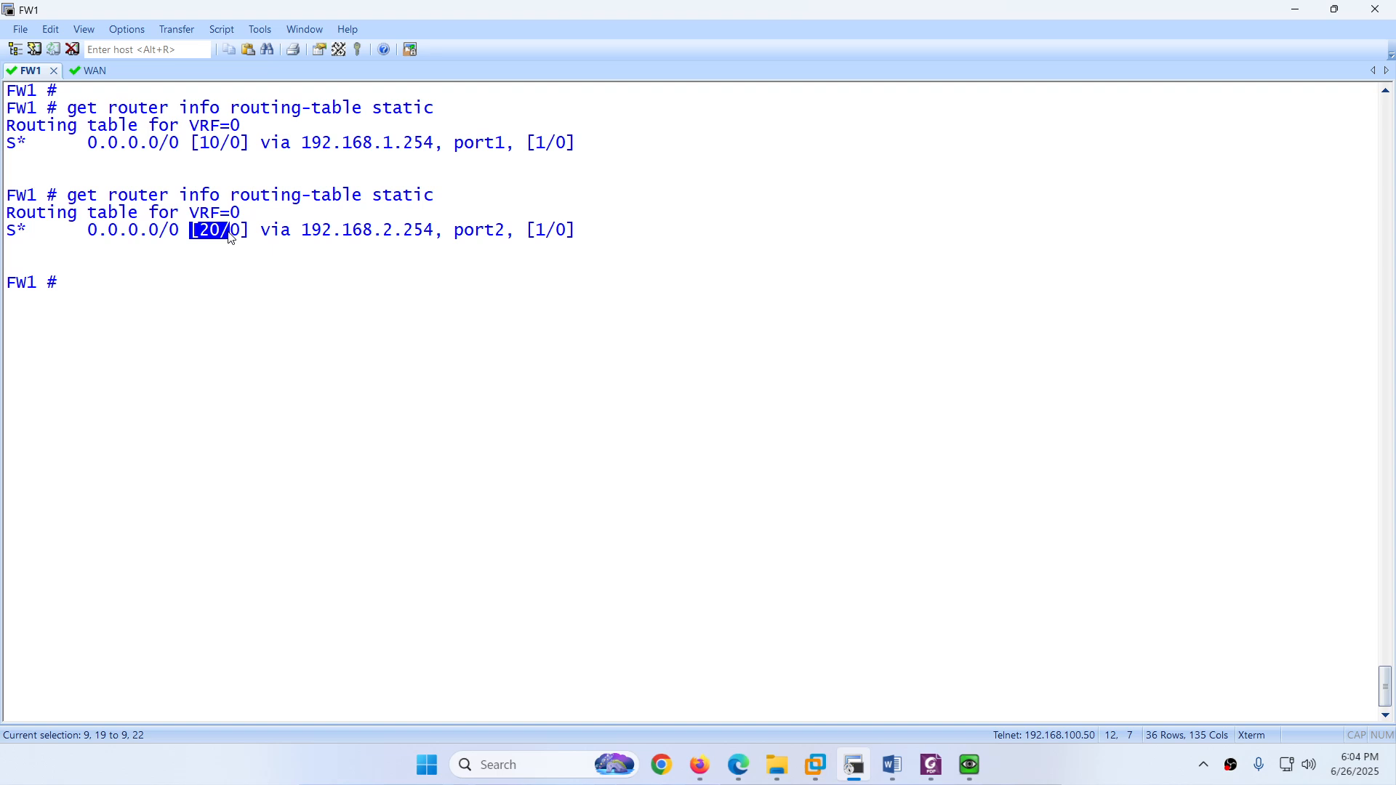
left_click_drag(200, 145, 218, 144)
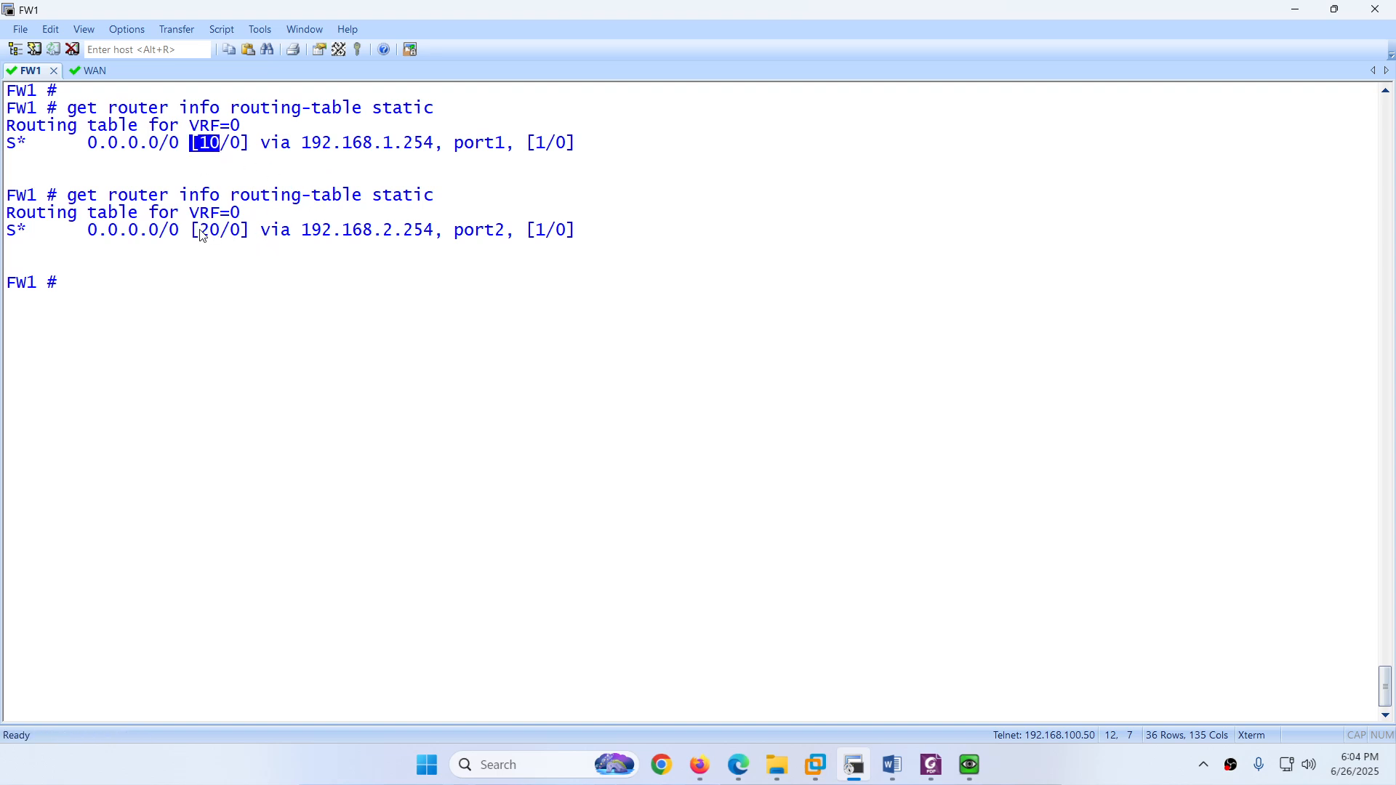
left_click_drag(201, 231, 230, 231)
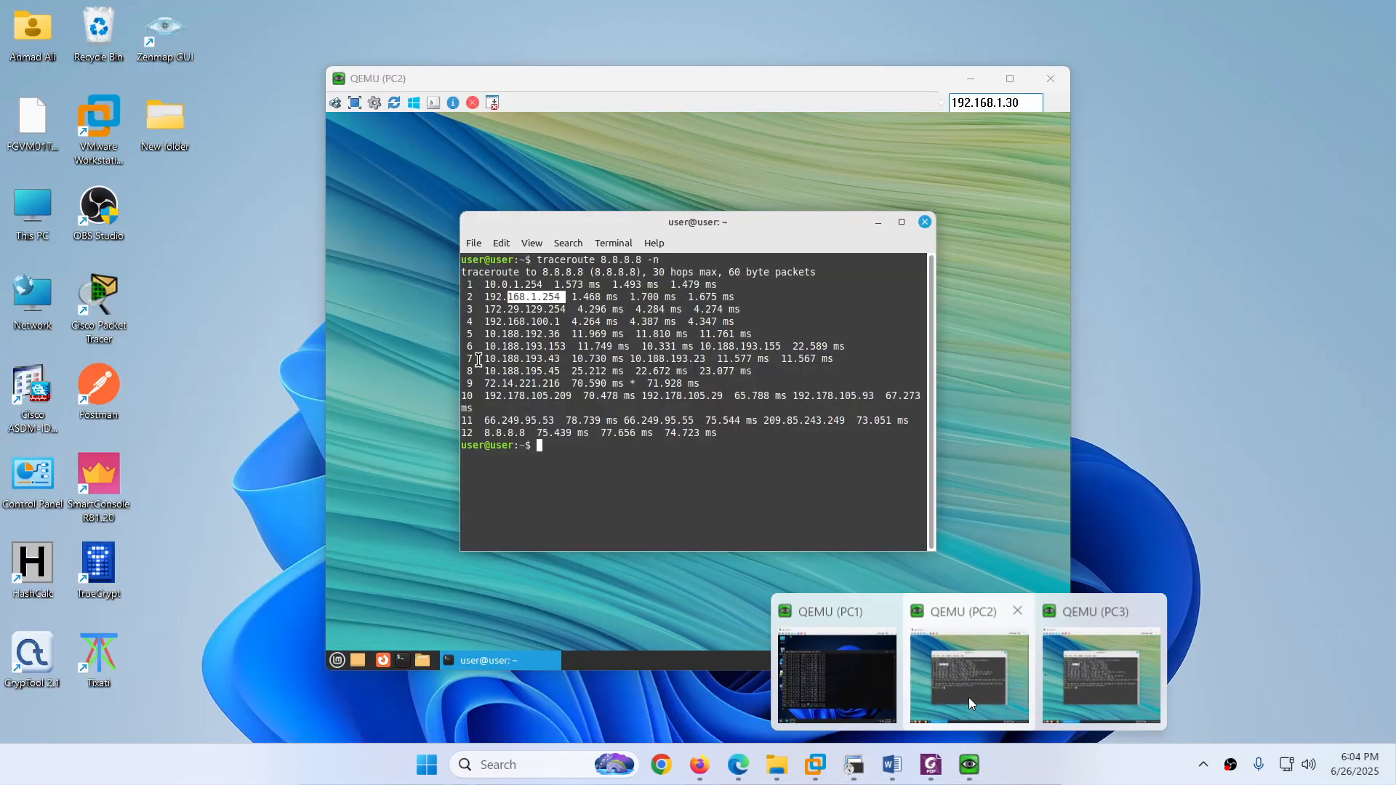
Step: Rerun 'traceroute 8.8.8.8 -n' on PC2, showing hop 2 is now 192.168.2.254
left_click(970, 691)
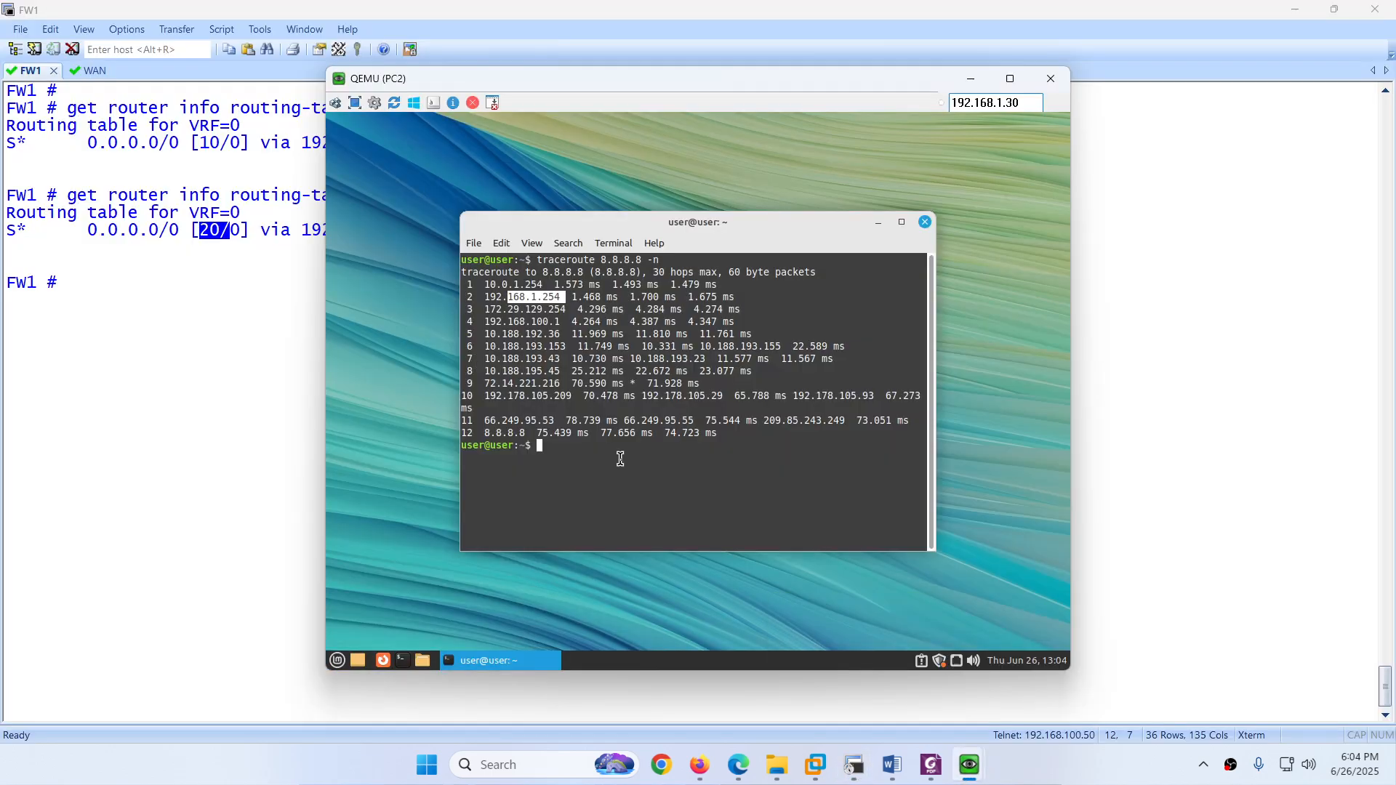
left_click(620, 459)
left_click_drag(513, 297, 564, 305)
left_click(580, 465)
key("Up")
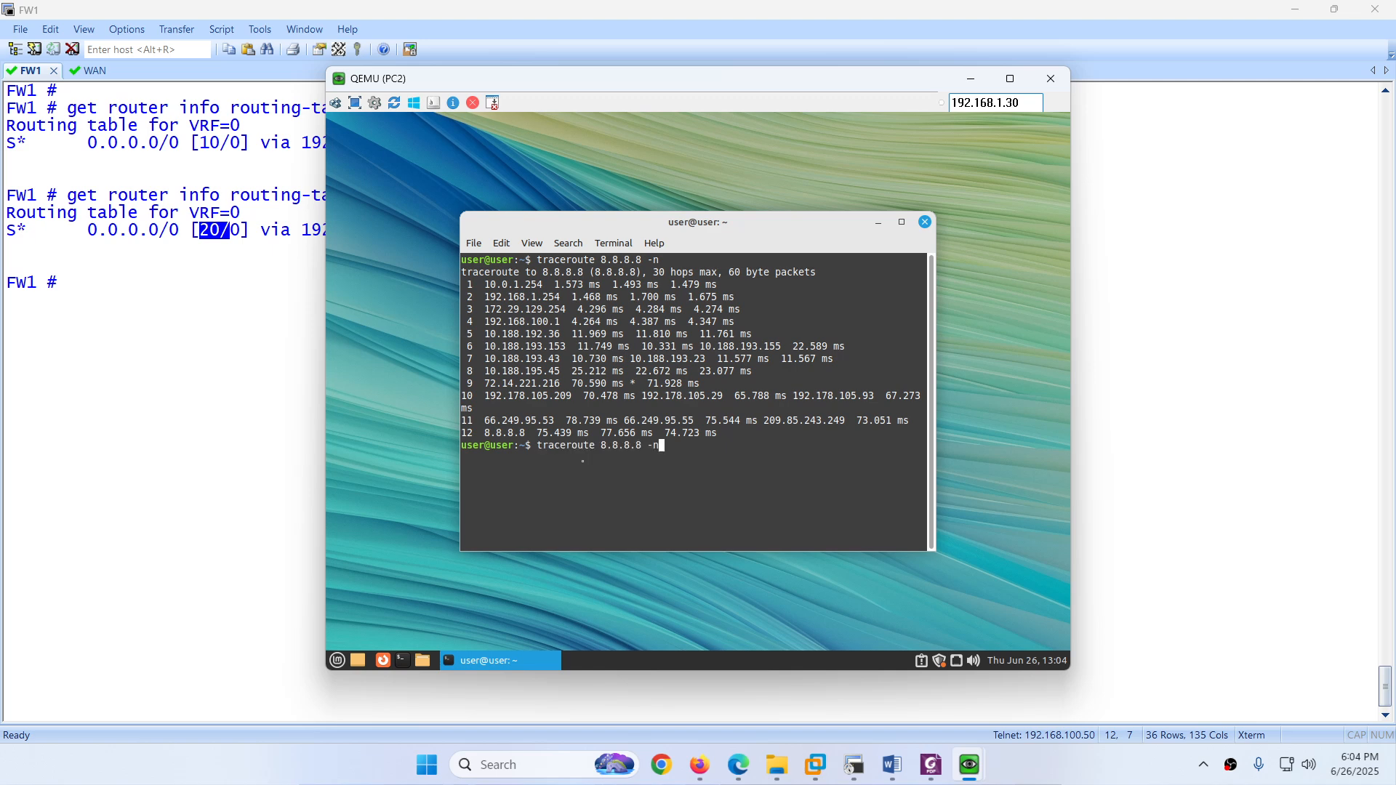
key("Return")
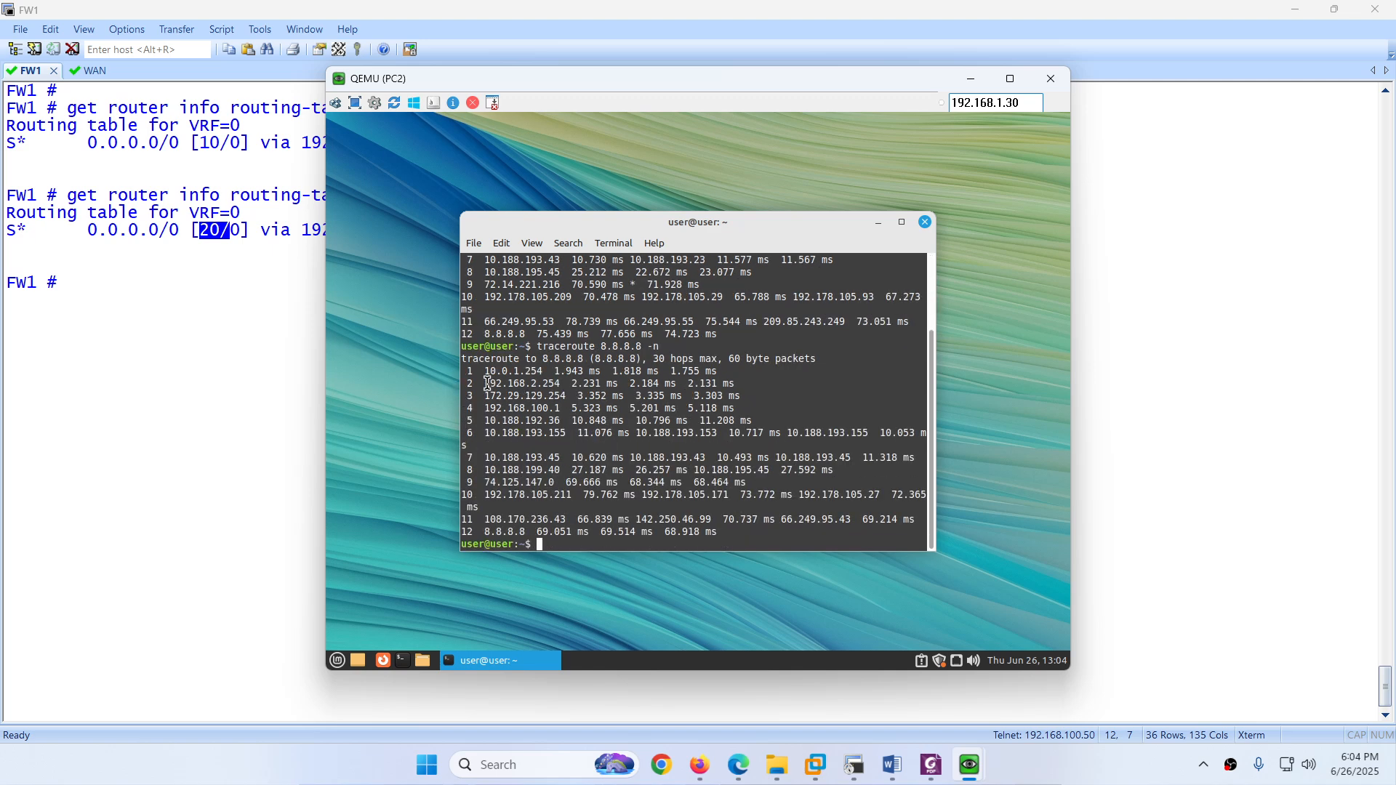
left_click_drag(513, 384, 571, 383)
scroll(542, 349, "up", 3)
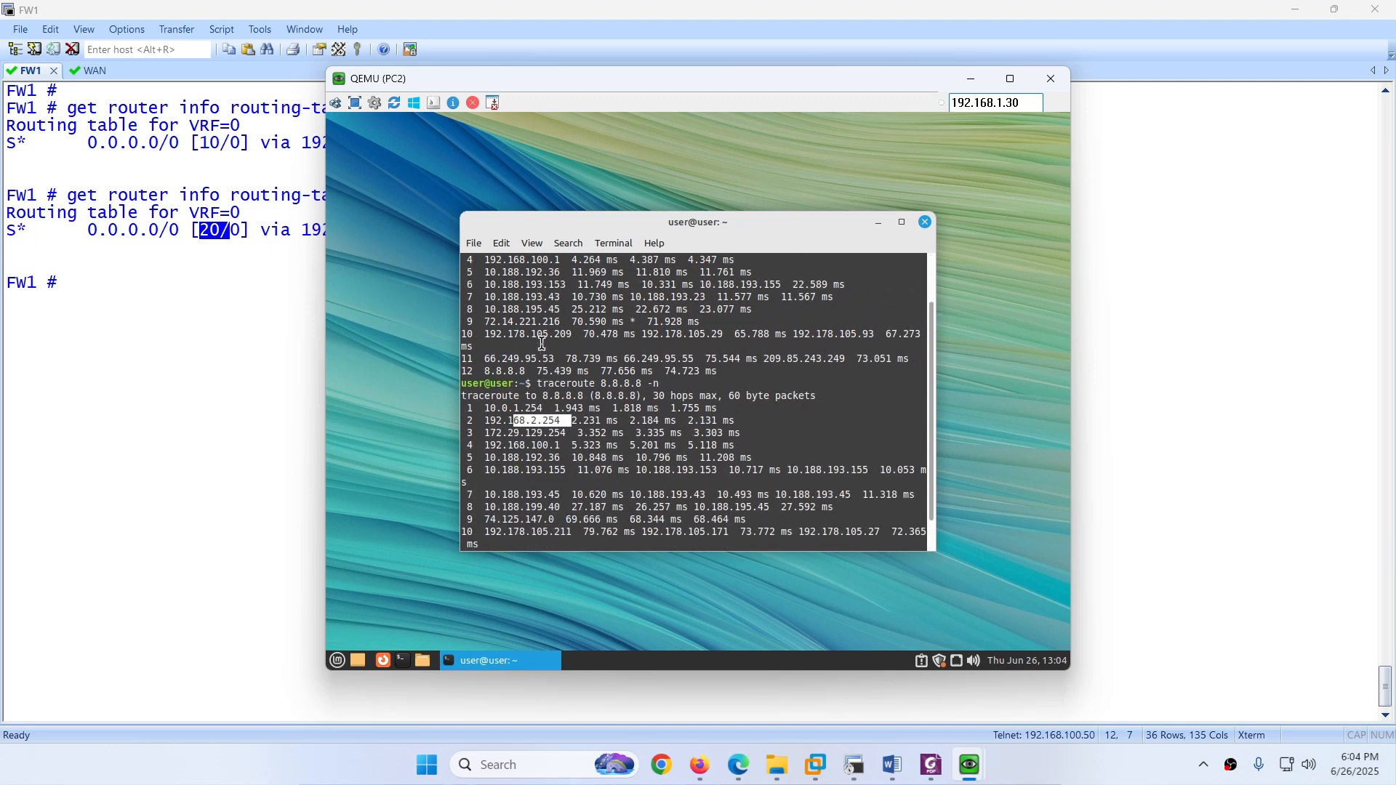
scroll(563, 360, "down", 3)
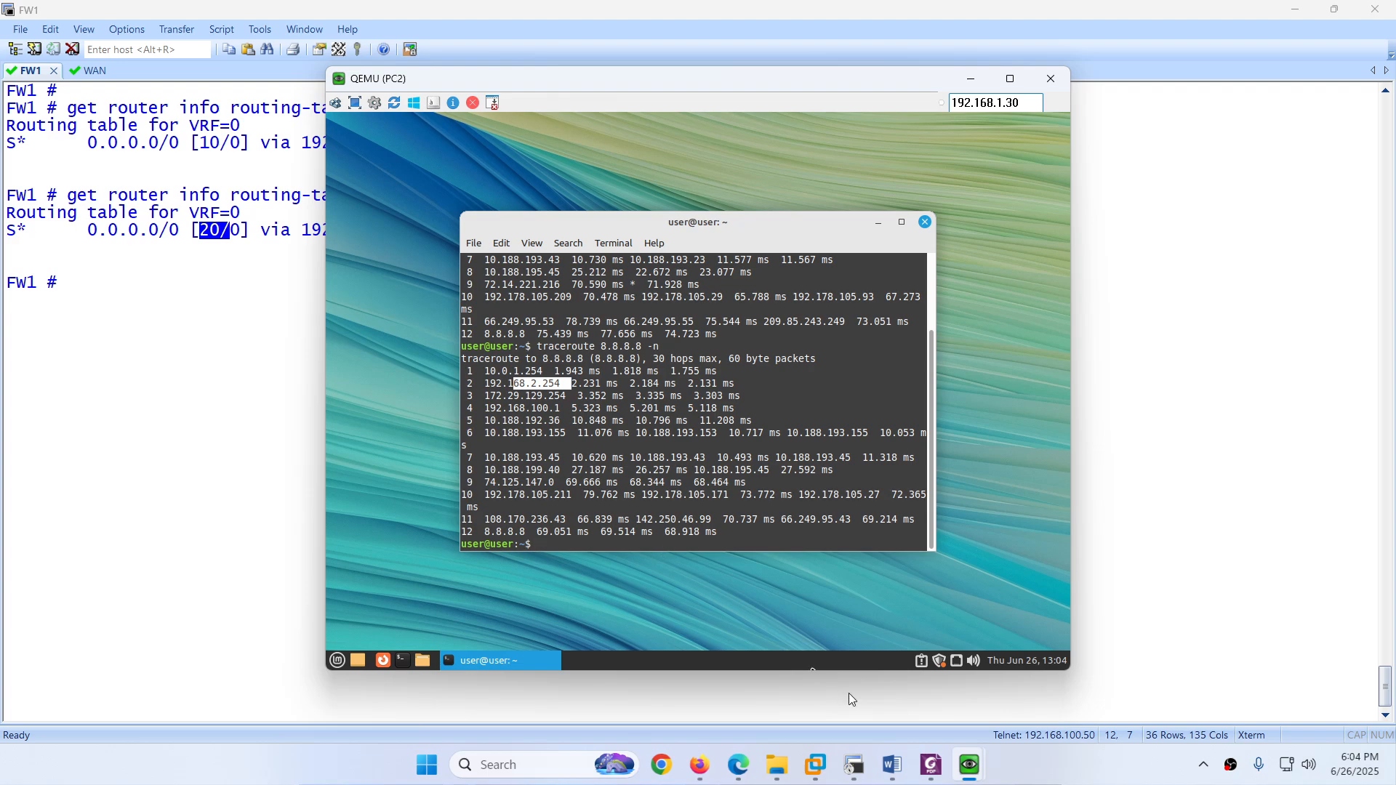
Step: Rerun the same traceroute on PC3 and highlight its new second hop
mouse_move(978, 759)
left_click(1093, 702)
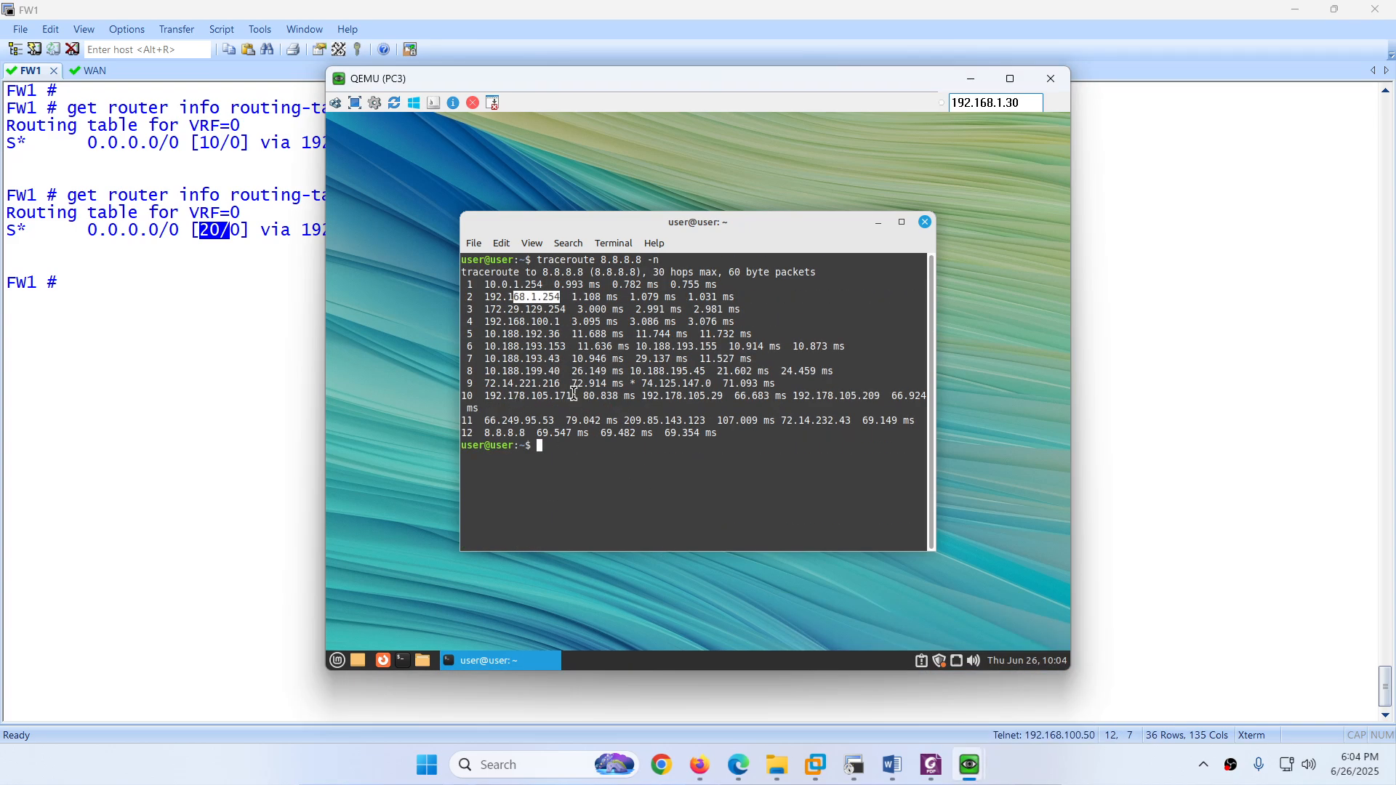
key("Up")
key("Return")
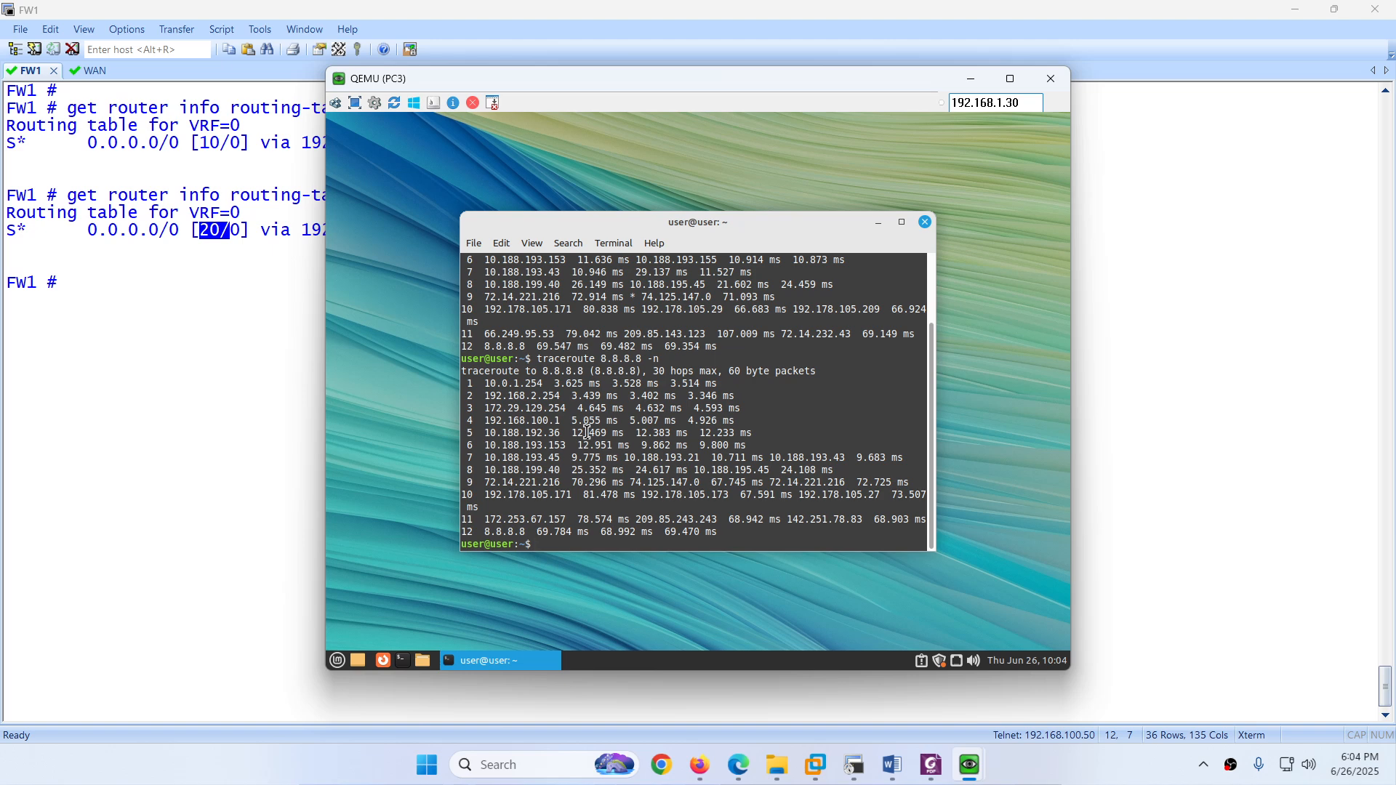
left_click_drag(554, 396, 589, 395)
Step: View Dashboard > FortiView Sessions, where 10.0.1.2 and 10.0.1.3 traffic to 8.8.8.8 exits port2
left_click(738, 765)
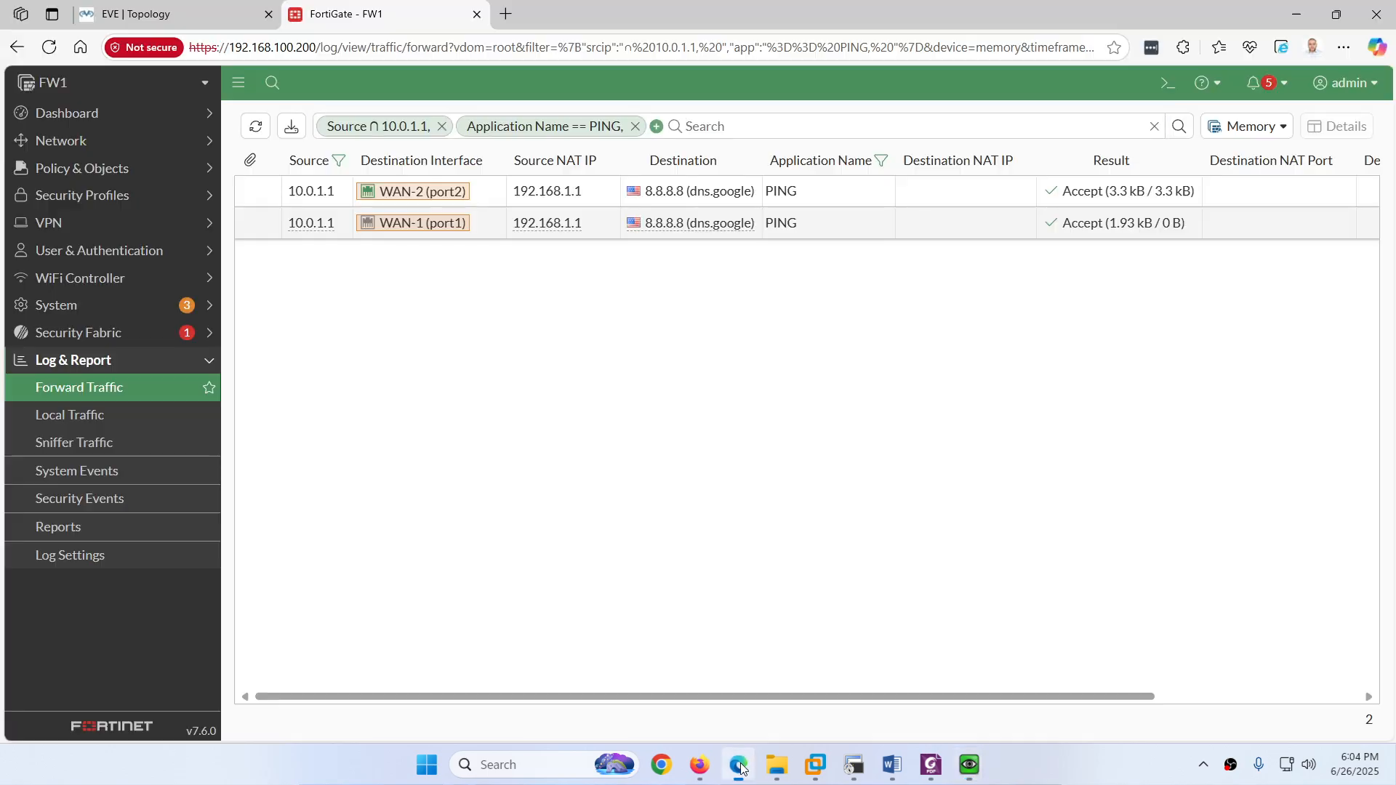
left_click(102, 113)
left_click(93, 436)
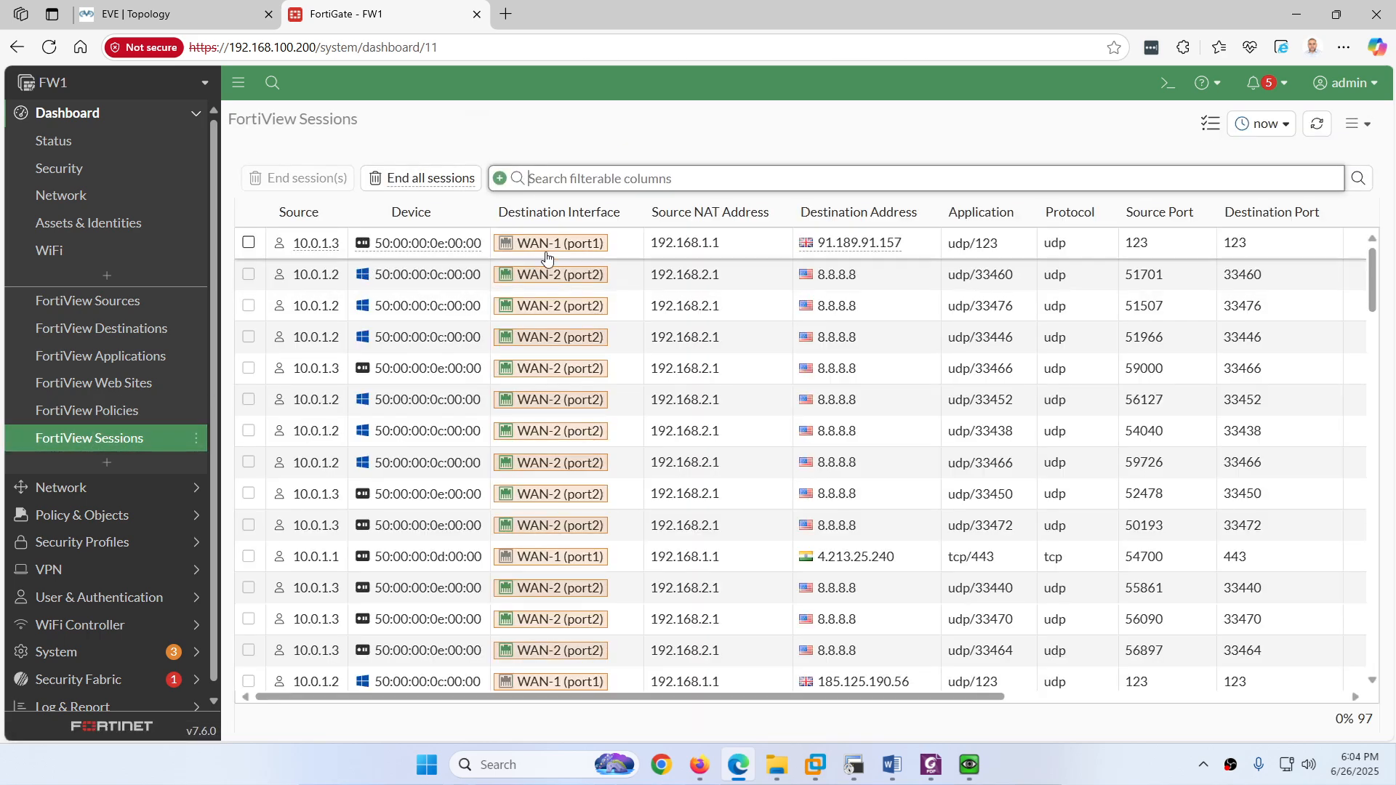
mouse_move(547, 282)
scroll(547, 281, "down", 3)
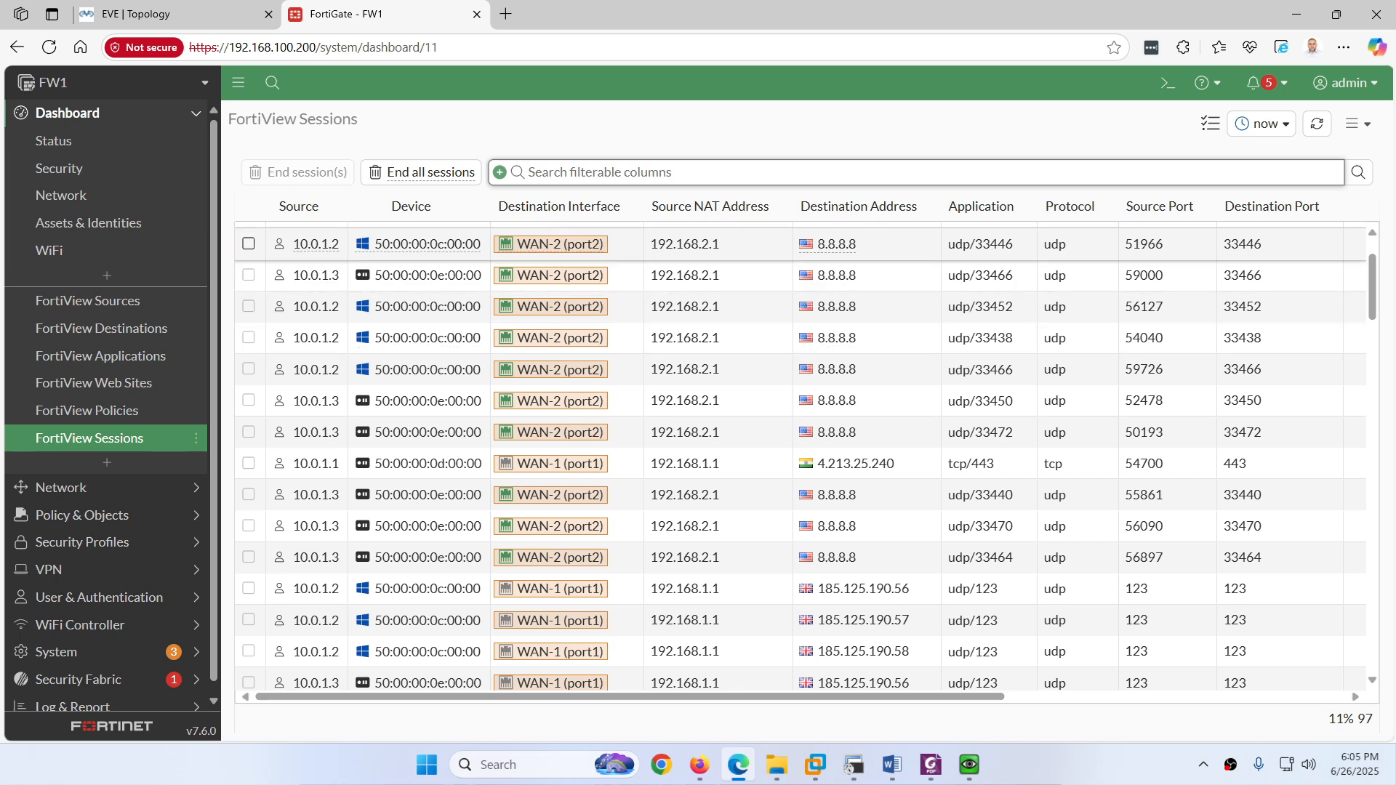
left_click(854, 765)
Step: Run 'get router info routing-table database', showing port1's default route inactive and port2's selected
key("Up")
key("BackSpace")
key("BackSpace")
key("BackSpace")
key("BackSpace")
key("BackSpace")
key("BackSpace")
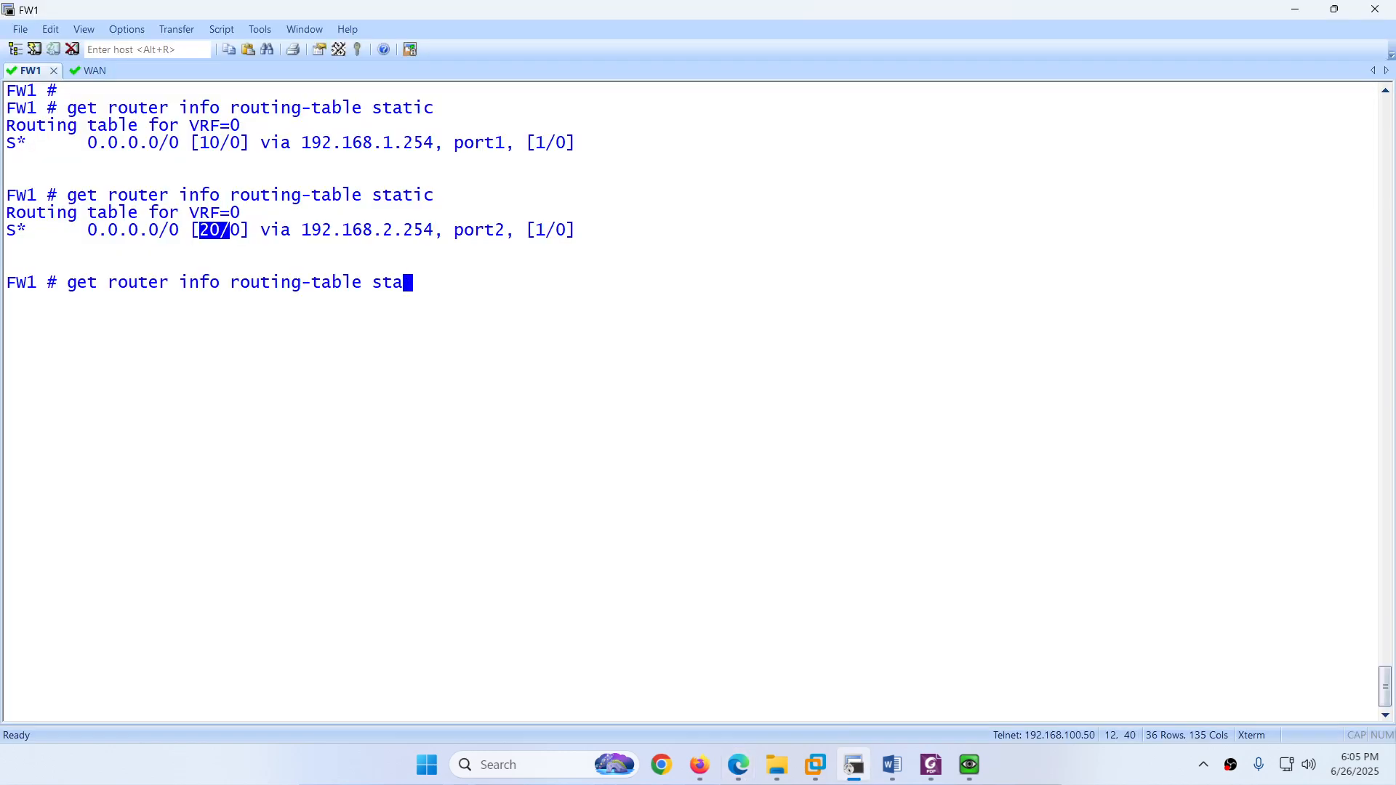
type("da")
key("Tab")
key("Return")
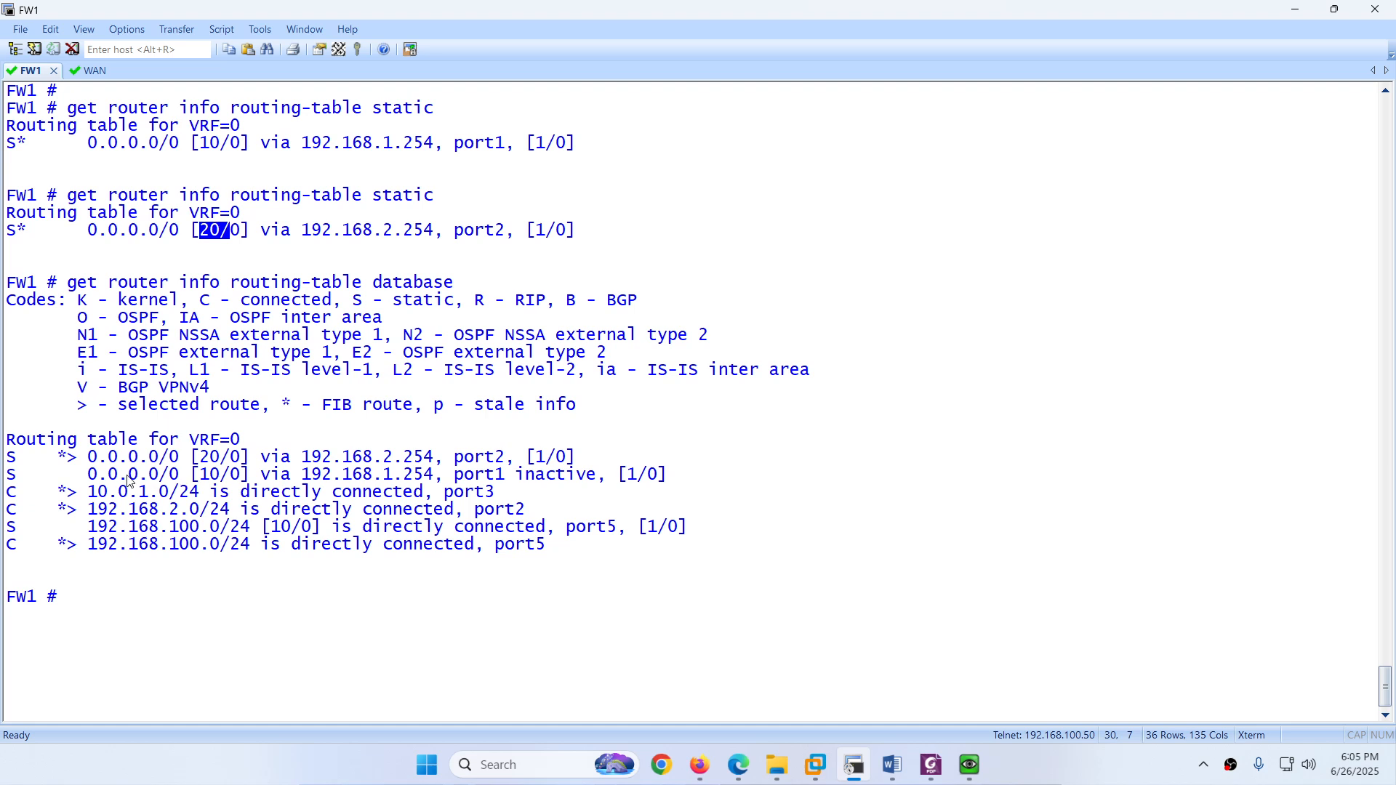
left_click_drag(89, 477, 692, 476)
left_click_drag(517, 478, 587, 472)
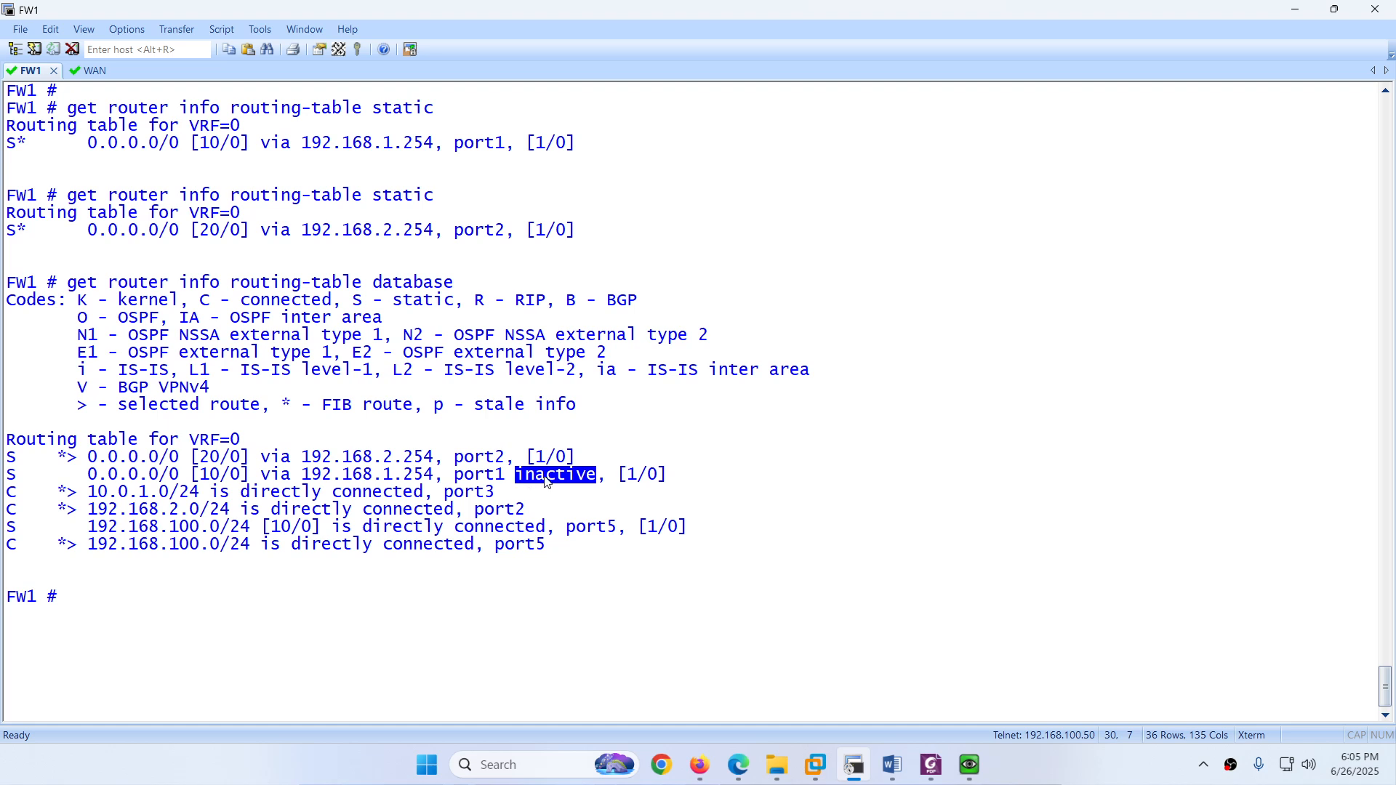
left_click_drag(585, 458, 99, 464)
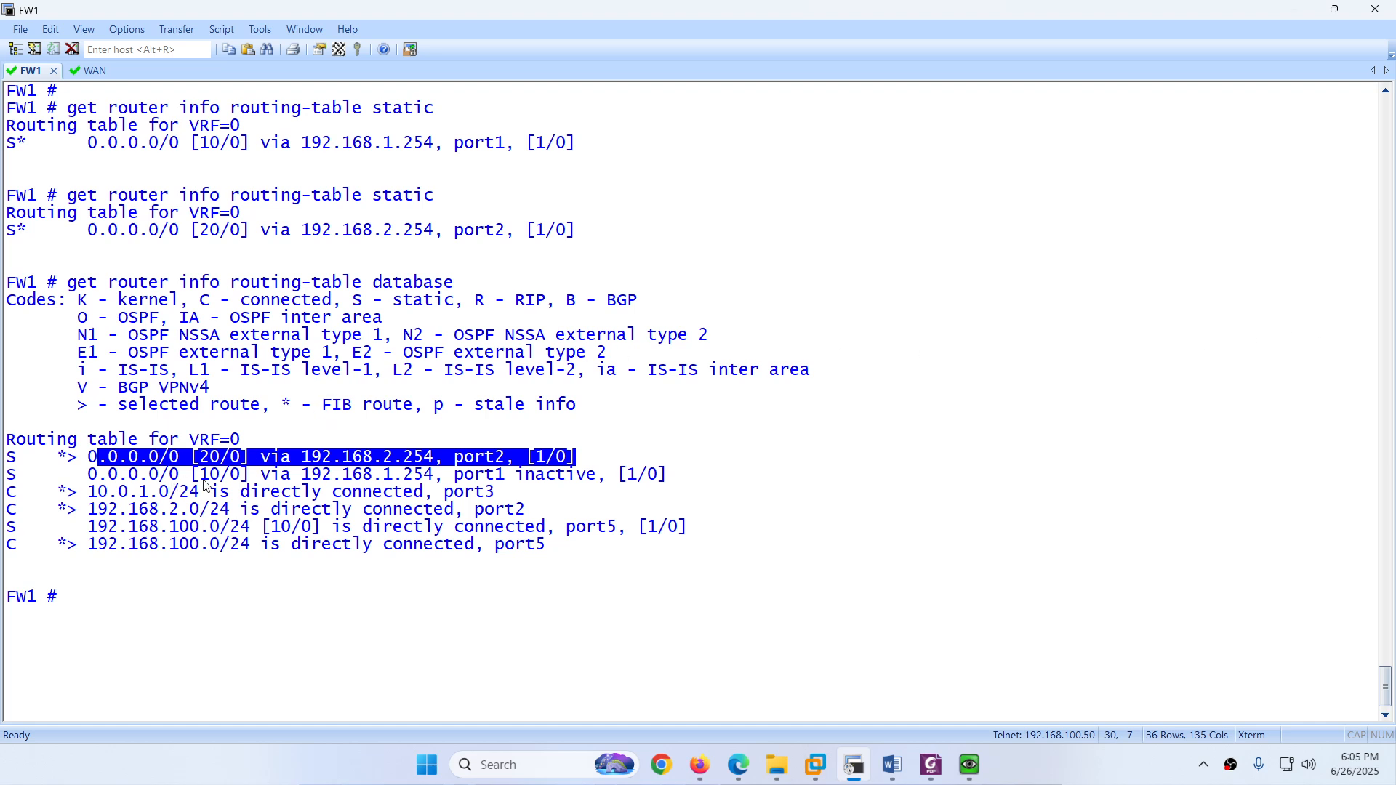
left_click_drag(200, 474, 673, 488)
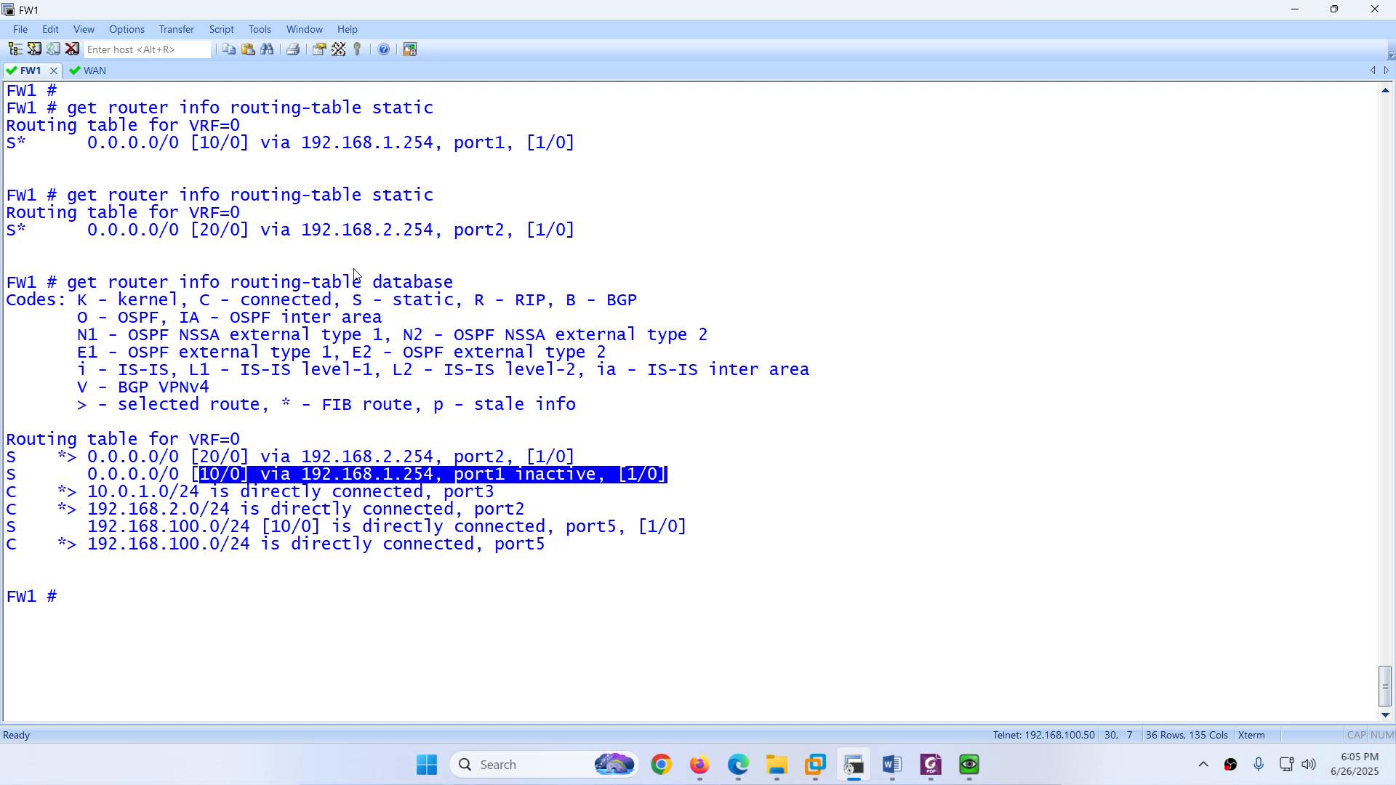
Step: Rerun 'get router info routing-table static' to recheck the static routes
key("Up")
key("Up")
key("Return")
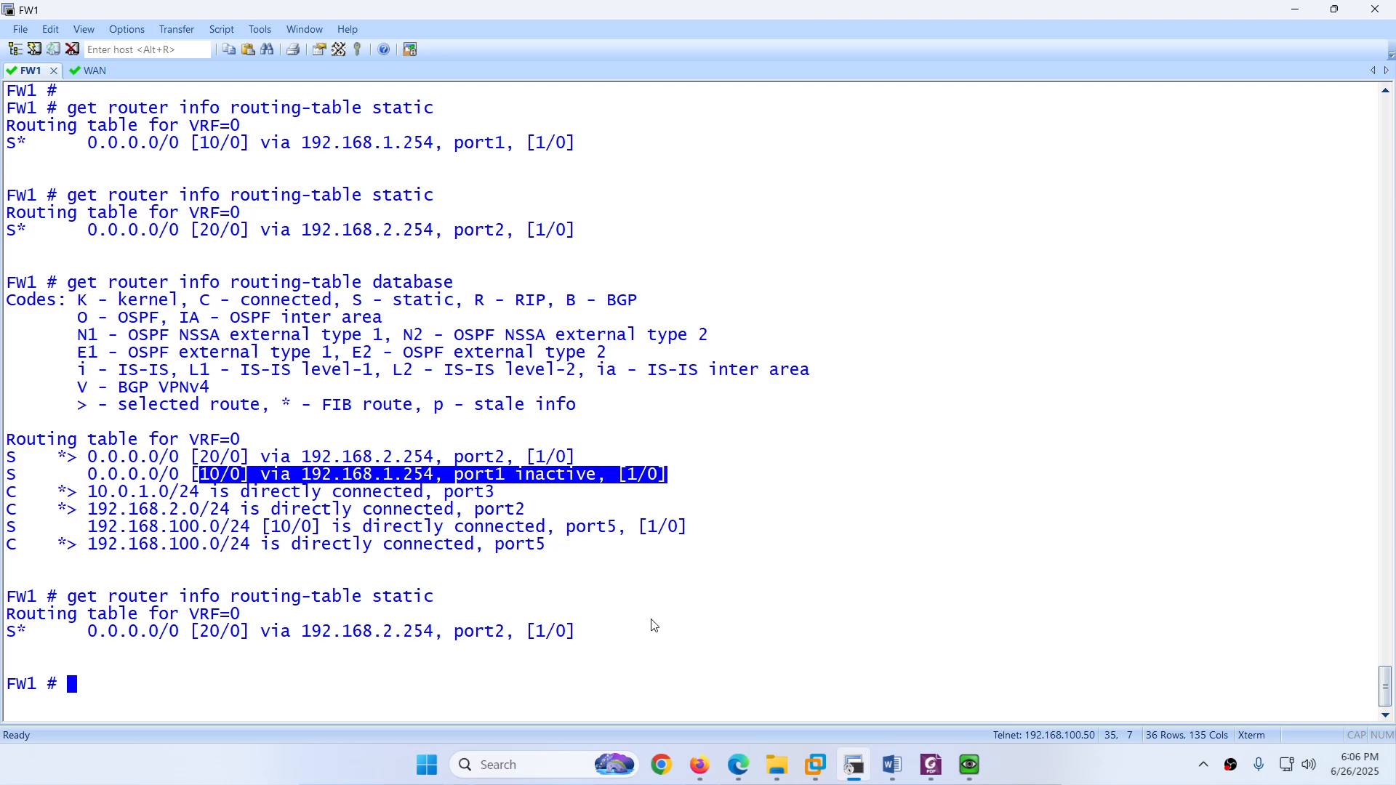
left_click(733, 760)
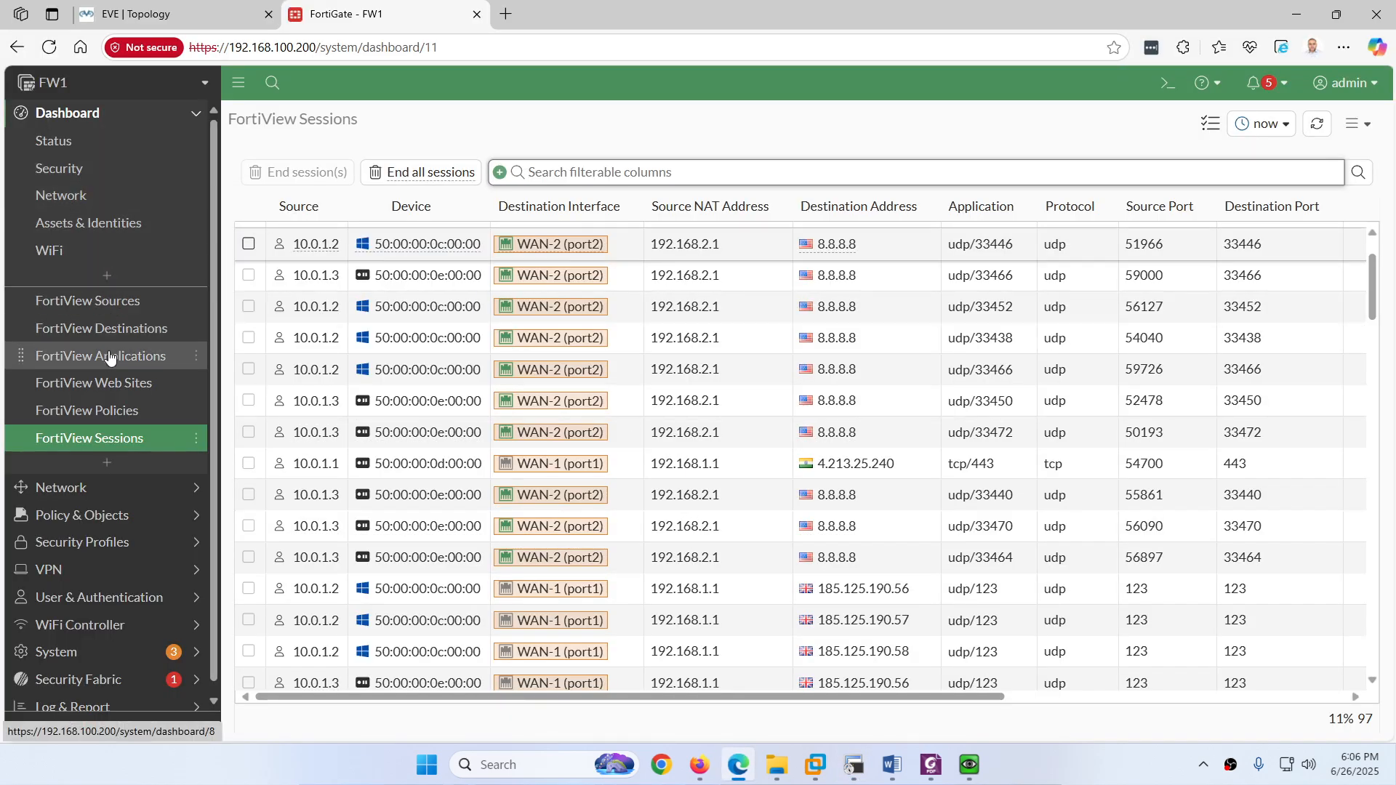
Step: Set WAN-1 (port1) status to Up under Network > Interfaces and refresh the list
left_click(77, 494)
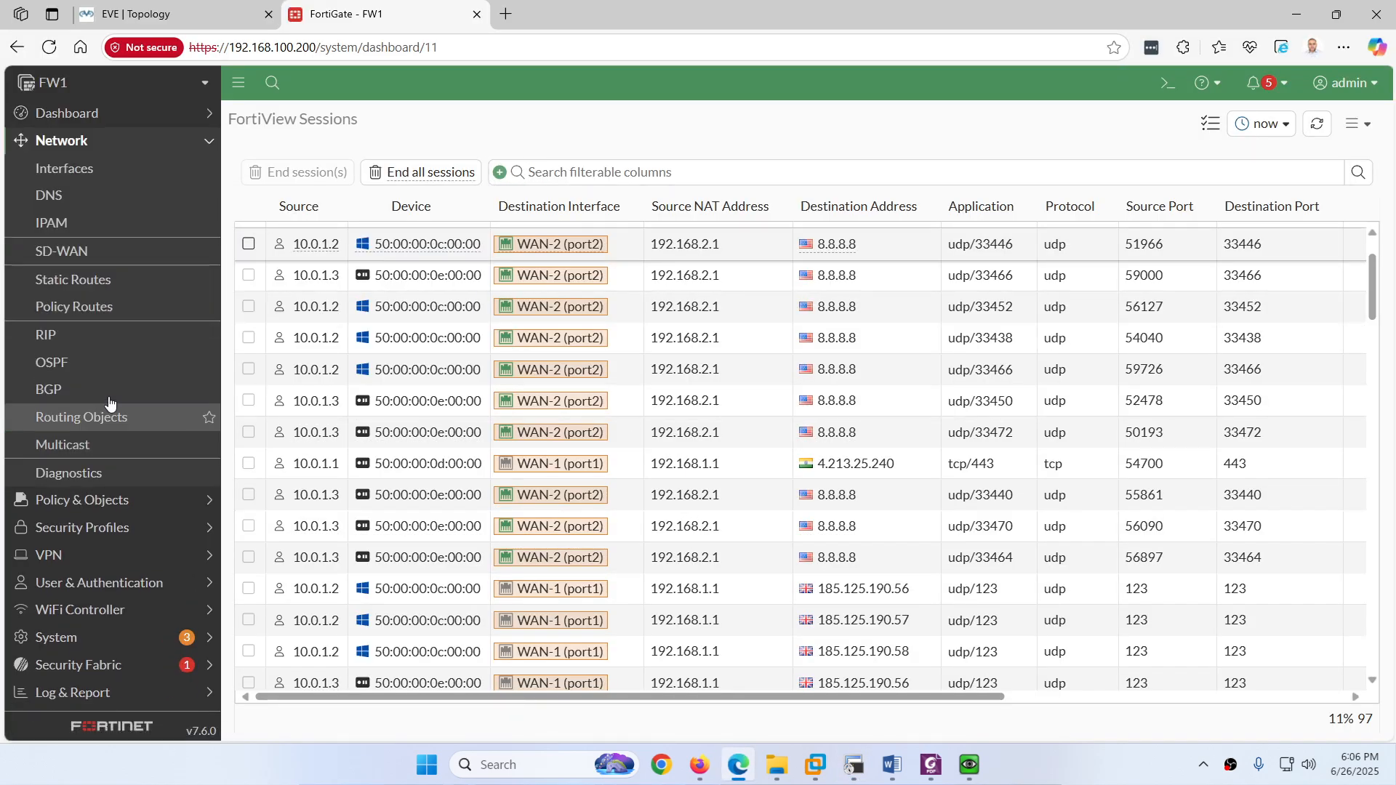
left_click(85, 170)
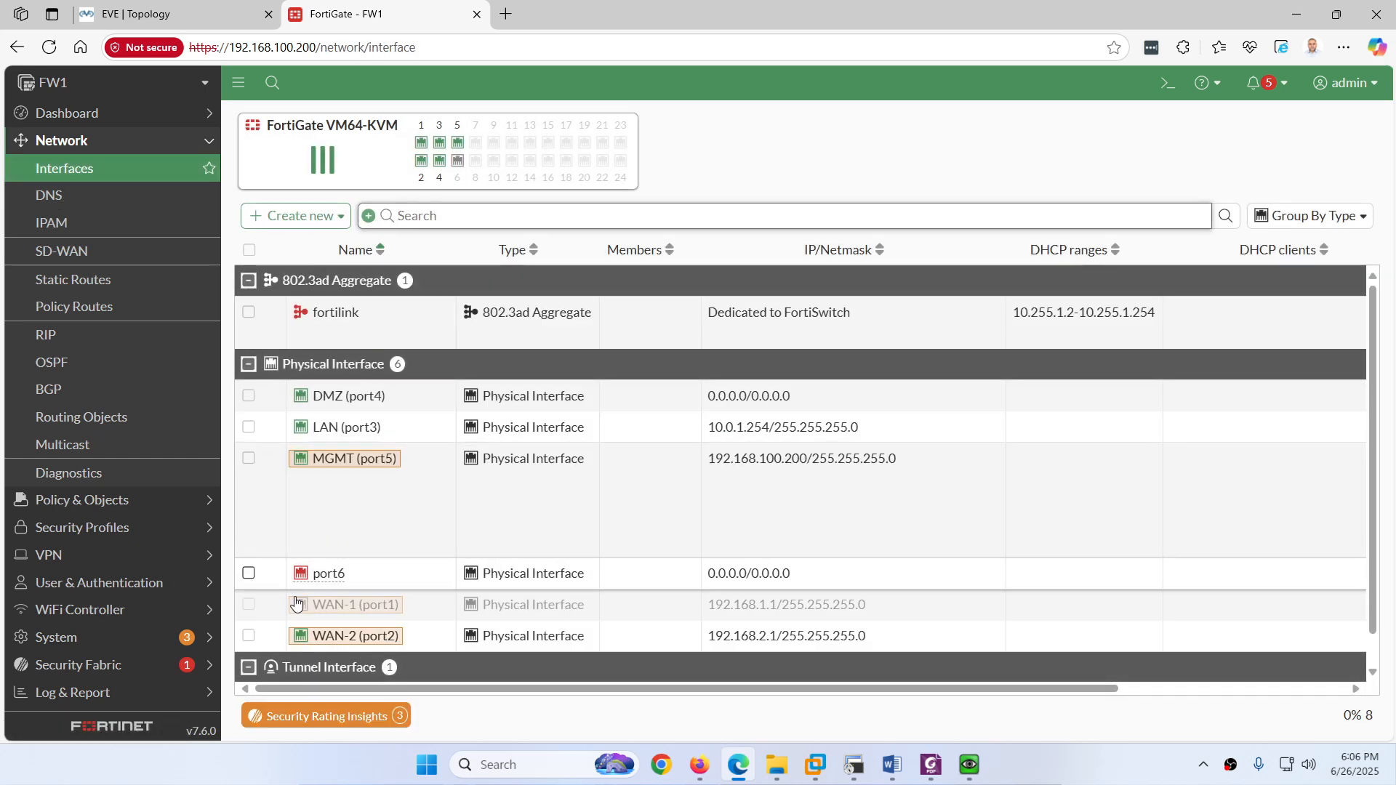
left_click(248, 606)
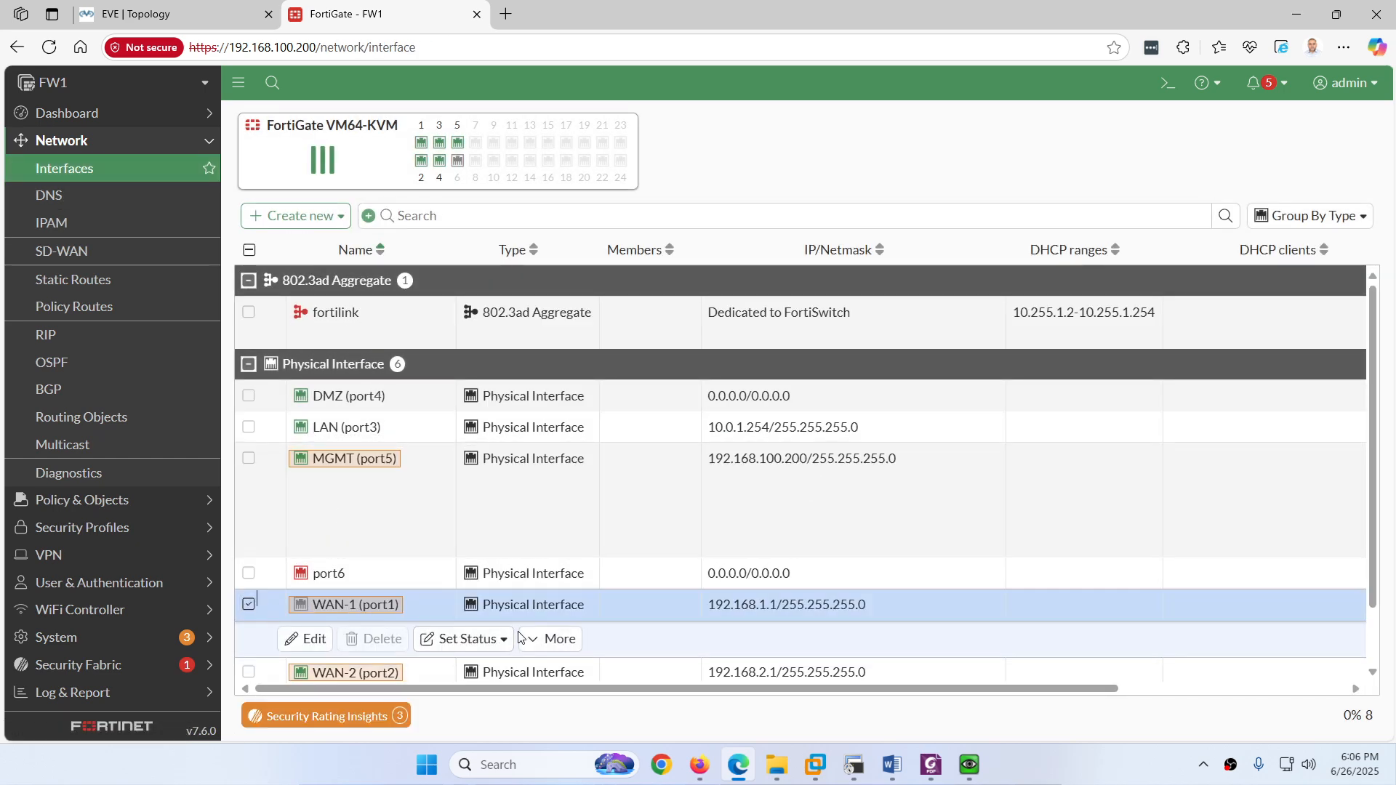
left_click(488, 646)
left_click(458, 688)
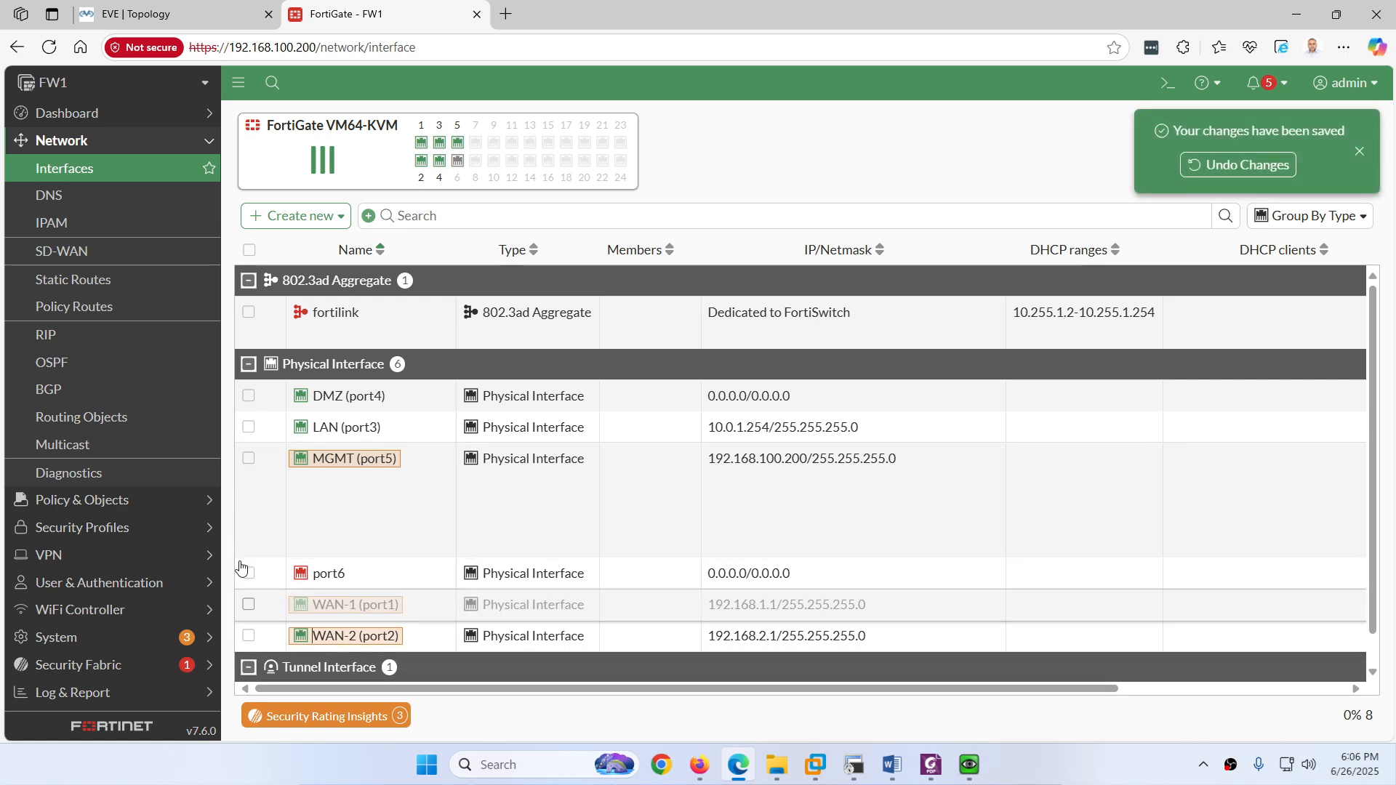
left_click(80, 174)
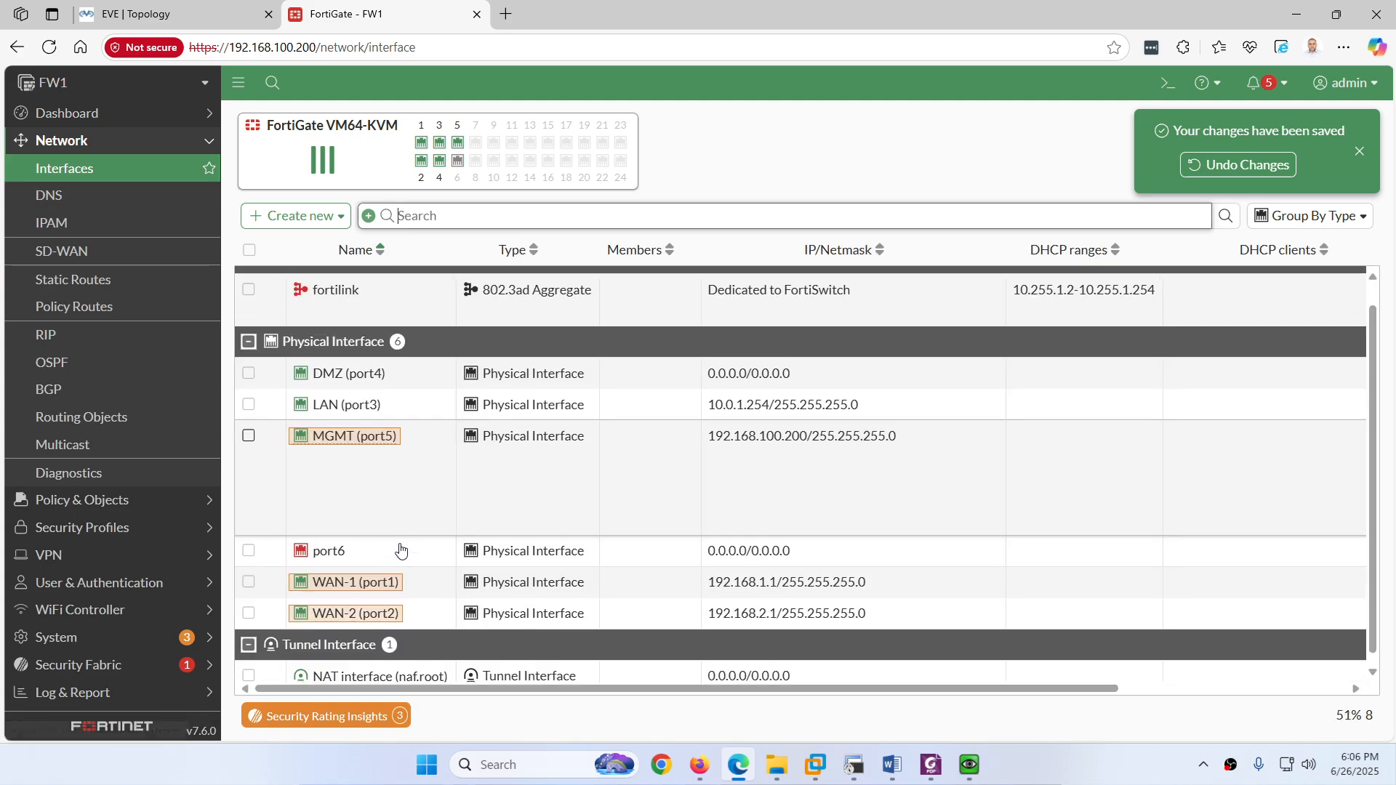
Step: Rerun 'get router info routing-table static' on FW1, confirming the default route via 192.168.1.254 on port1
left_click(854, 765)
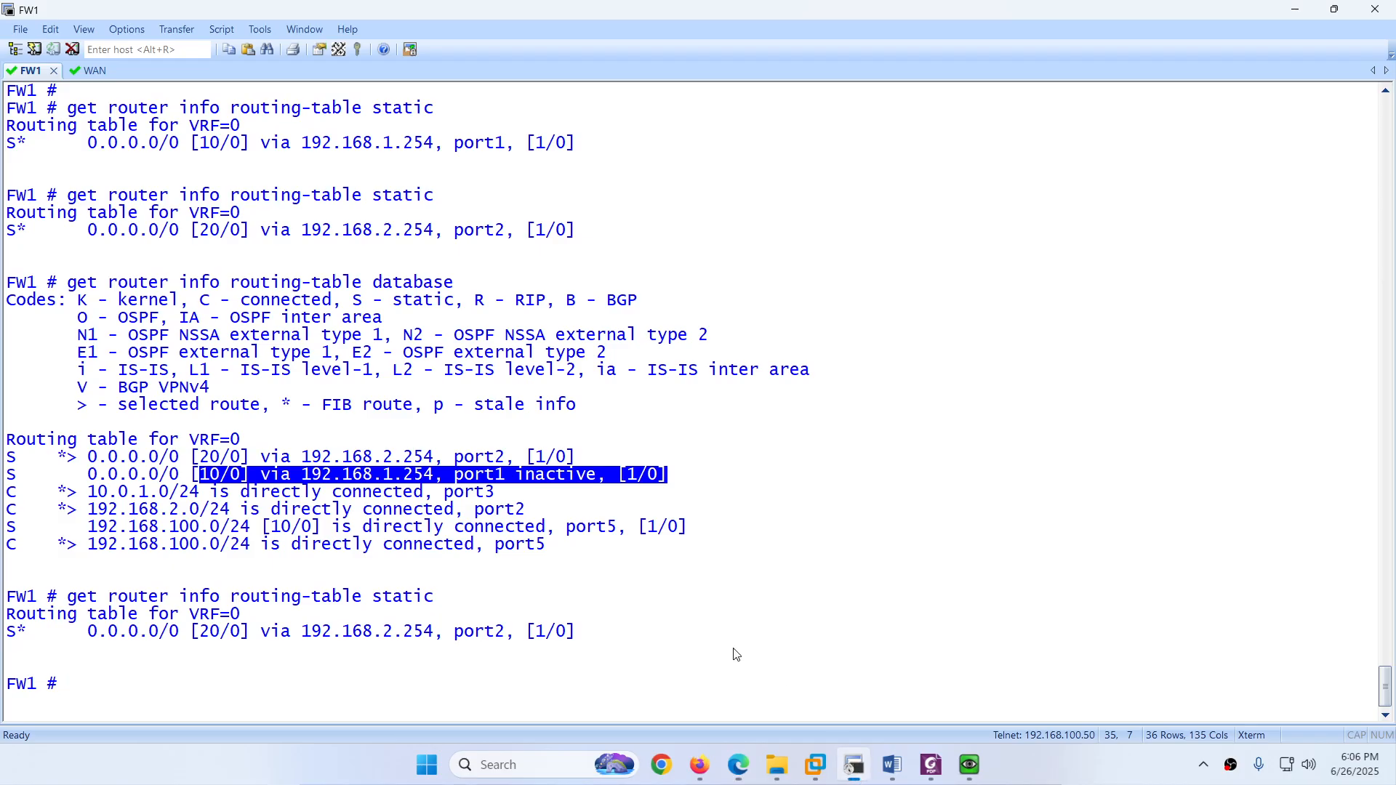
key("ctrl+l")
key("Return")
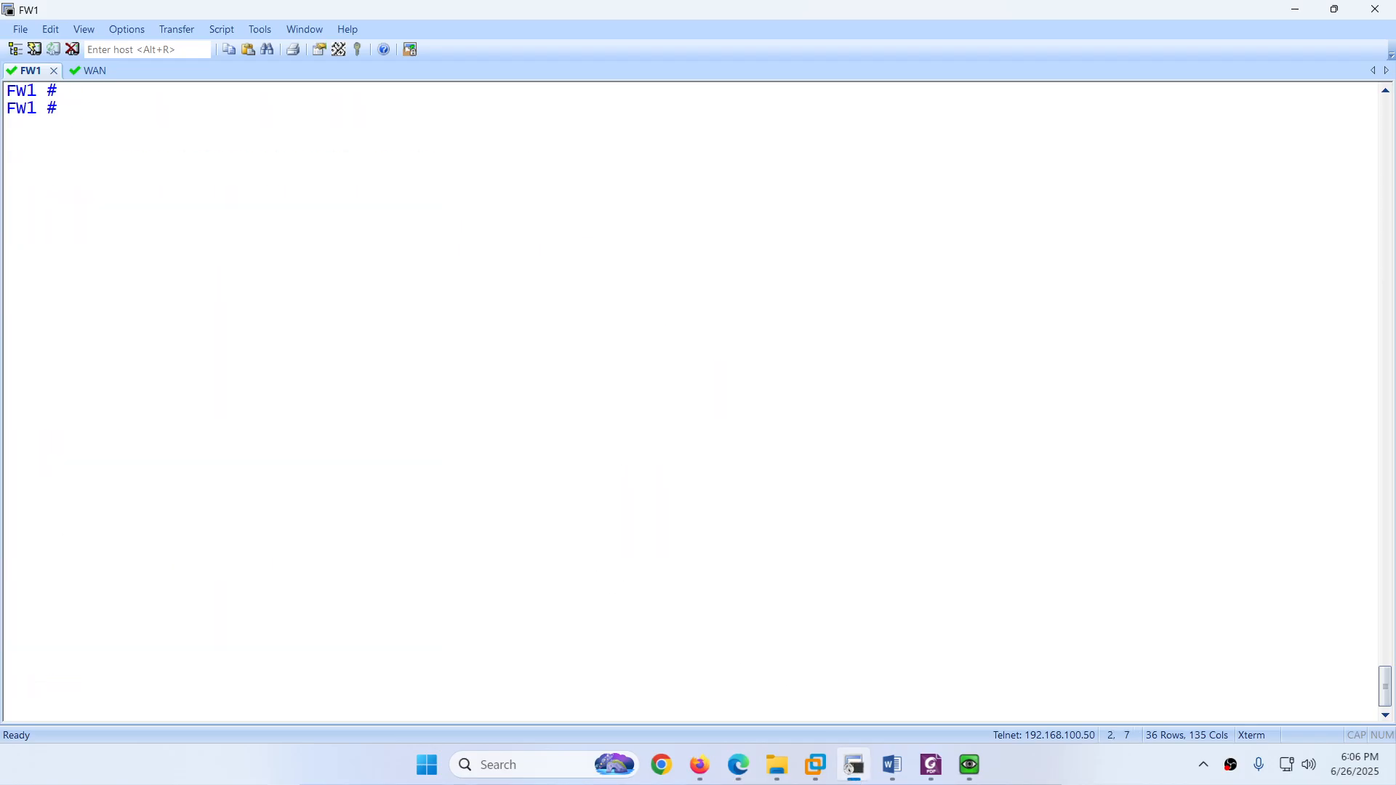
key("Up")
key("Return")
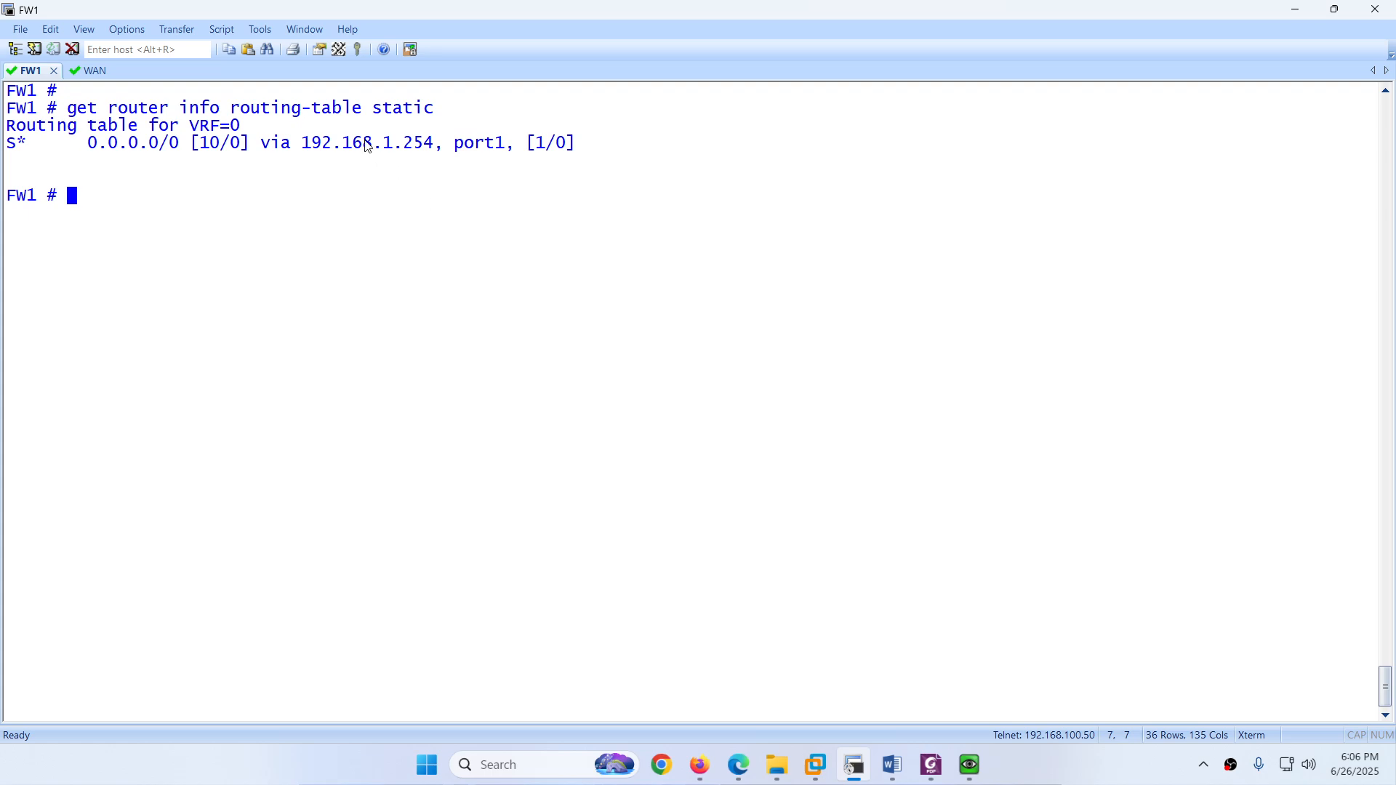
left_click_drag(373, 143, 424, 145)
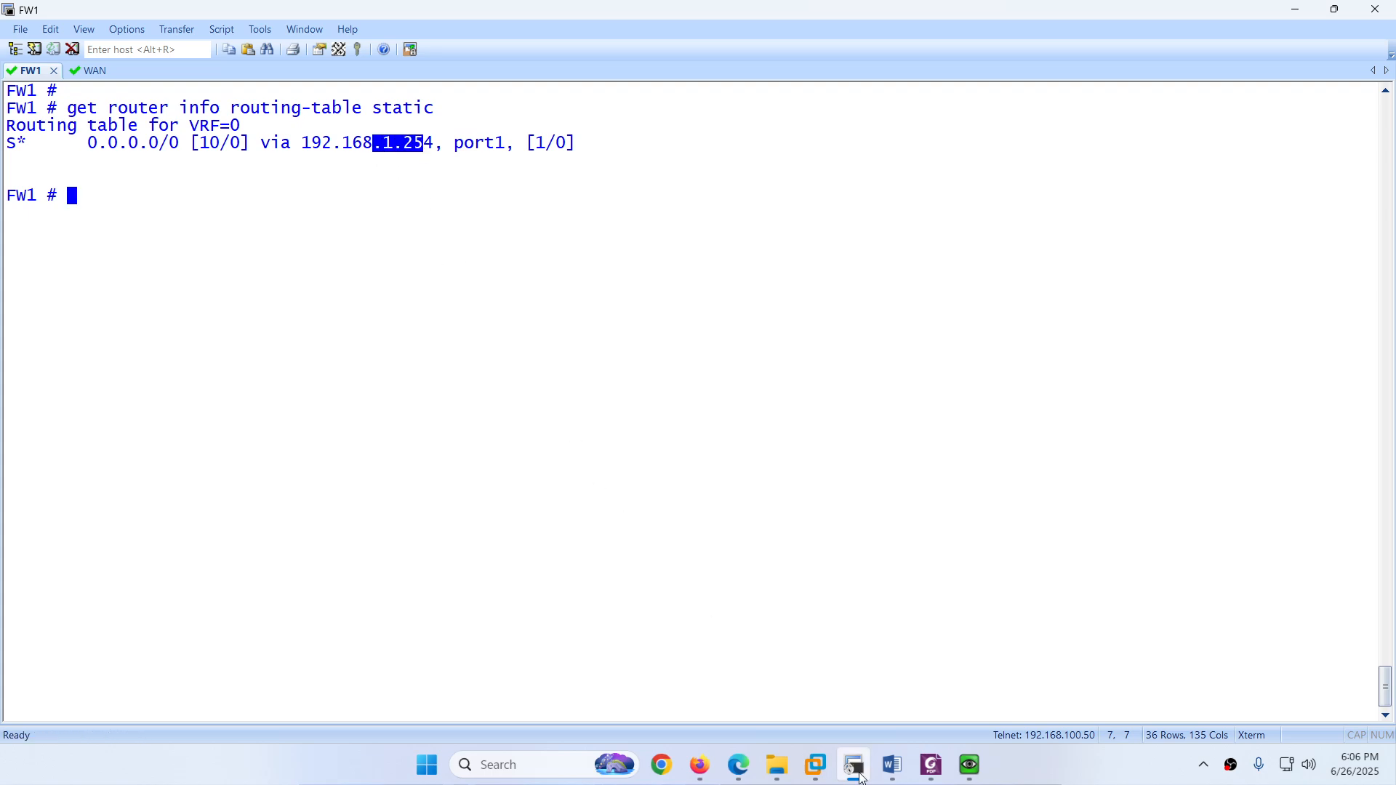
Step: Rerun the traceroute to 8.8.8.8 on PC2, with hop 2 back on 192.168.1.254
mouse_move(971, 765)
mouse_move(1060, 687)
left_click(969, 676)
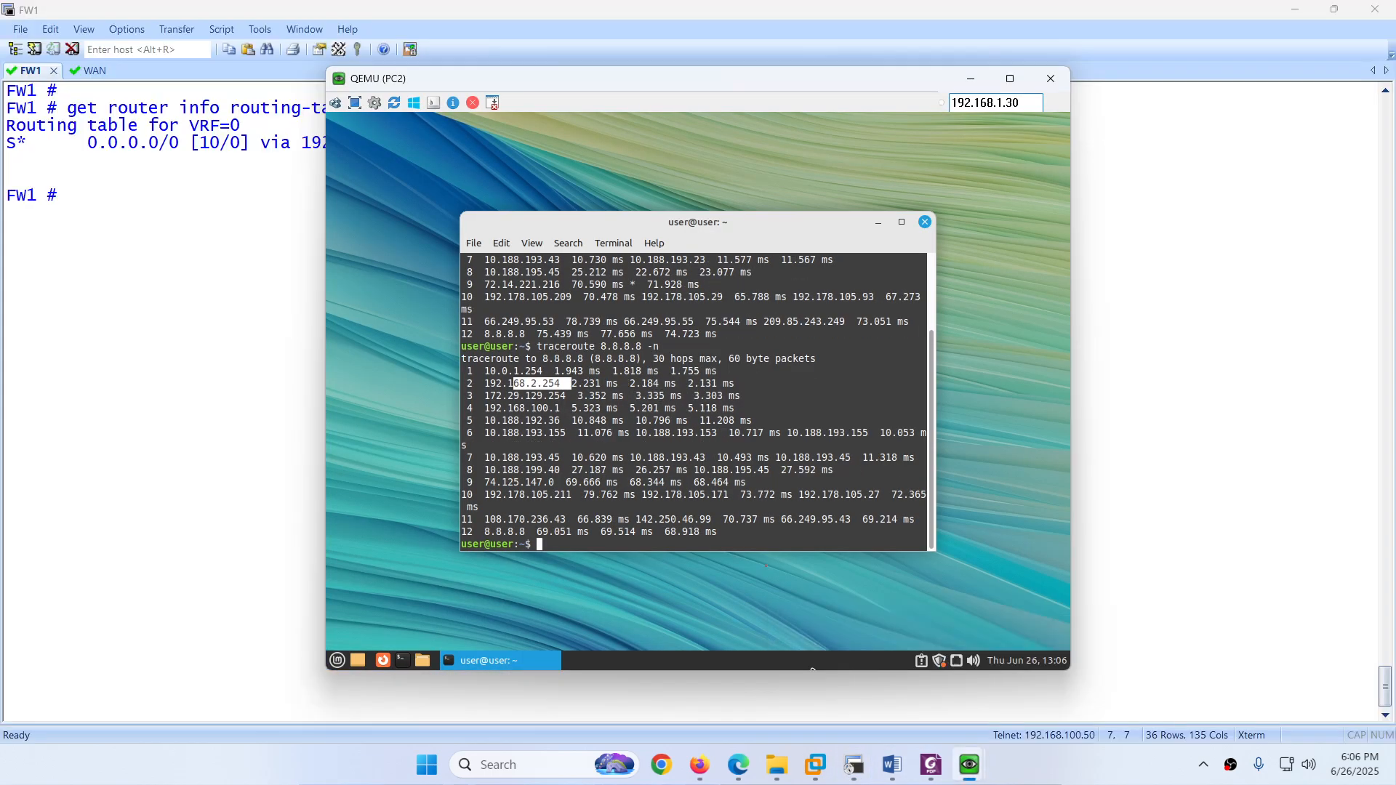
key("Up")
key("Return")
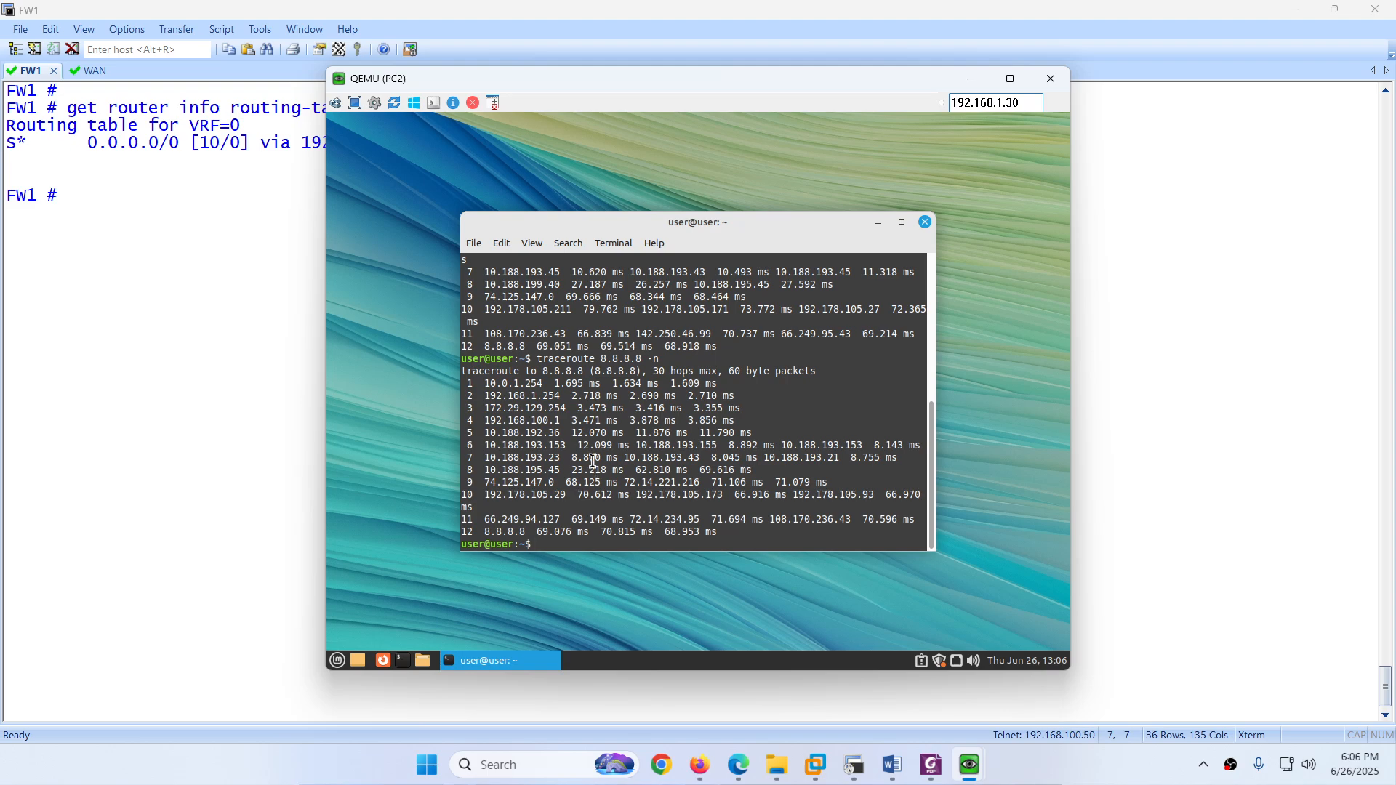
left_click_drag(532, 396, 572, 397)
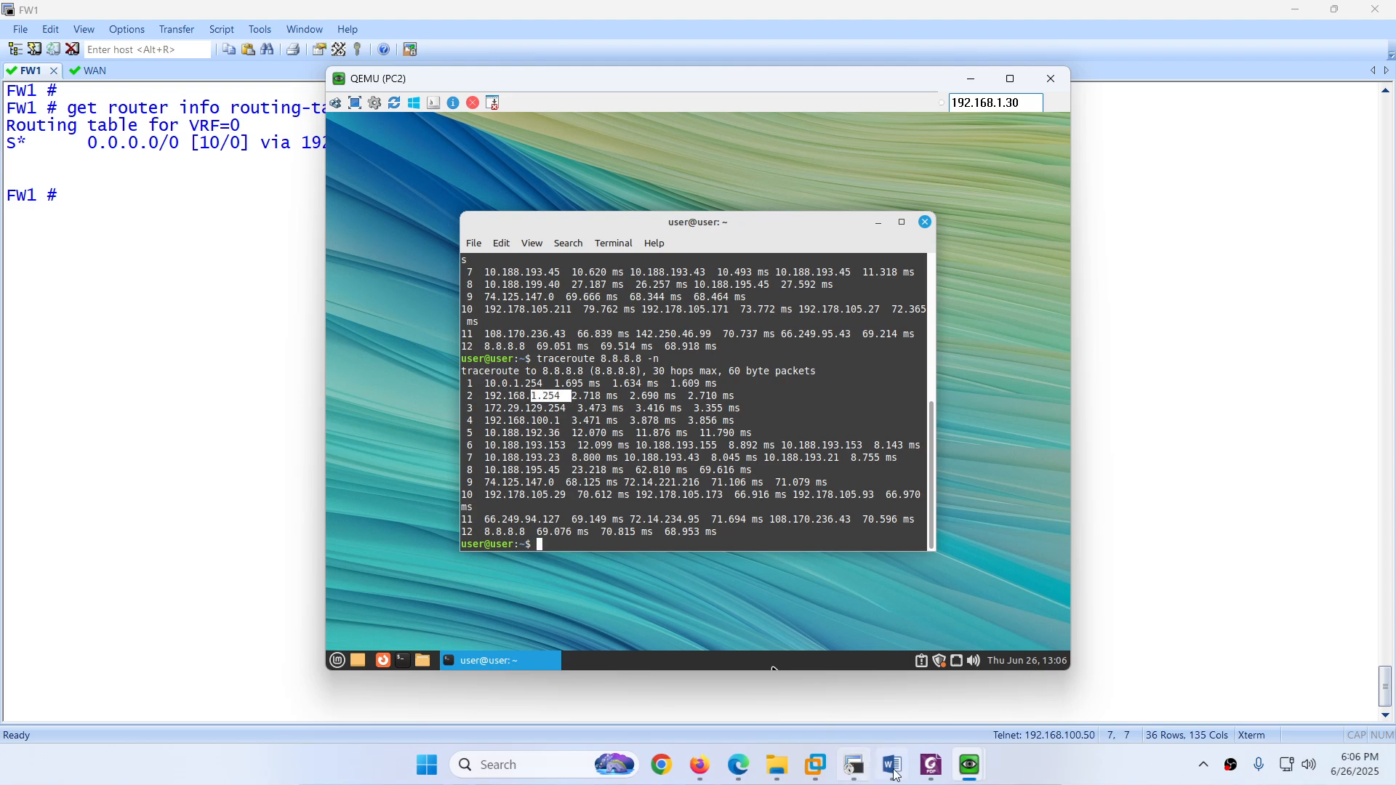
Step: Rerun the traceroute on PC3 and highlight hop 2's 192.168.1.254 gateway
mouse_move(970, 768)
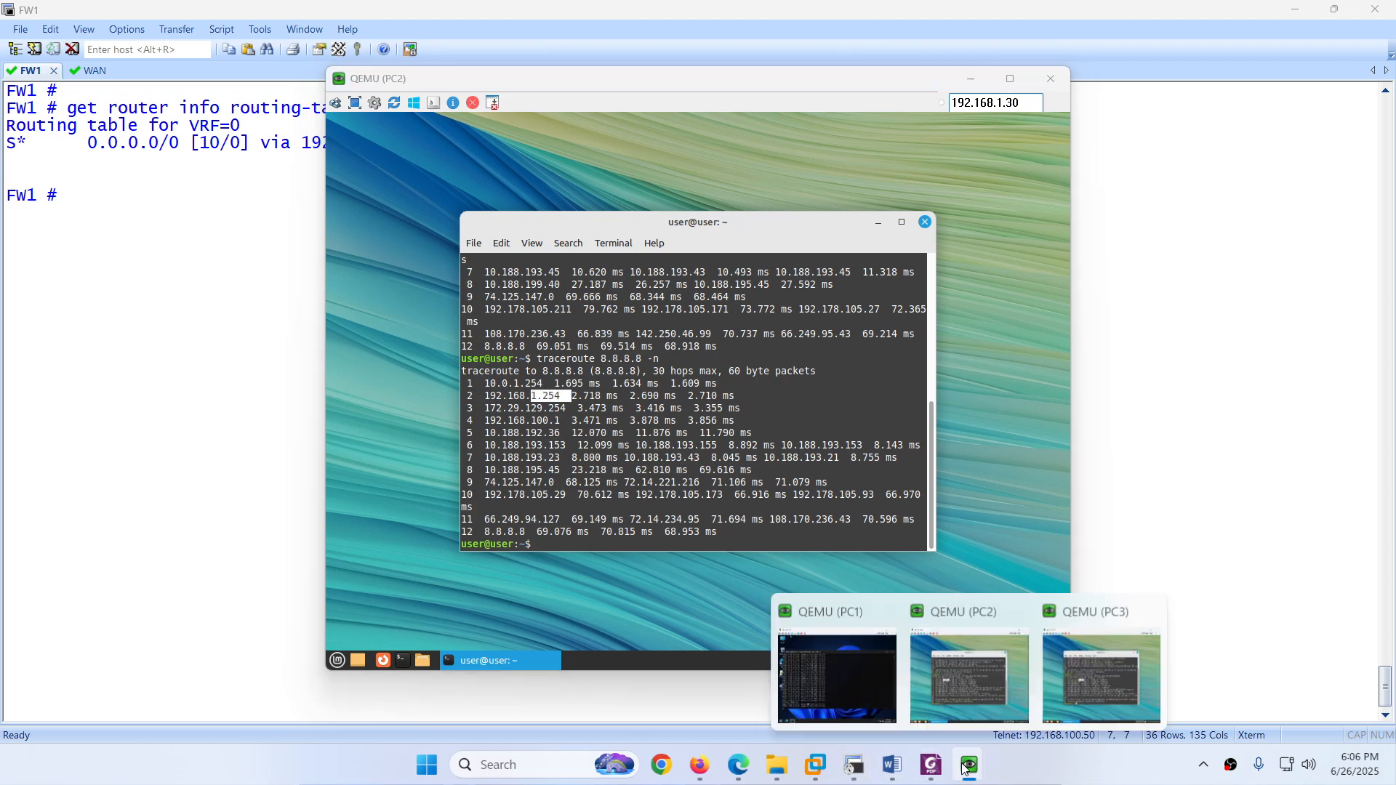
left_click(1077, 695)
left_click(531, 398)
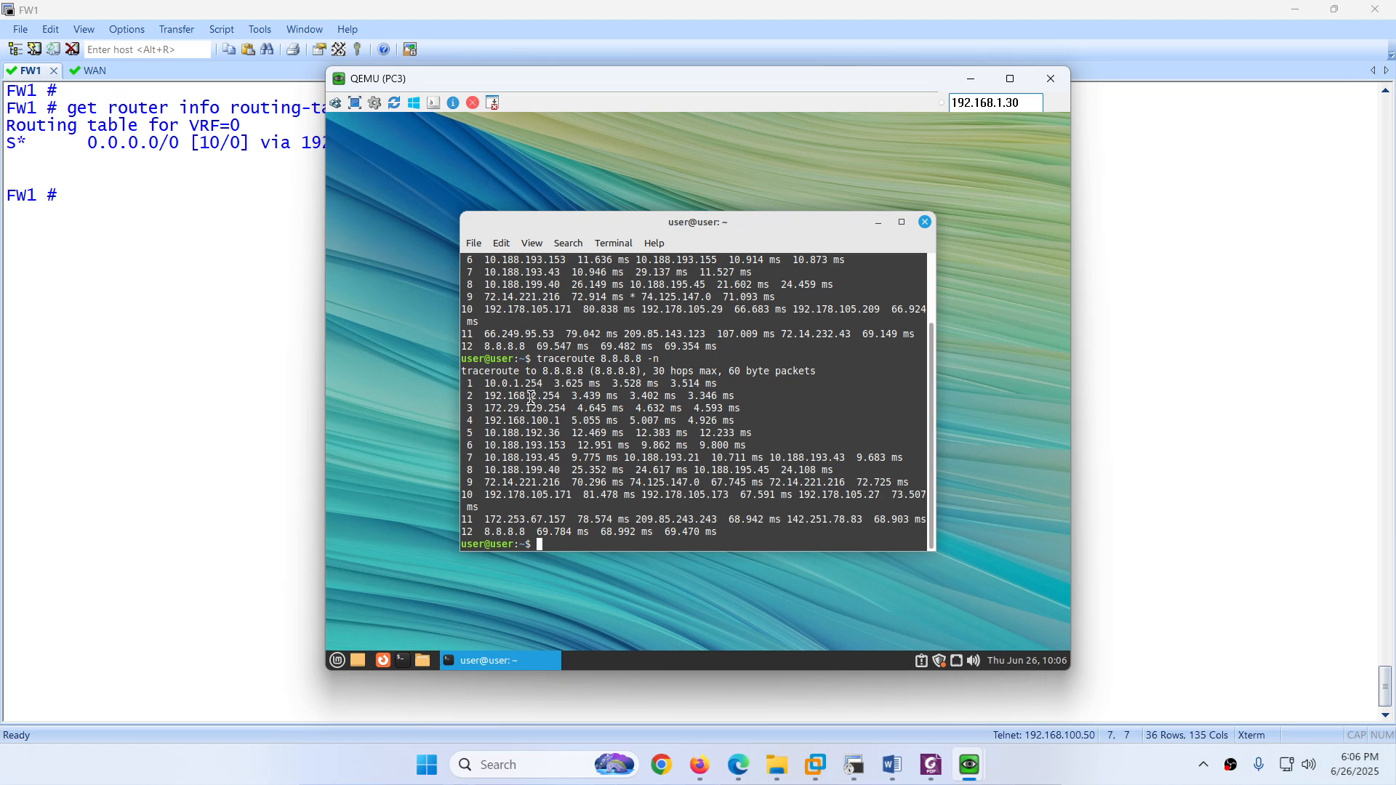
key("Return")
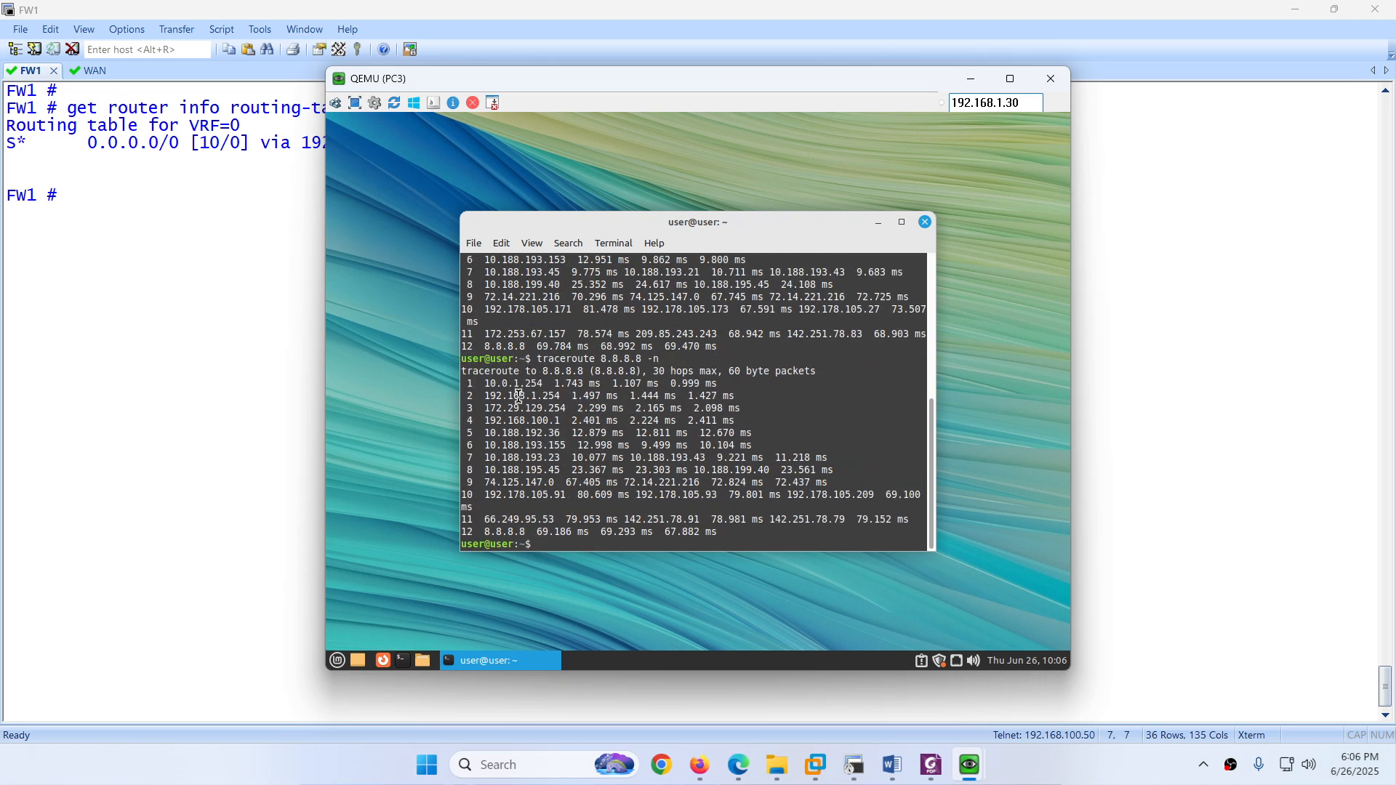
left_click_drag(559, 397, 567, 399)
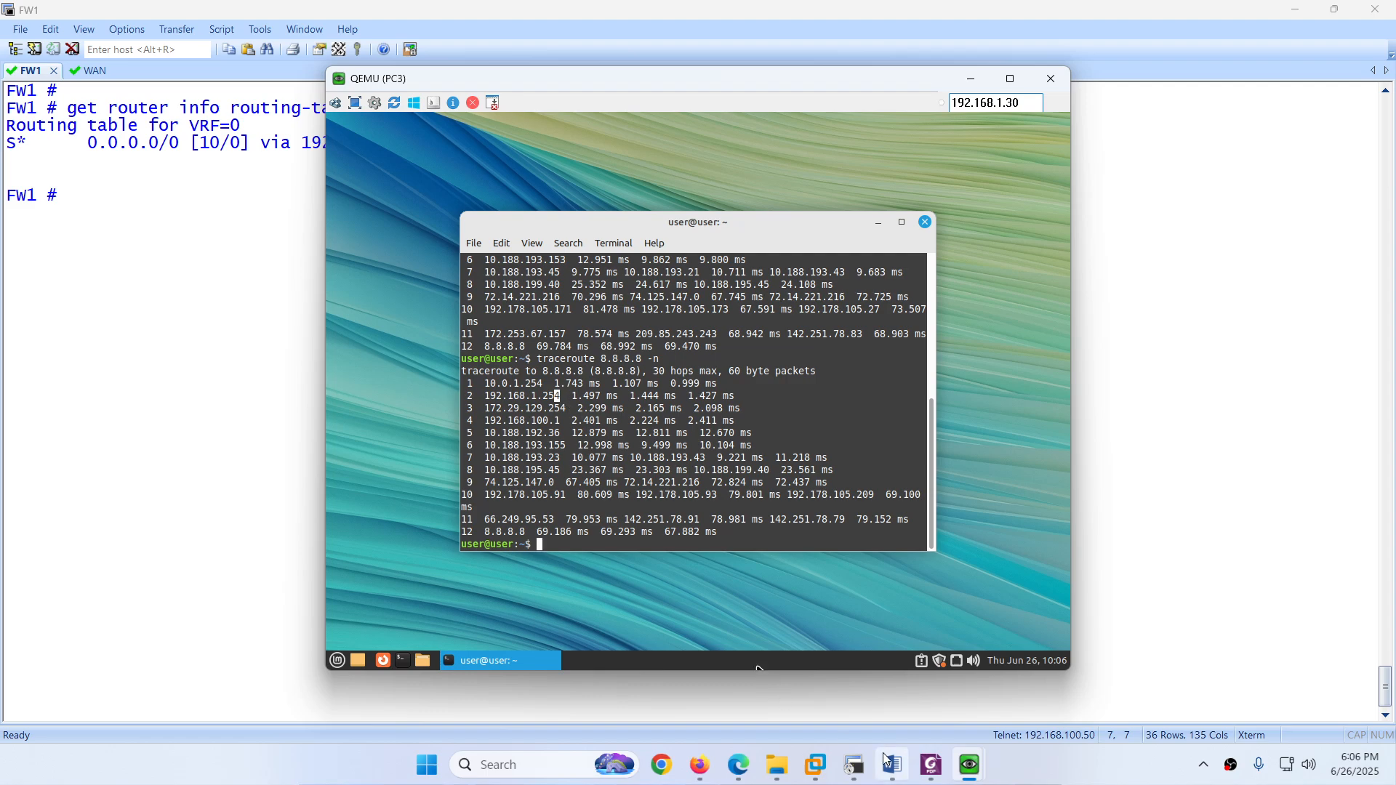
Step: Stop PC1's continuous ping to 8.8.8.8, ending at 61 sent, 60 received (1% loss)
mouse_move(875, 768)
mouse_move(970, 767)
left_click(851, 687)
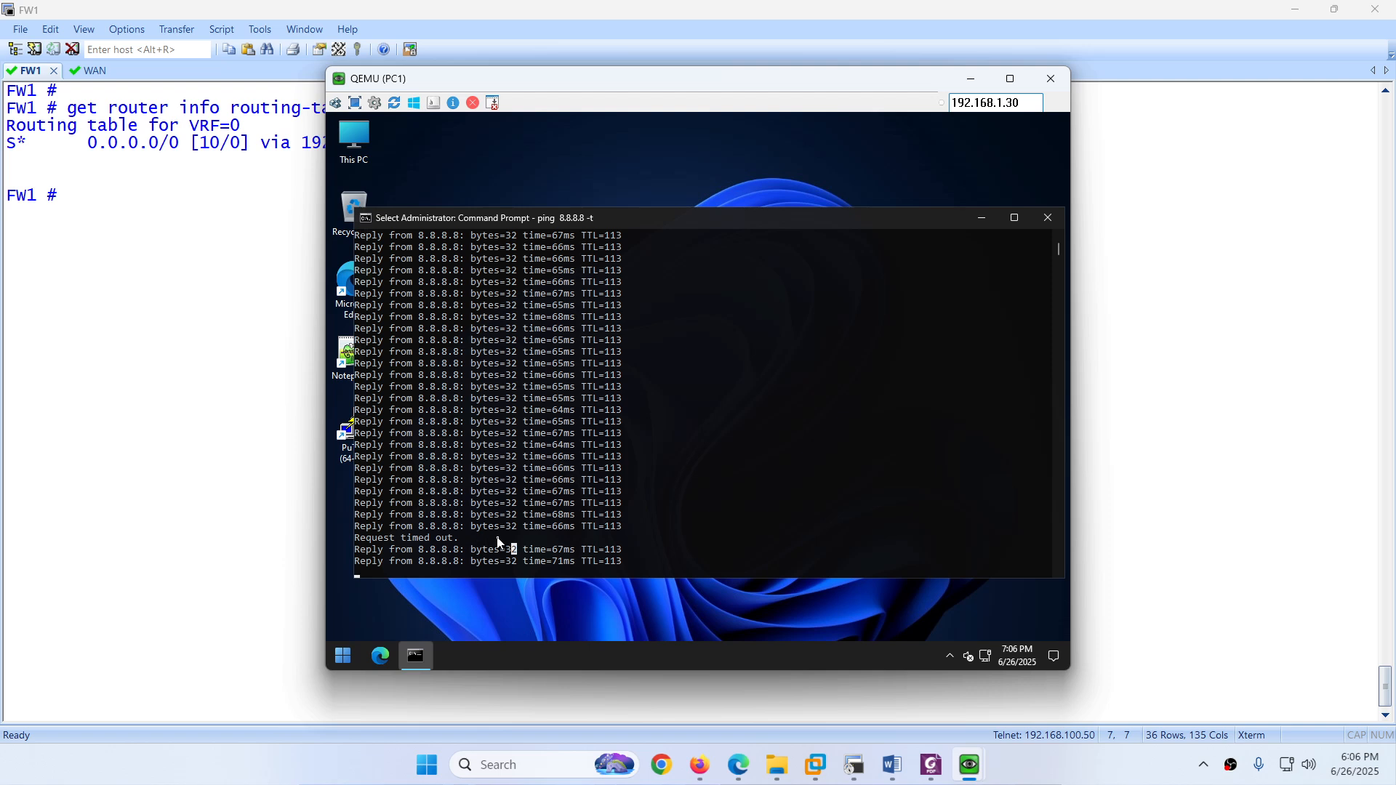
key("Return")
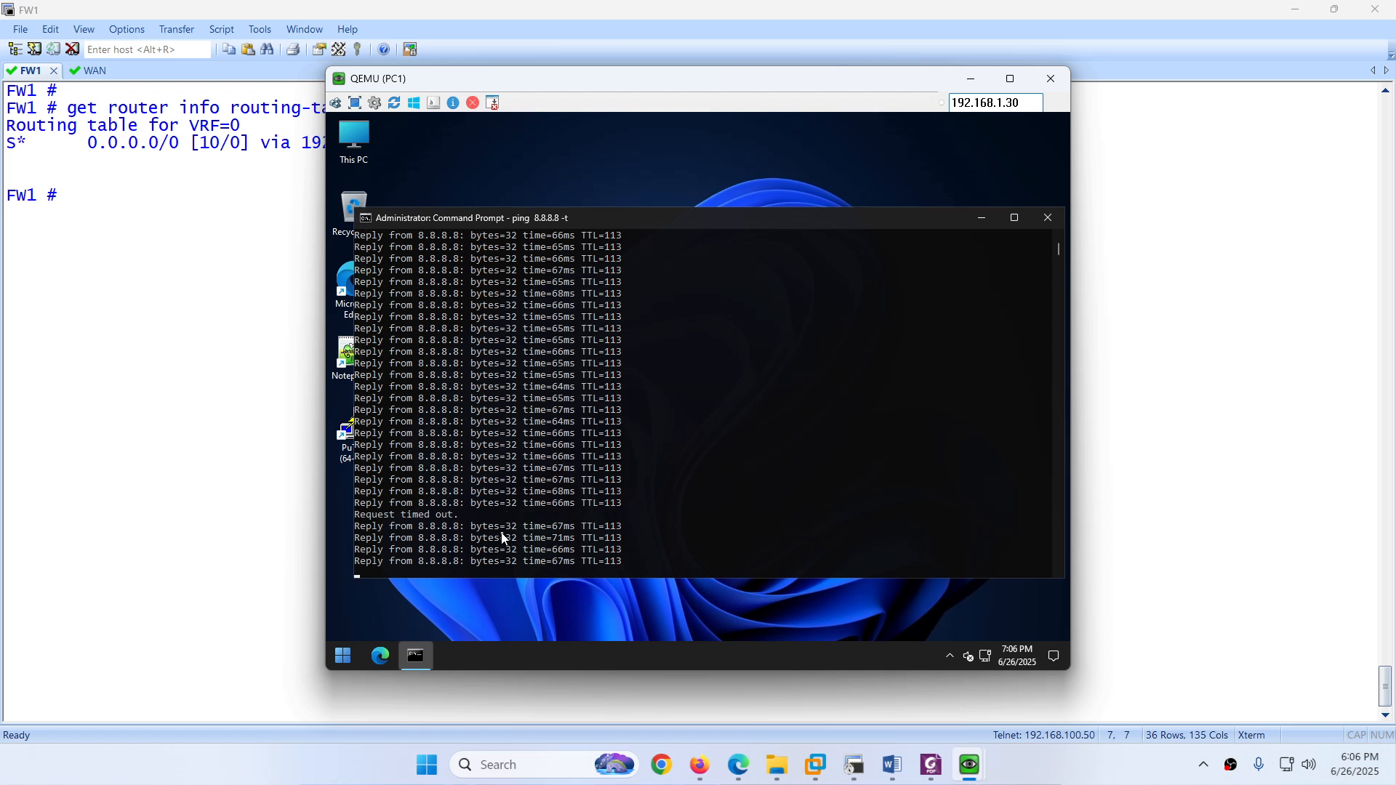
key("ctrl+c")
key("Up")
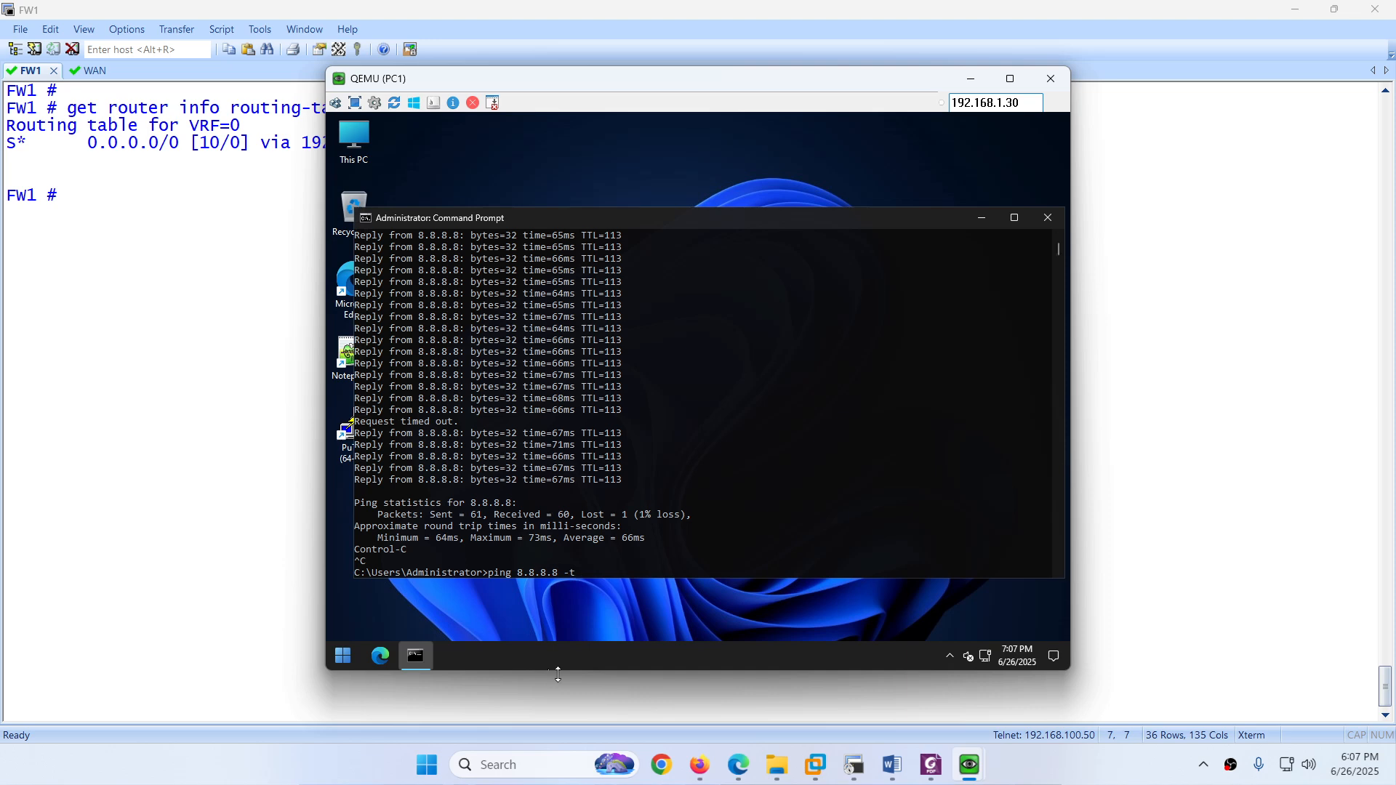
Step: Edit WAN-2's 0.0.0.0/0 static route to administrative distance 10 and priority 2, and save
left_click(738, 765)
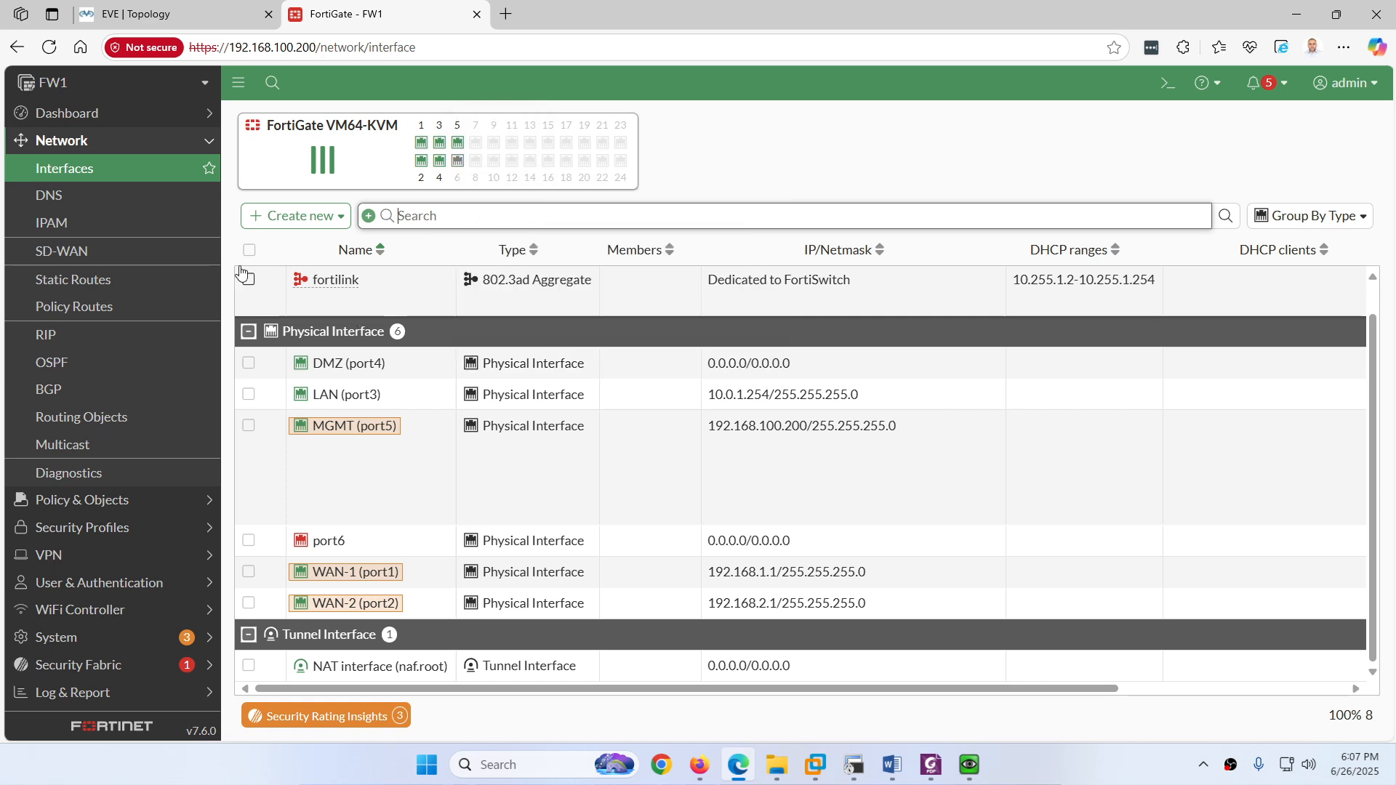
left_click(74, 279)
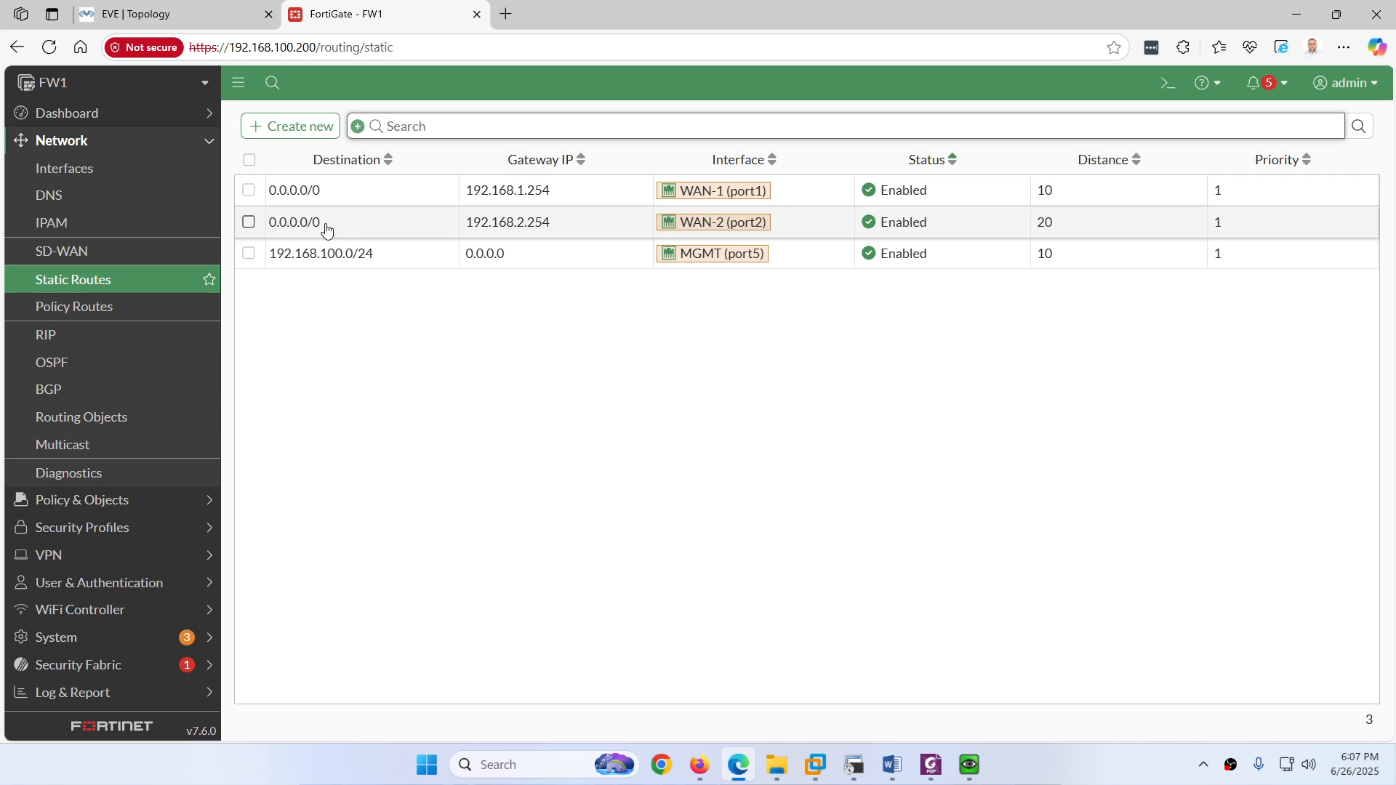
double_click(326, 230)
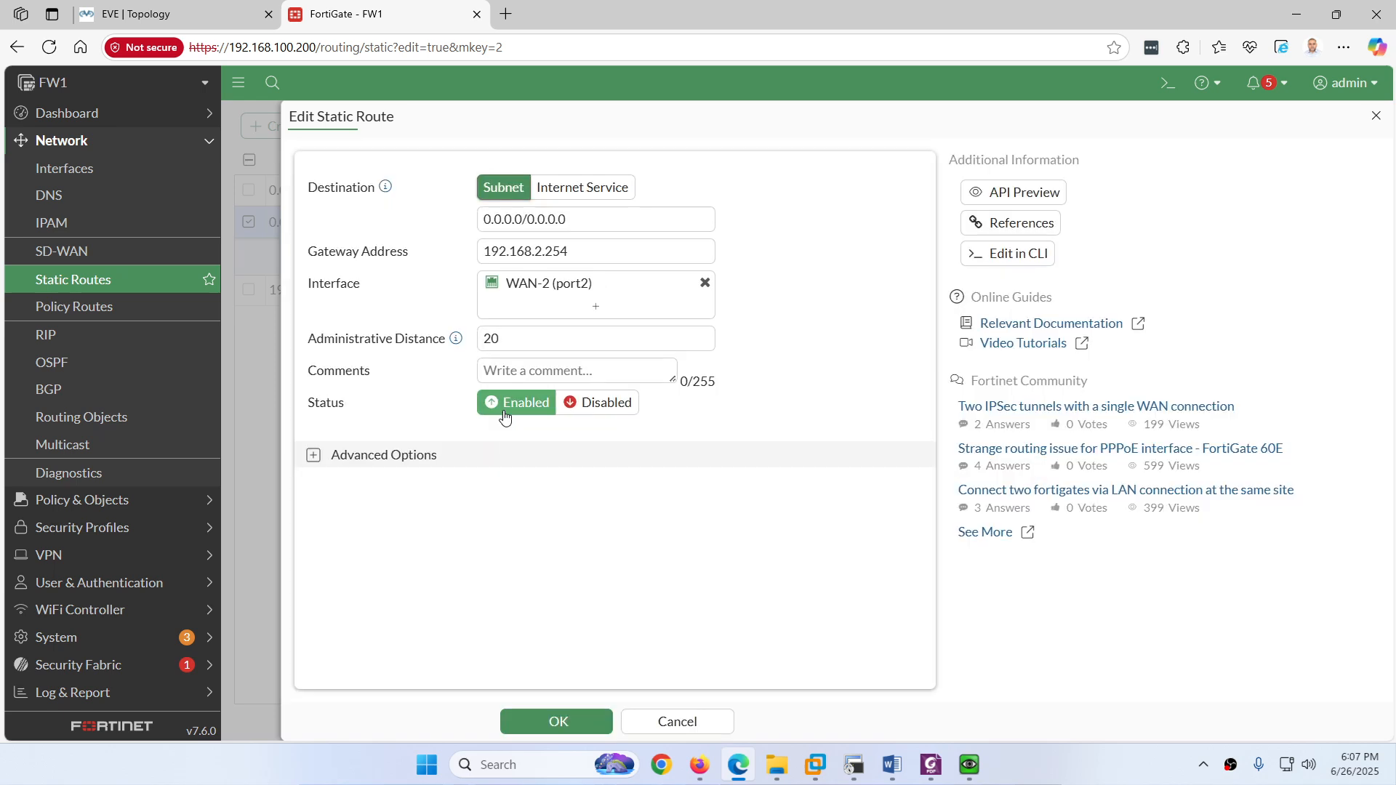
left_click(493, 332)
key("BackSpace")
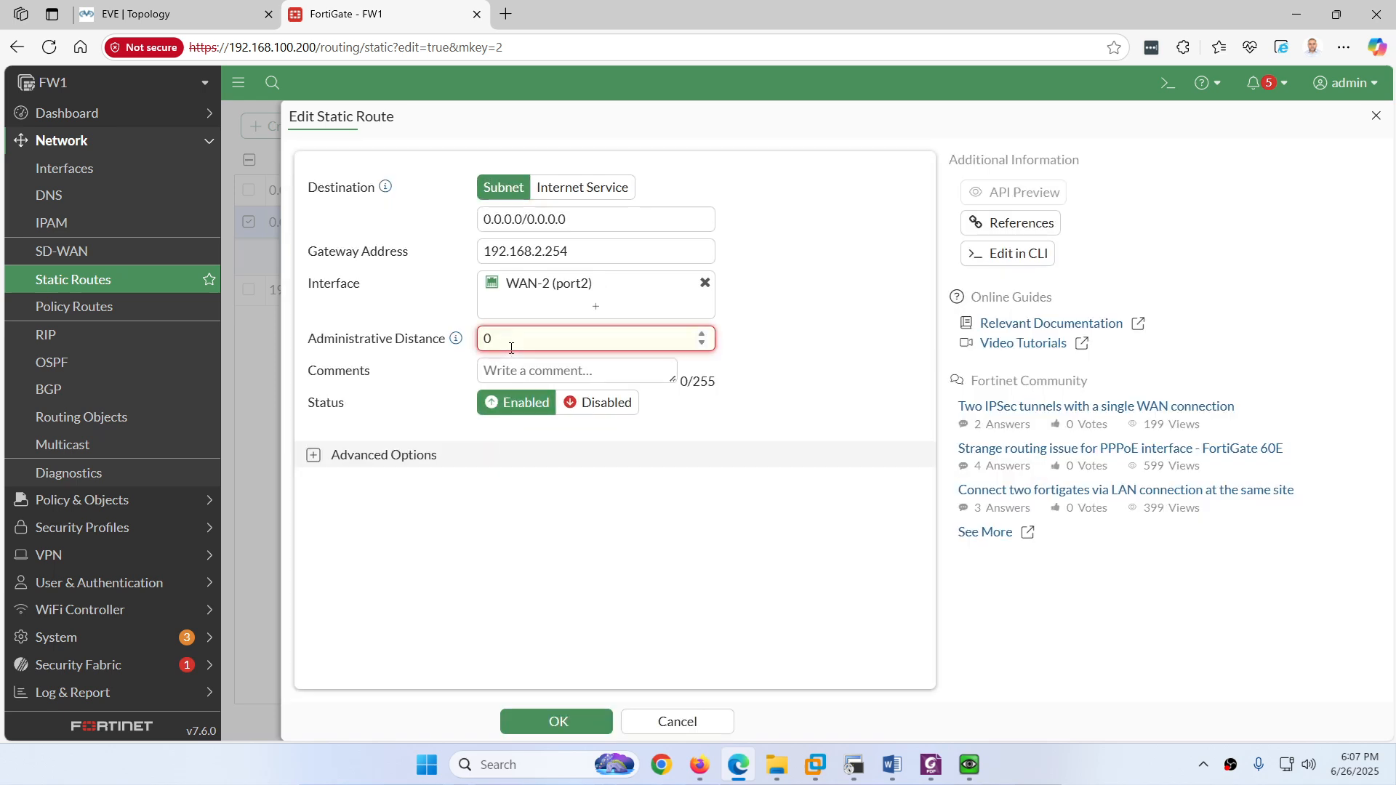
type("1")
left_click(314, 455)
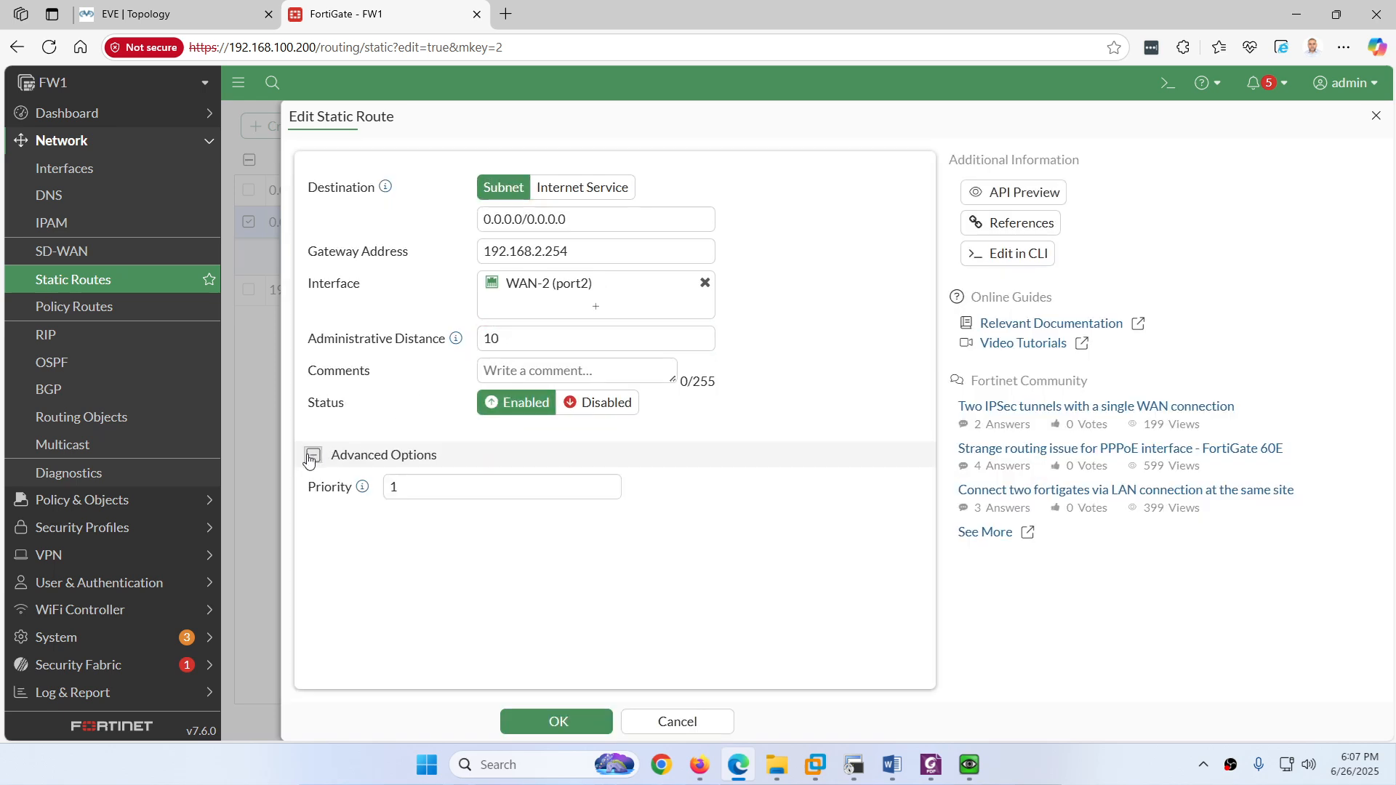
left_click_drag(412, 489, 378, 496)
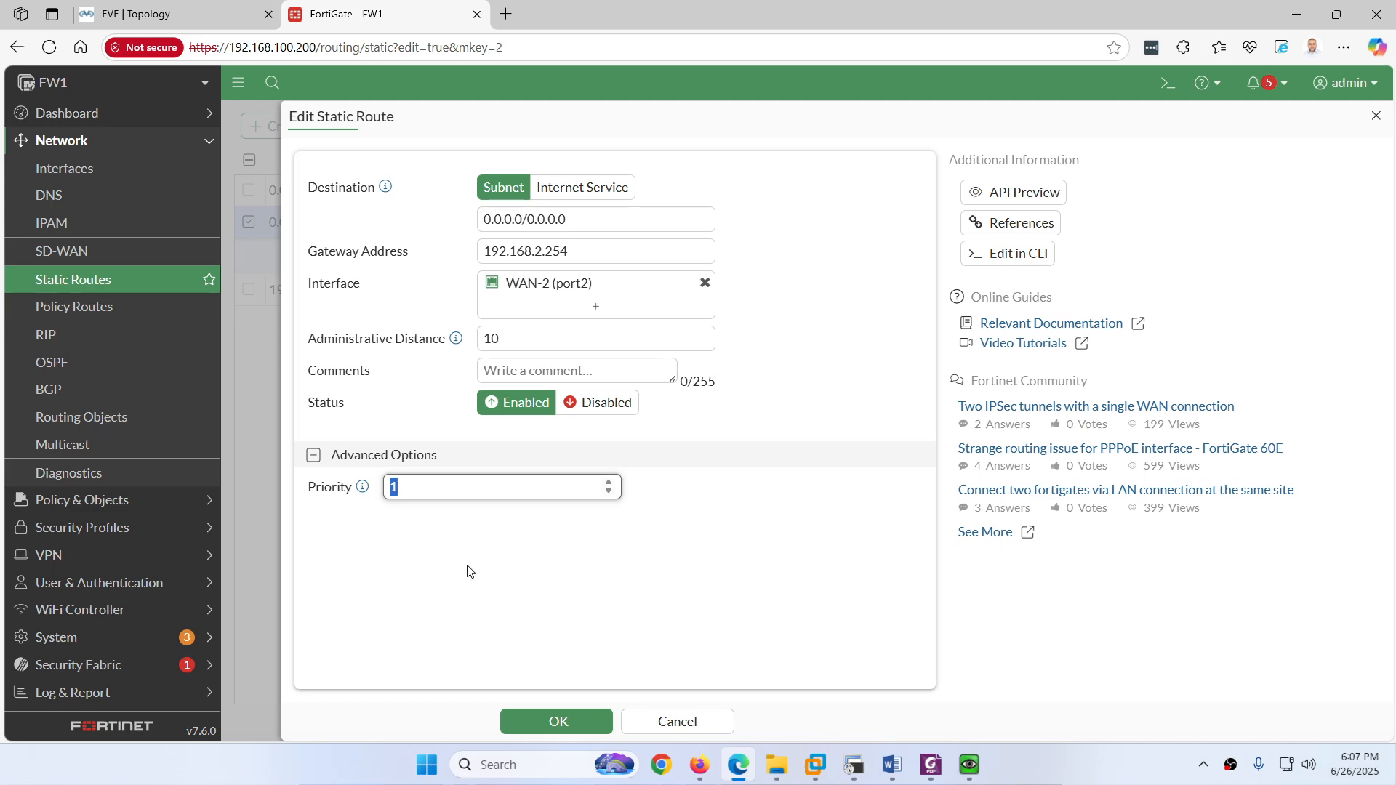
type("2")
left_click(552, 727)
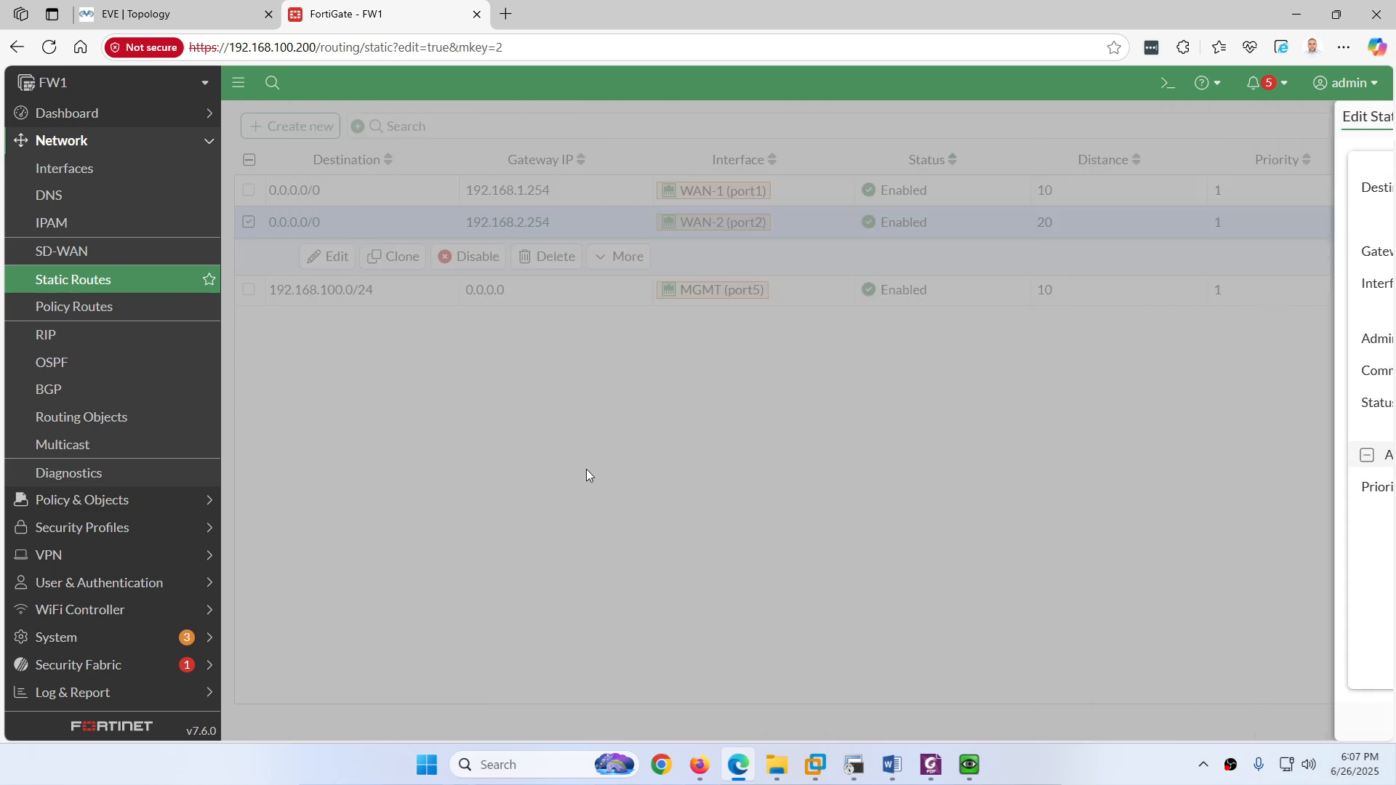
left_click(106, 289)
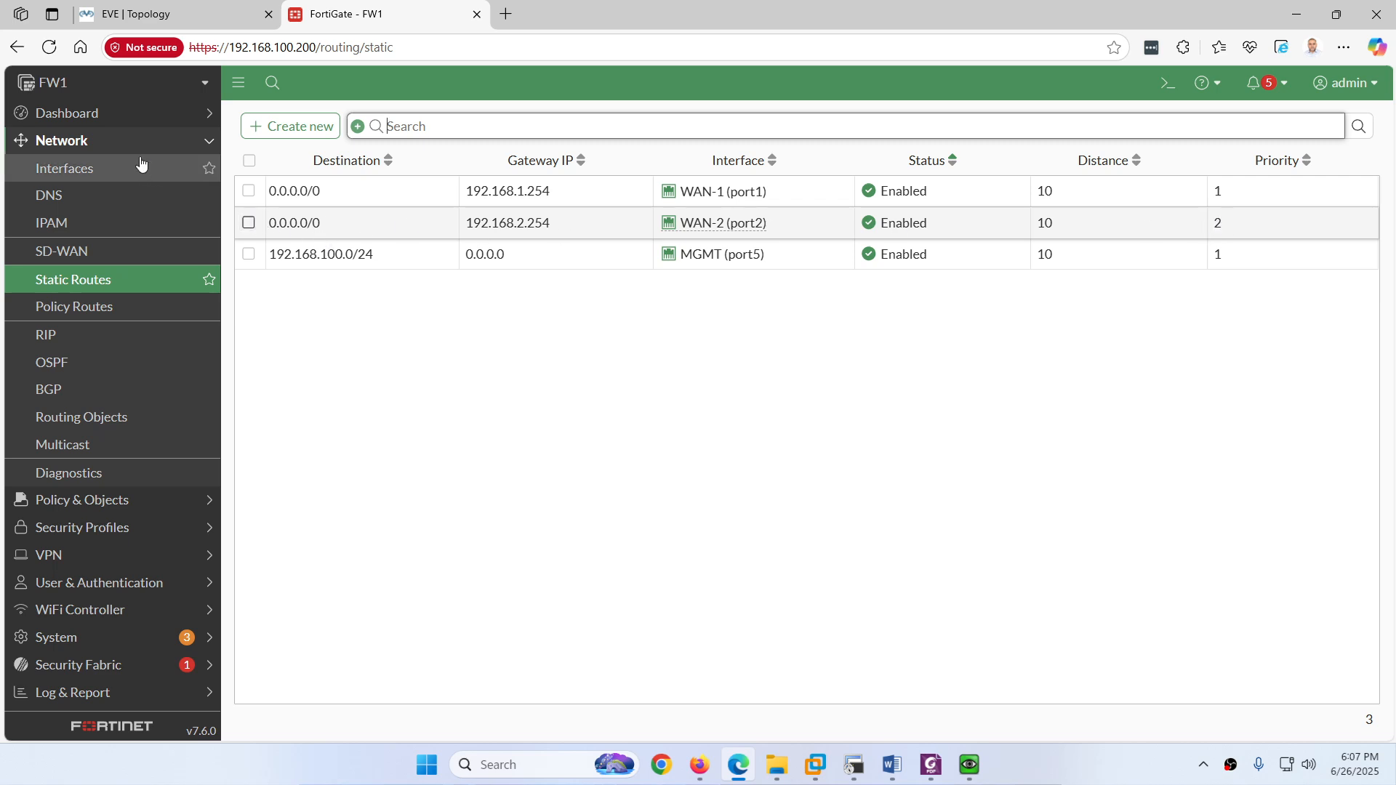
Step: Expand the Static & Dynamic Routing widget under Dashboard > Network to list both distance-10 default routes
left_click(110, 117)
left_click(83, 198)
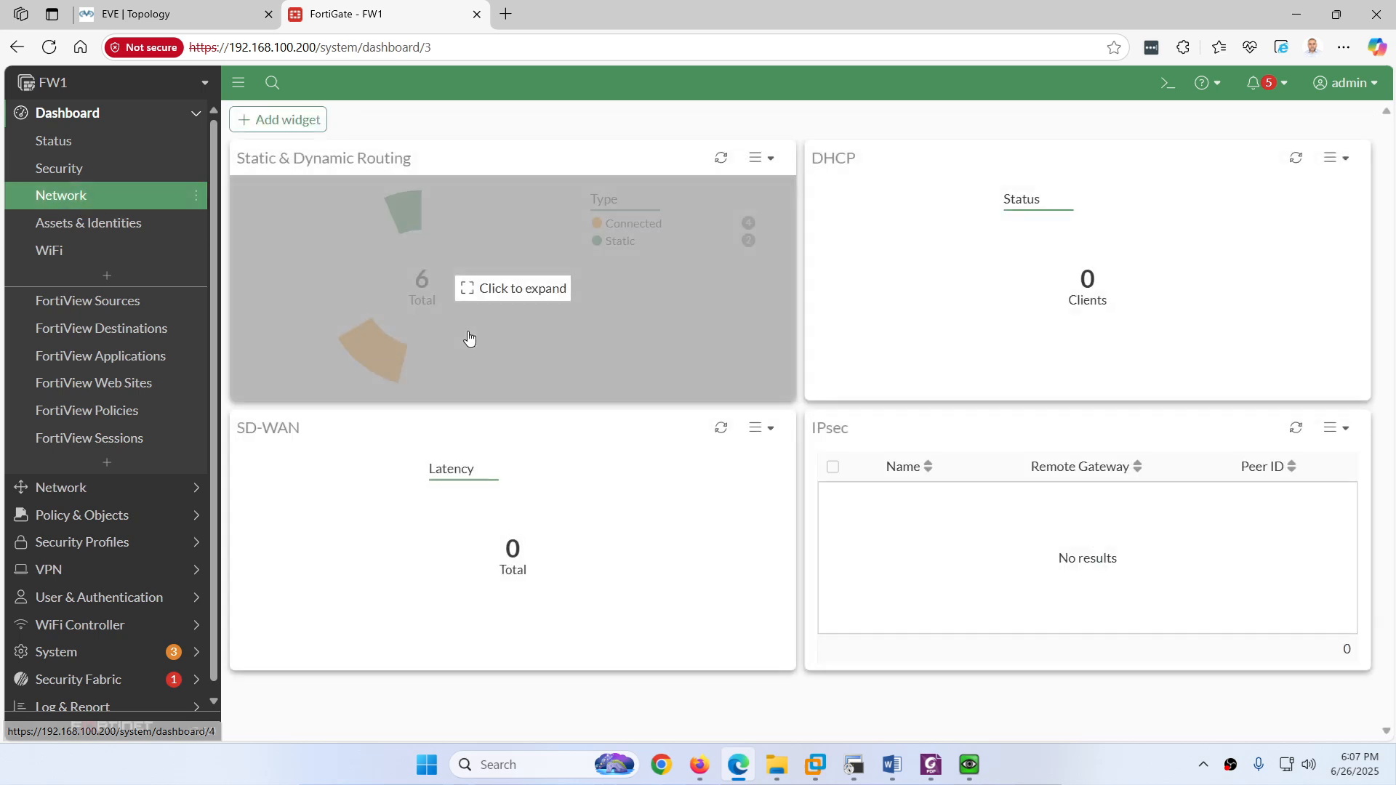
left_click(453, 340)
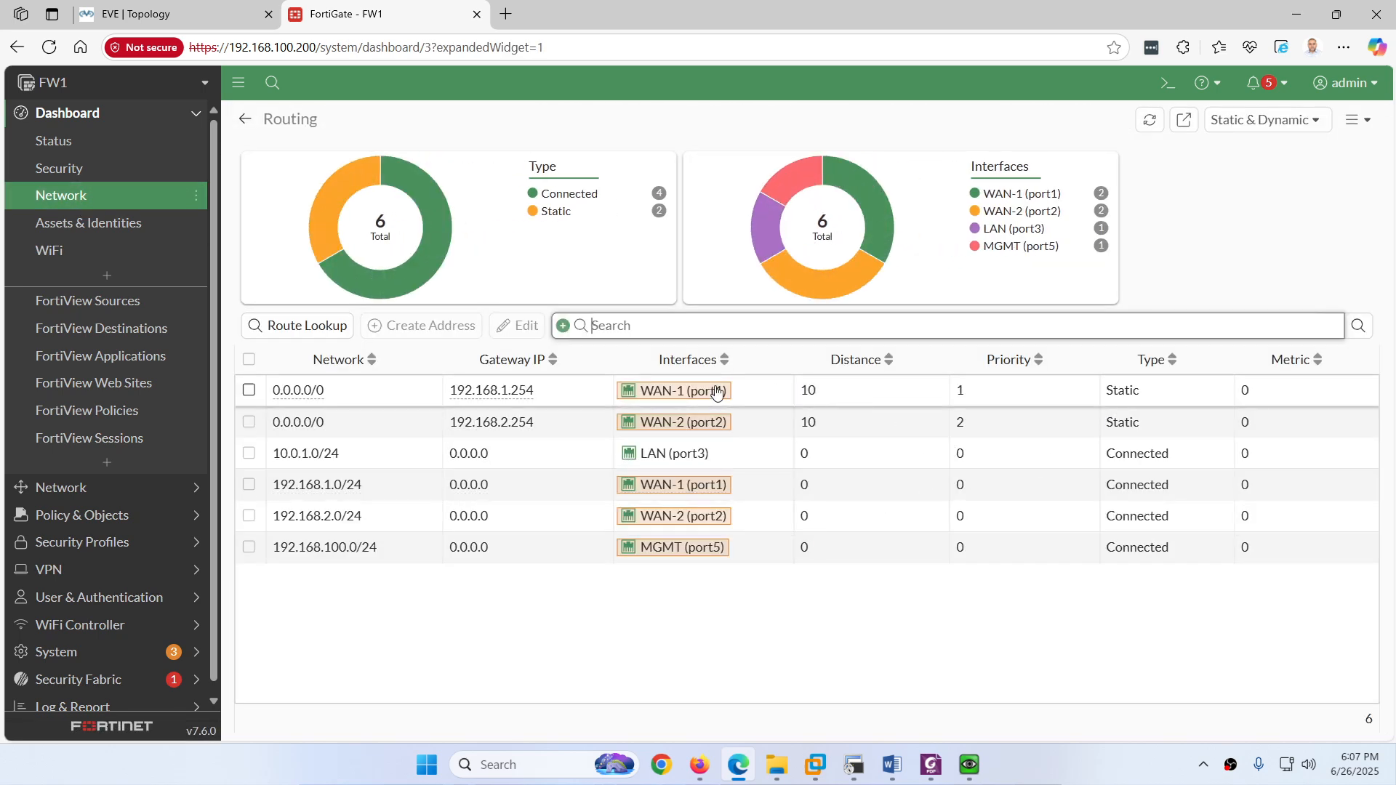
mouse_move(668, 401)
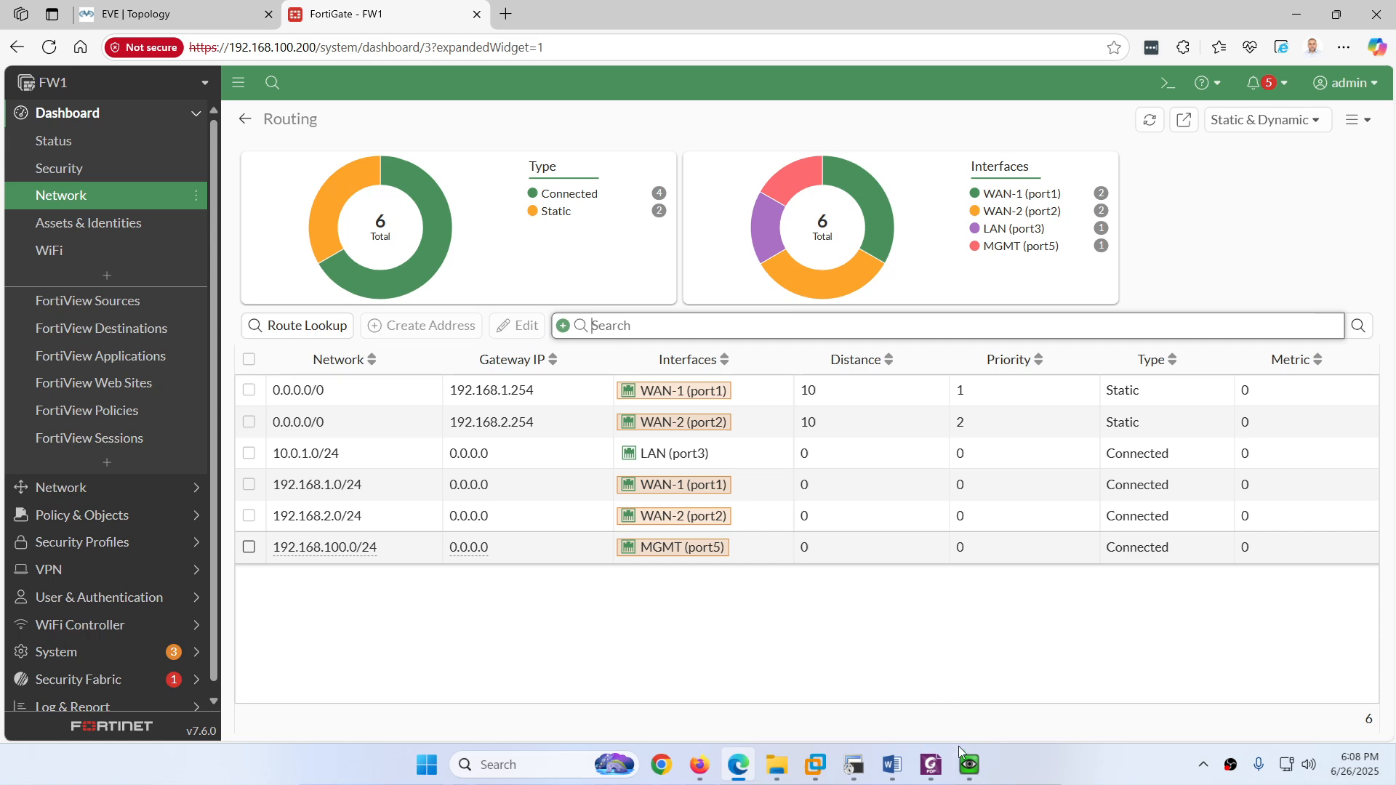
Step: Clear PC3's terminal and rerun 'traceroute 8.8.8.8 -n'
mouse_move(955, 754)
left_click(1100, 687)
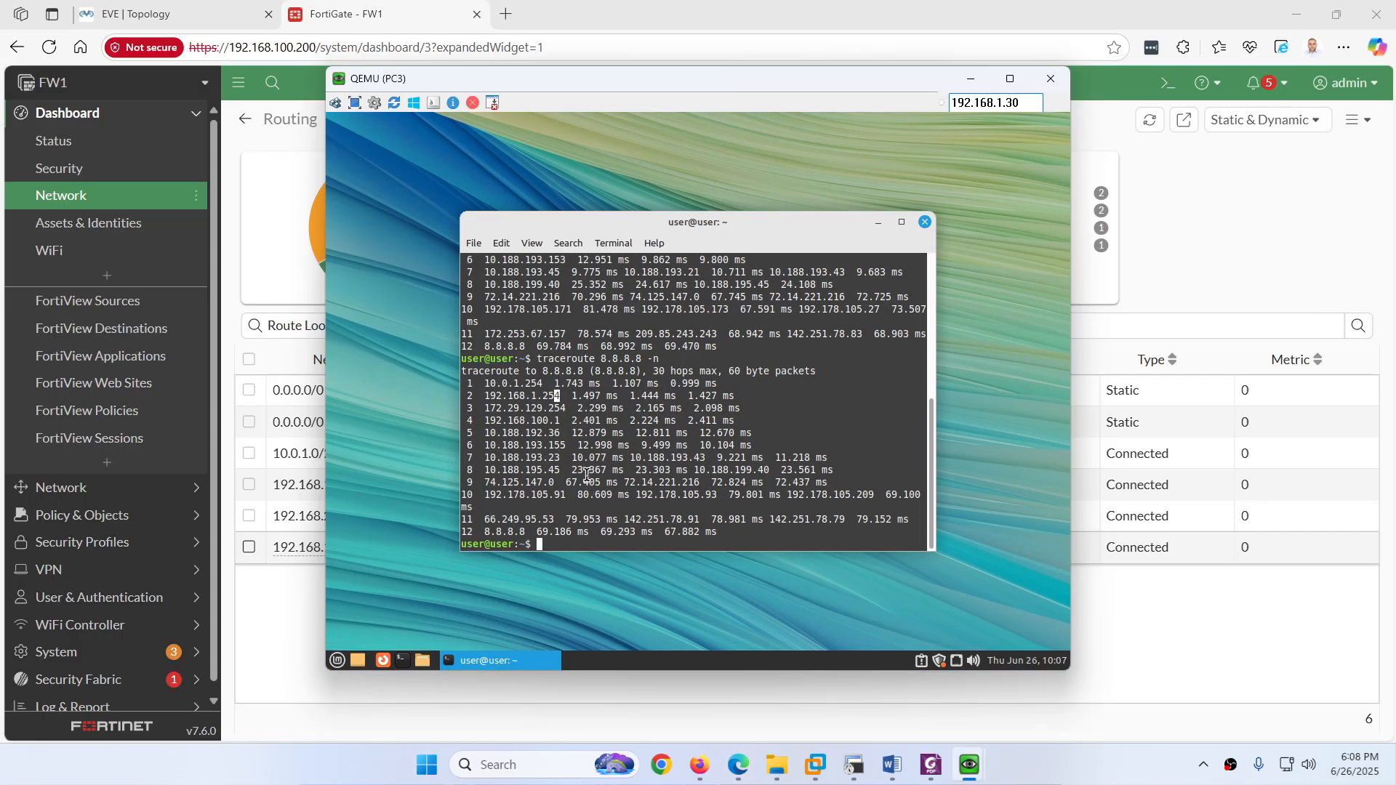
key("ctrl+l")
key("Return")
key("Up")
key("Return")
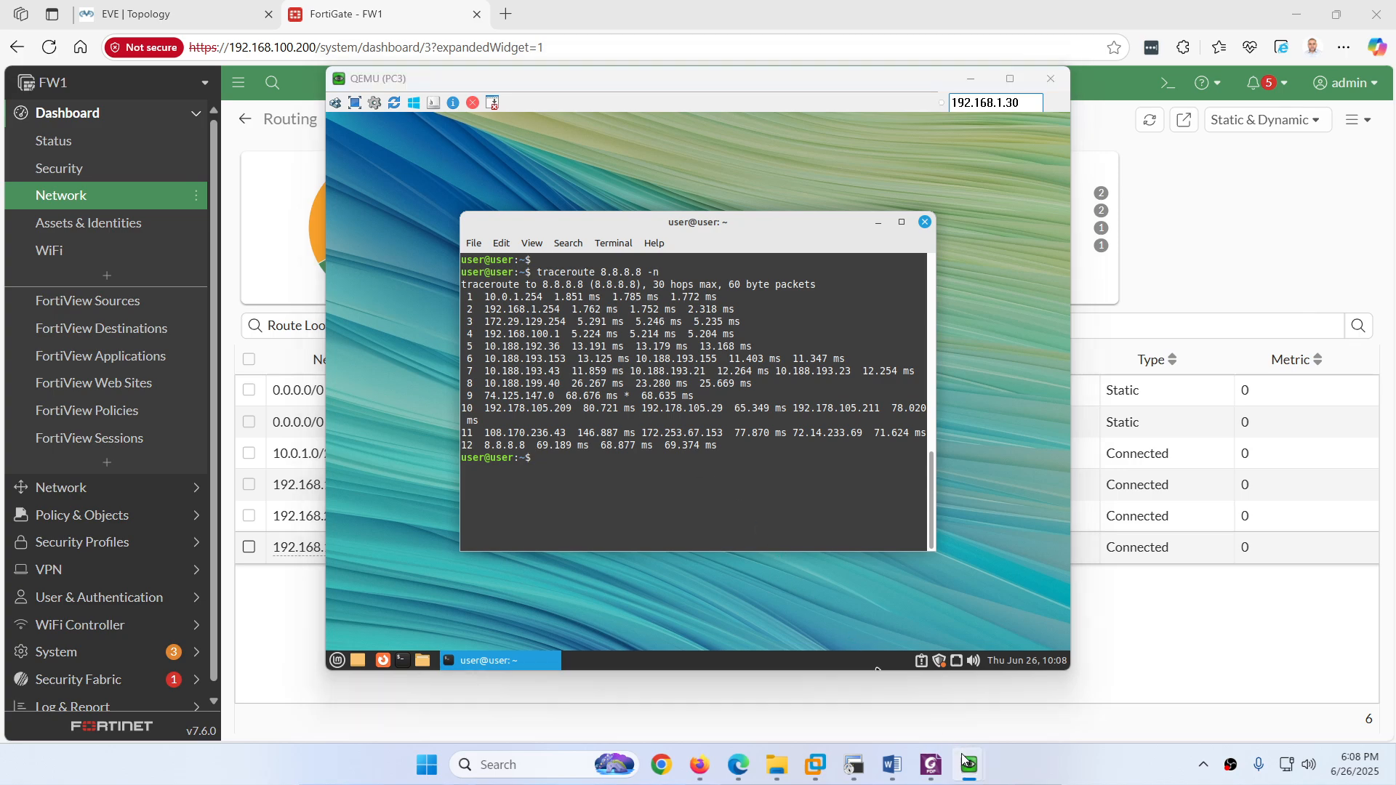
Step: Rerun the traceroute to 8.8.8.8 on PC2, then again on PC3
mouse_move(969, 766)
left_click(966, 705)
key("Up")
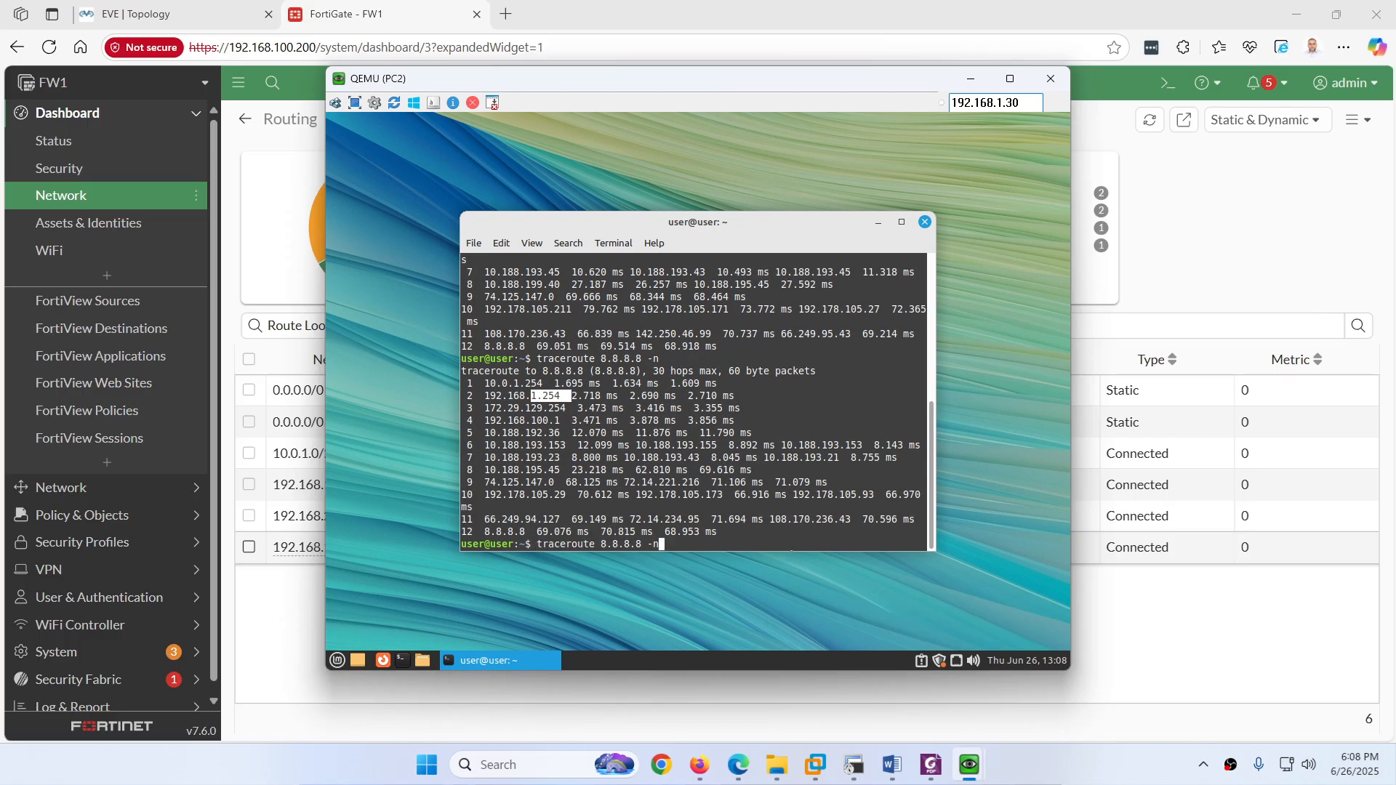
key("Return")
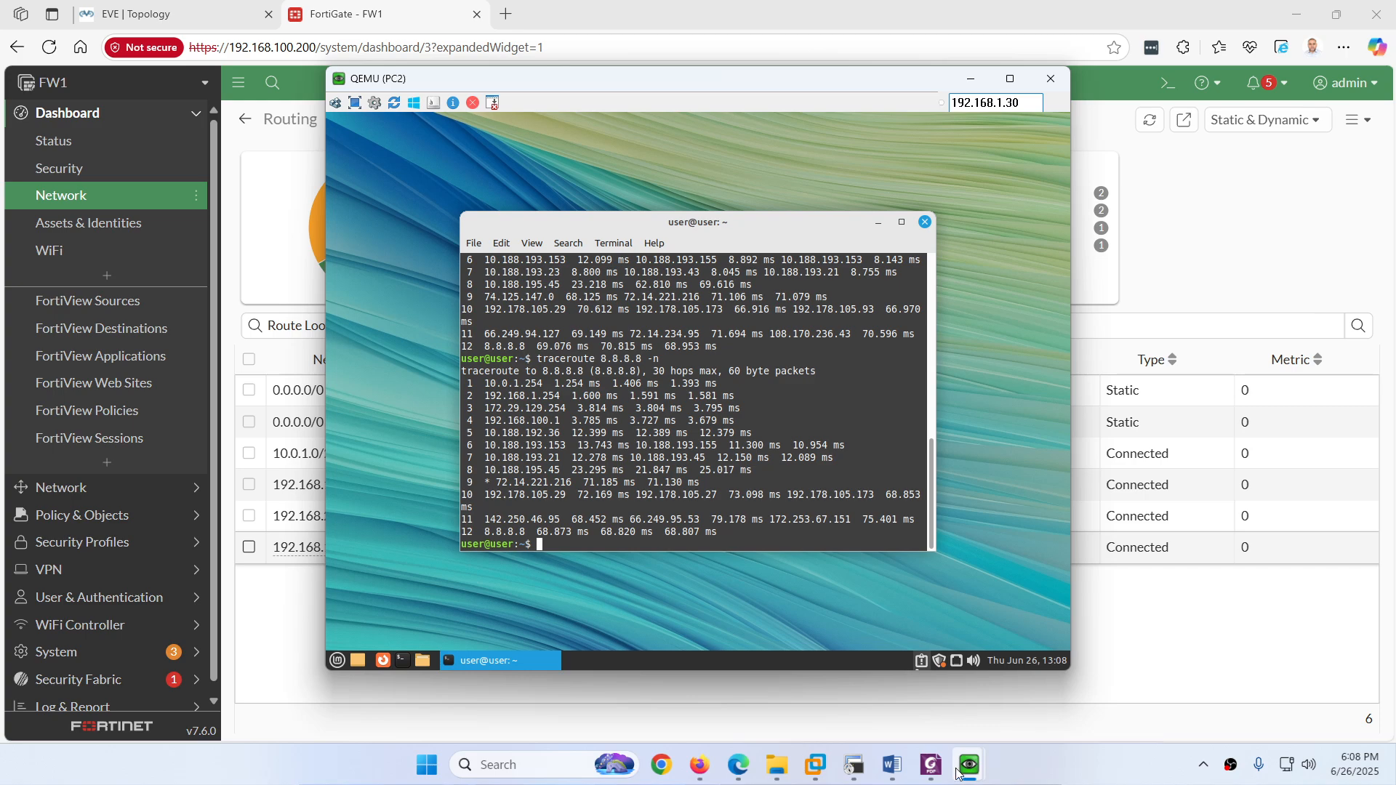
mouse_move(969, 765)
left_click(1090, 702)
key("Up")
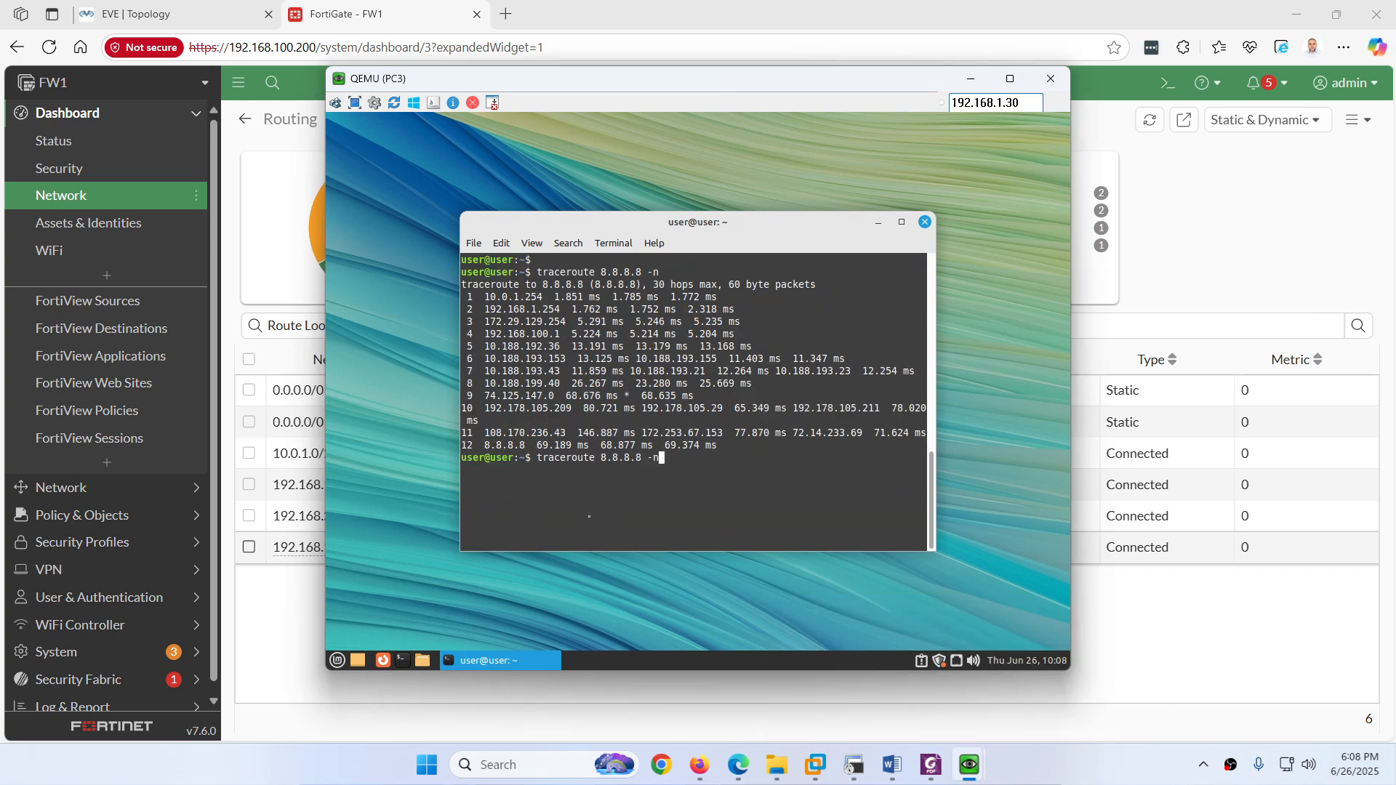
key("Return")
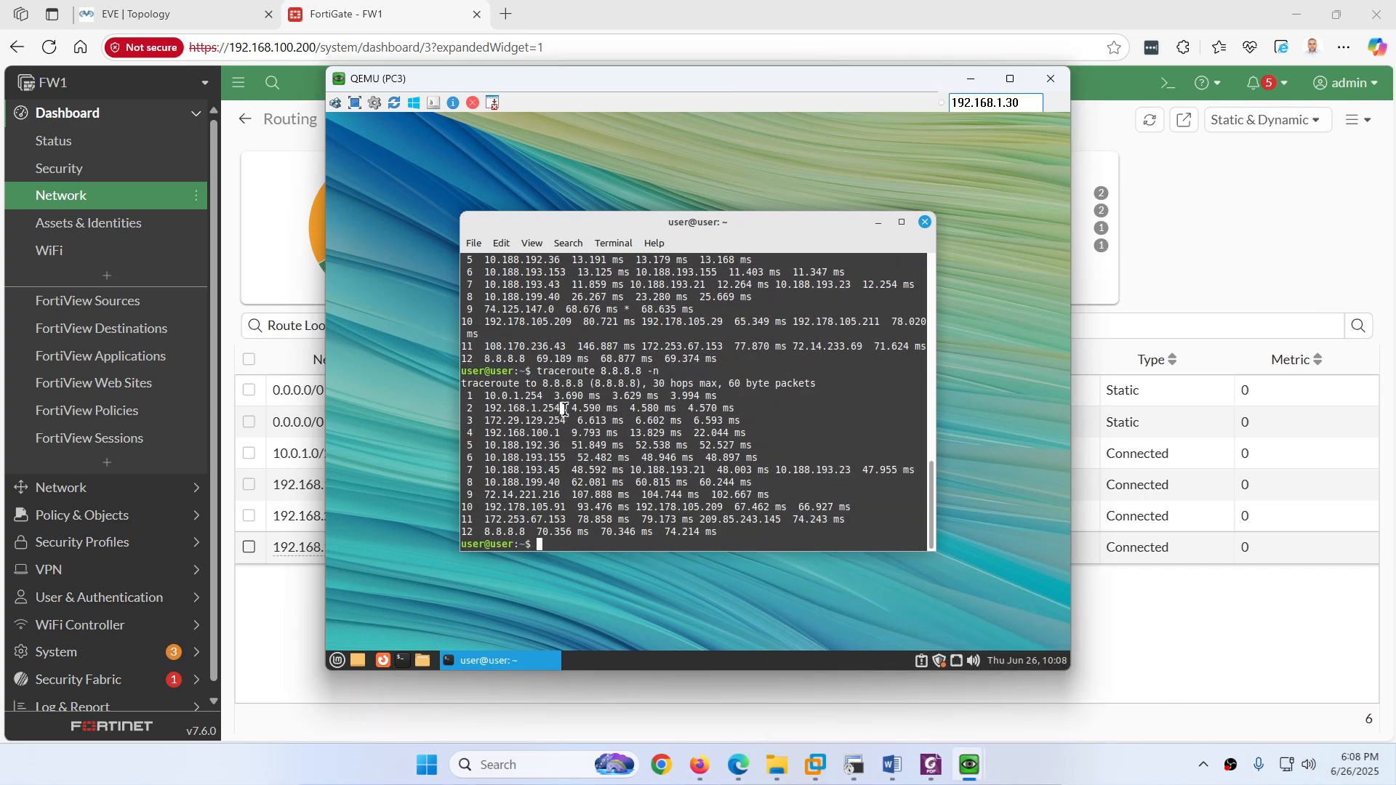
Step: Run 'tracert -d 8.8.8.8' on PC1, showing it exits via 192.168.1.254, then stop it
mouse_move(969, 765)
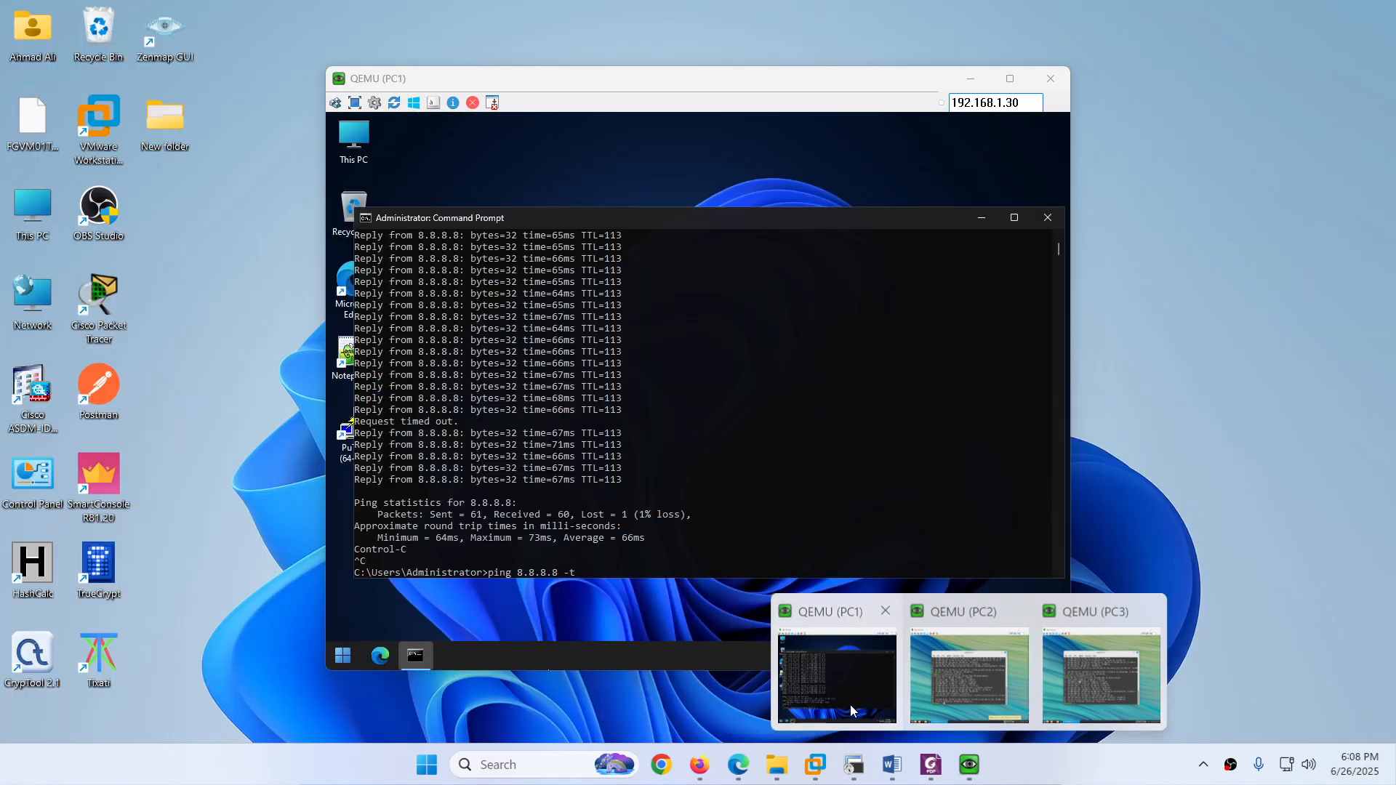
left_click(849, 705)
key("Up")
key("Up")
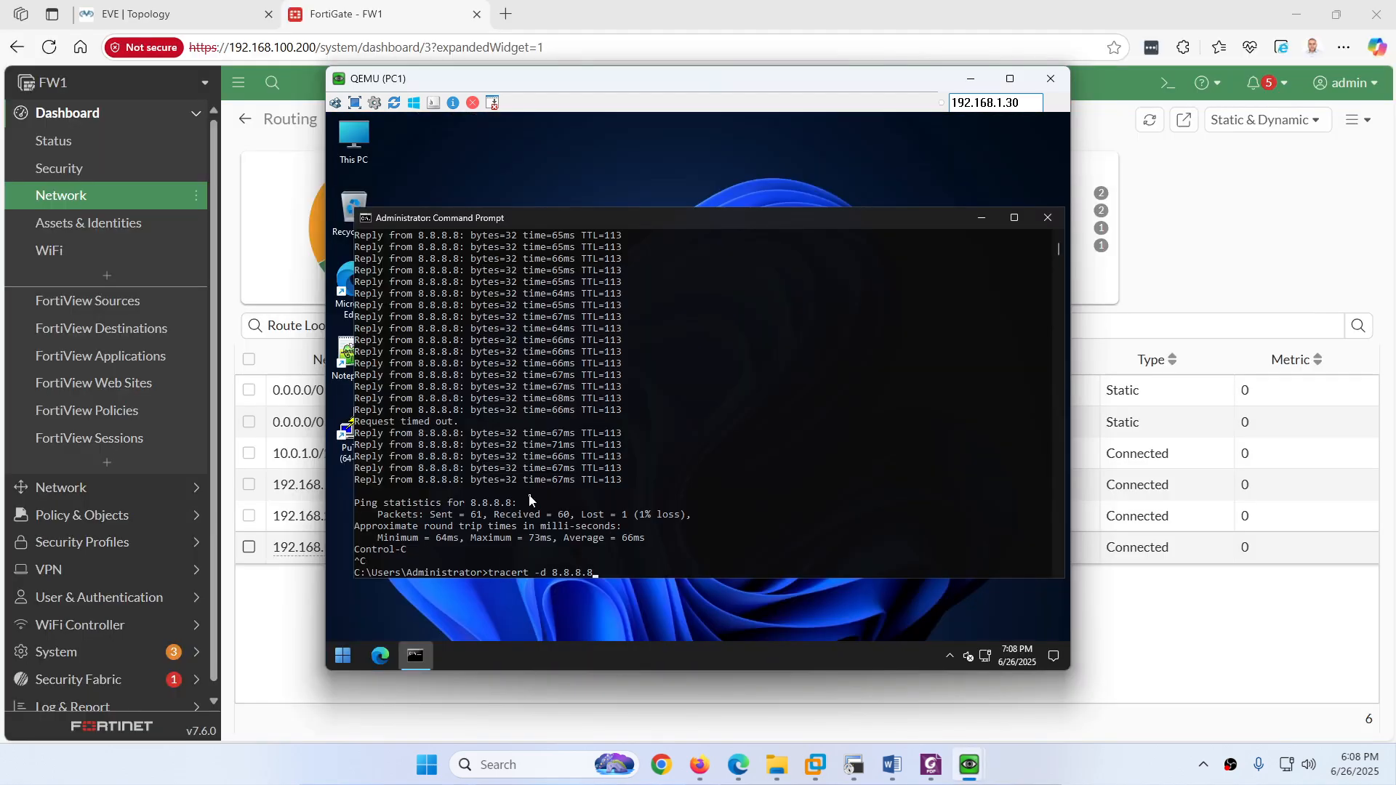
key("Return")
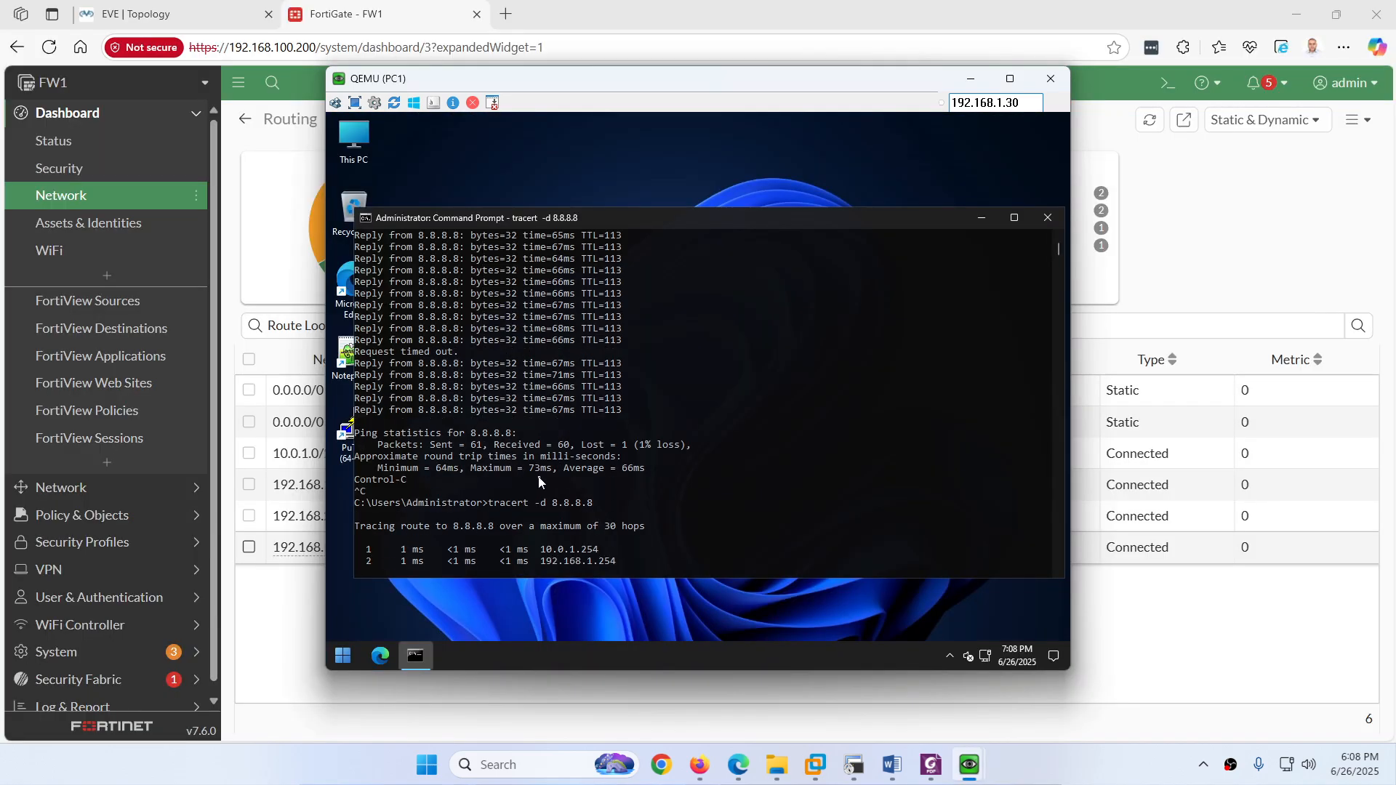
left_click_drag(549, 569, 525, 551)
key("ctrl+c")
key("ctrl+c")
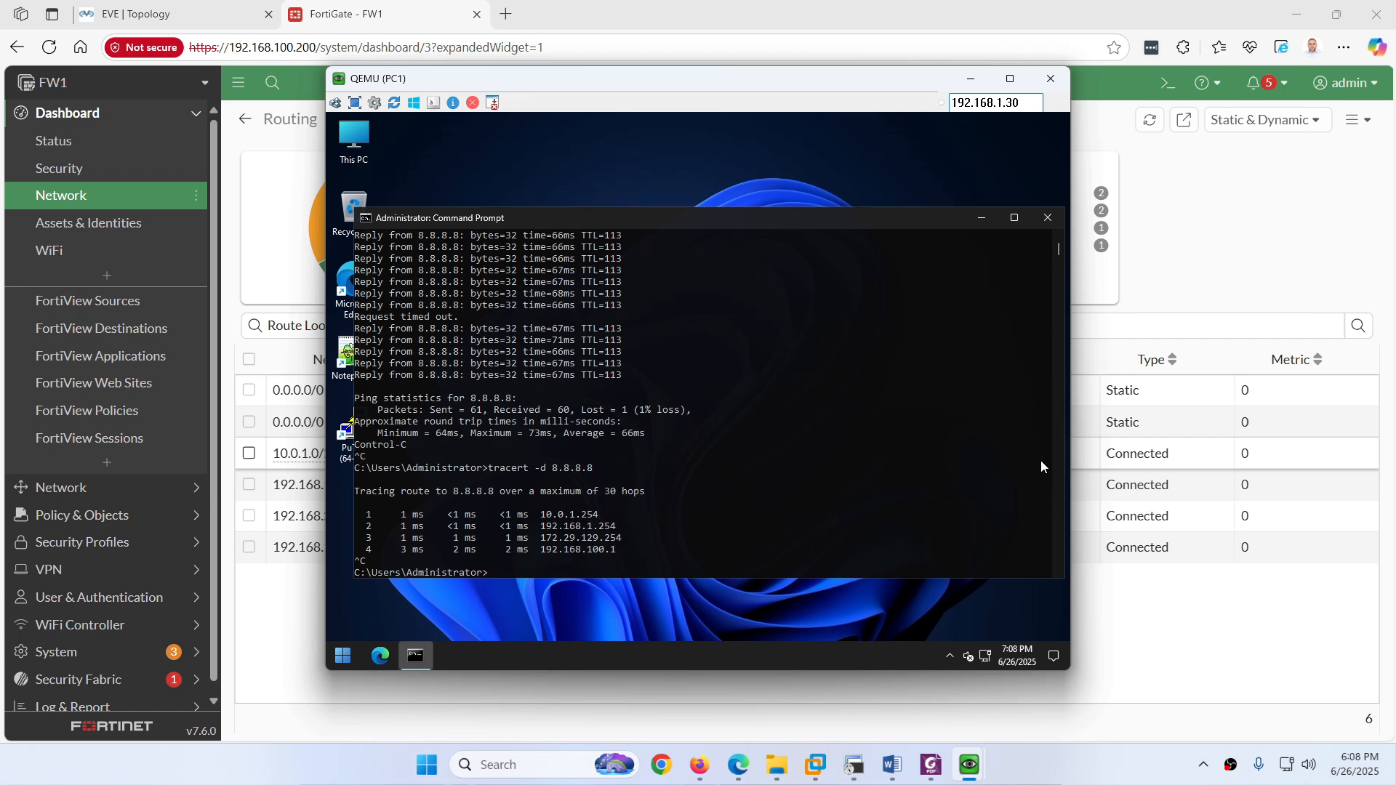
left_click(855, 765)
Step: Rerun FW1's static route table, highlighting the port1 route's distance, priority and 192.168.1.254 gateway
key("Up")
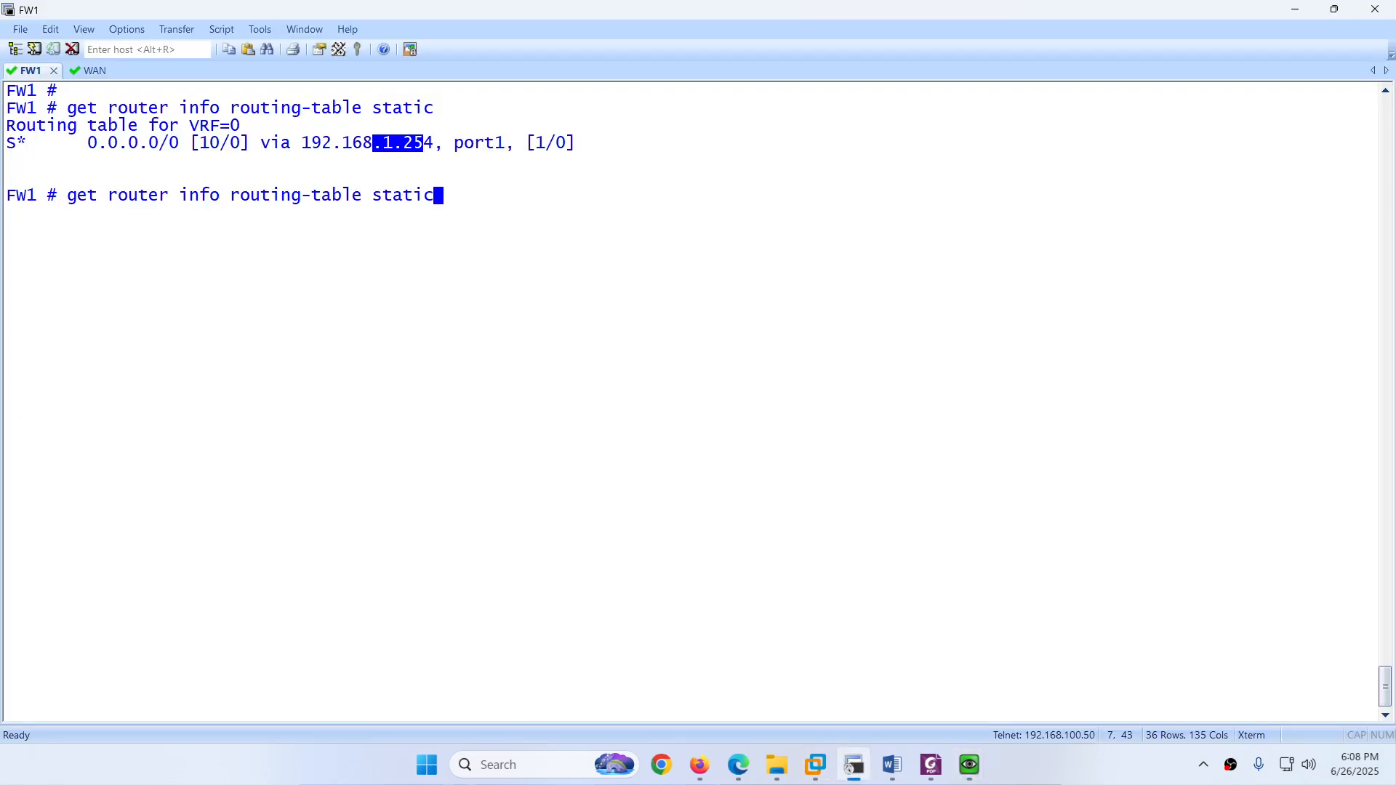
key("Return")
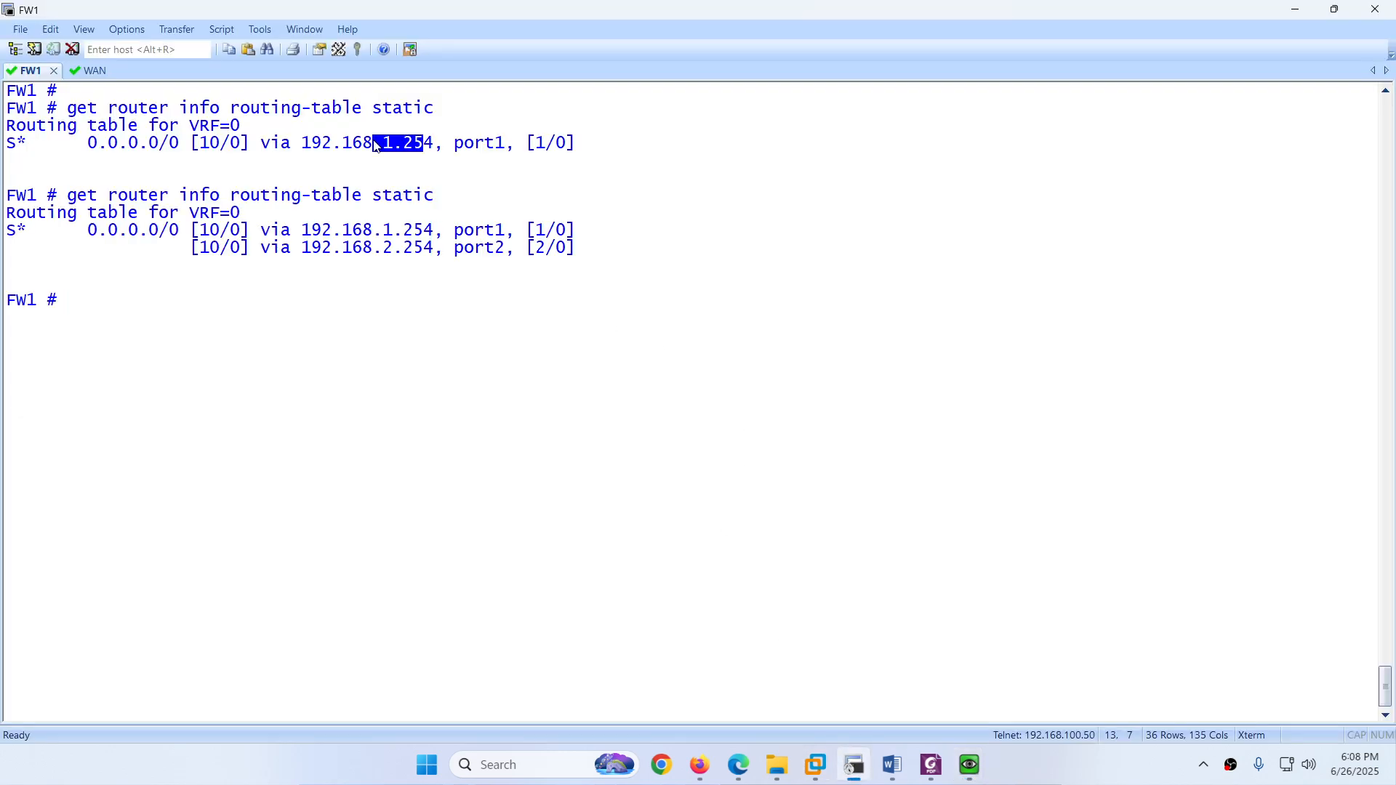
left_click_drag(200, 143, 333, 145)
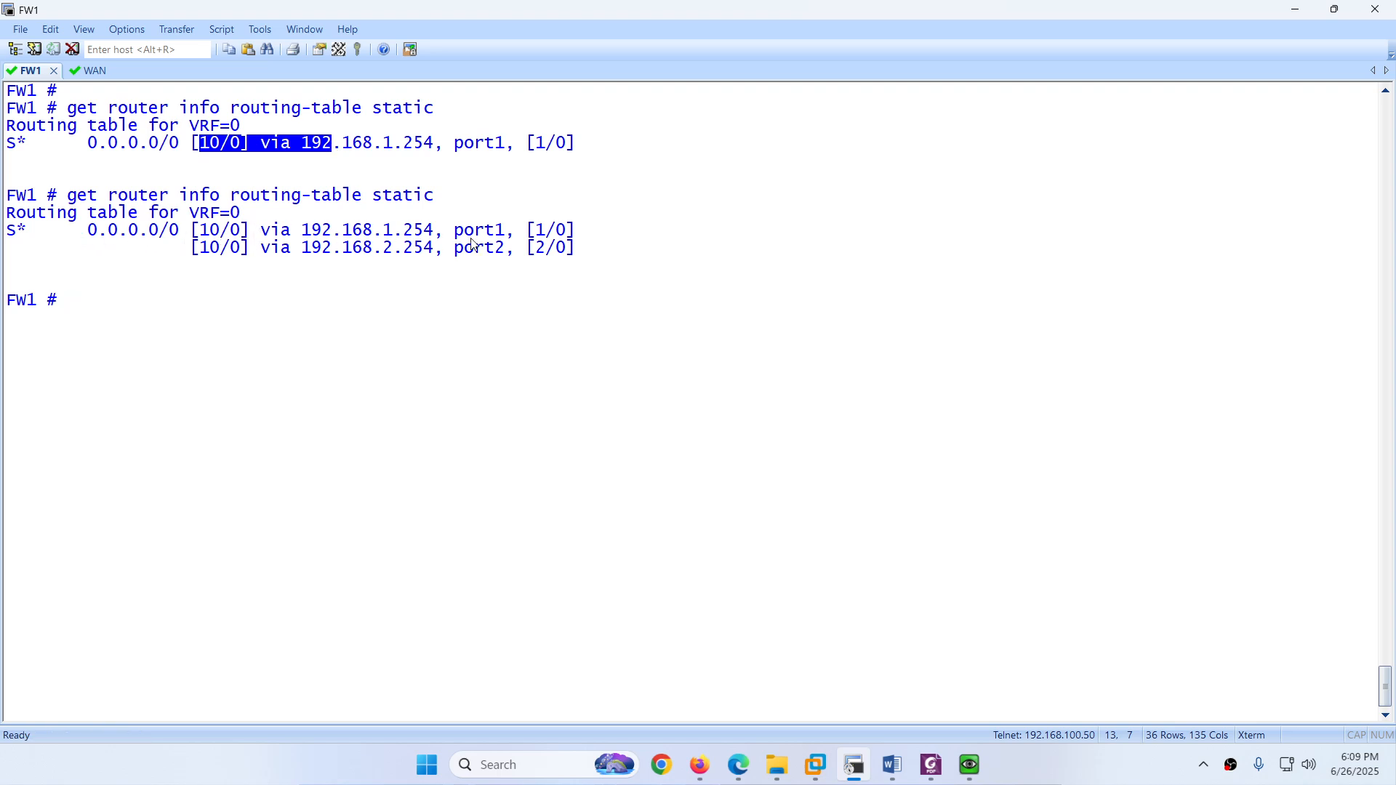
left_click(541, 237)
double_click(540, 236)
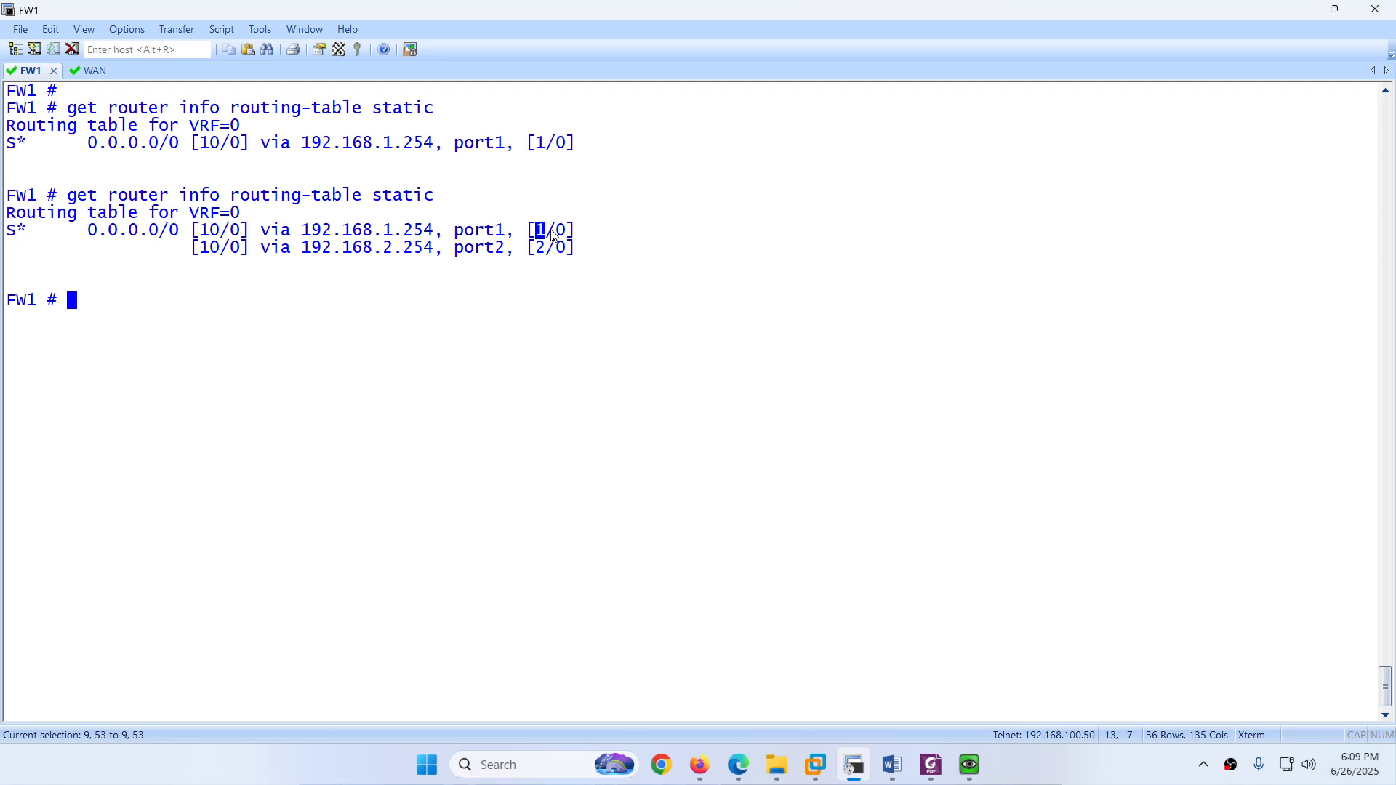
left_click_drag(262, 230, 443, 230)
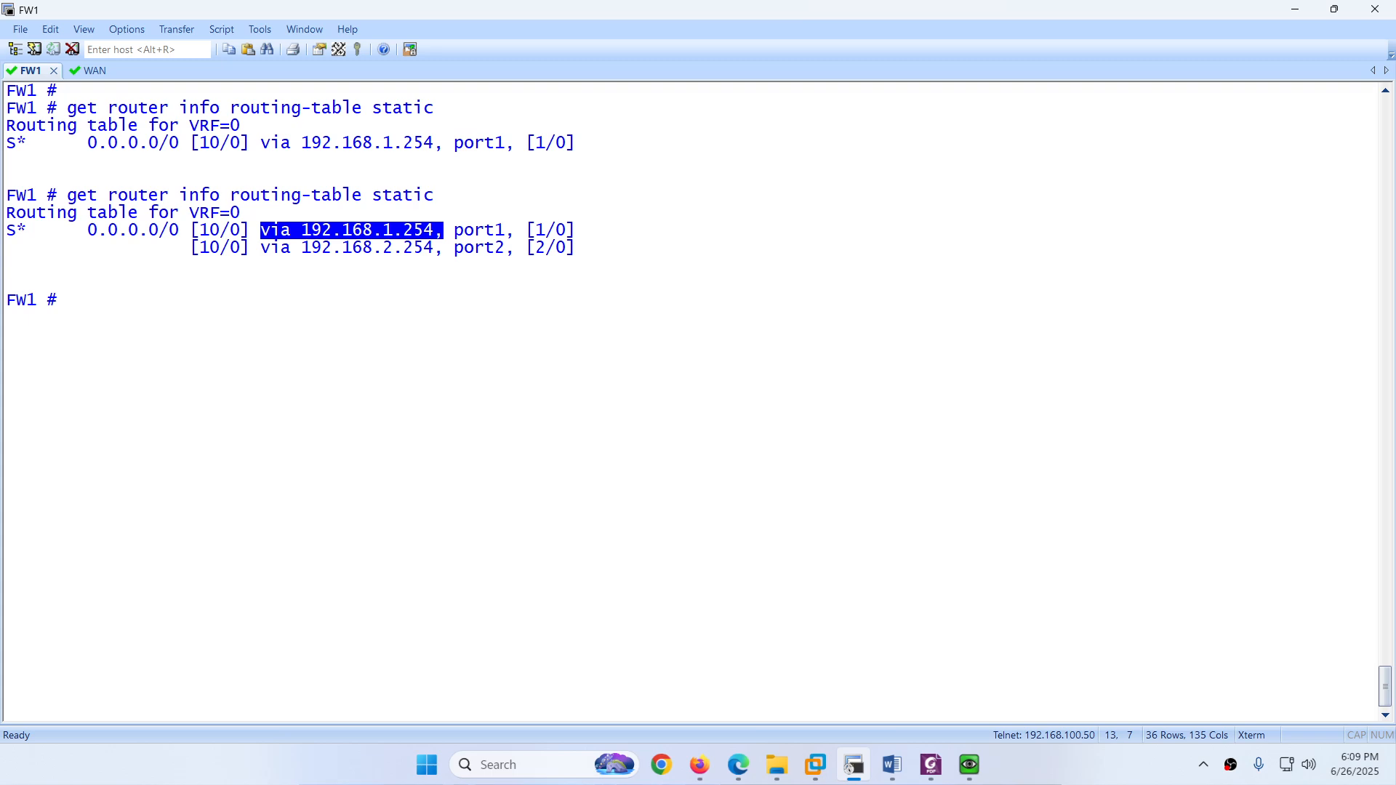
left_click(739, 771)
Step: Review the Forward Traffic PING log and FortiView Sessions showing 8.8.8.8 traffic via WAN-1 (port1)
scroll(59, 680, "down", 1)
left_click(66, 695)
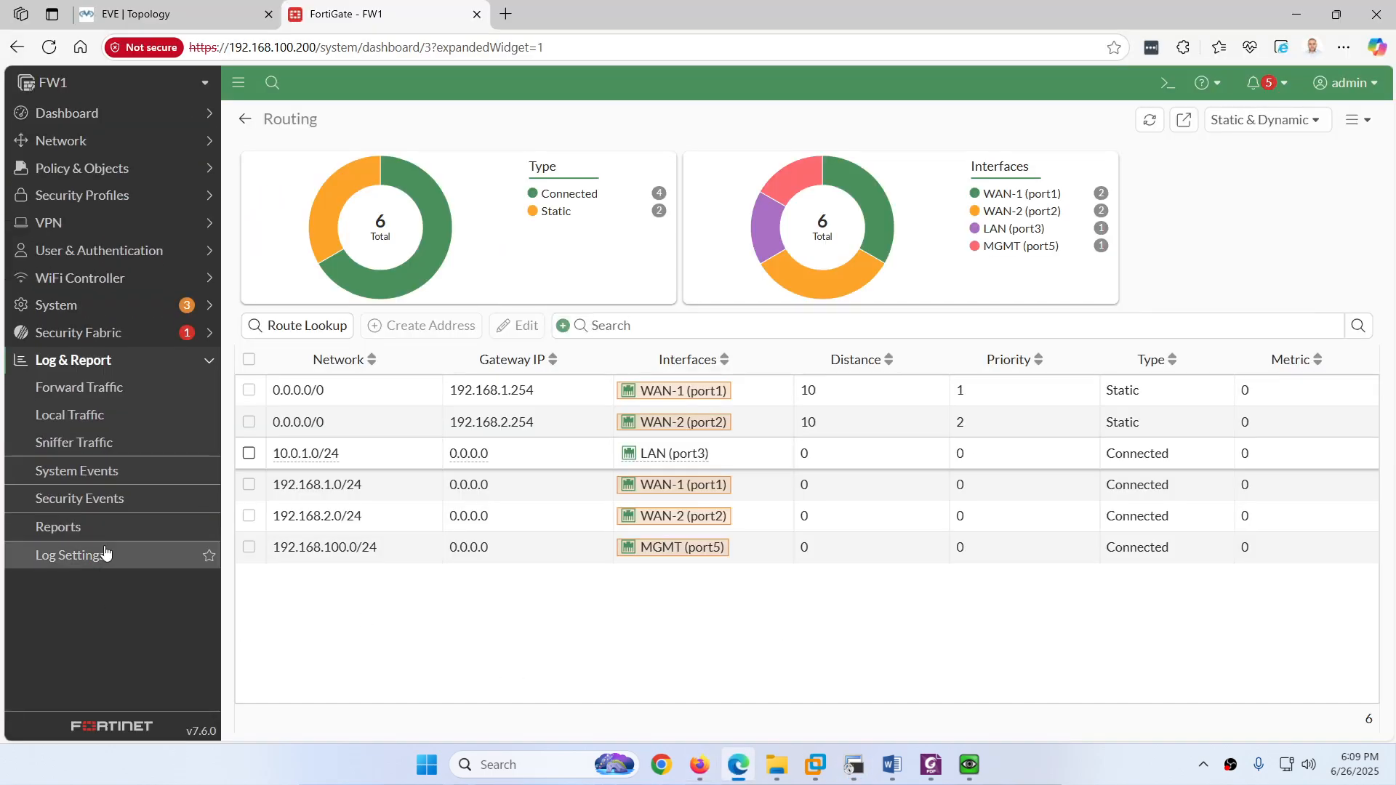
left_click(106, 393)
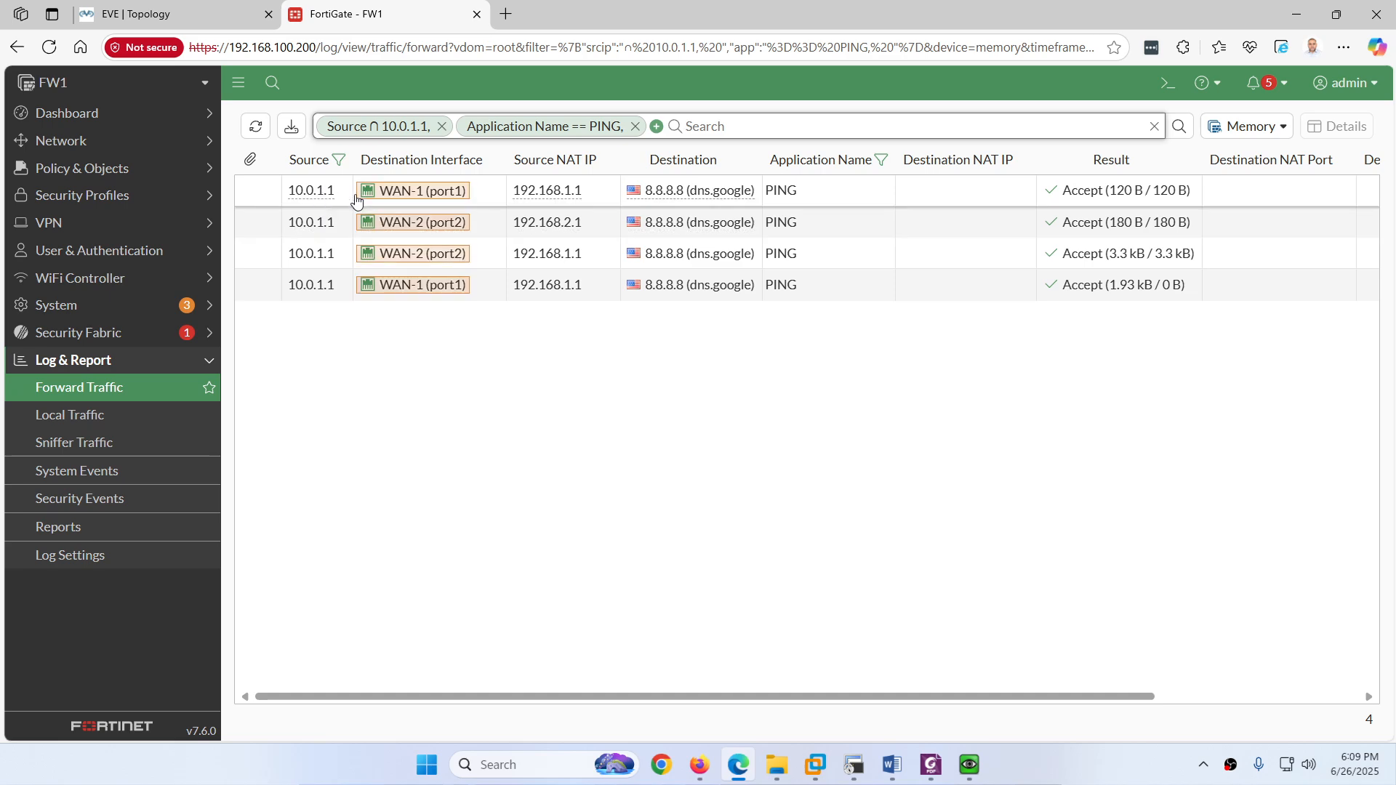
left_click(72, 113)
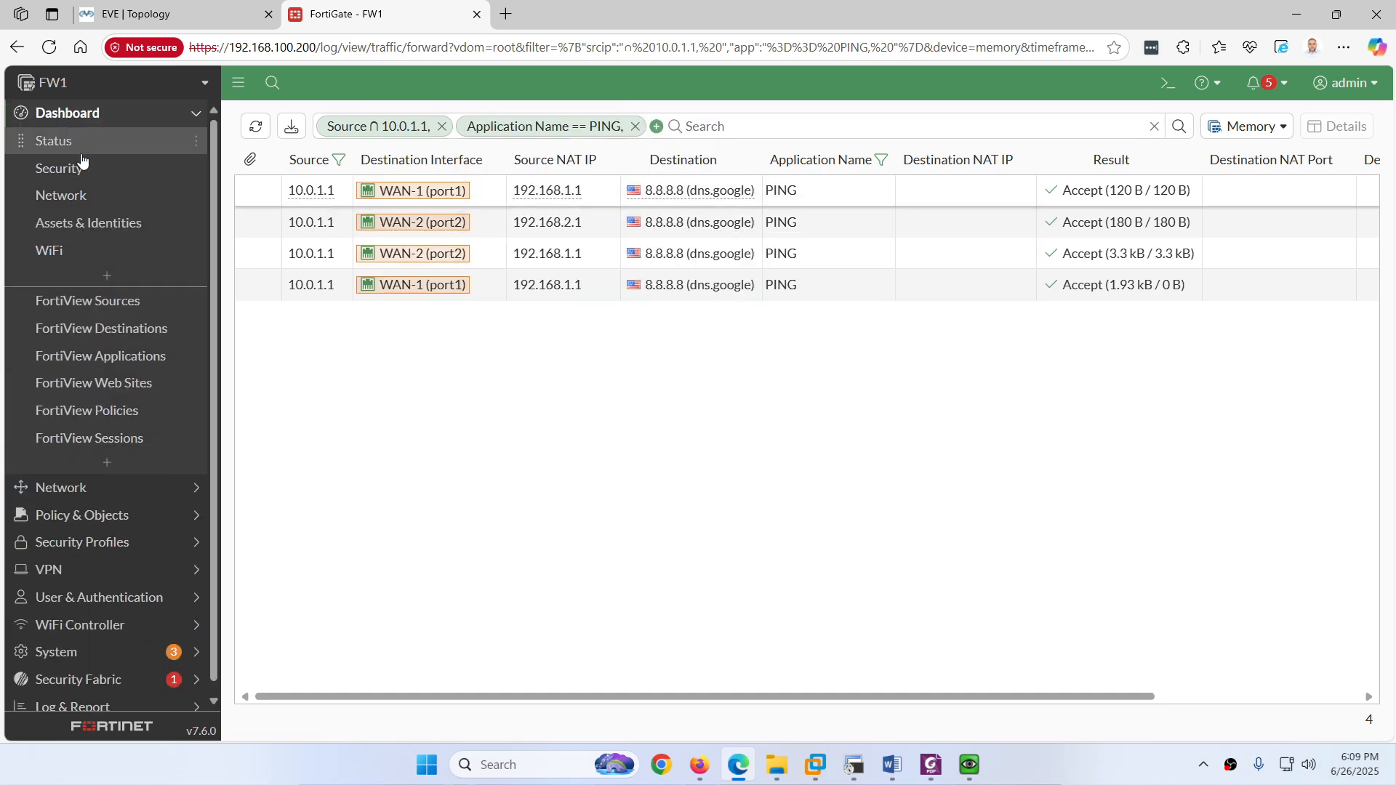
left_click(98, 439)
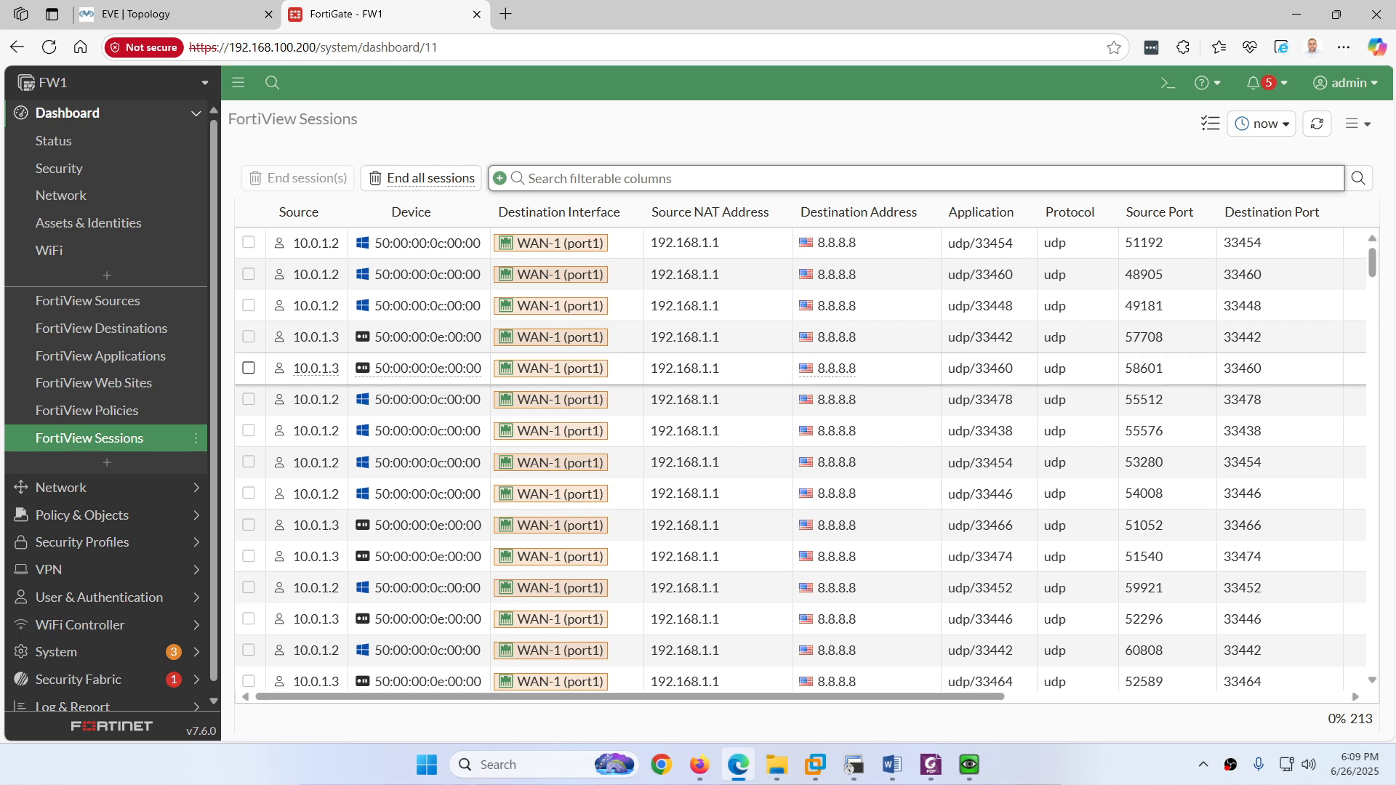
Step: Bring PC1's command prompt back and recall tracert -d 8.8.8.8
mouse_move(958, 772)
left_click(822, 676)
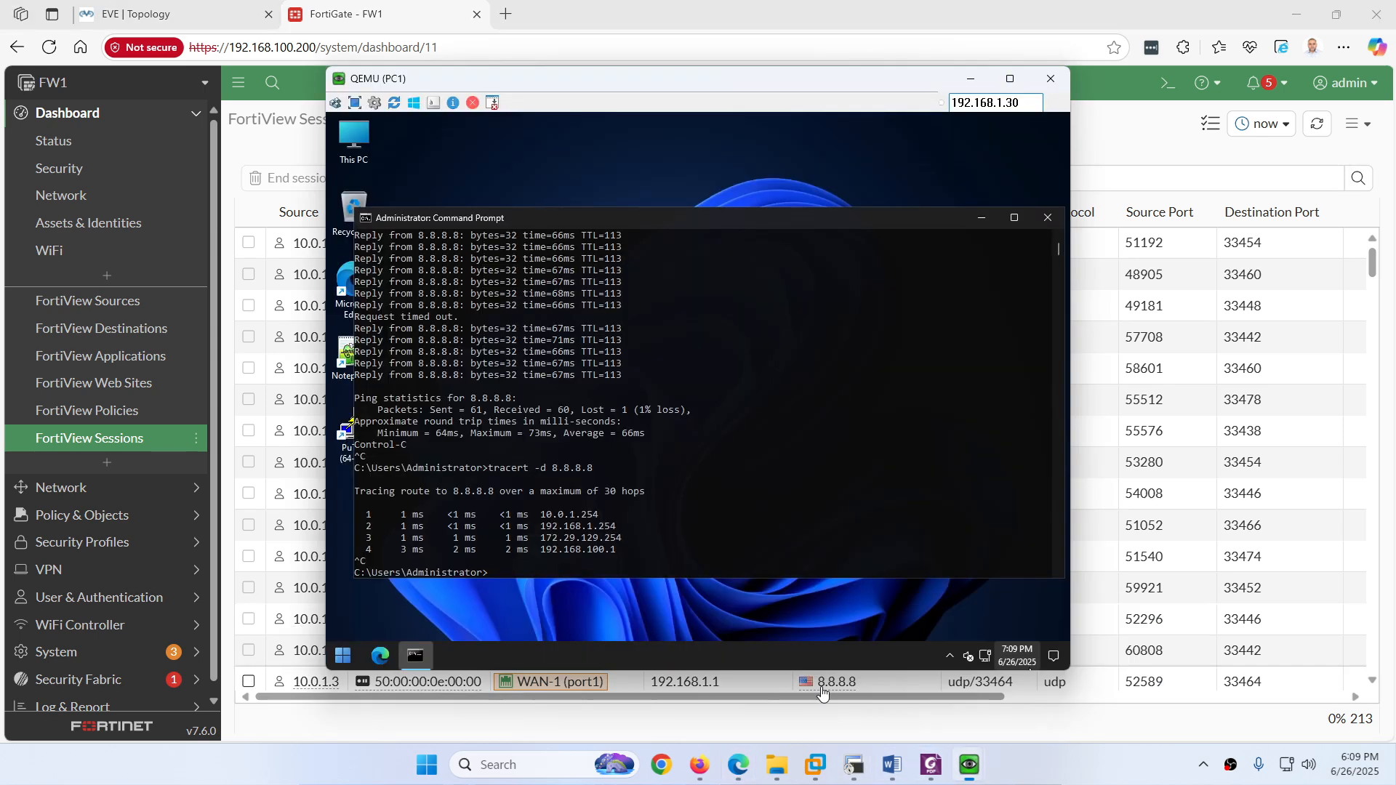
key("Up")
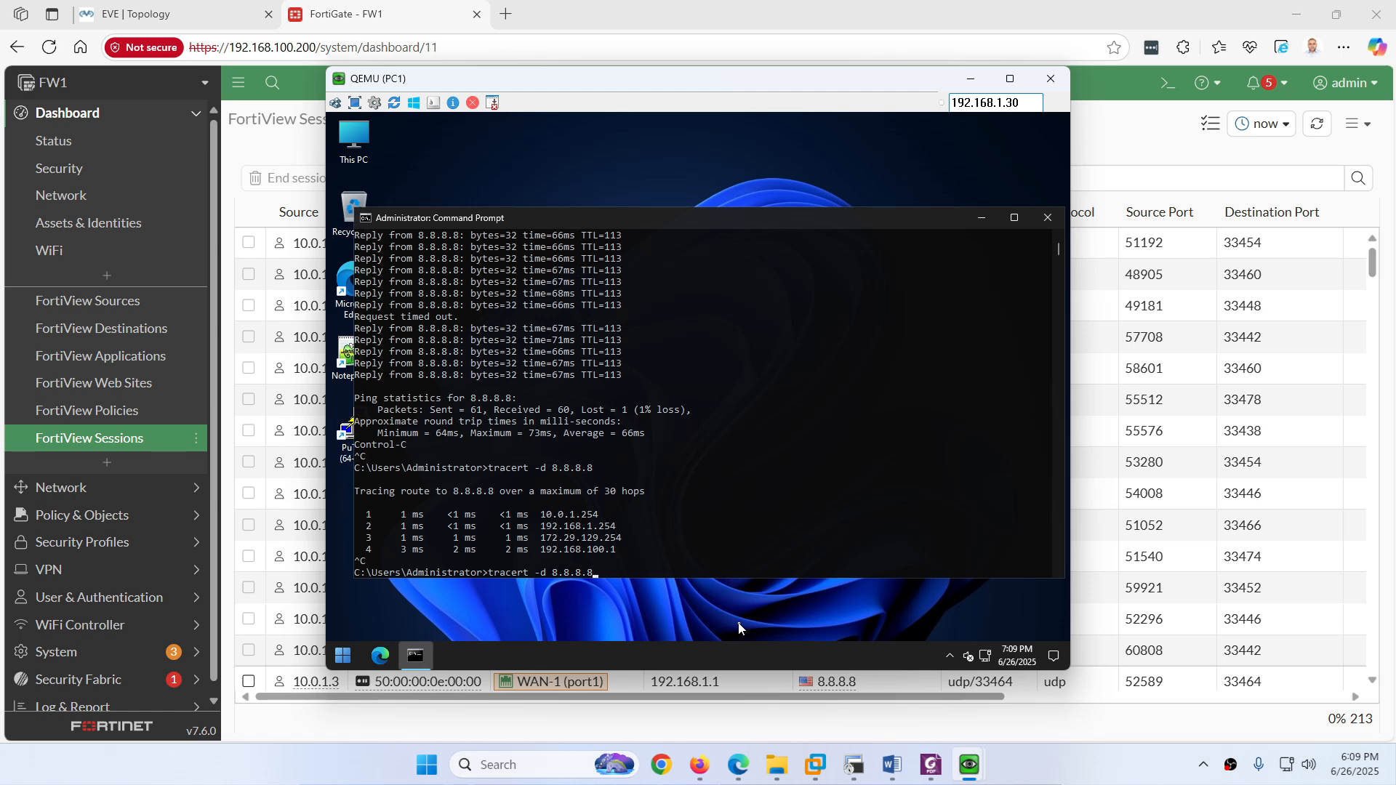
Step: Recall ping 8.8.8.8 -t from PC1's history and start the continuous ping
key("Up")
key("Up")
key("Up")
key("Up")
key("Up")
key("Up")
key("Return")
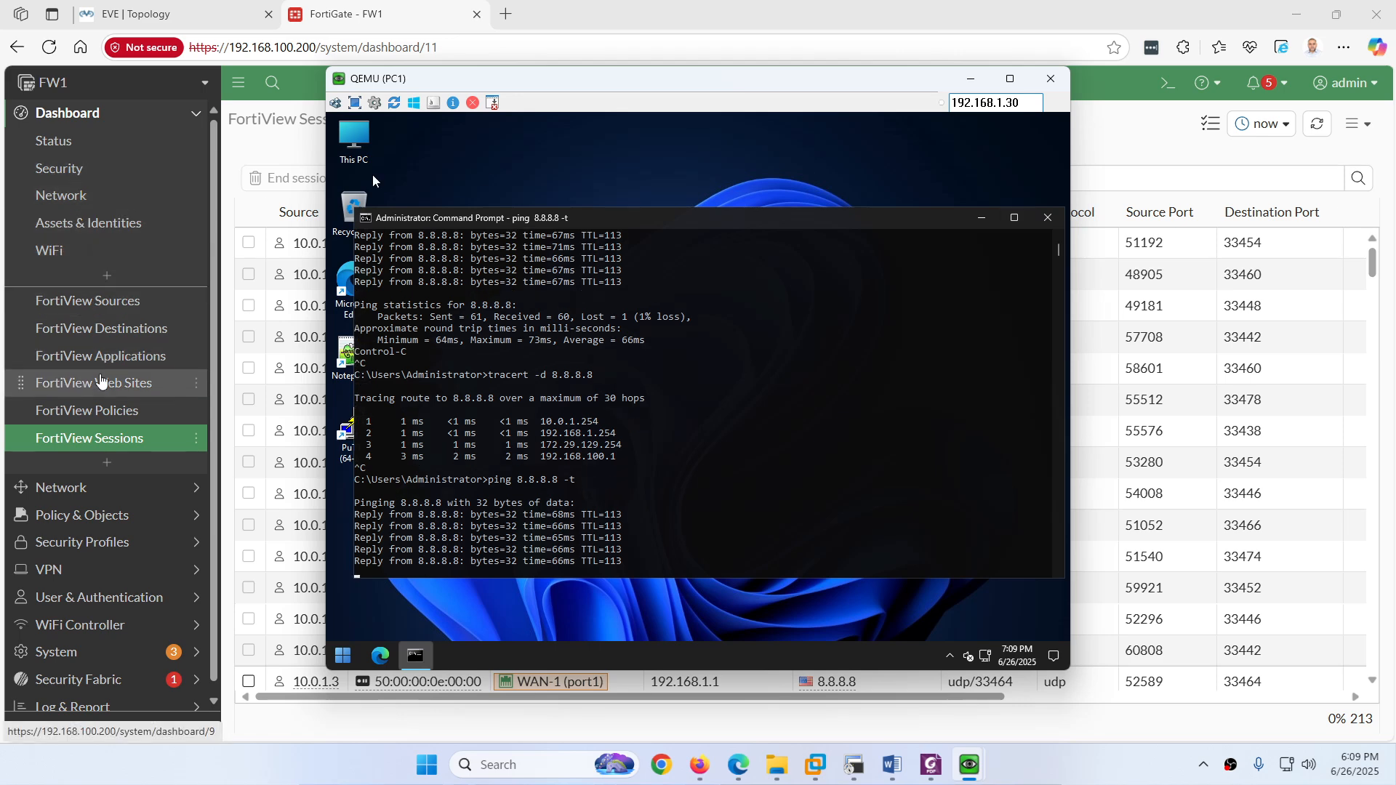
left_click(109, 487)
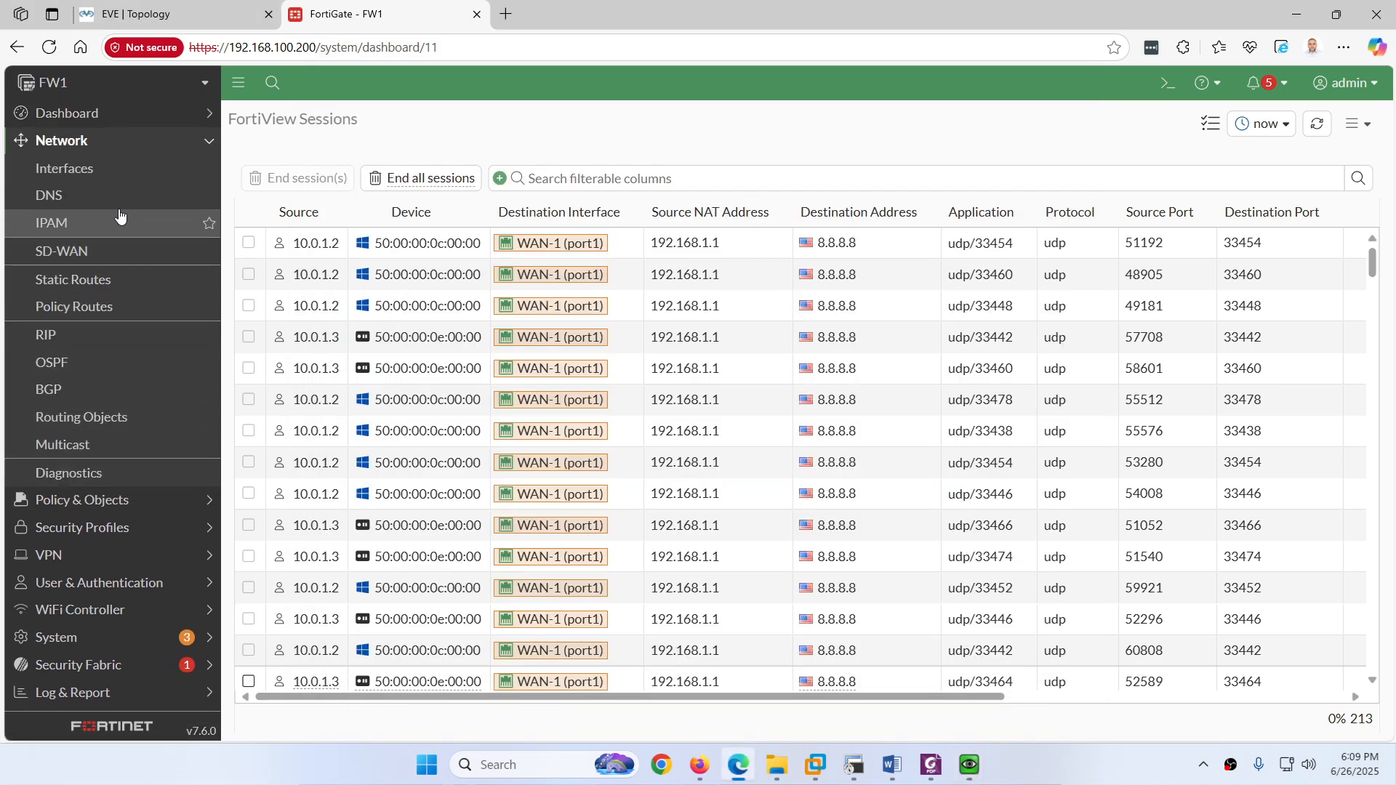
Step: Set the WAN-1 (port1) interface status to Down, then watch PC1's ping resume after one timeout
left_click(116, 169)
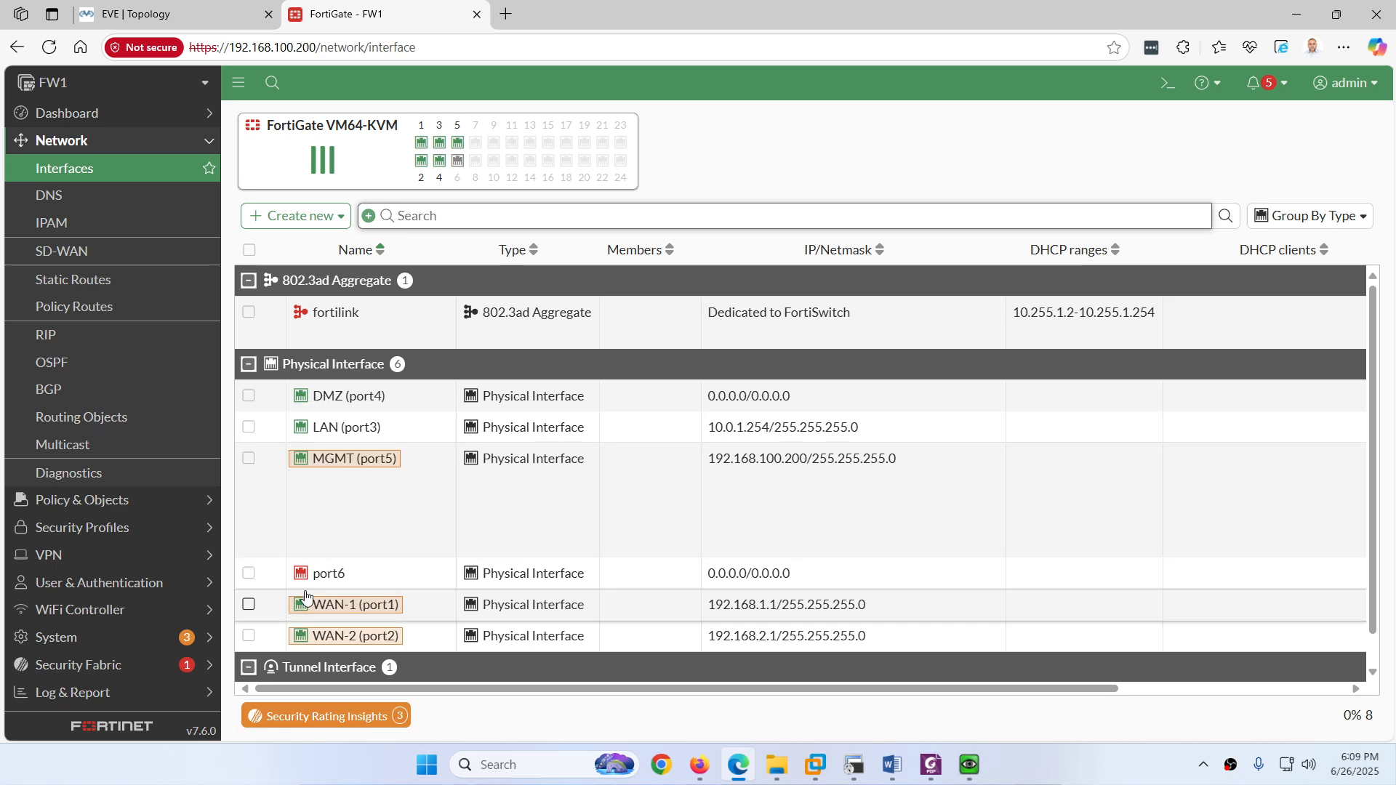
left_click(249, 604)
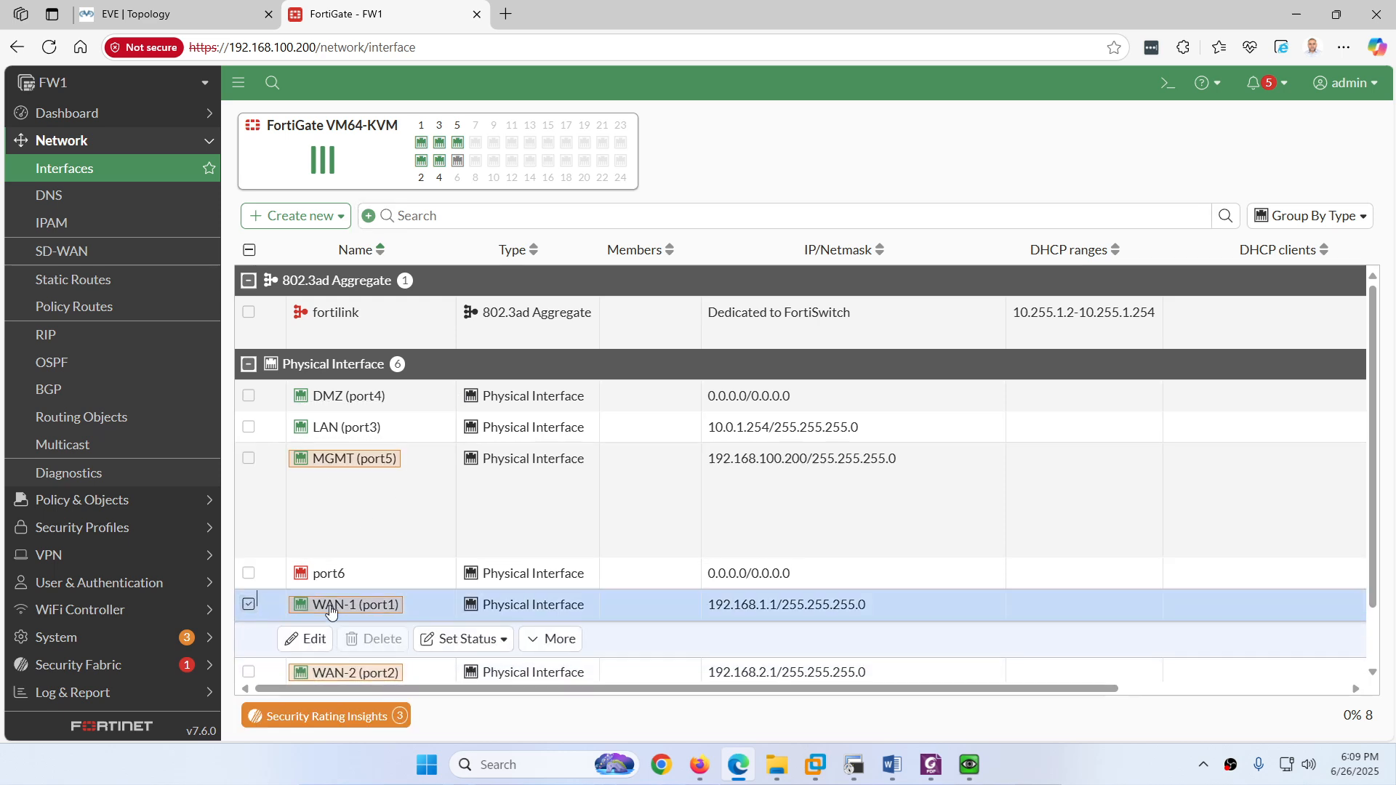
left_click(534, 640)
left_click(505, 642)
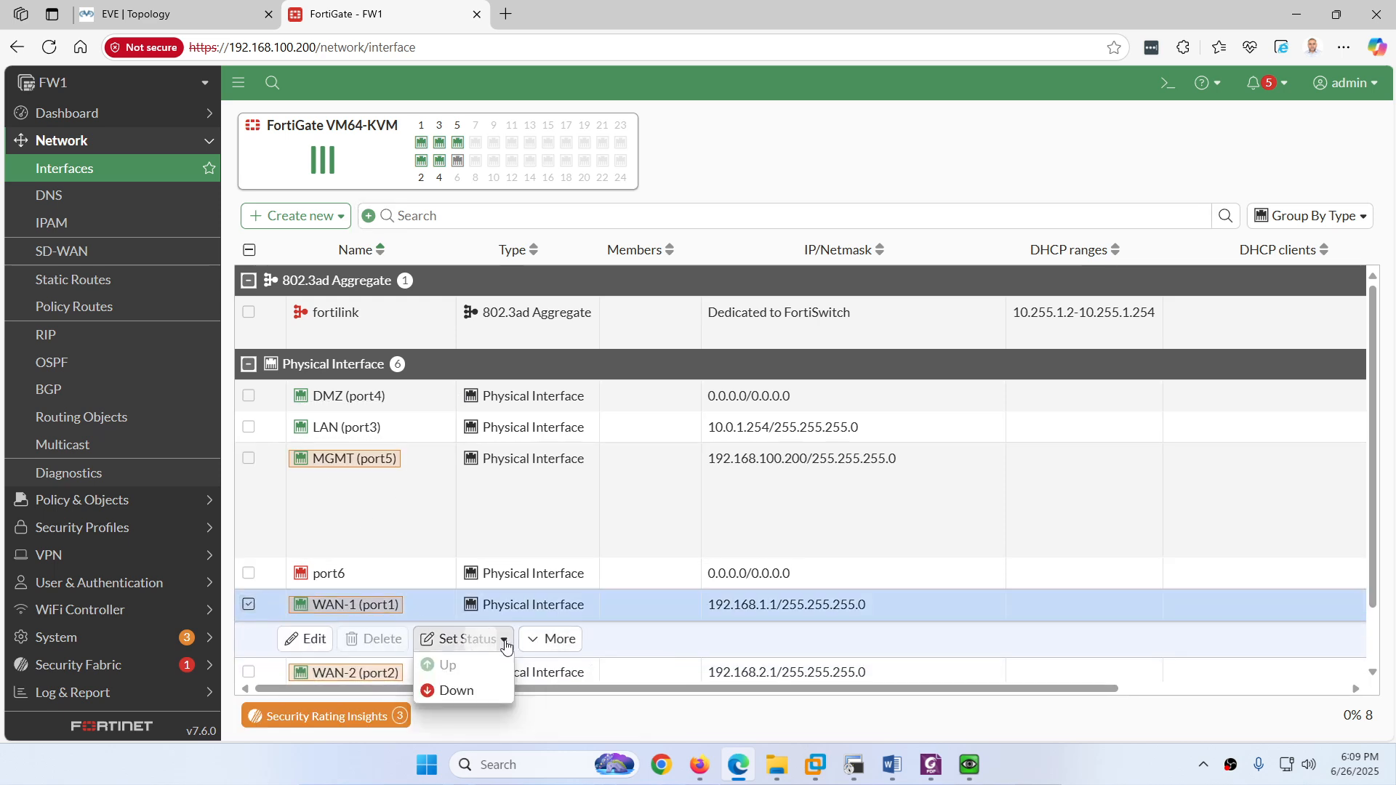
left_click(457, 690)
mouse_move(969, 763)
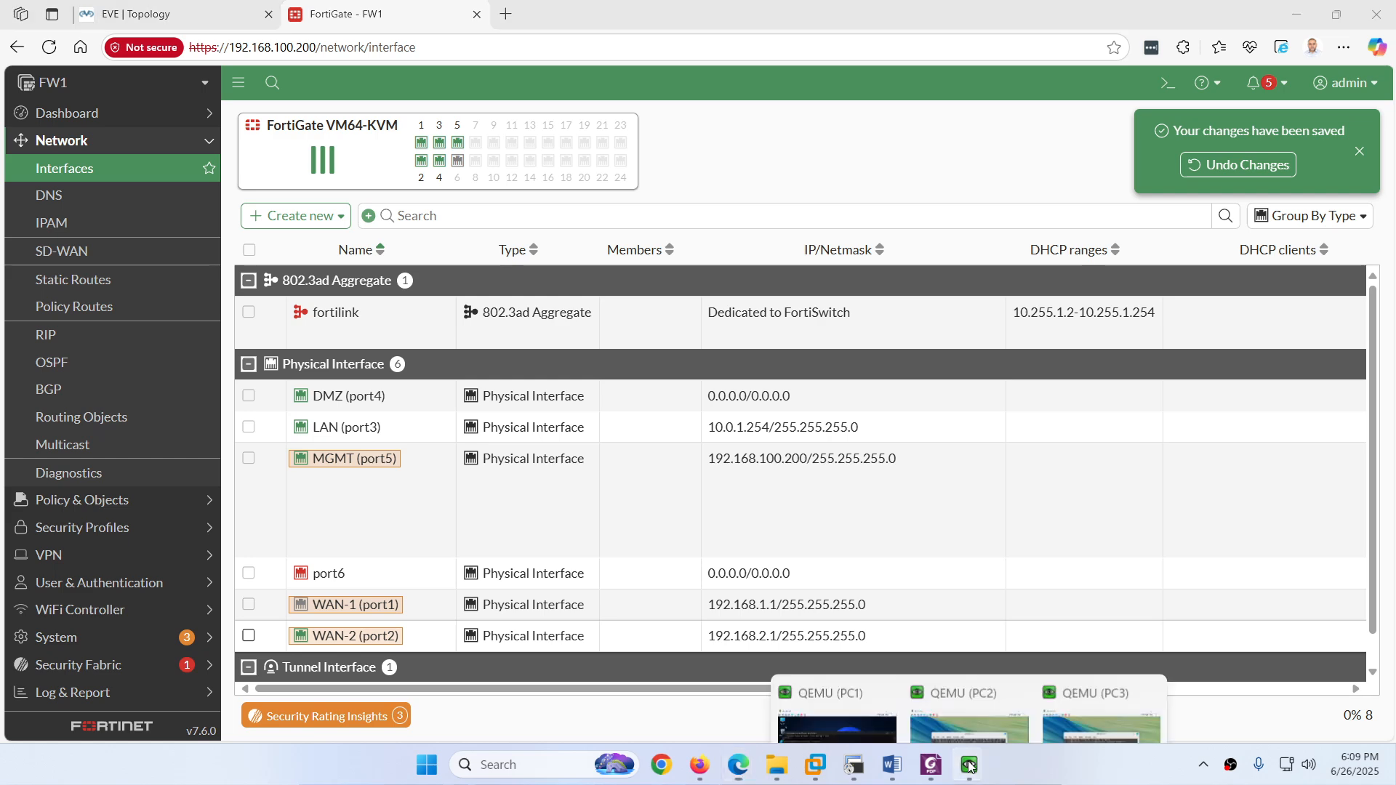
left_click(870, 699)
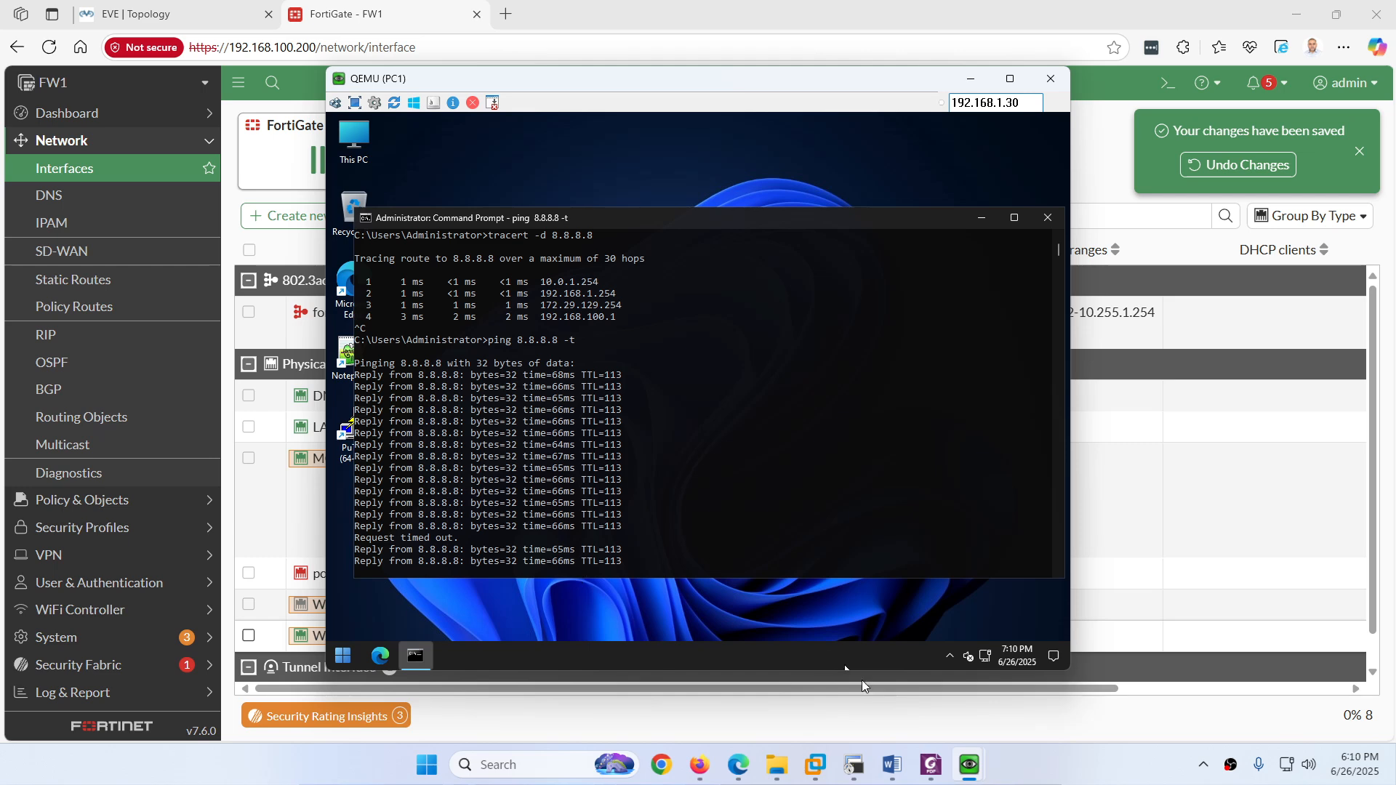
Step: Rerun PC2's traceroute to 8.8.8.8, now hopping through 192.168.2.254 instead of 192.168.1.254
mouse_move(969, 764)
left_click(980, 705)
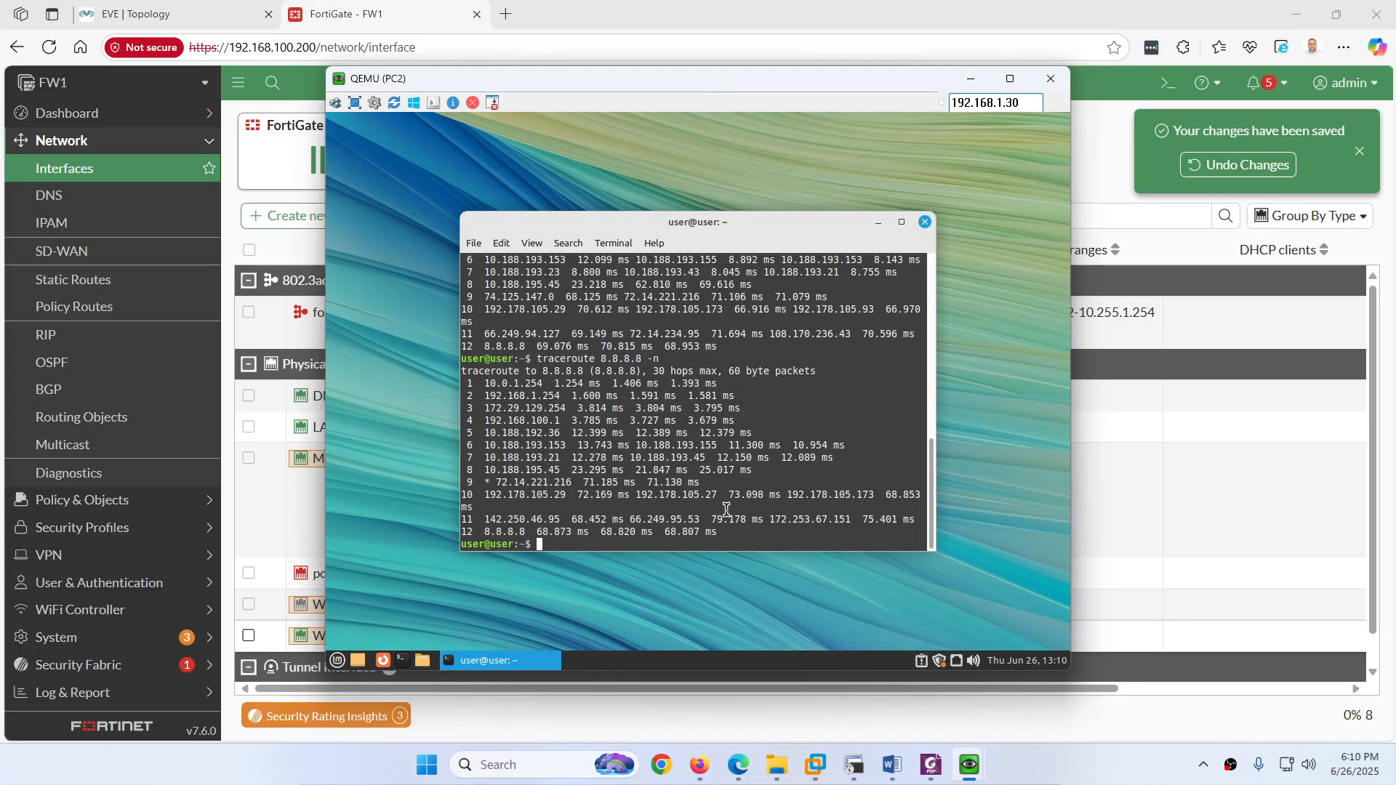
key("Up")
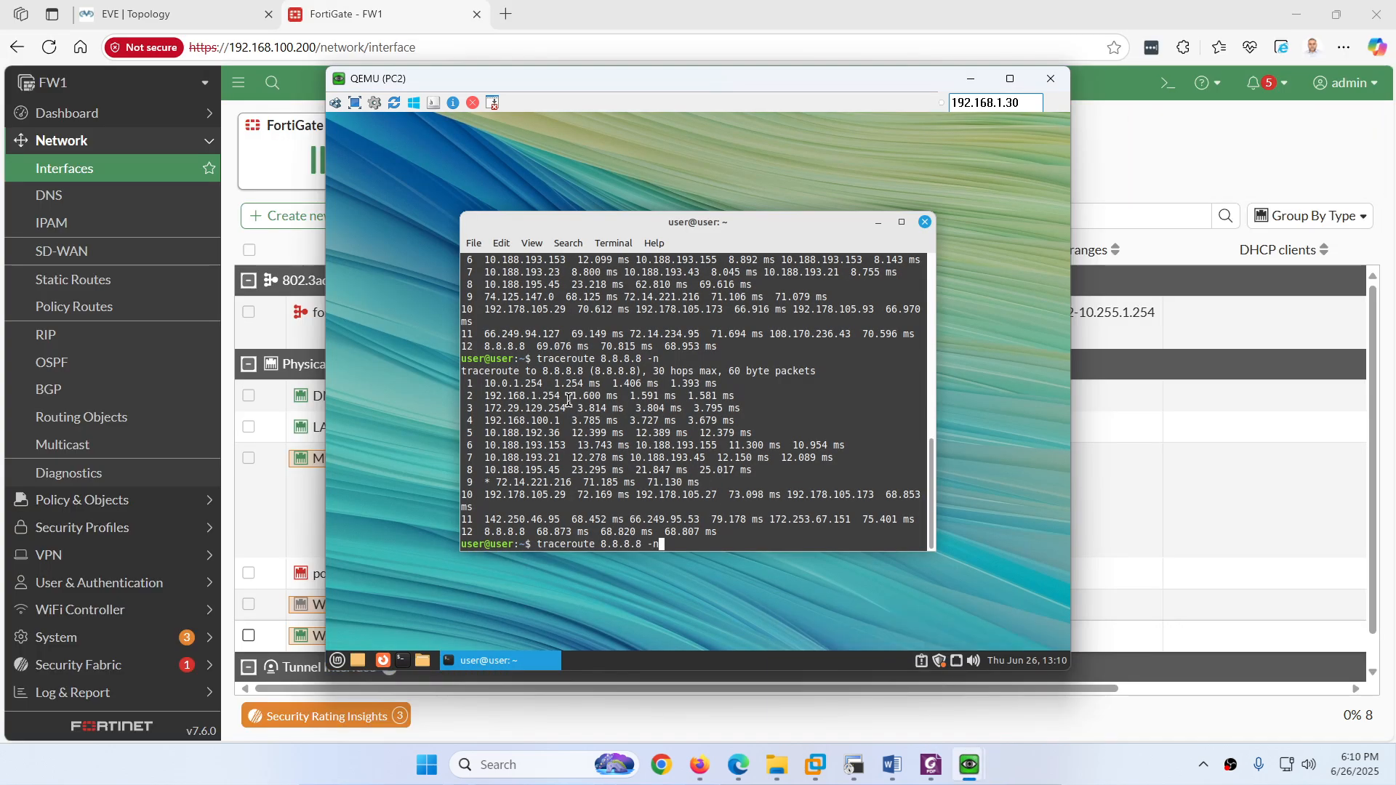
left_click_drag(554, 397, 511, 384)
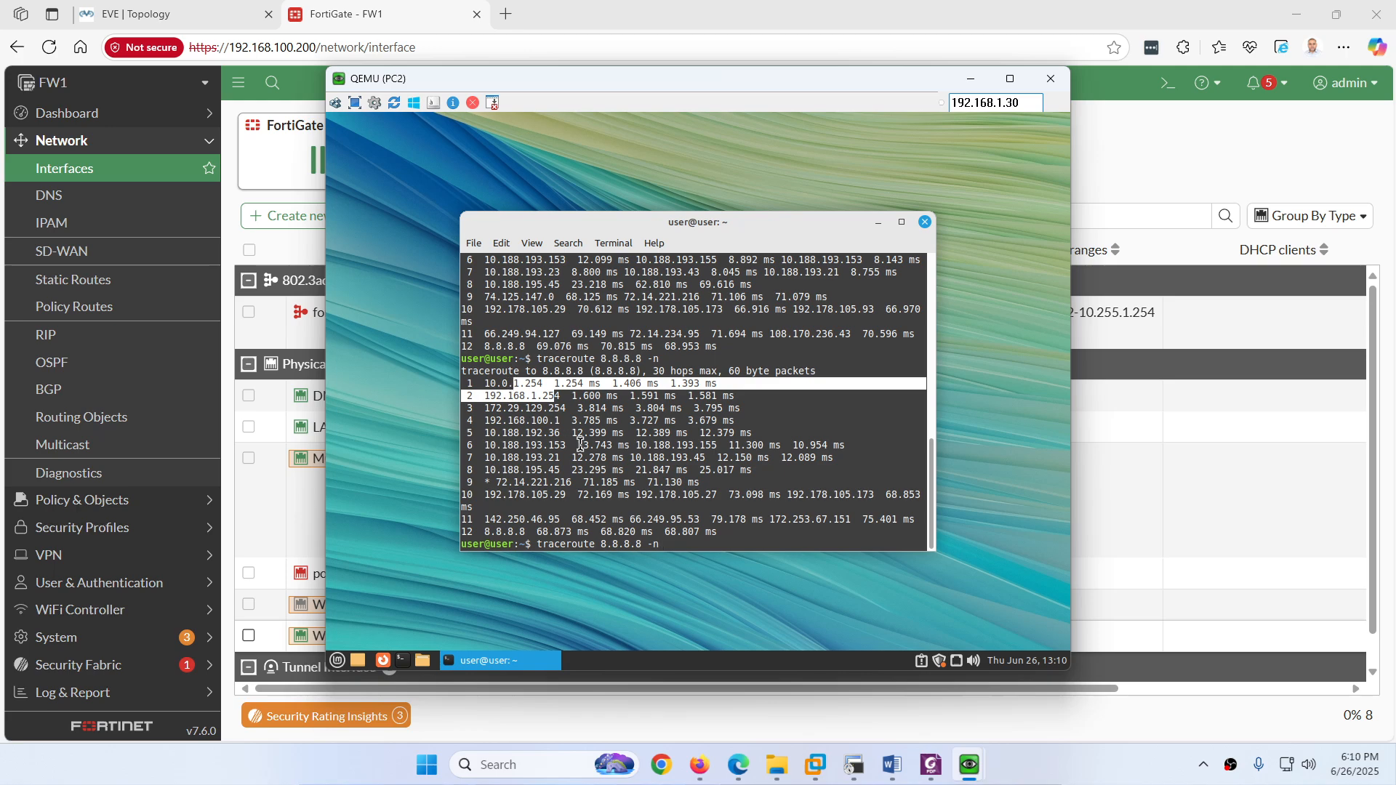
key("Return")
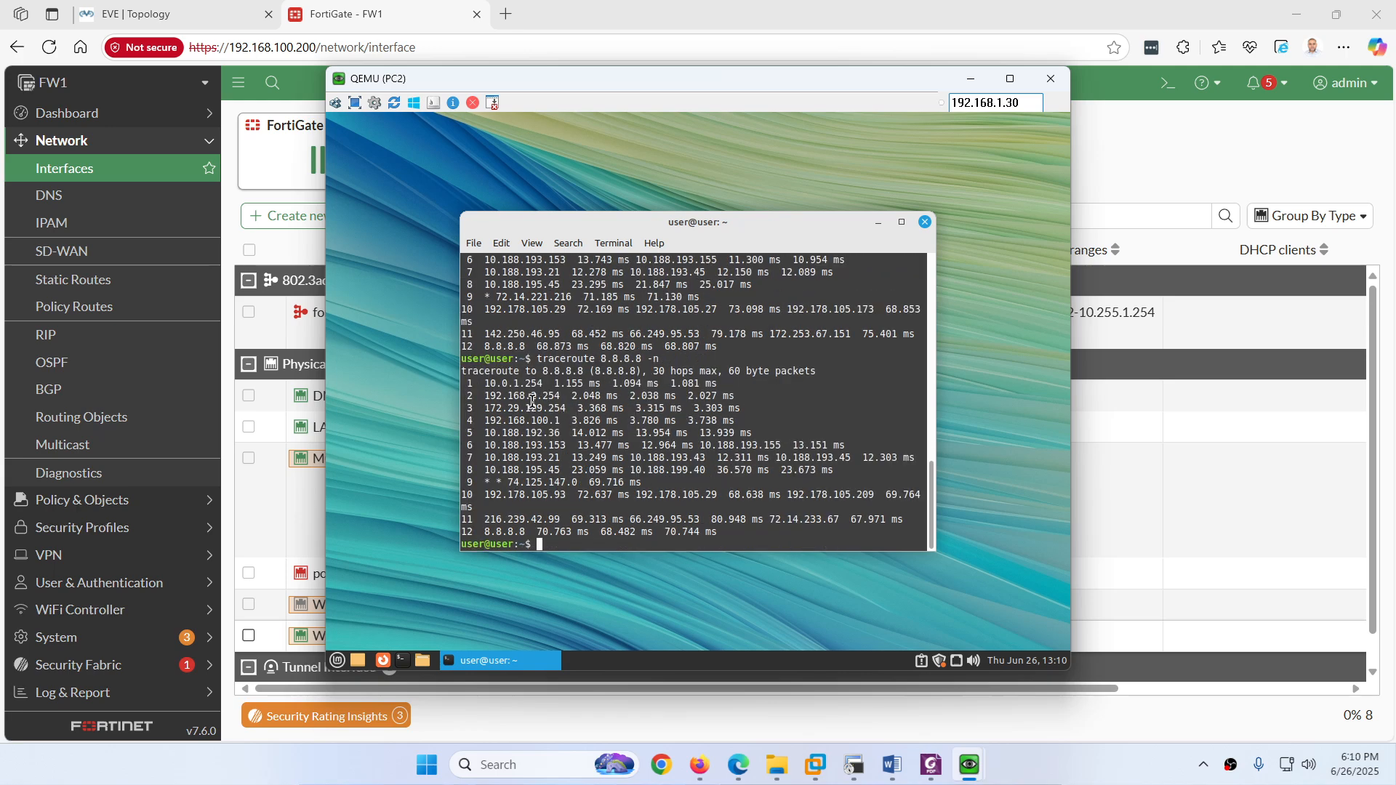
left_click_drag(549, 397, 529, 397)
Step: Rerun PC3's traceroute to 8.8.8.8 to confirm it also fails over to WAN-2
left_click(969, 766)
left_click(1053, 708)
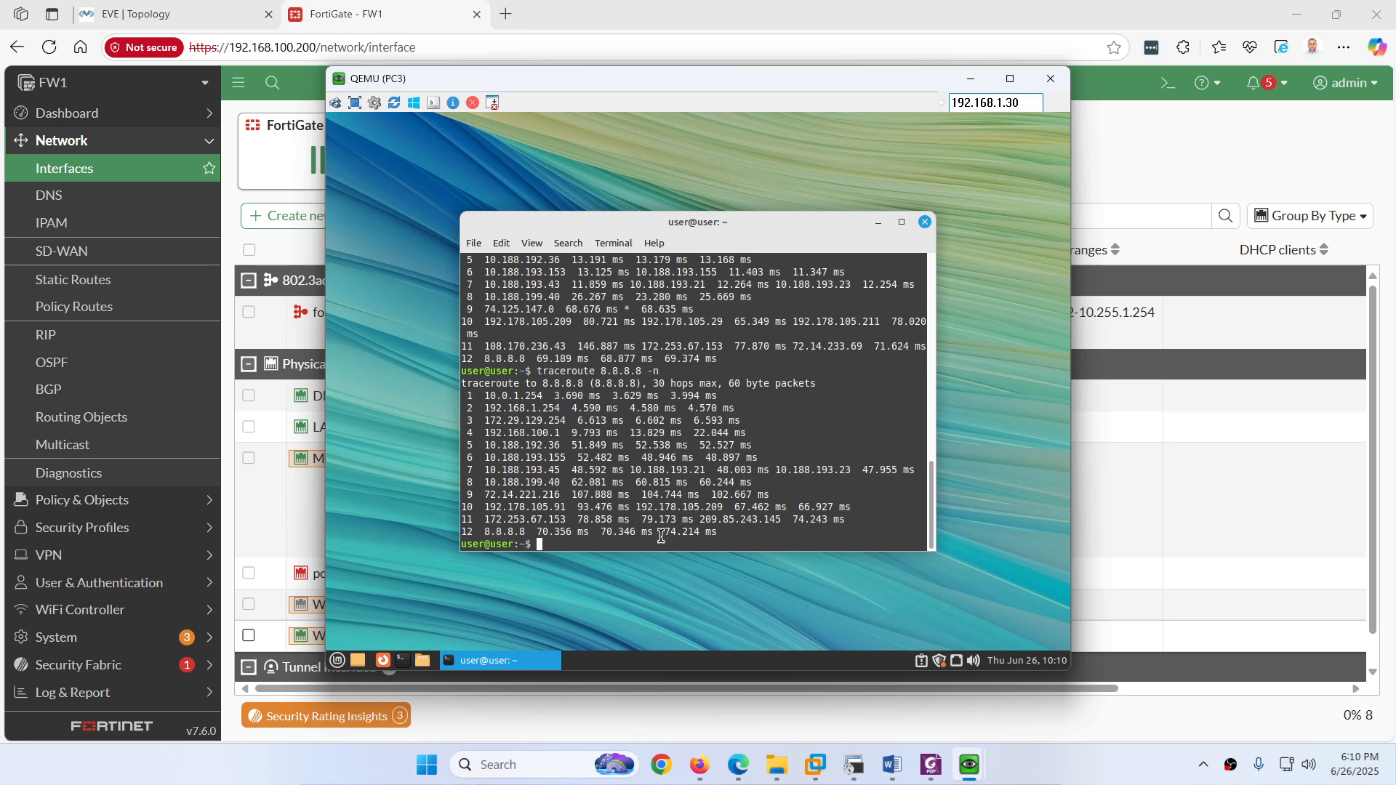
key("Up")
key("Return")
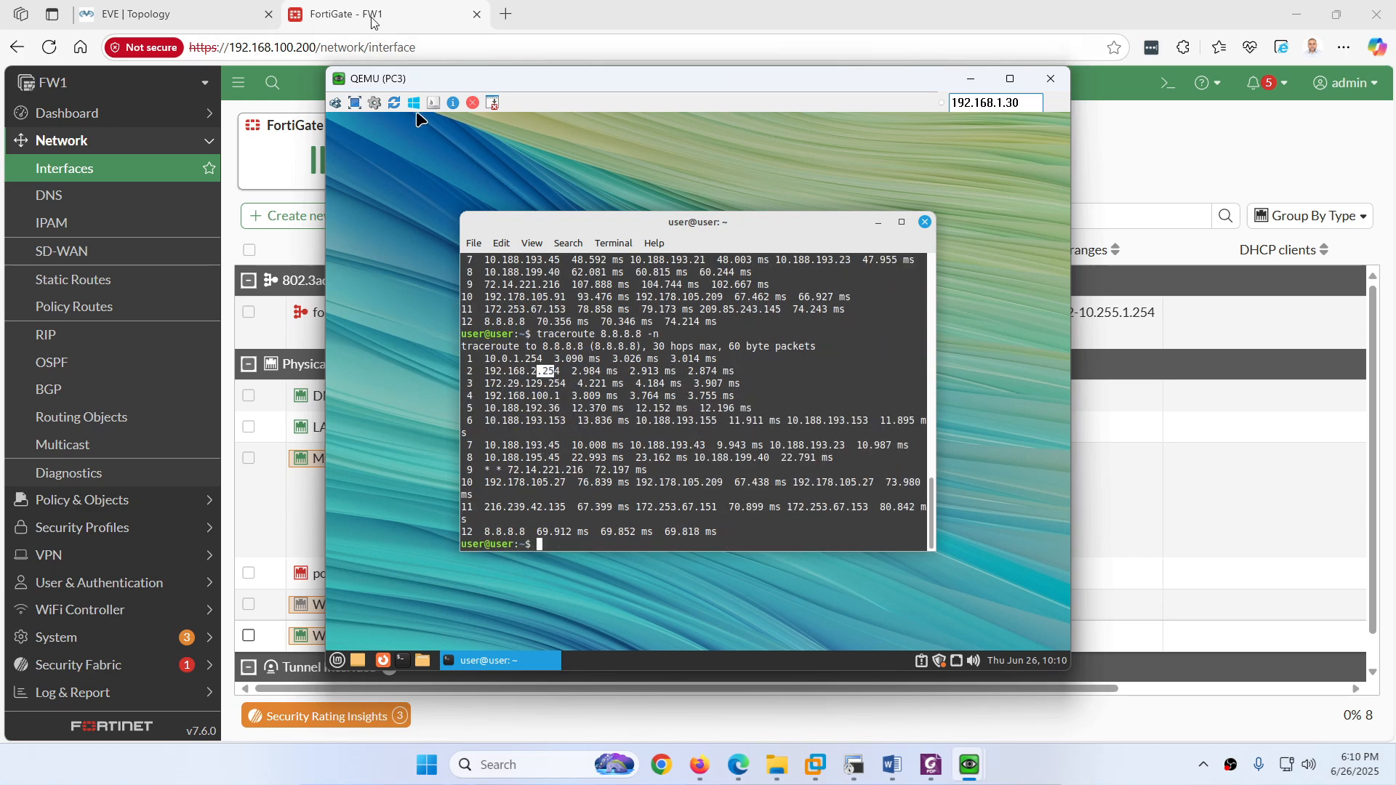
left_click(325, 333)
left_click(80, 692)
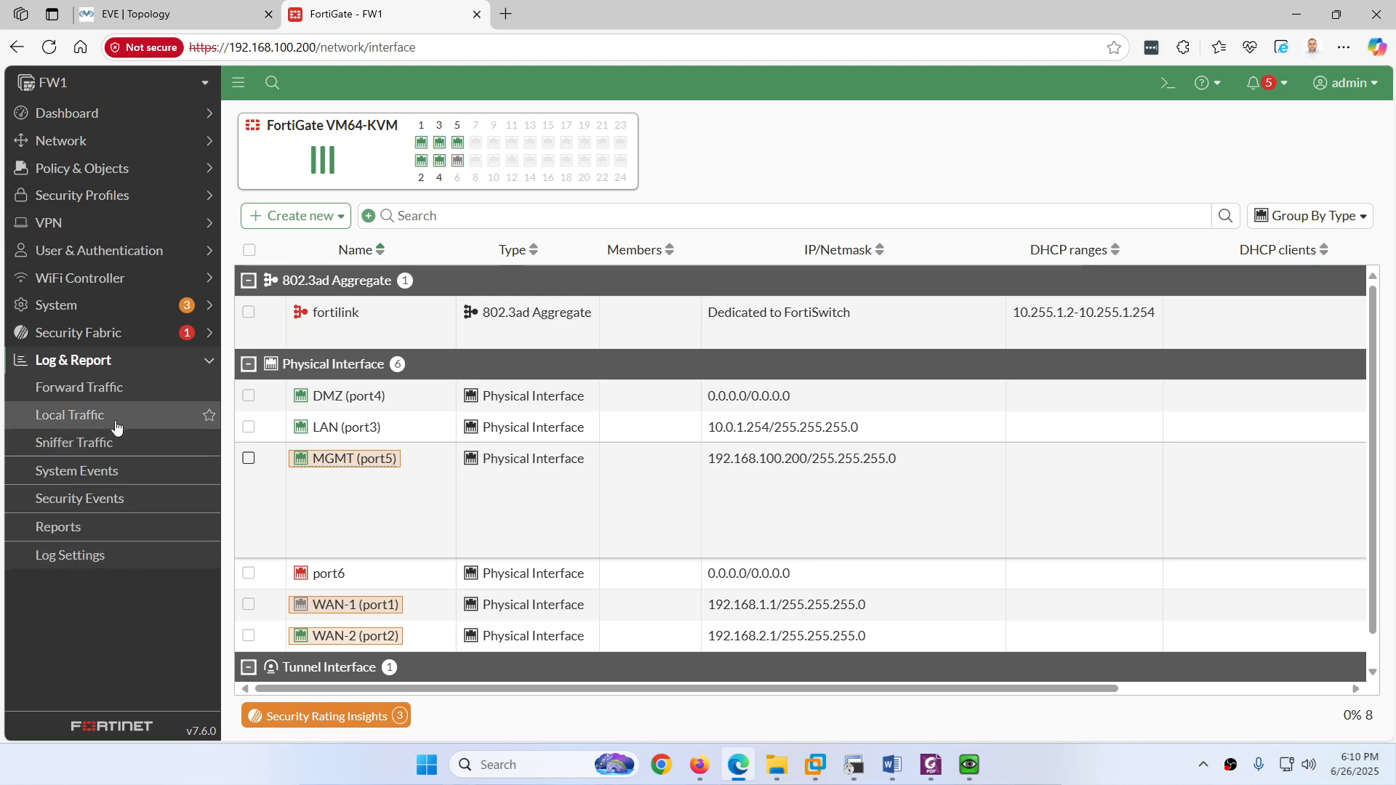
Step: Refresh the Forward Traffic log and FortiView Sessions to see 10.0.1.2 and 10.0.1.3 traffic via WAN-2 (port2)
left_click(107, 399)
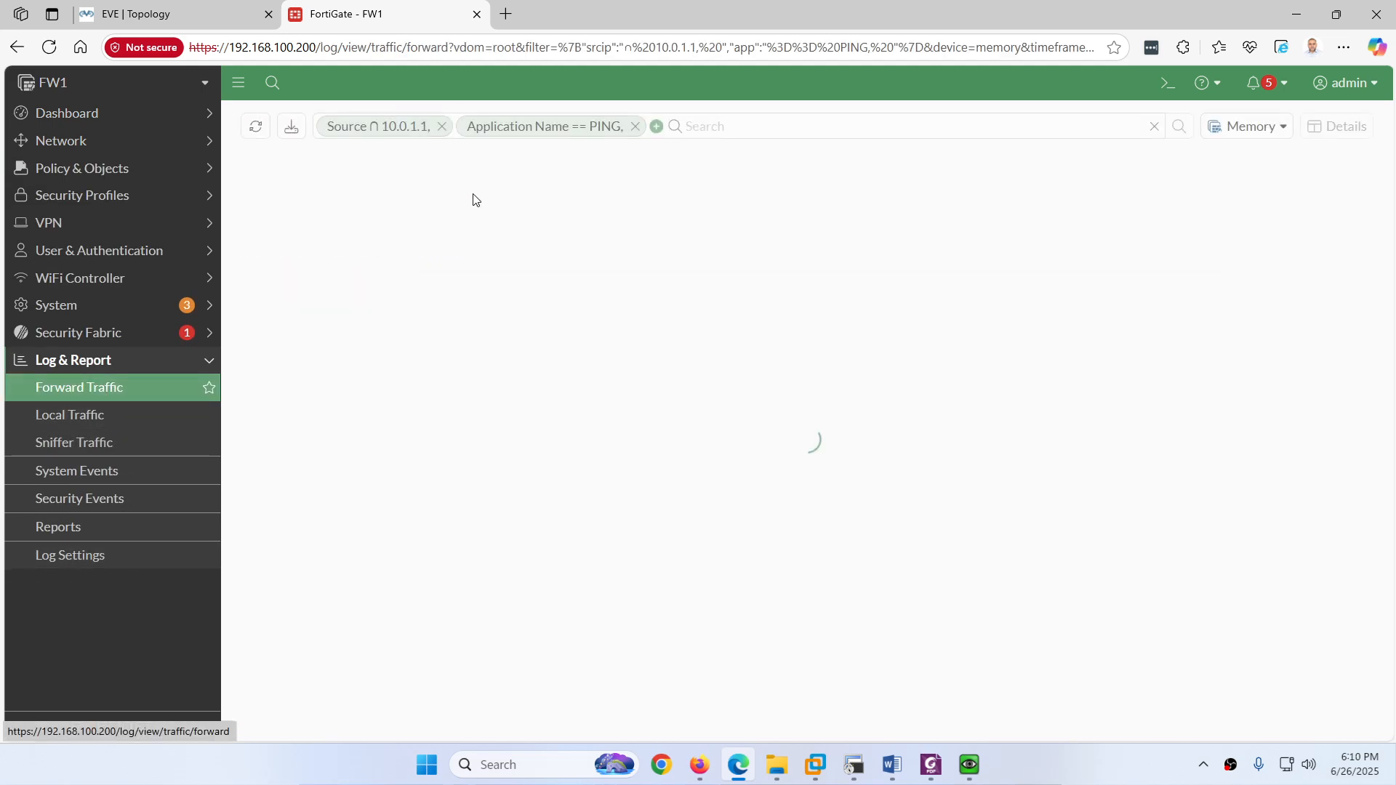
left_click(256, 127)
mouse_move(427, 200)
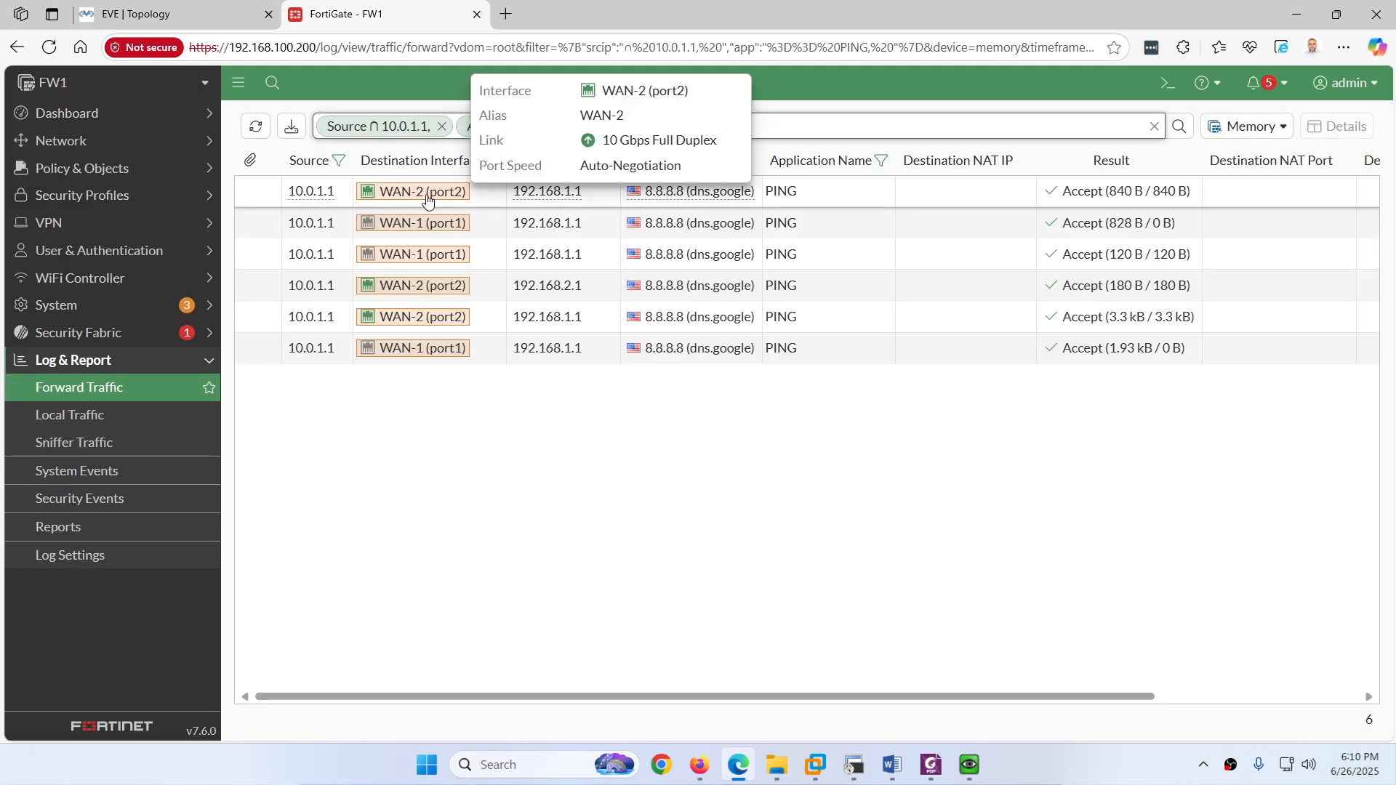
left_click(95, 114)
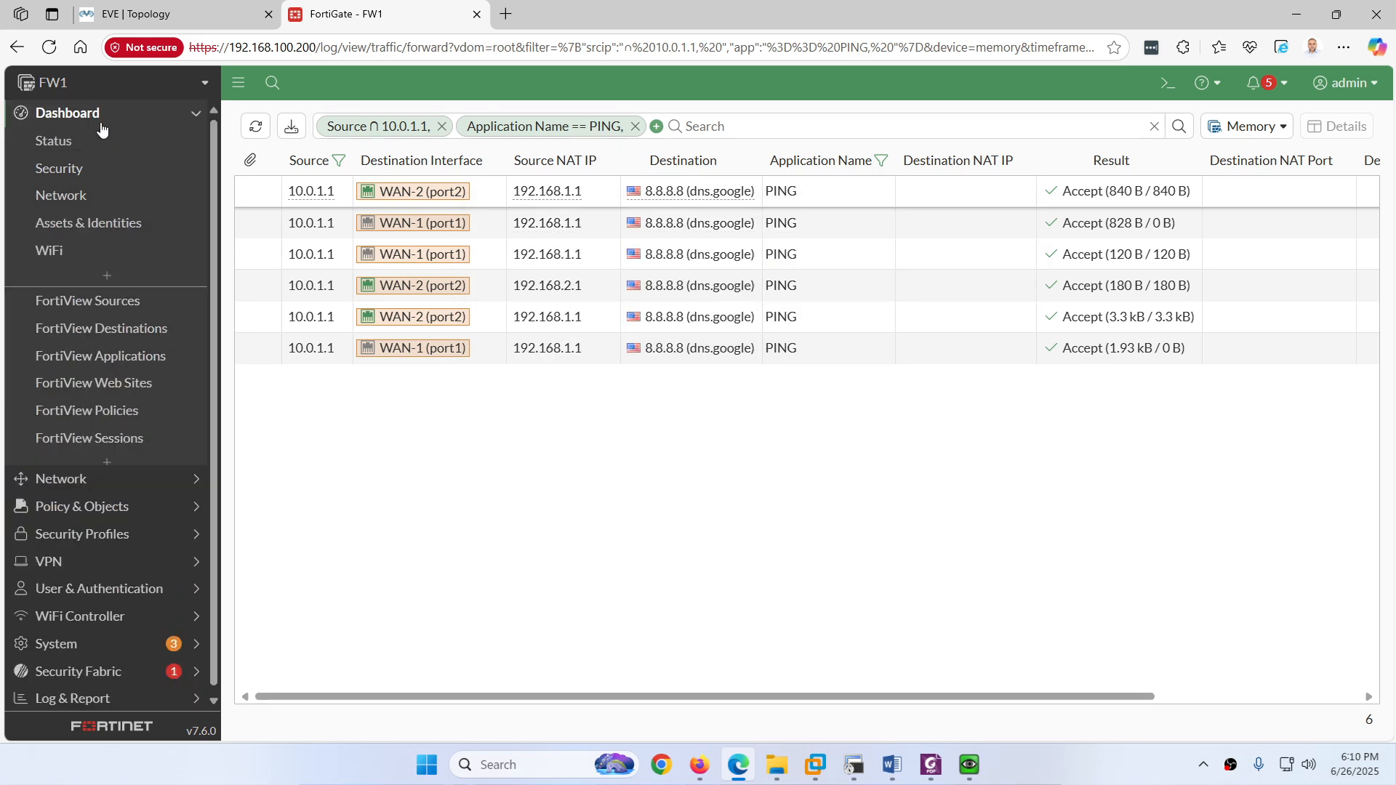
left_click(145, 437)
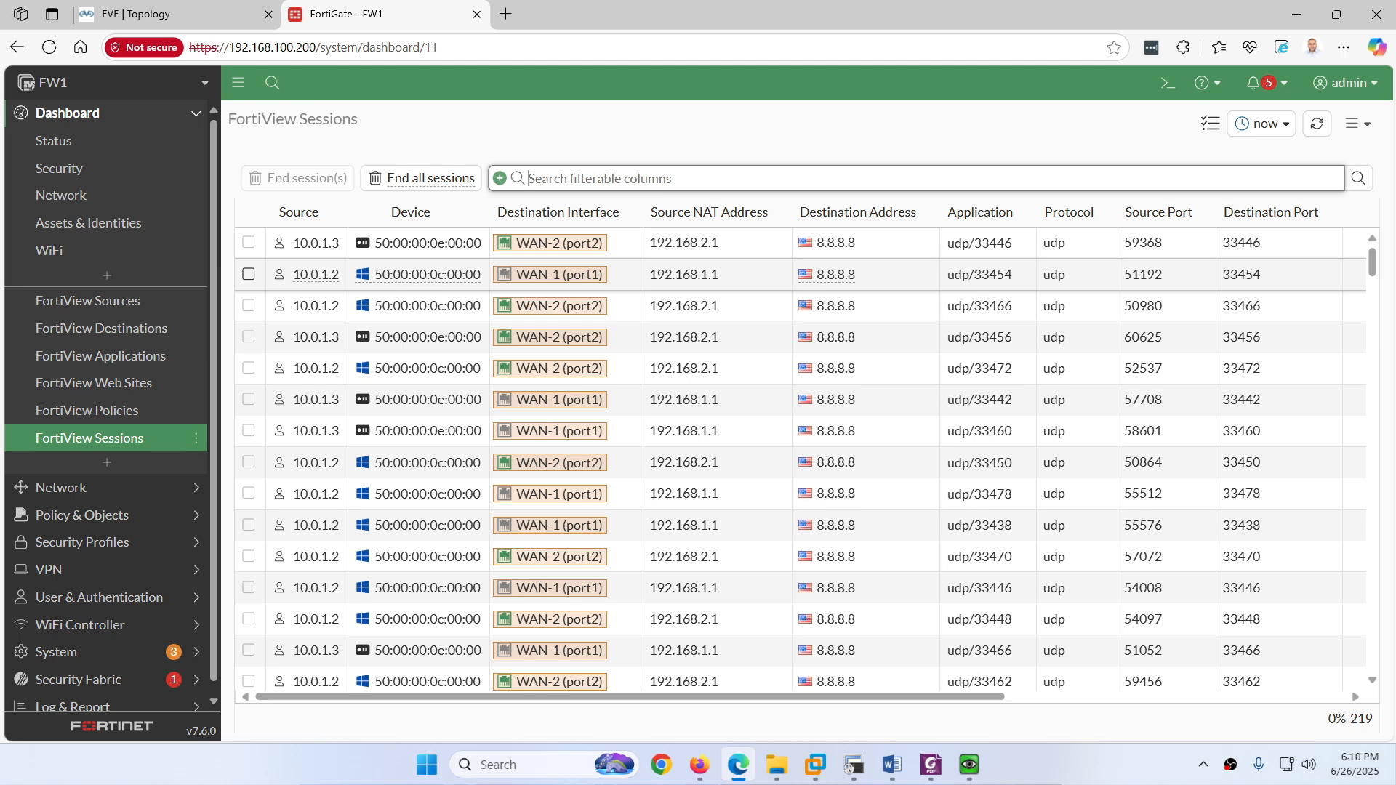
Step: Rerun FW1's static routing-table command and compare the port2 gateway with the earlier port1 one
left_click(855, 765)
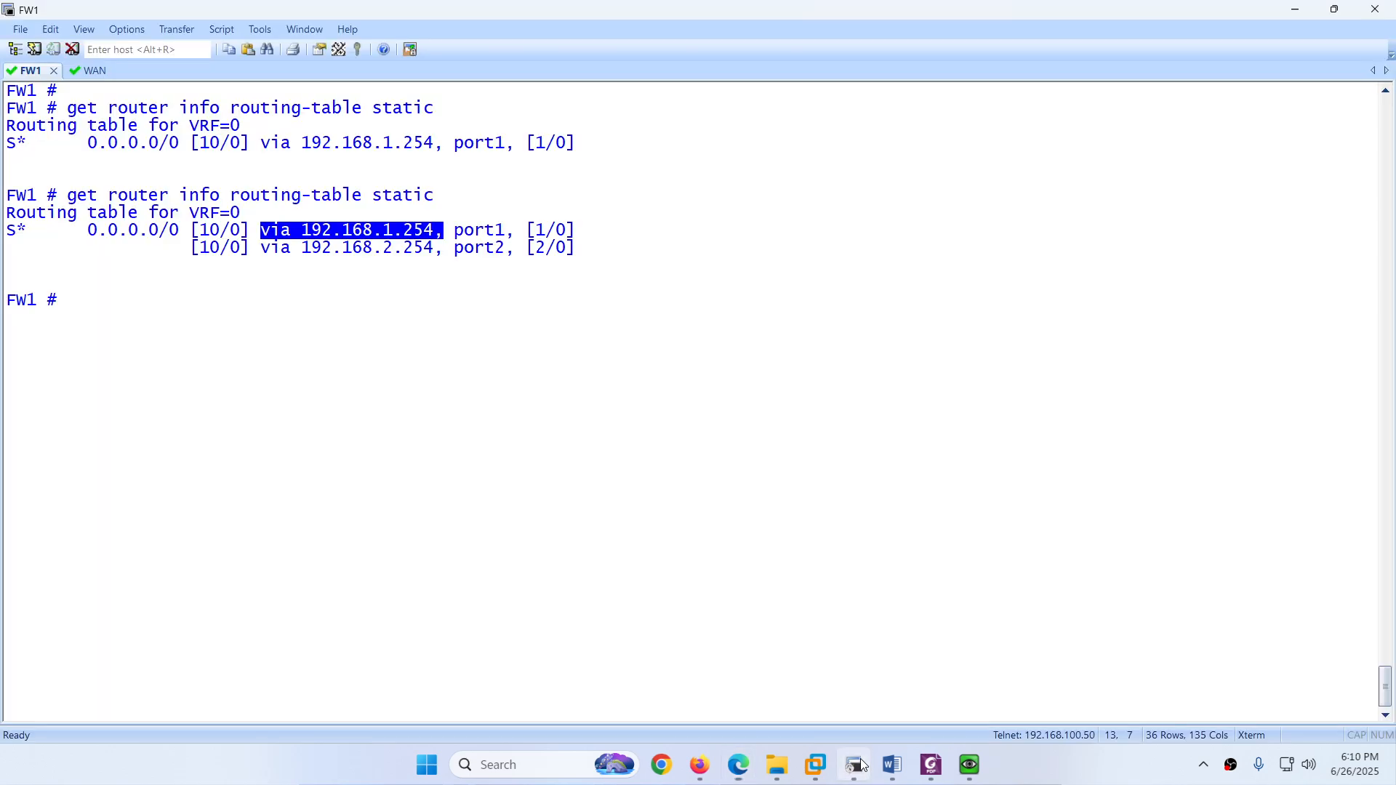
key("Up")
key("Return")
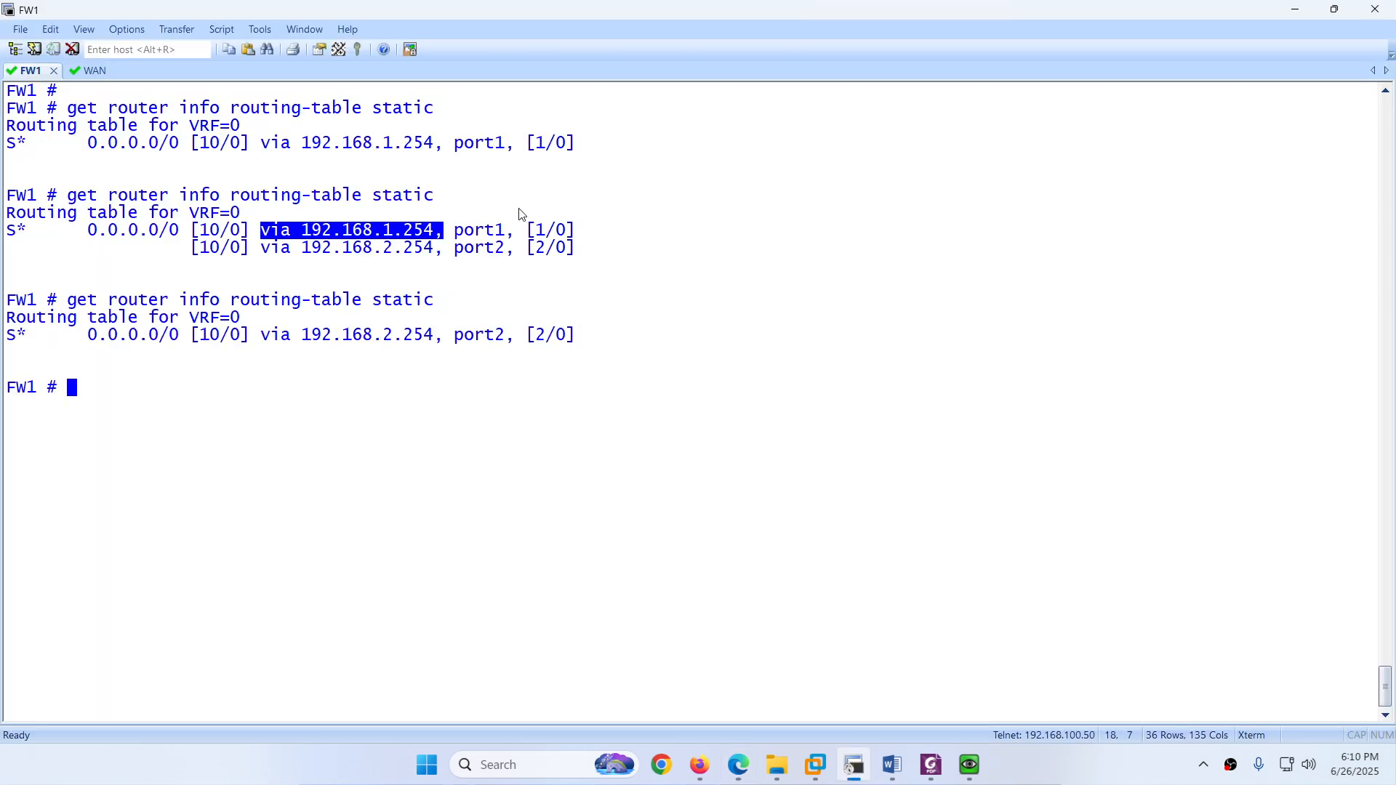
left_click_drag(374, 336, 411, 337)
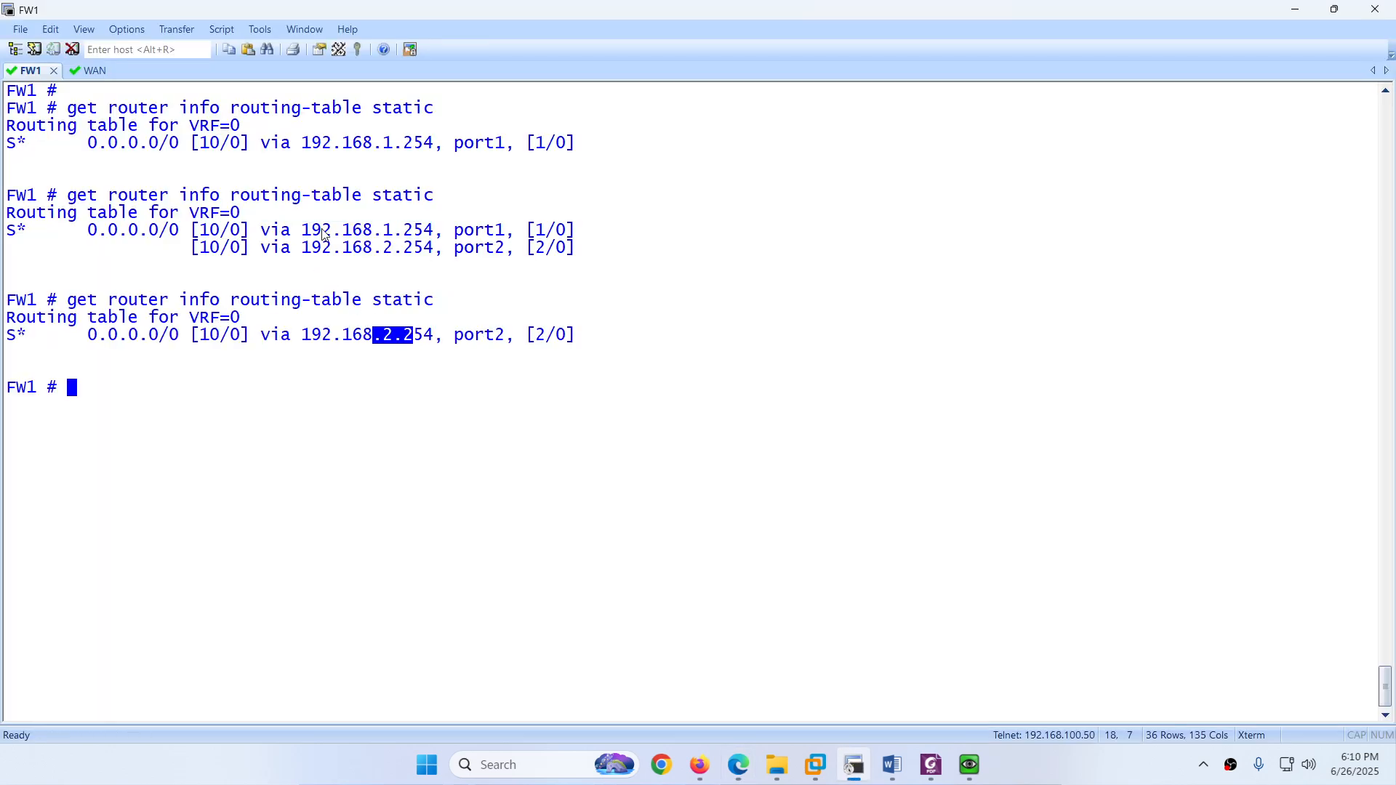
left_click_drag(322, 231, 422, 233)
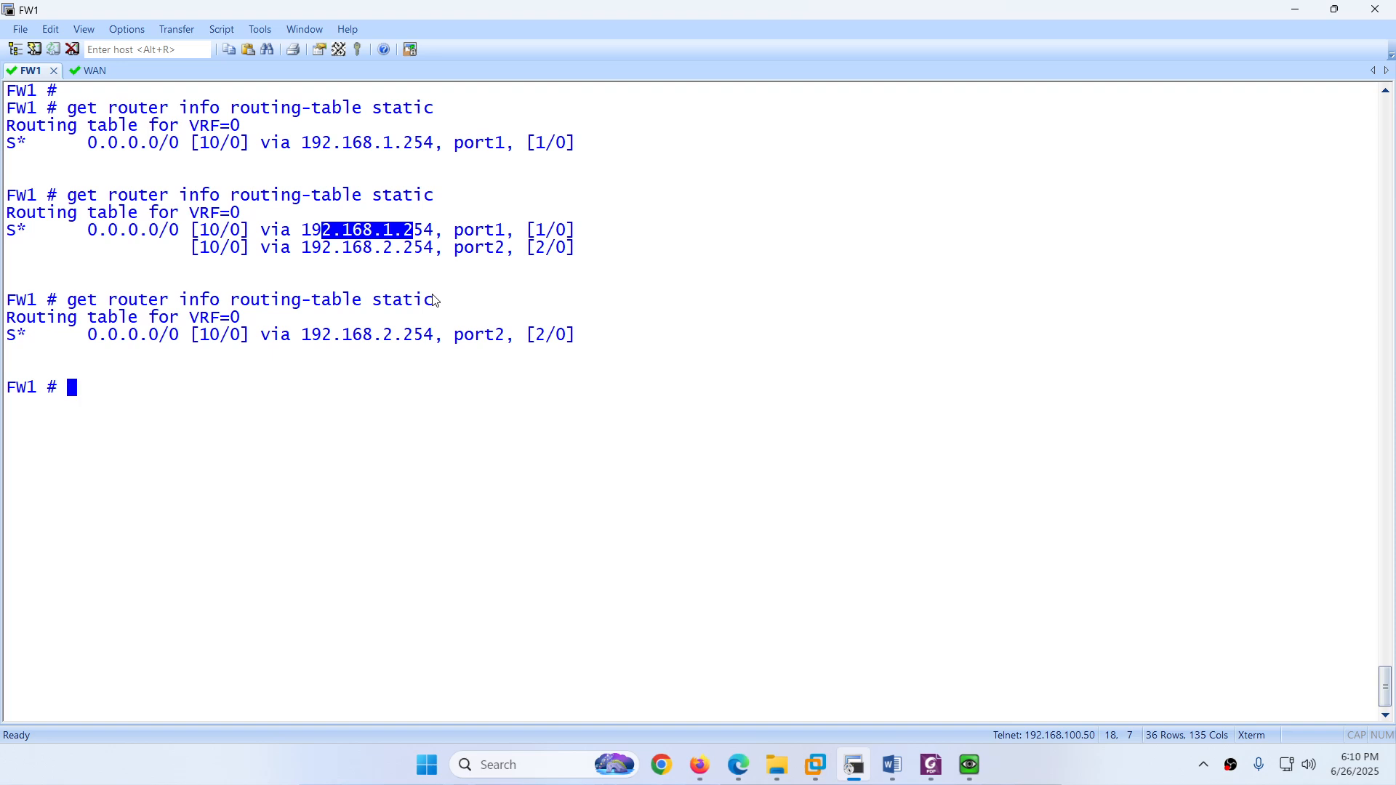
Step: Run the routing-table database command, showing port1's default route inactive and port2's active
key("Up")
key("BackSpace")
key("BackSpace")
key("BackSpace")
key("BackSpace")
key("BackSpace")
key("BackSpace")
type("database")
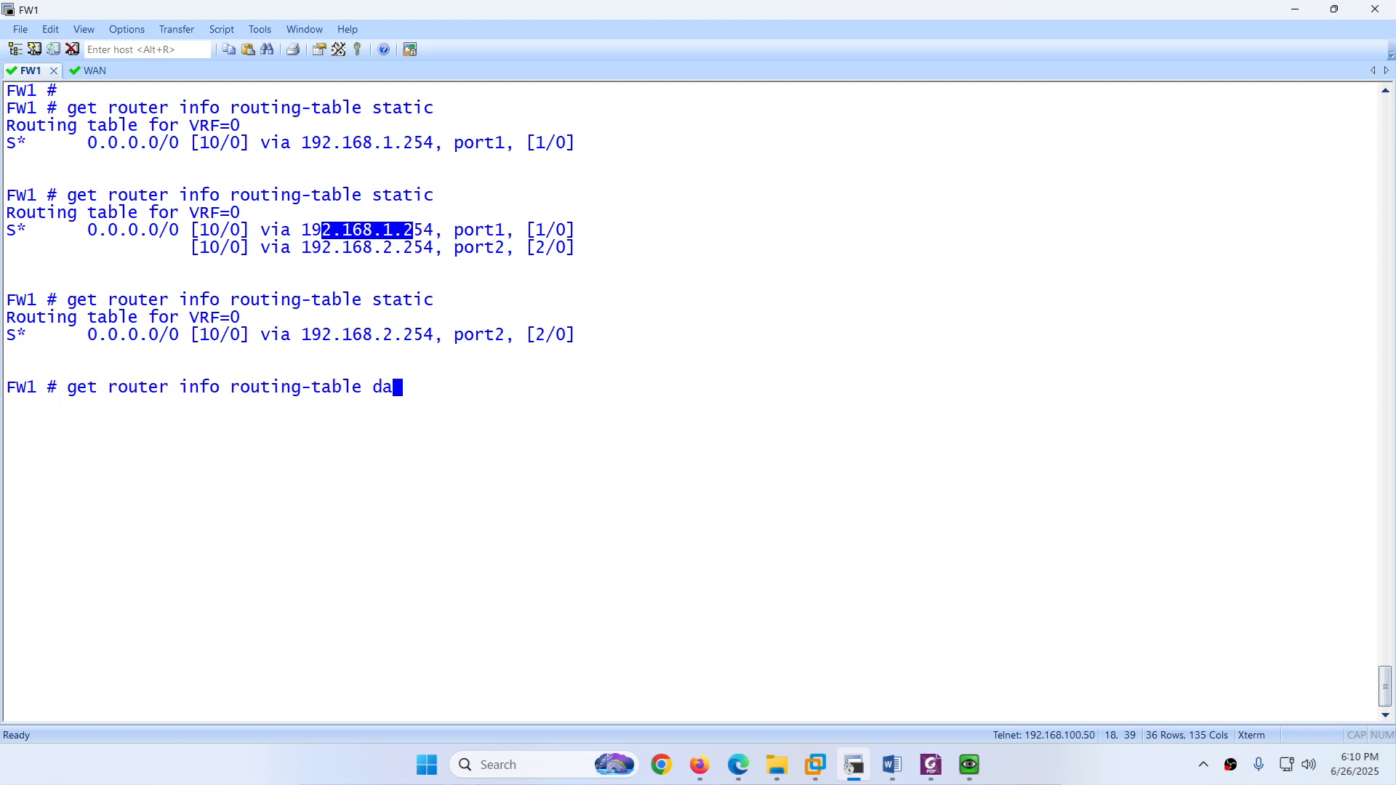
key("Return")
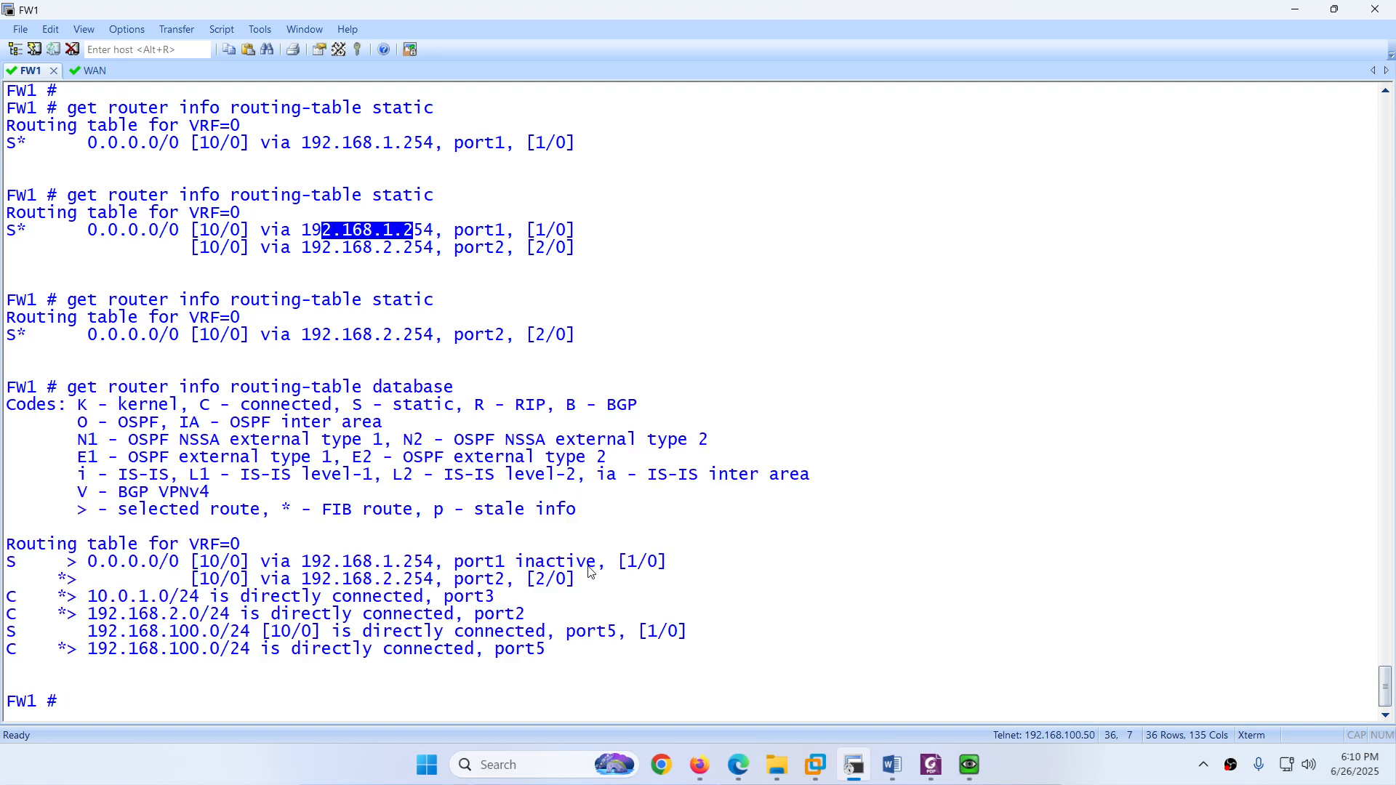
left_click_drag(598, 565, 384, 562)
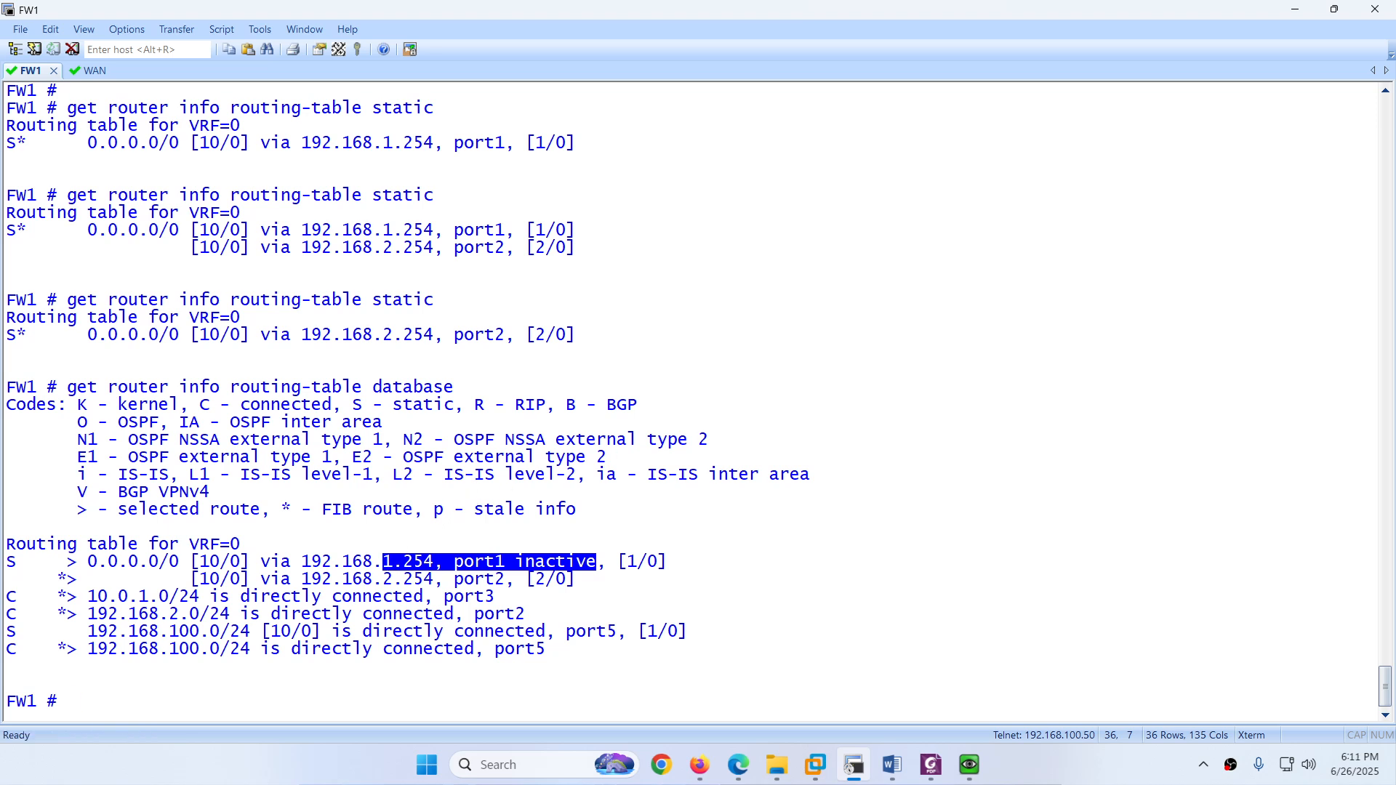
left_click(738, 764)
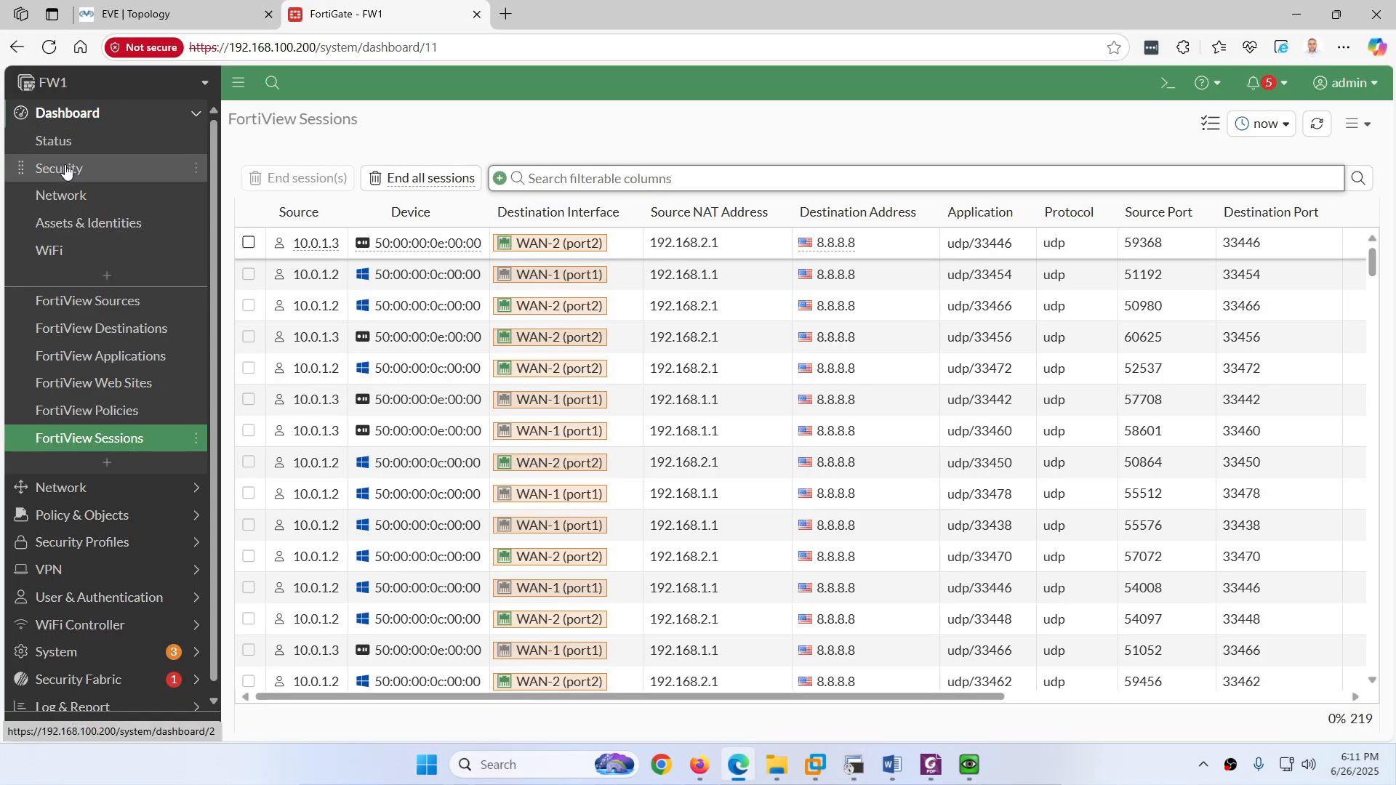
Step: Expand the Network dashboard's Routing view, showing the only default route via 192.168.2.254 on WAN-2 (port2)
left_click(67, 200)
left_click(387, 213)
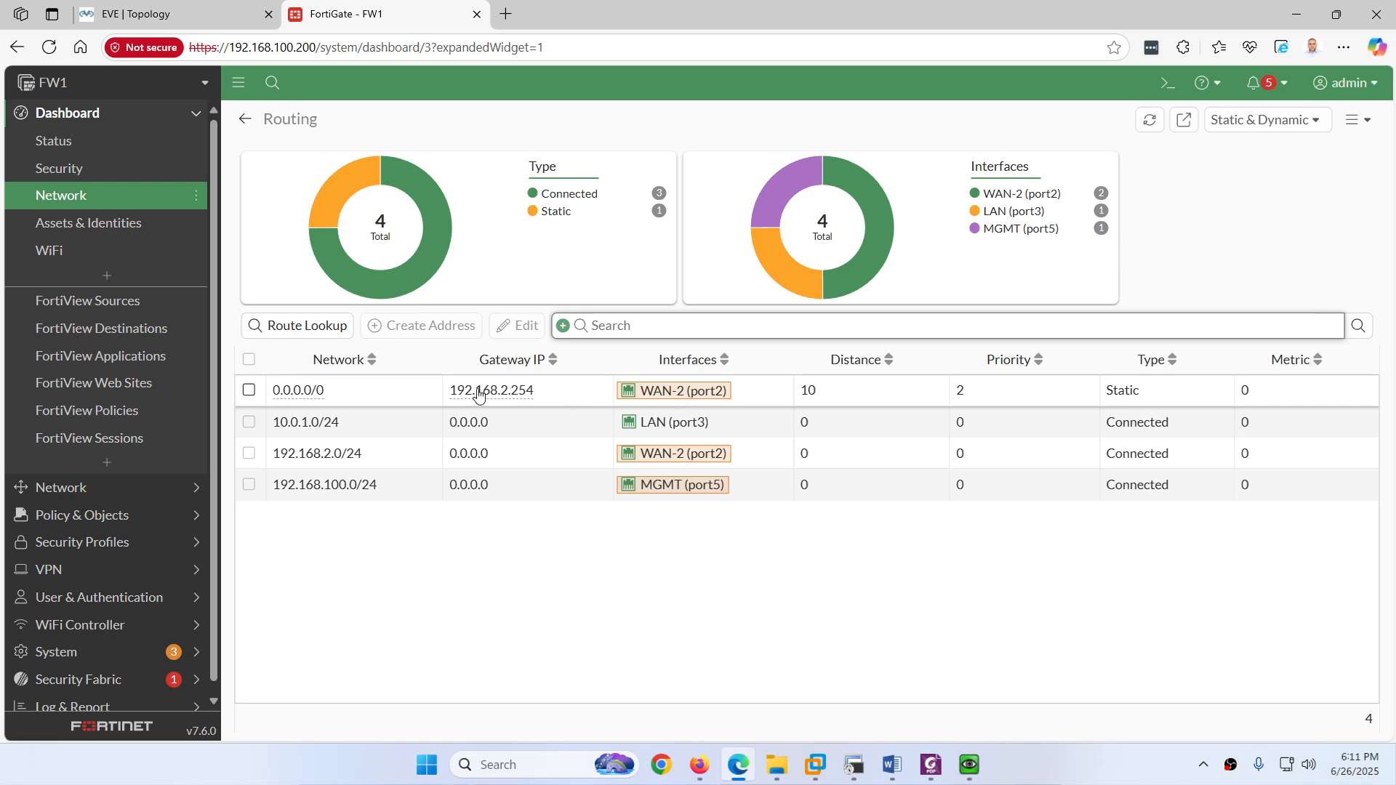
mouse_move(684, 485)
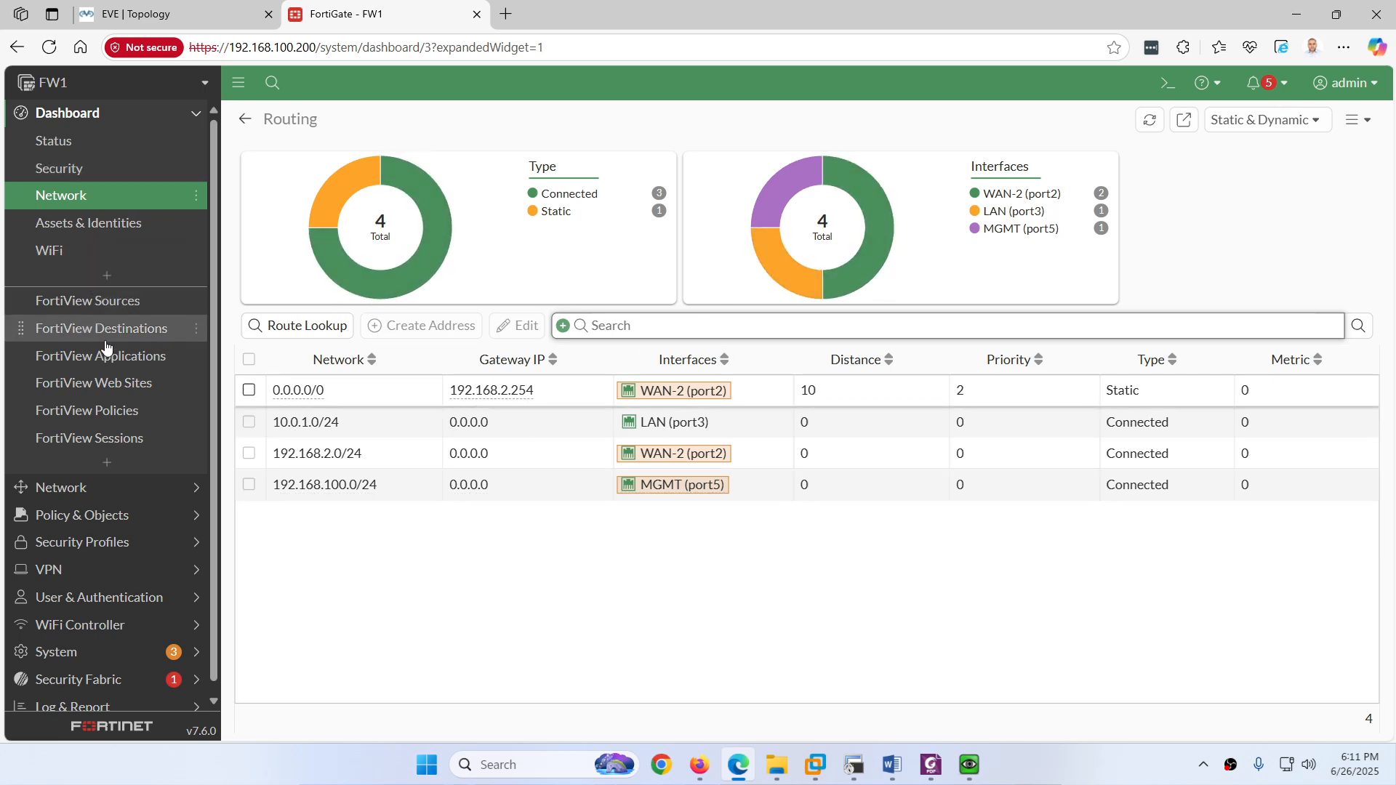
left_click(88, 487)
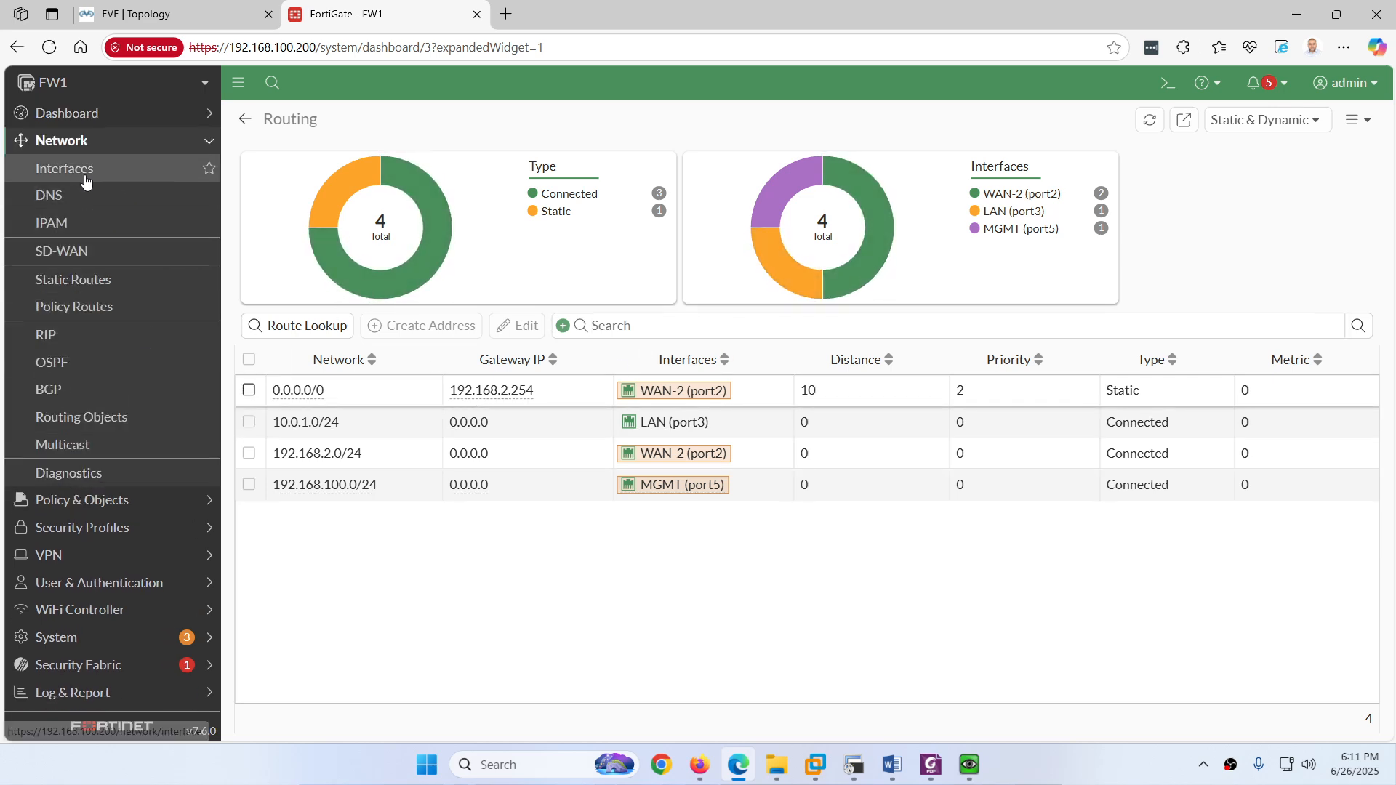
Step: Set the WAN-1 (port1) interface status back to Up and check PC1's continuous ping still gets replies
left_click(82, 172)
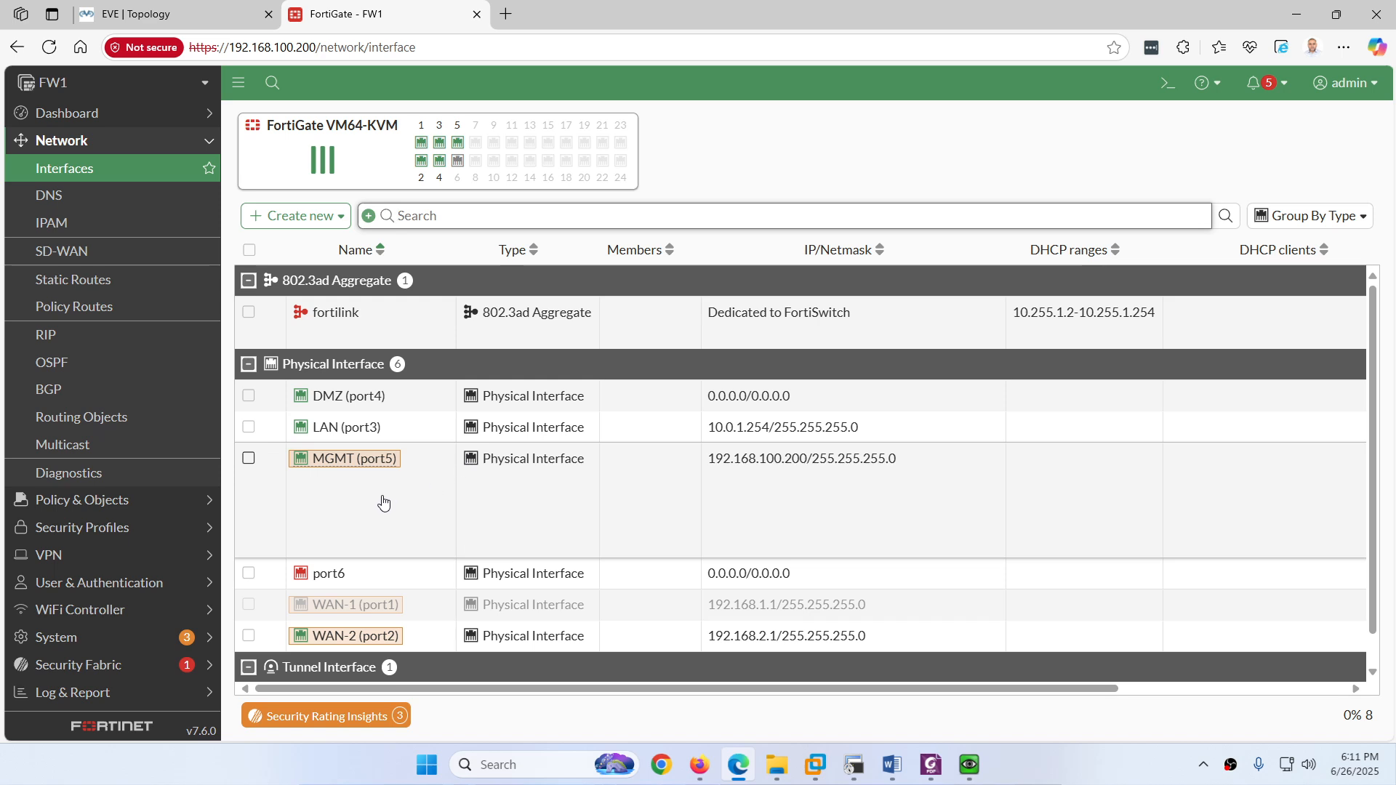
left_click(248, 605)
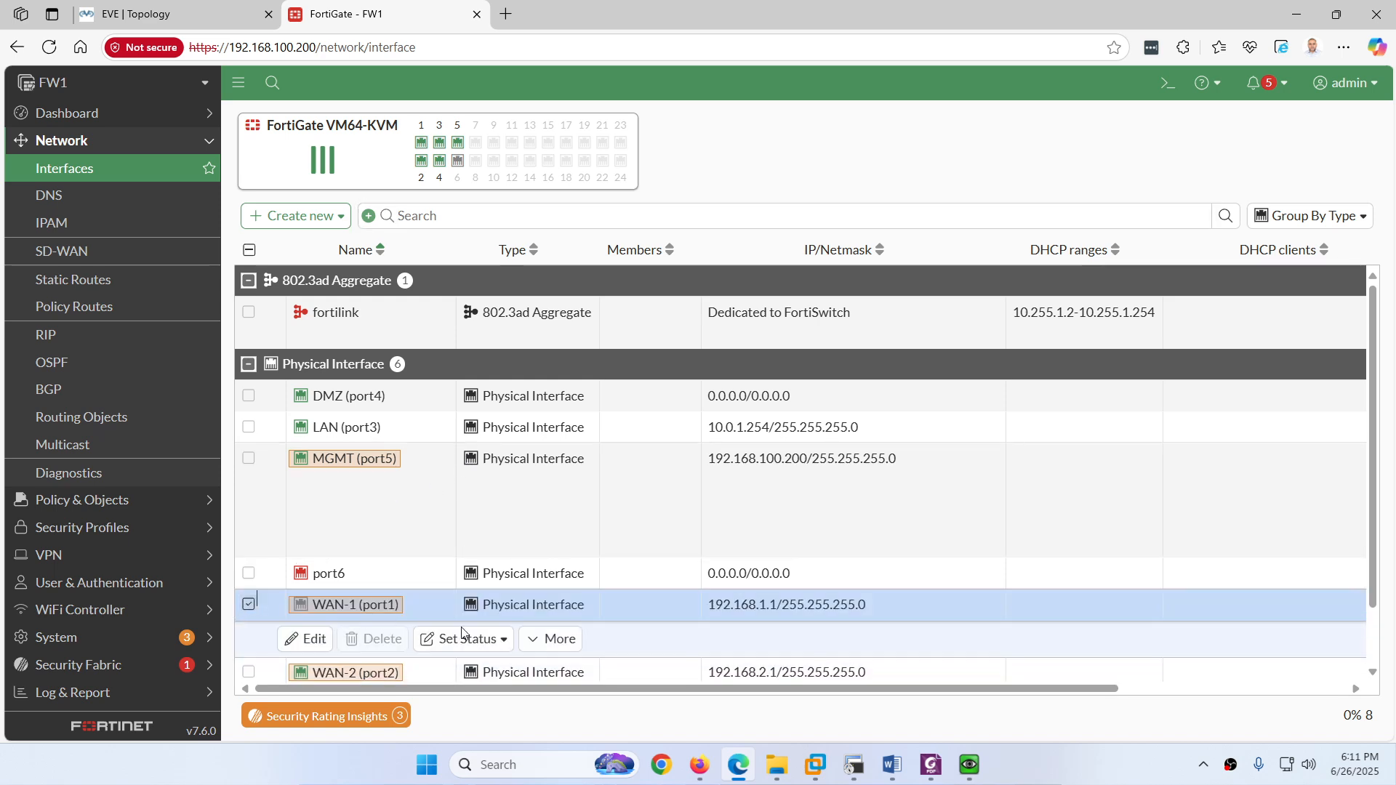
left_click(550, 641)
left_click(480, 641)
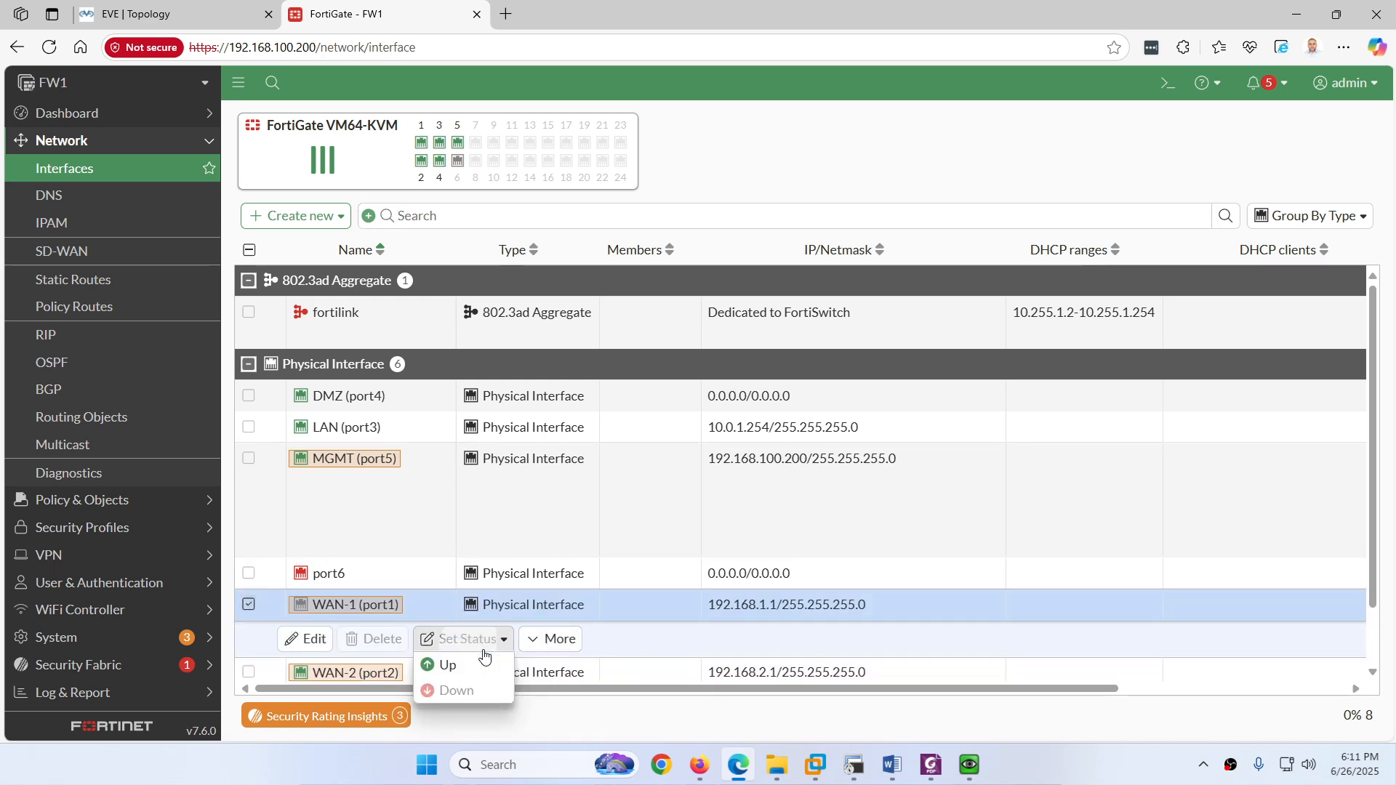
left_click(472, 687)
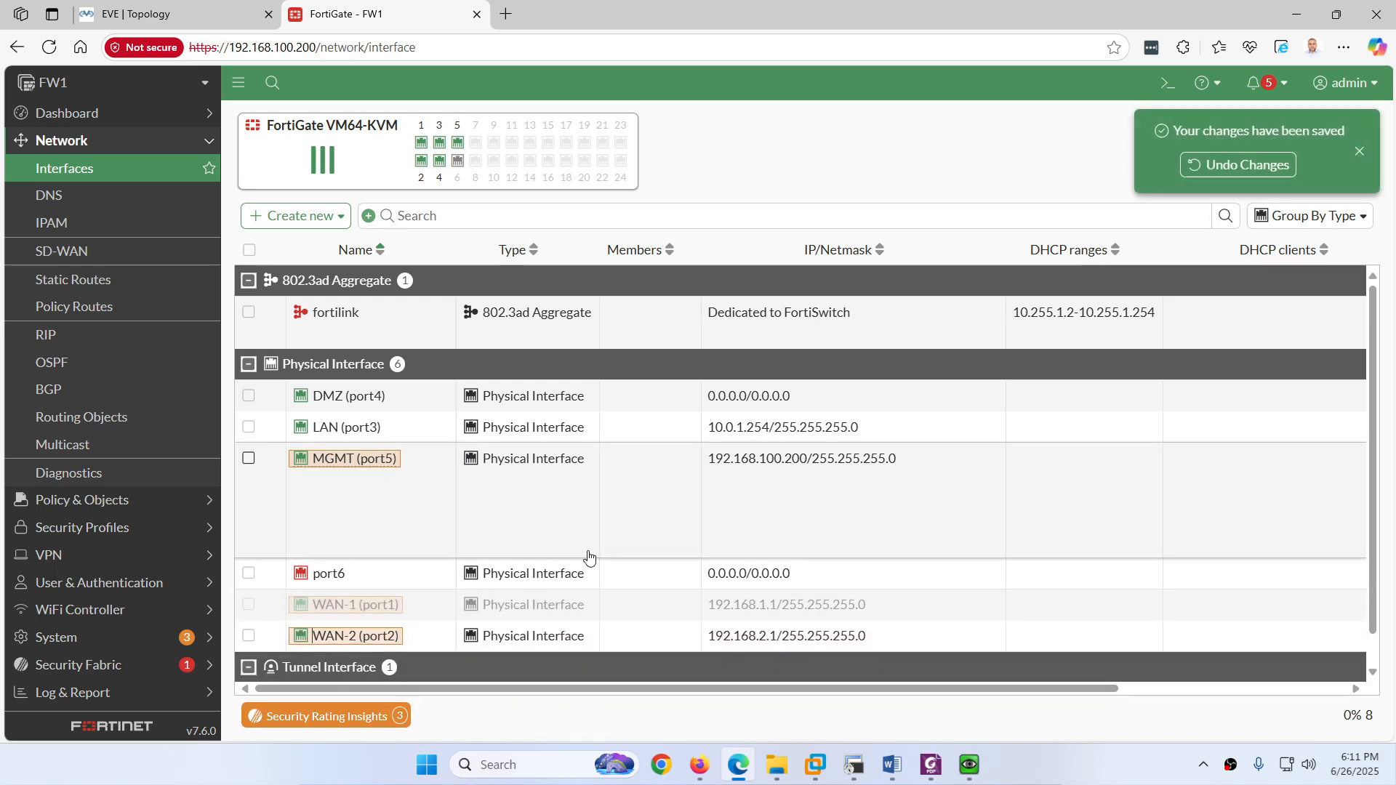
left_click(969, 764)
left_click(852, 675)
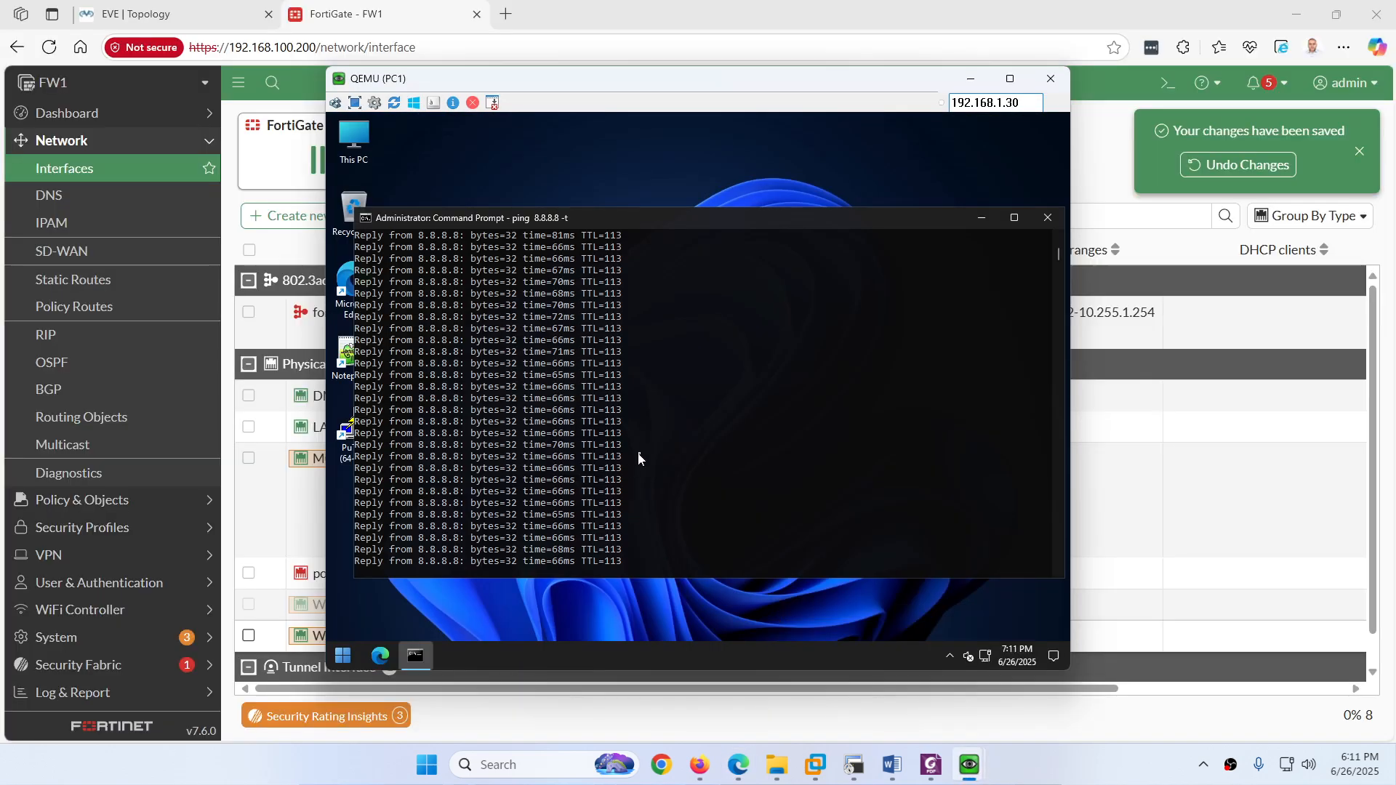
Step: Rerun PC2's traceroute to 8.8.8.8, confirming the second hop is back on 192.168.1.254
left_click(969, 764)
left_click(963, 677)
key("Up")
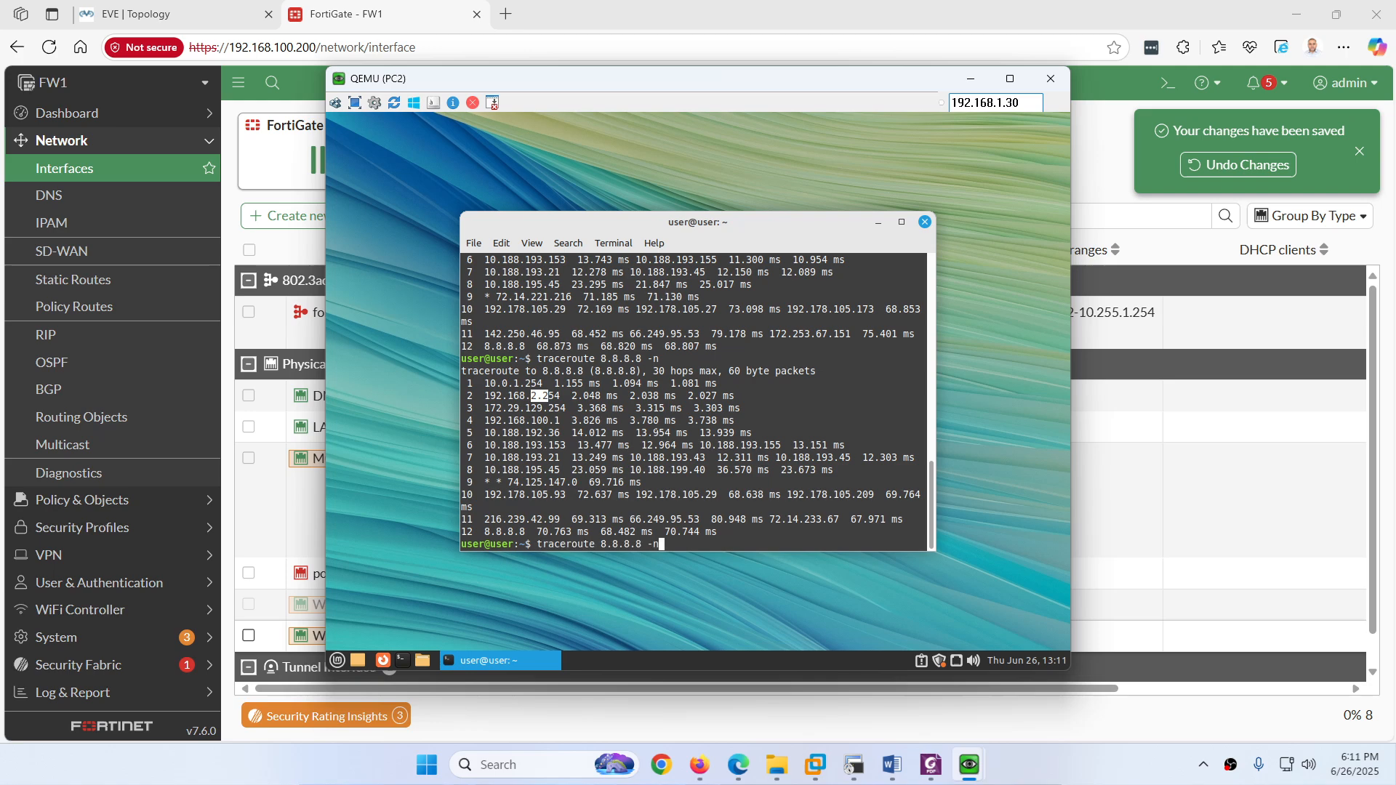
key("Return")
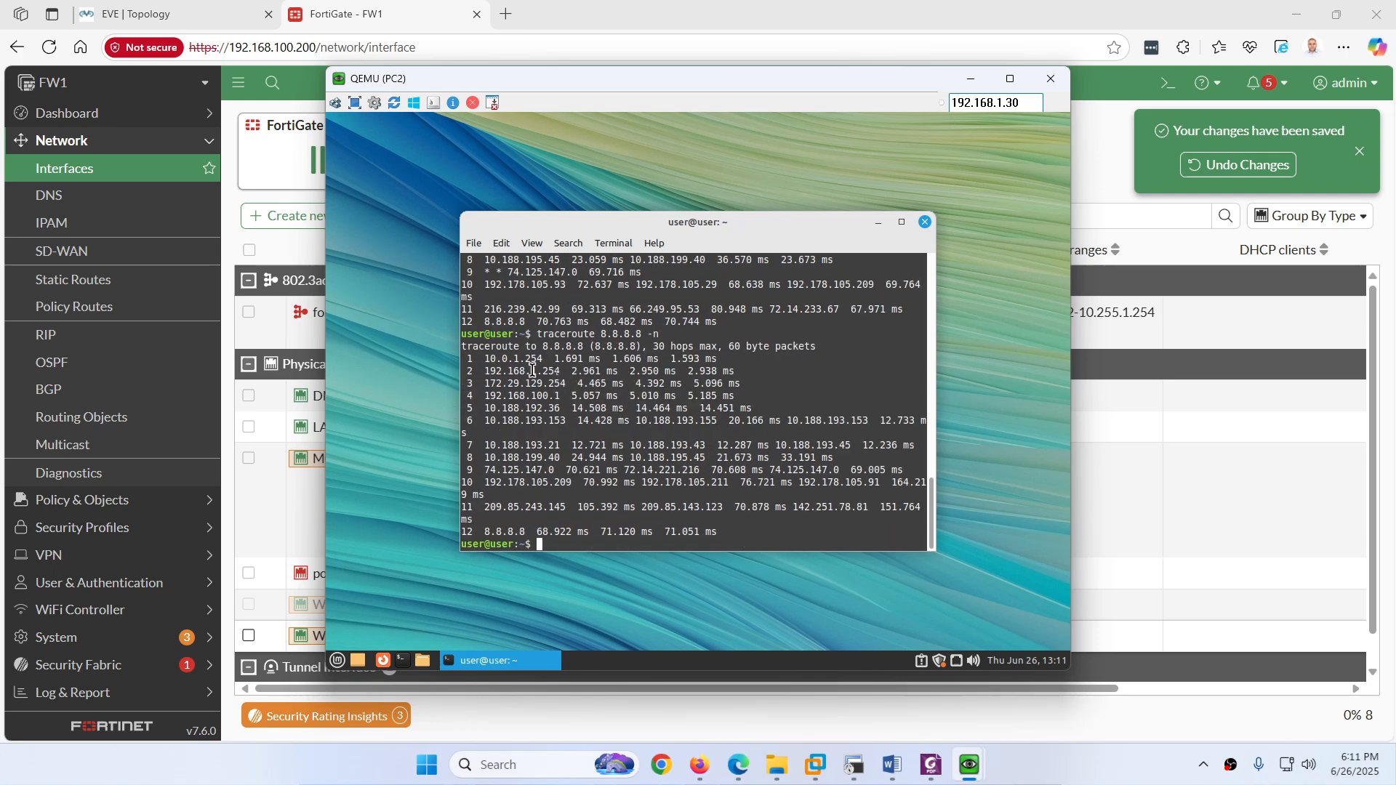
left_click_drag(567, 371, 589, 373)
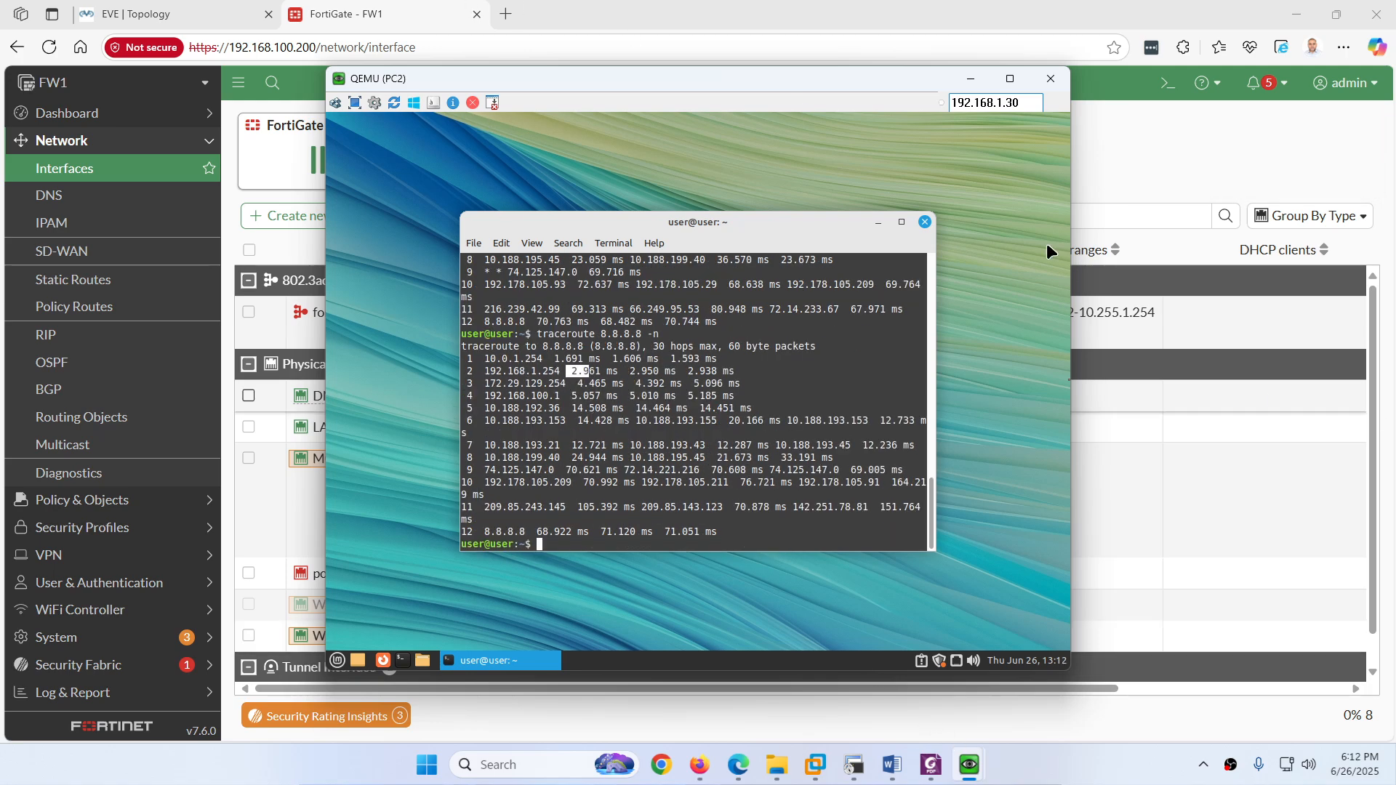
left_click(938, 776)
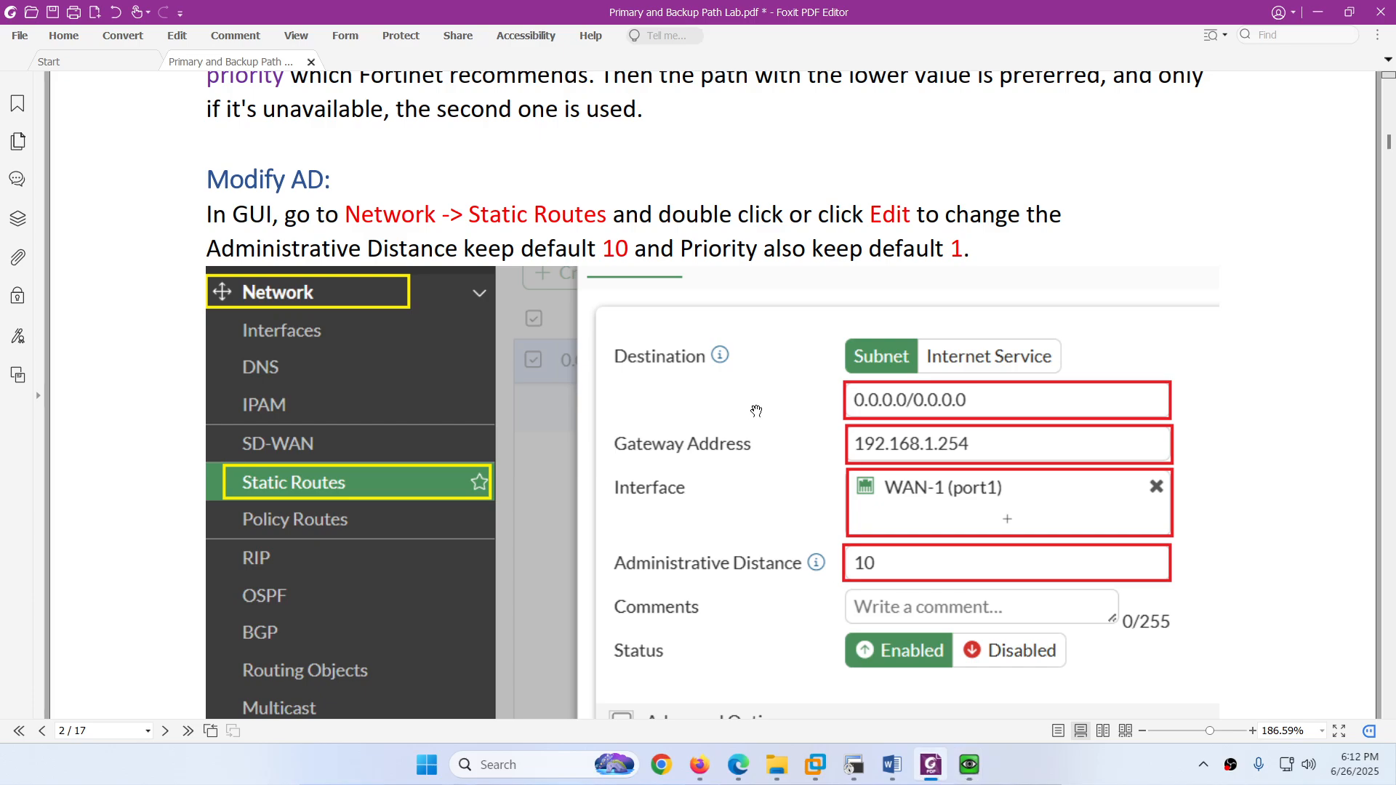
scroll(760, 418, "up", 10)
scroll(762, 428, "up", 8)
scroll(762, 433, "down", 9)
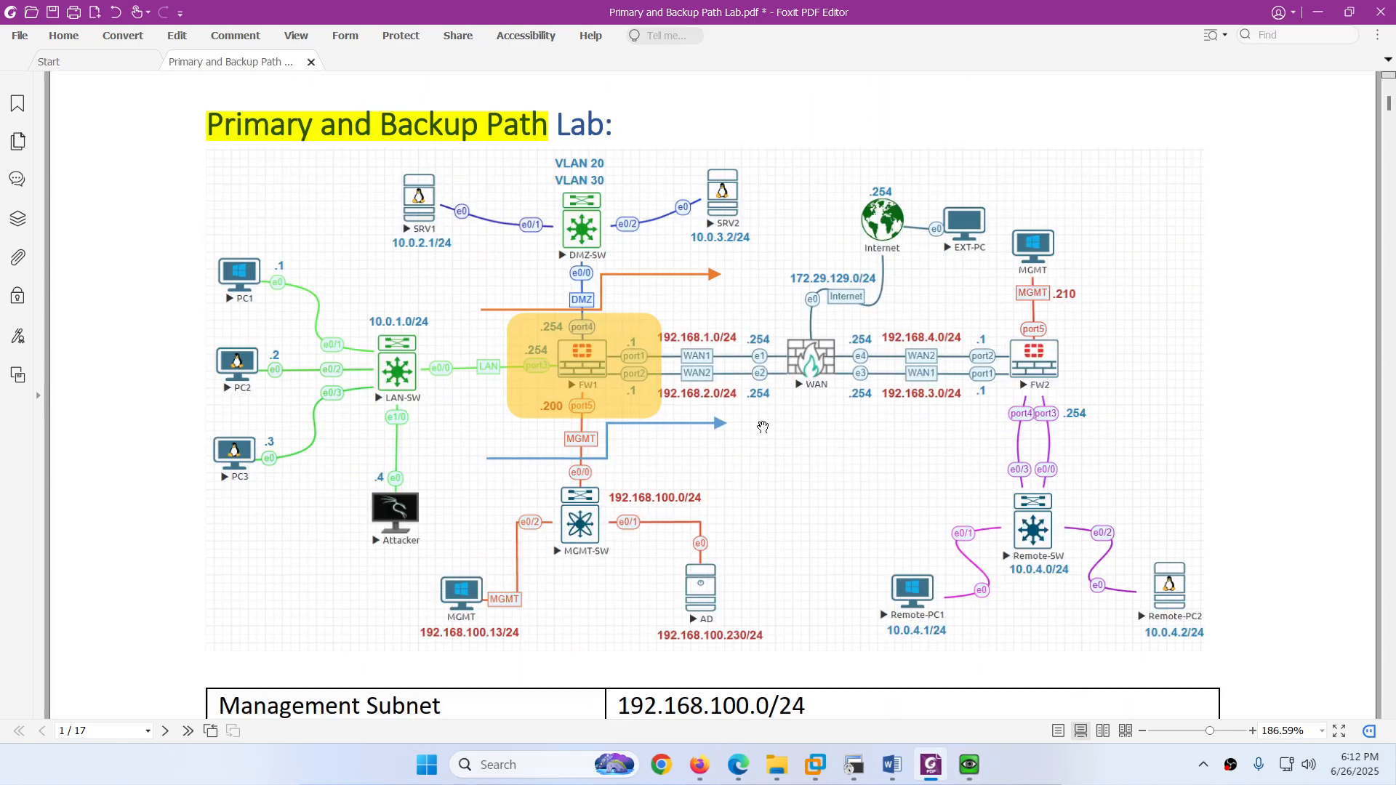
scroll(762, 436, "down", 9)
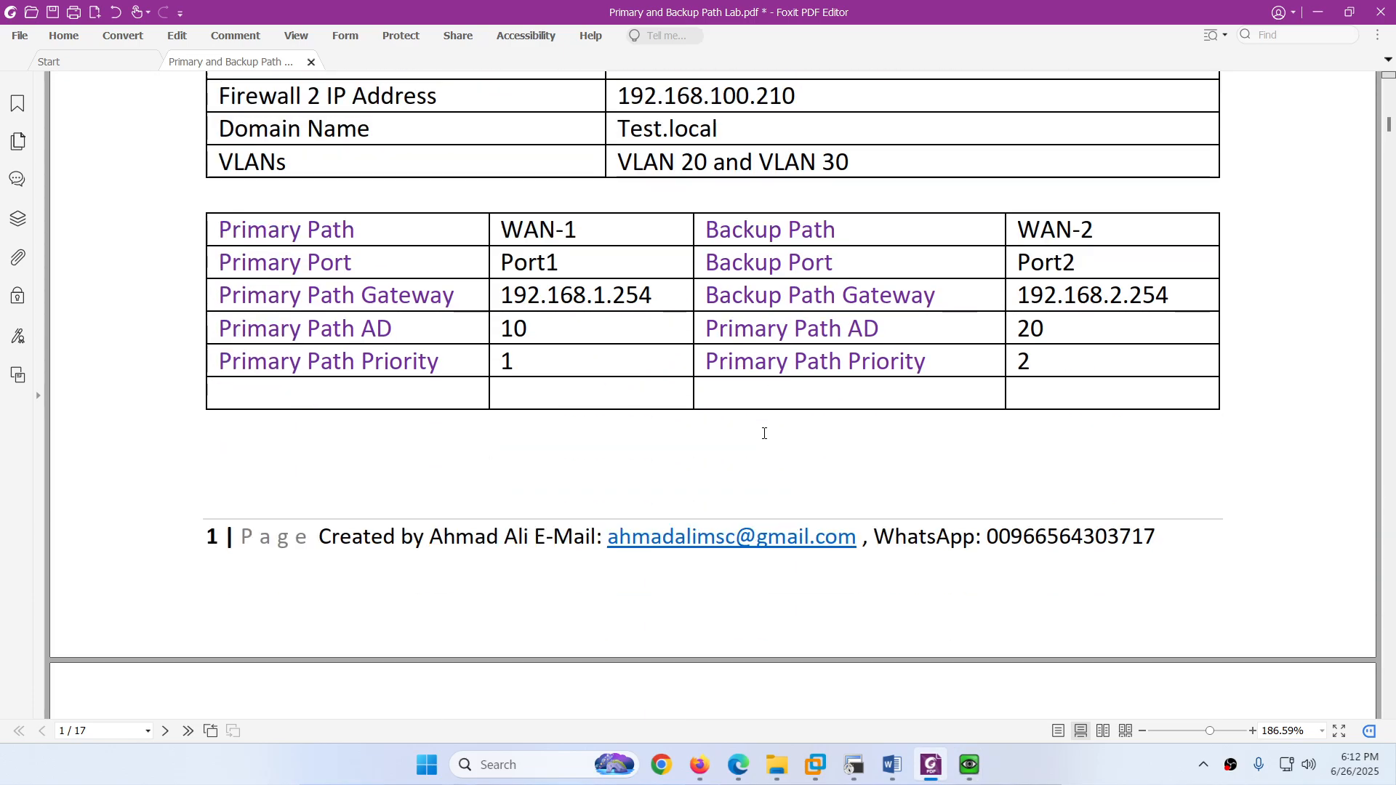
scroll(509, 240, "up", 2)
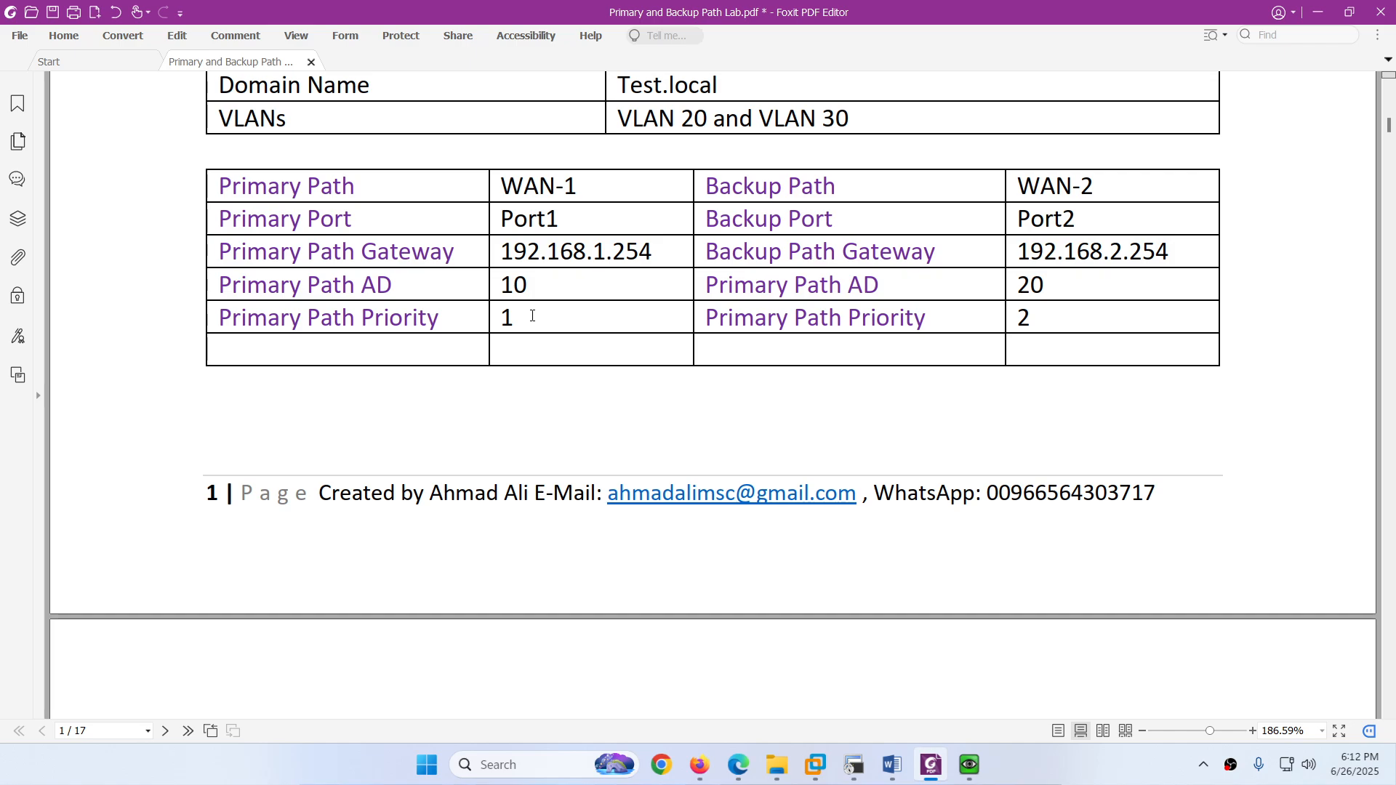
scroll(533, 315, "up", 5)
scroll(532, 316, "down", 3)
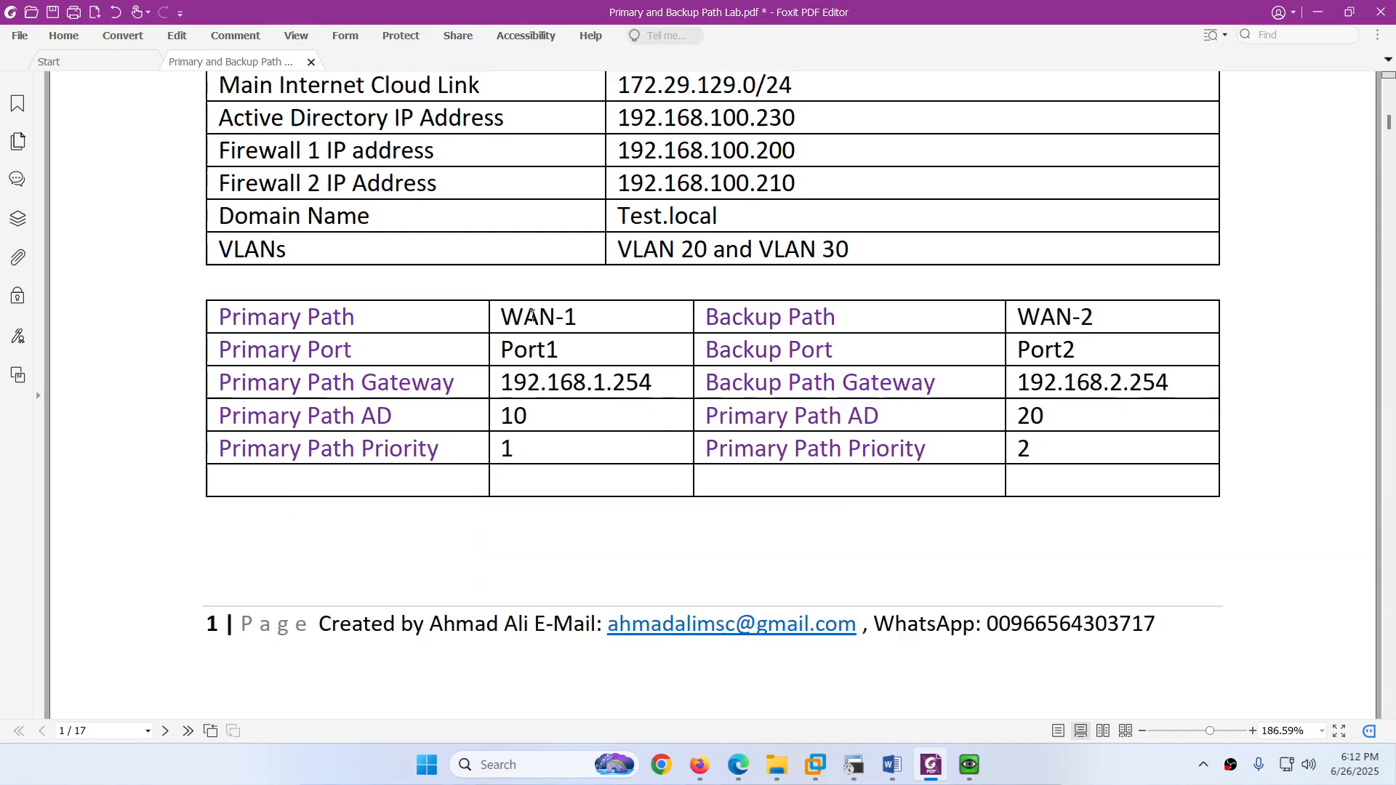
scroll(532, 315, "down", 1)
scroll(532, 316, "up", 12)
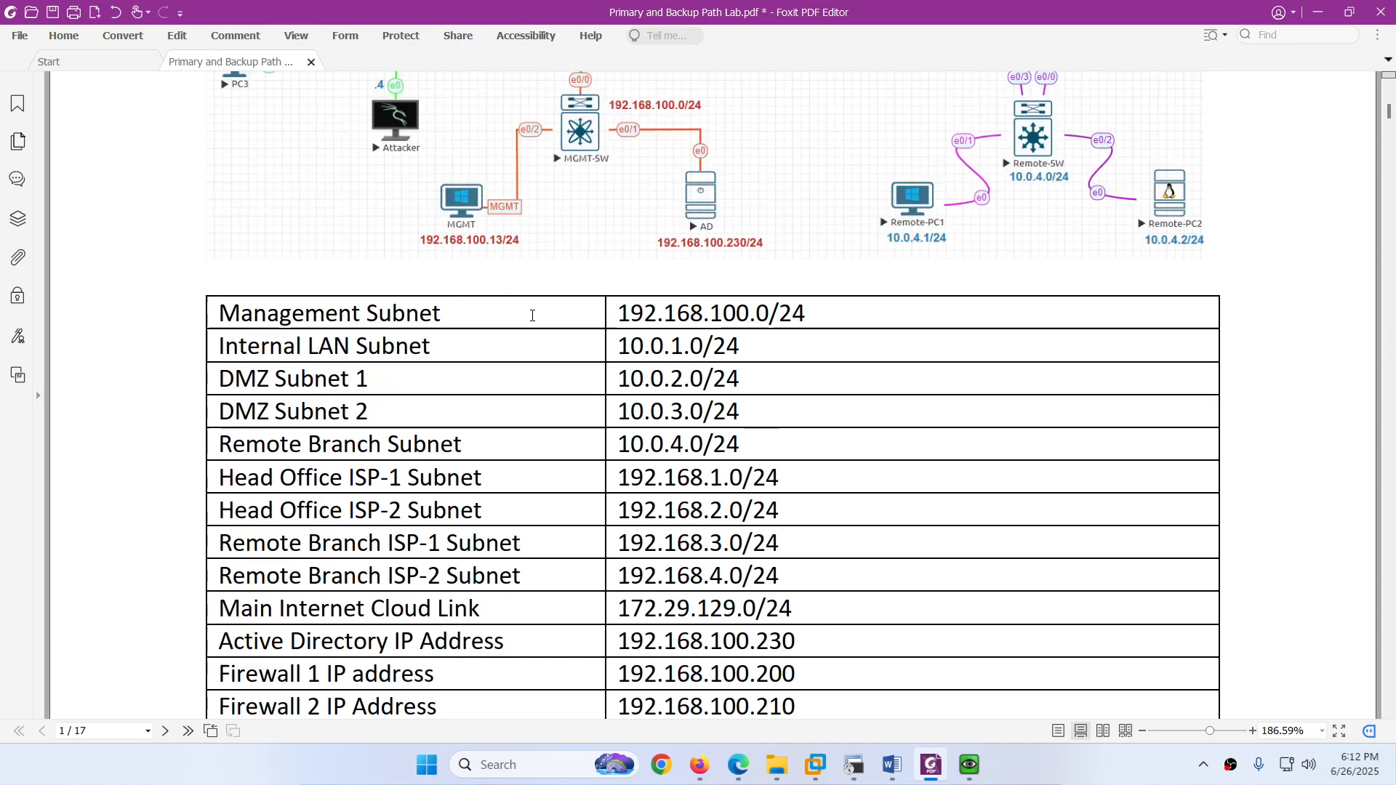
scroll(532, 316, "up", 4)
scroll(532, 315, "up", 4)
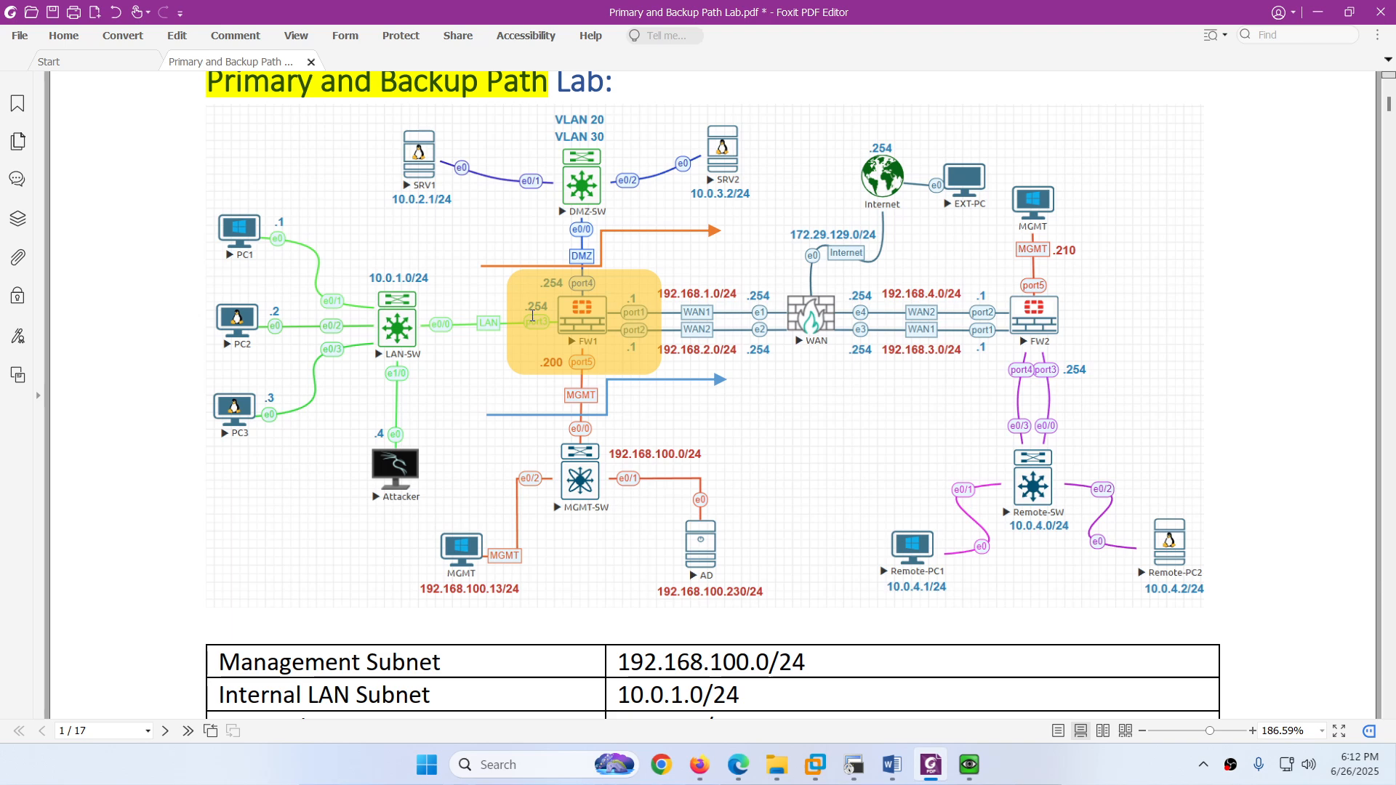
scroll(533, 315, "up", 1)
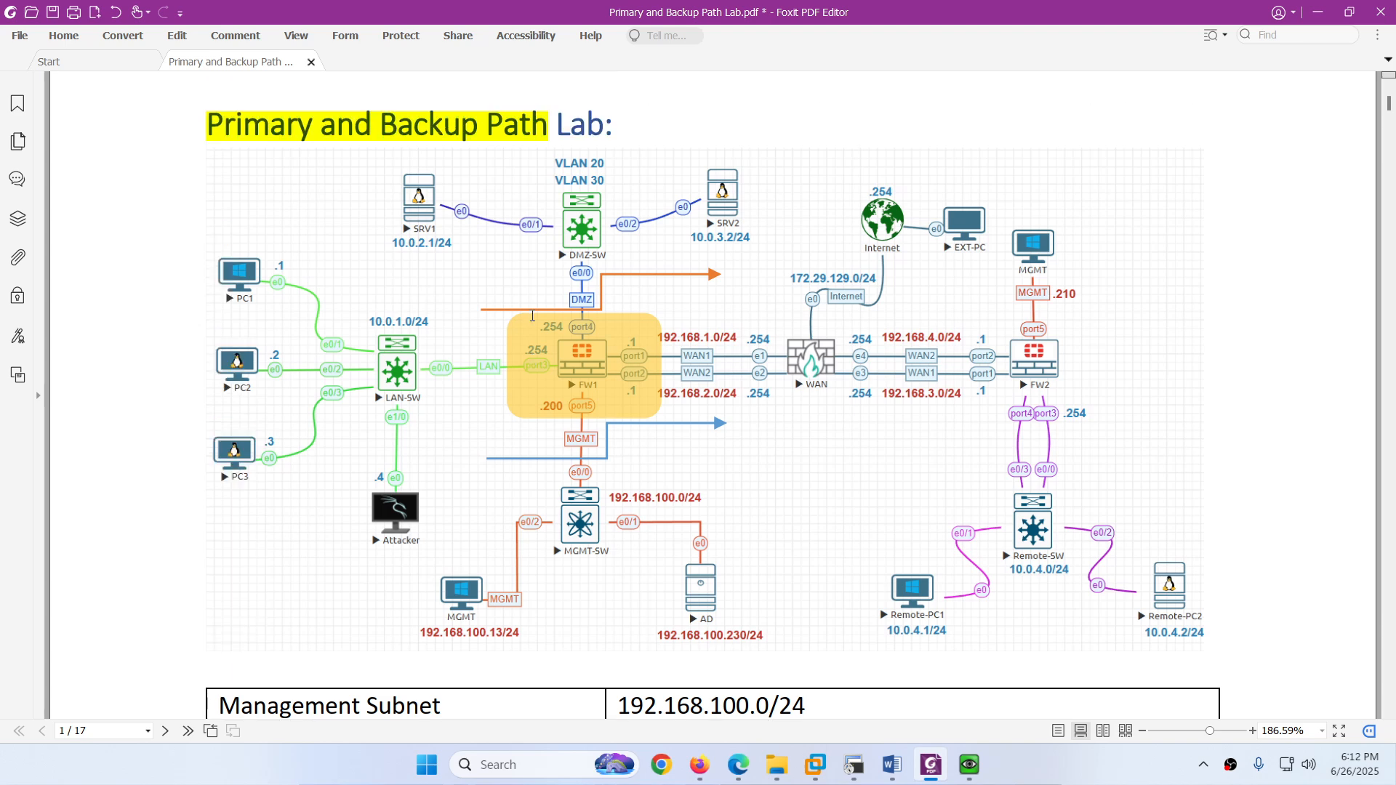